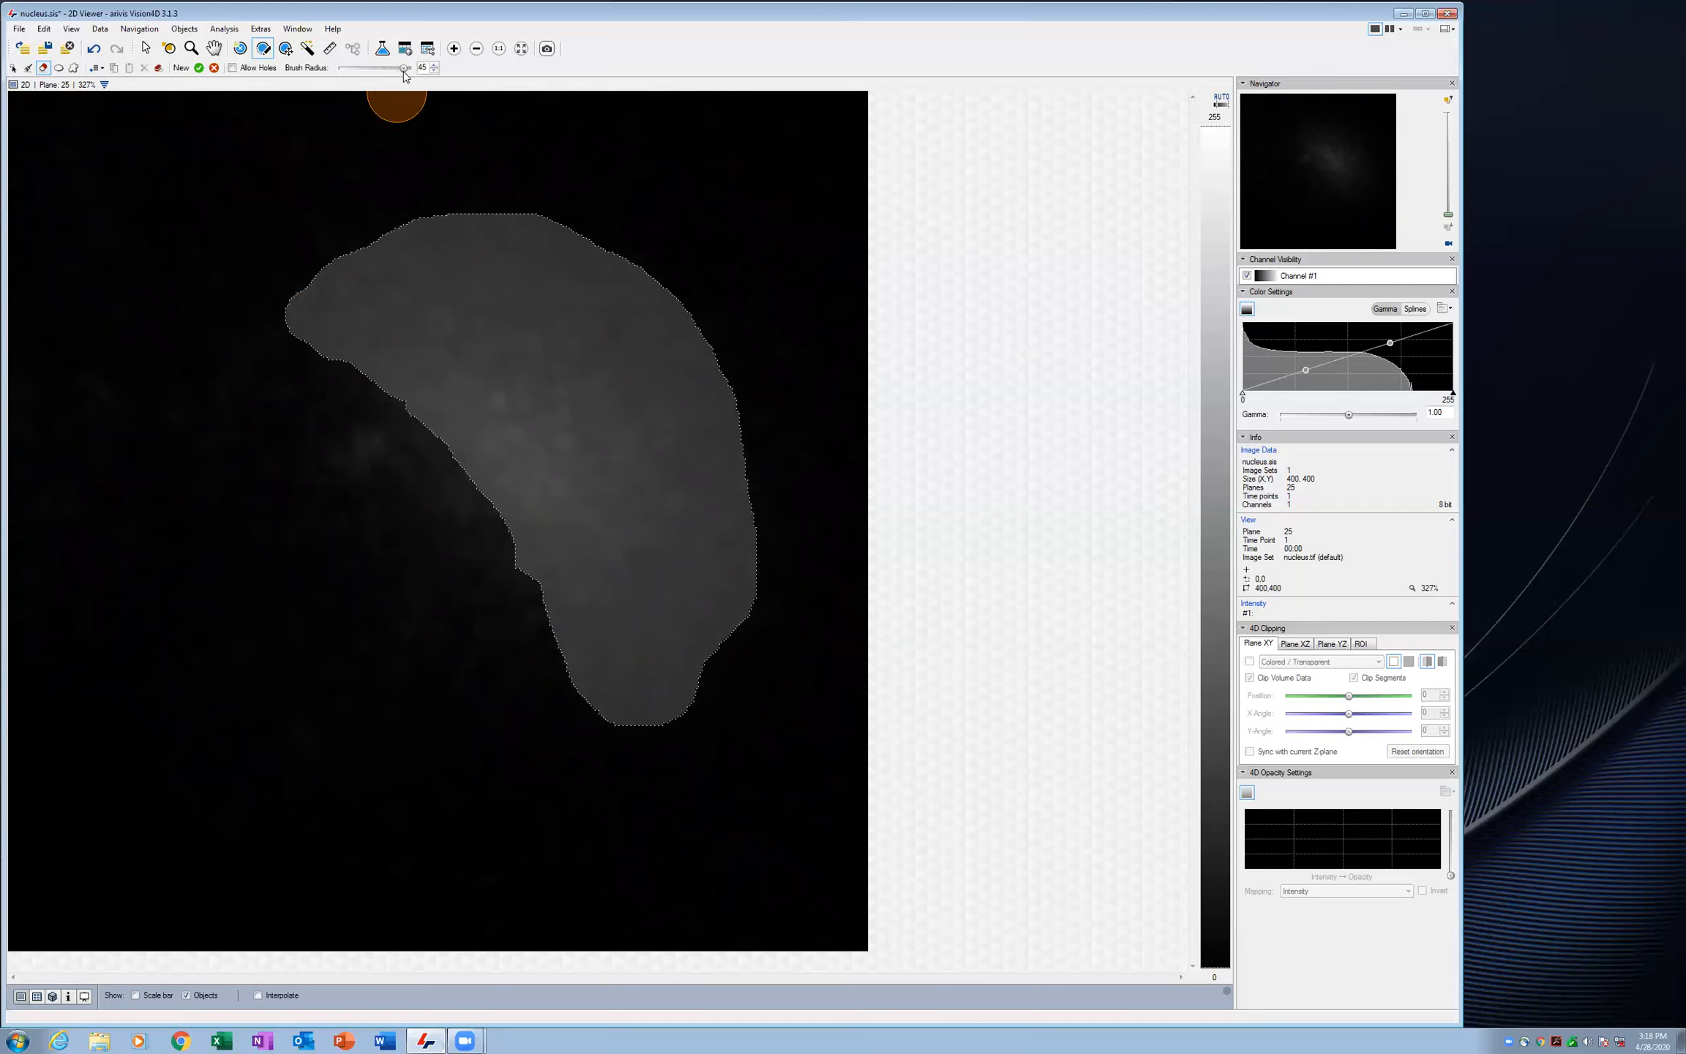
Erase the outline on plane 25, paint a smaller round one over the dim nucleus with brush radius 50, and accept the interpolated object
{"action": "mouse_move", "coordinate": [256, 306]}
{"action": "left_mouse_down"}
{"action": "mouse_move", "coordinate": [592, 234]}
{"action": "mouse_move", "coordinate": [600, 289]}
{"action": "mouse_move", "coordinate": [207, 375]}
{"action": "mouse_move", "coordinate": [542, 279]}
{"action": "mouse_move", "coordinate": [553, 373]}
{"action": "mouse_move", "coordinate": [432, 425]}
{"action": "mouse_move", "coordinate": [700, 440]}
{"action": "mouse_move", "coordinate": [711, 666]}
{"action": "mouse_move", "coordinate": [599, 686]}
{"action": "mouse_move", "coordinate": [677, 507]}
{"action": "mouse_move", "coordinate": [459, 493]}
{"action": "mouse_move", "coordinate": [504, 542]}
{"action": "mouse_move", "coordinate": [547, 654]}
{"action": "left_mouse_up"}
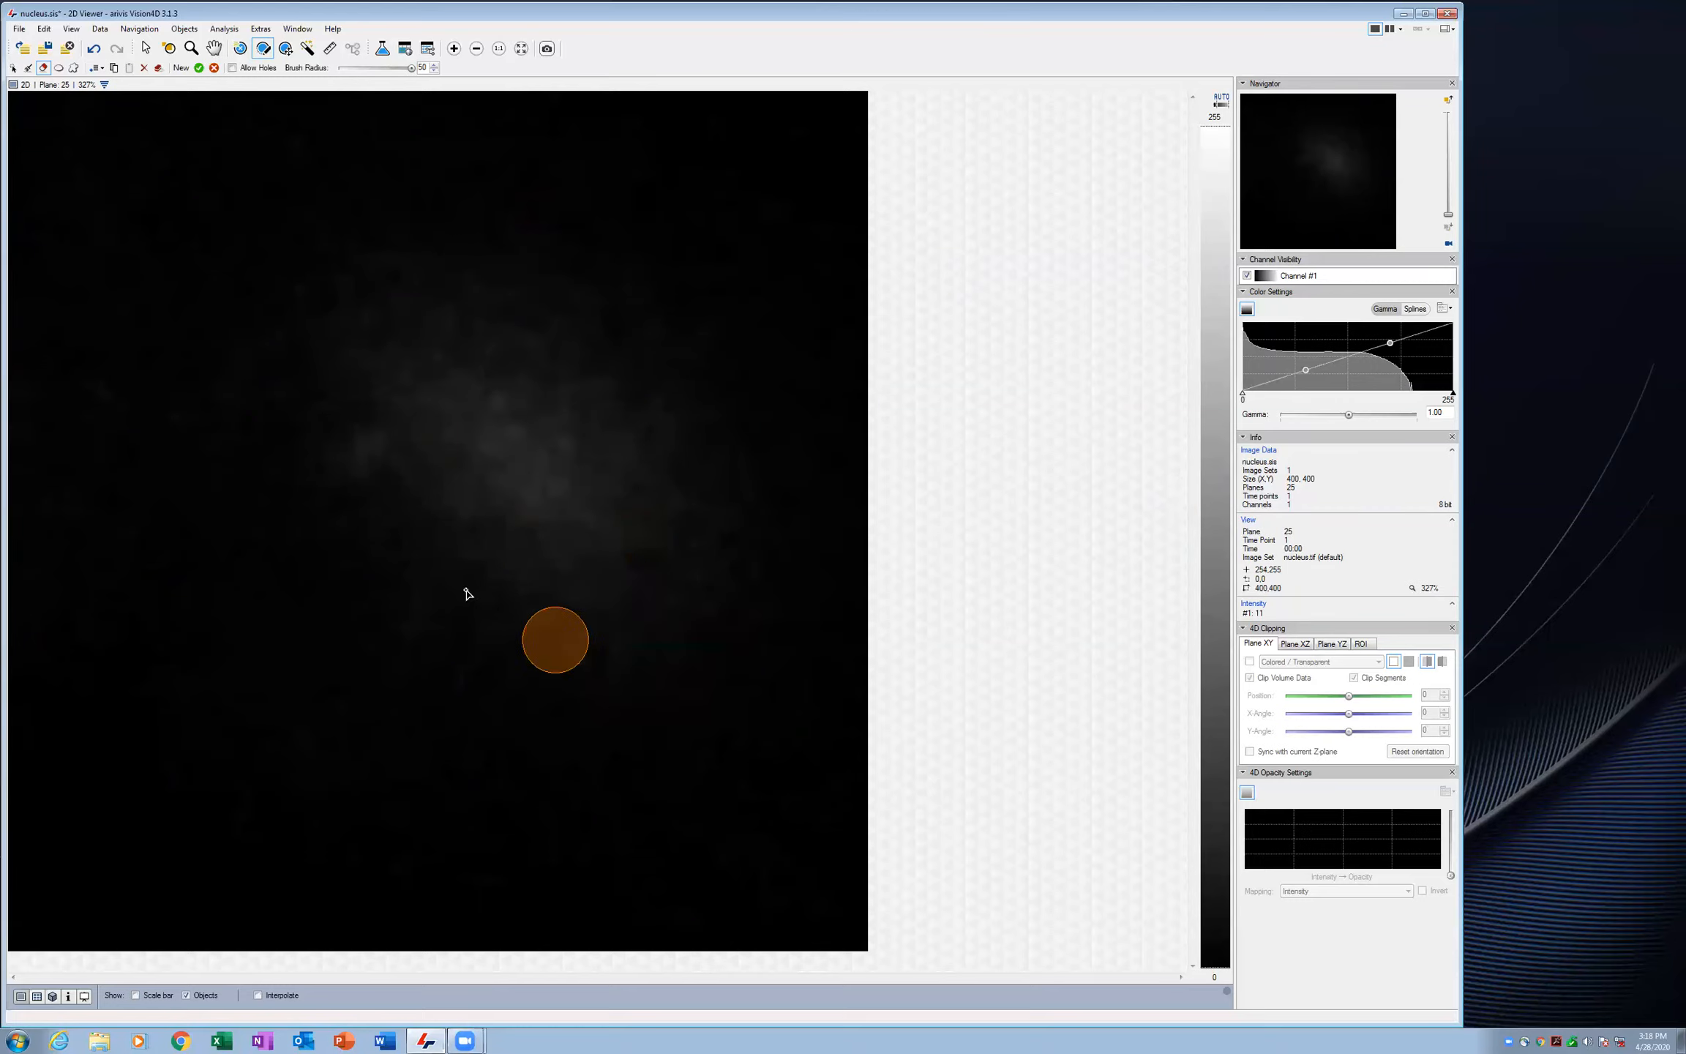
{"action": "left_click", "coordinate": [28, 67]}
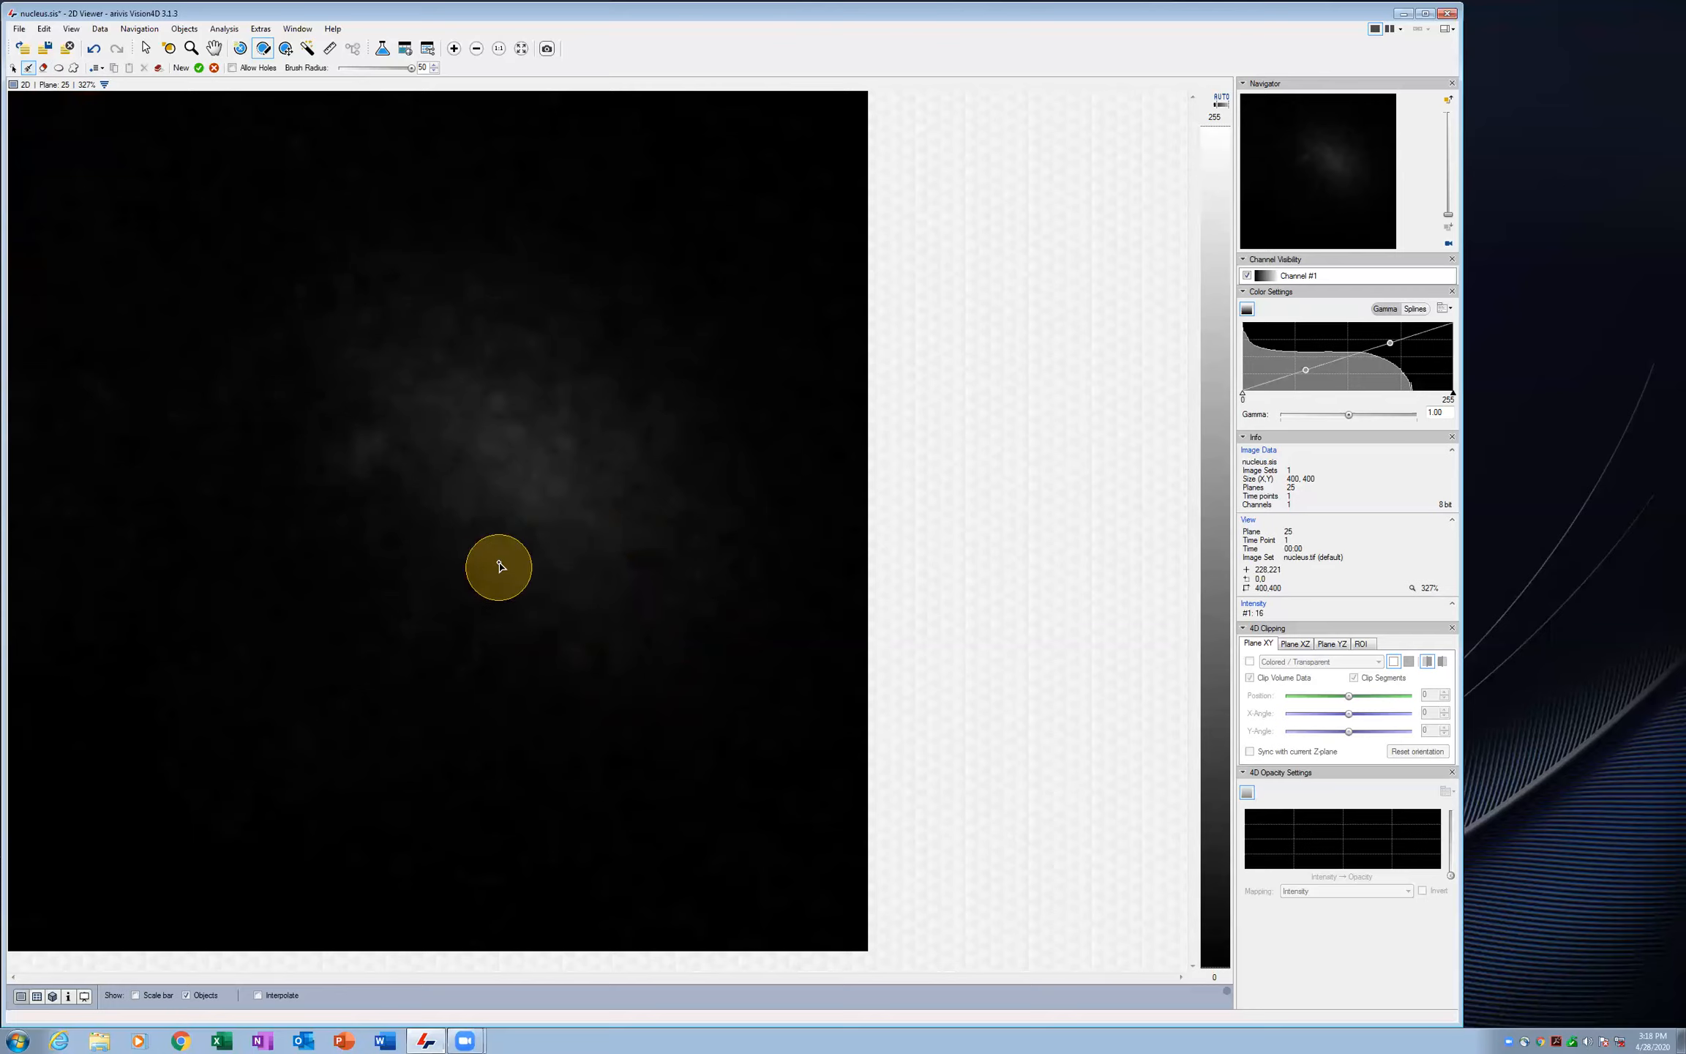
{"action": "mouse_move", "coordinate": [444, 470]}
{"action": "left_mouse_down"}
{"action": "mouse_move", "coordinate": [493, 496]}
{"action": "mouse_move", "coordinate": [564, 459]}
{"action": "mouse_move", "coordinate": [507, 376]}
{"action": "mouse_move", "coordinate": [440, 421]}
{"action": "mouse_move", "coordinate": [513, 410]}
{"action": "left_mouse_up"}
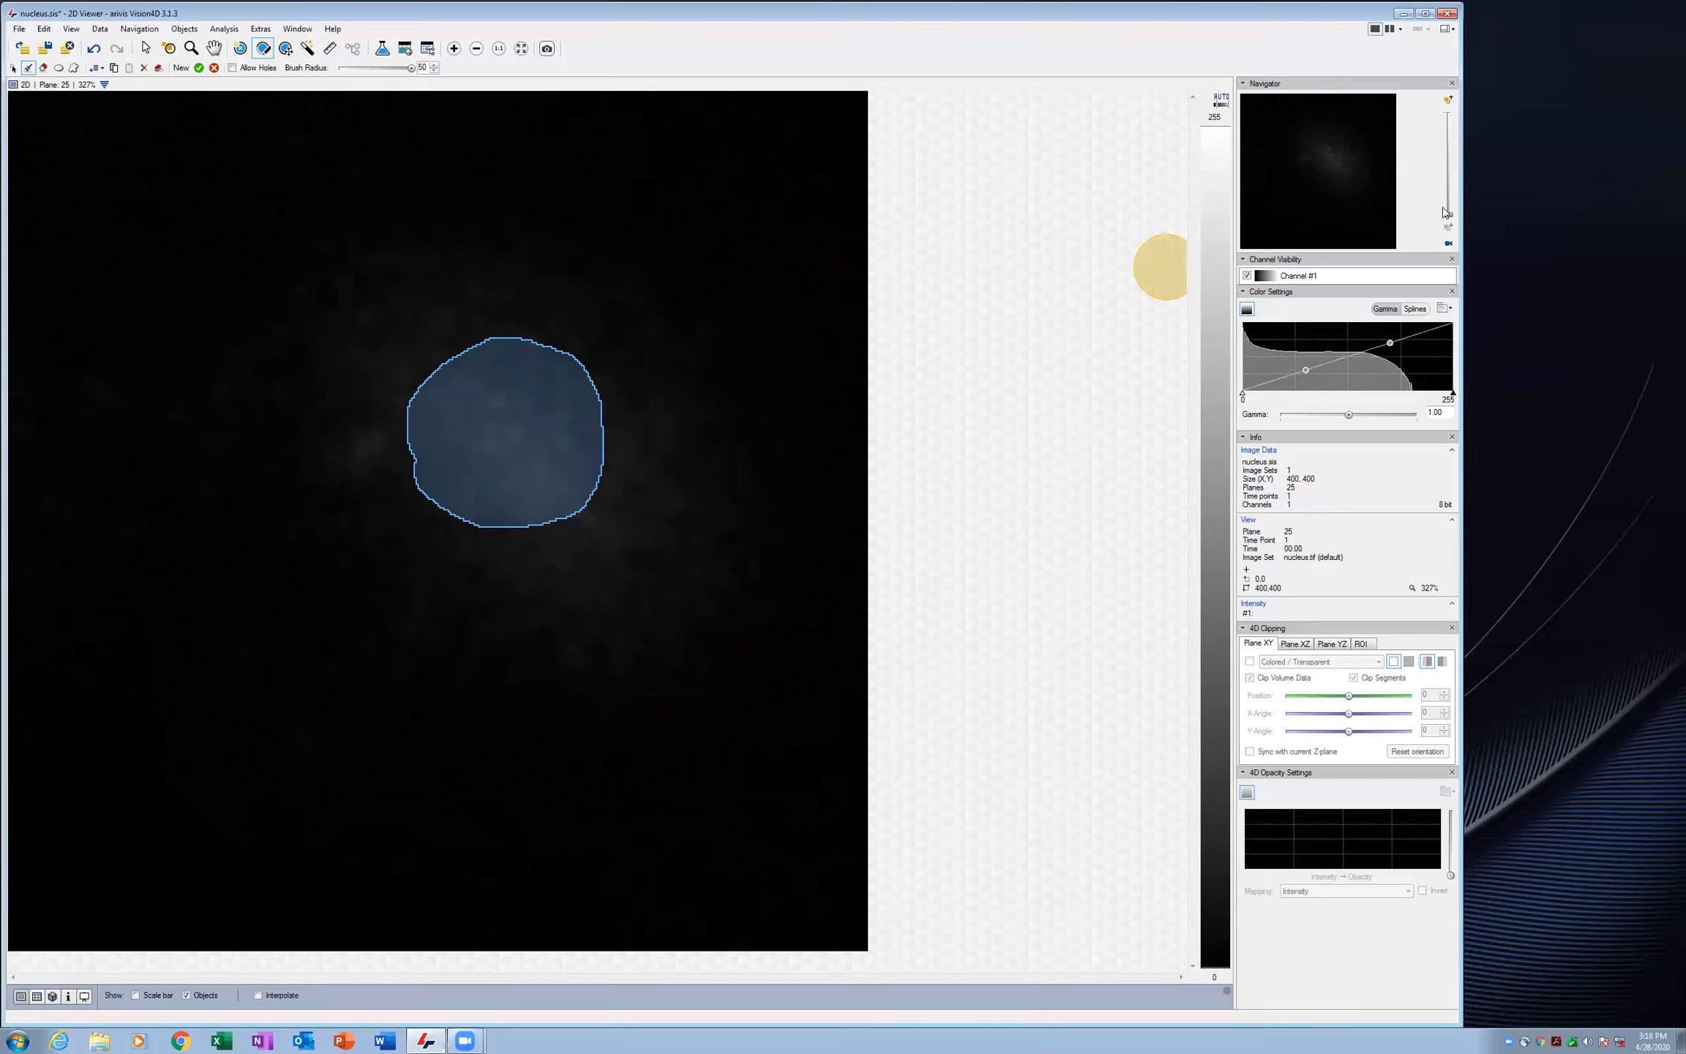
{"action": "mouse_move", "coordinate": [1448, 216]}
{"action": "left_mouse_down"}
{"action": "mouse_move", "coordinate": [1447, 124]}
{"action": "mouse_move", "coordinate": [1449, 186]}
{"action": "mouse_move", "coordinate": [1448, 150]}
{"action": "left_mouse_up"}
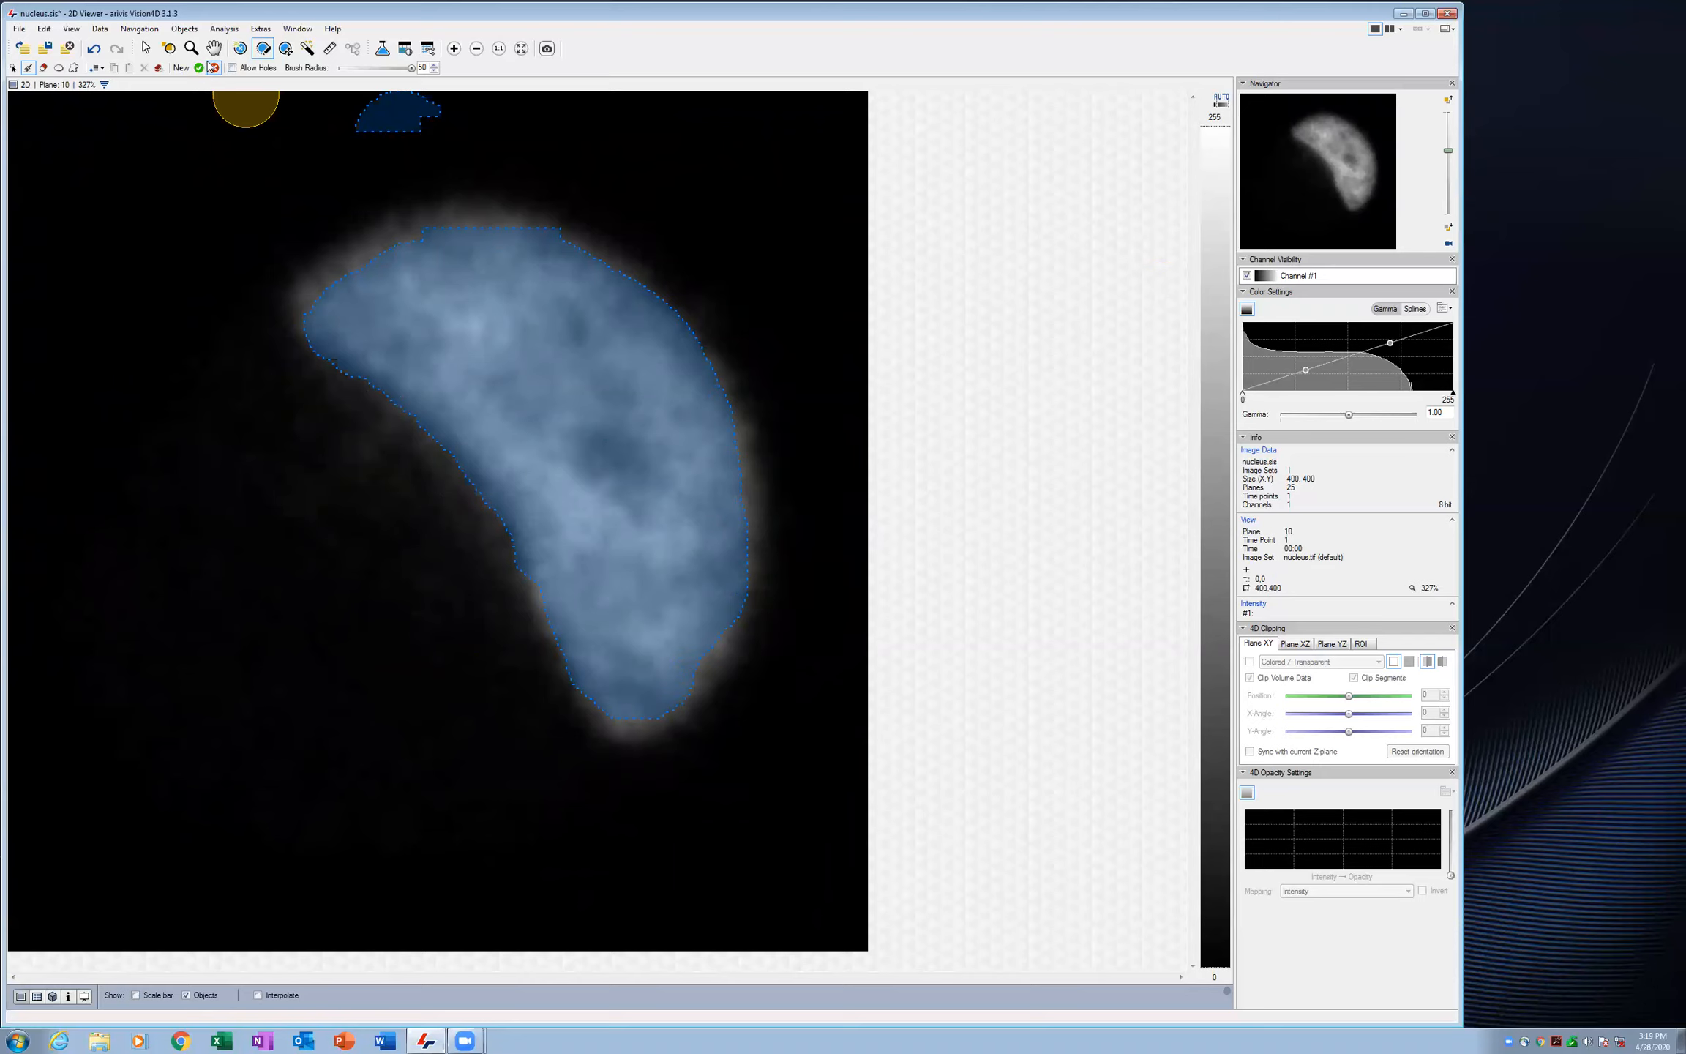
{"action": "left_click", "coordinate": [198, 68]}
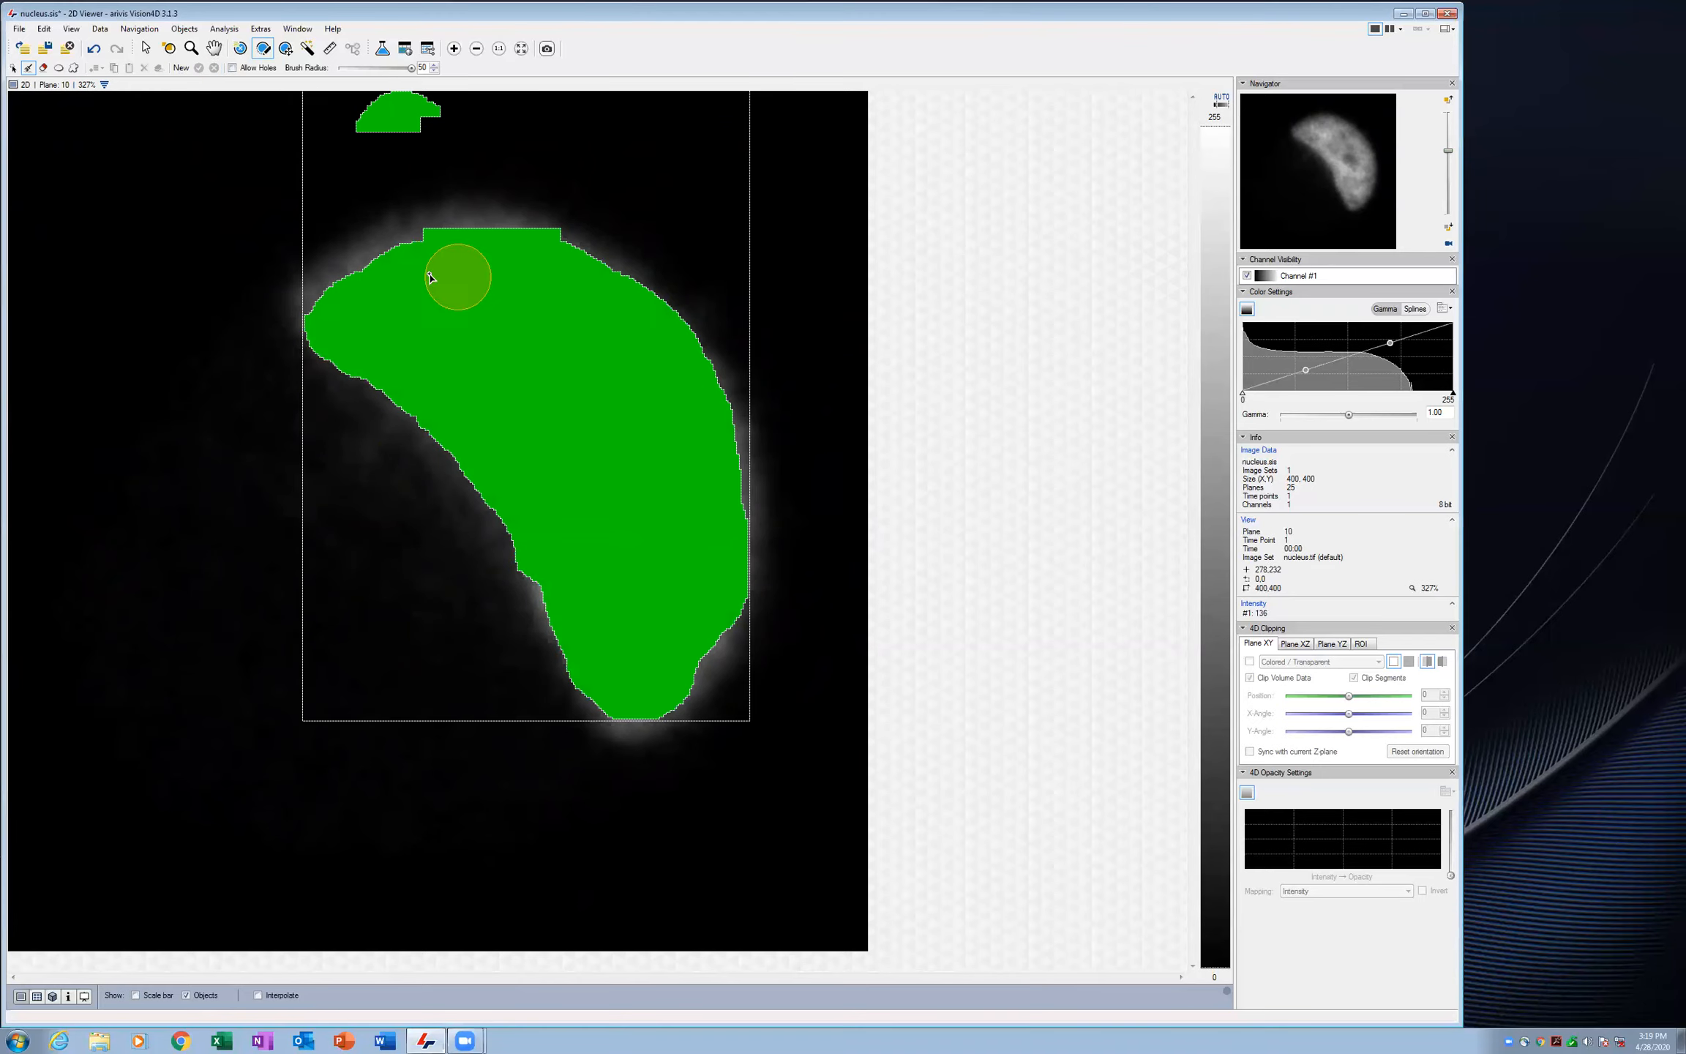
Inspect the drawn nucleus object in the 4D view from several angles, including its underside and edge
{"action": "left_click", "coordinate": [52, 996]}
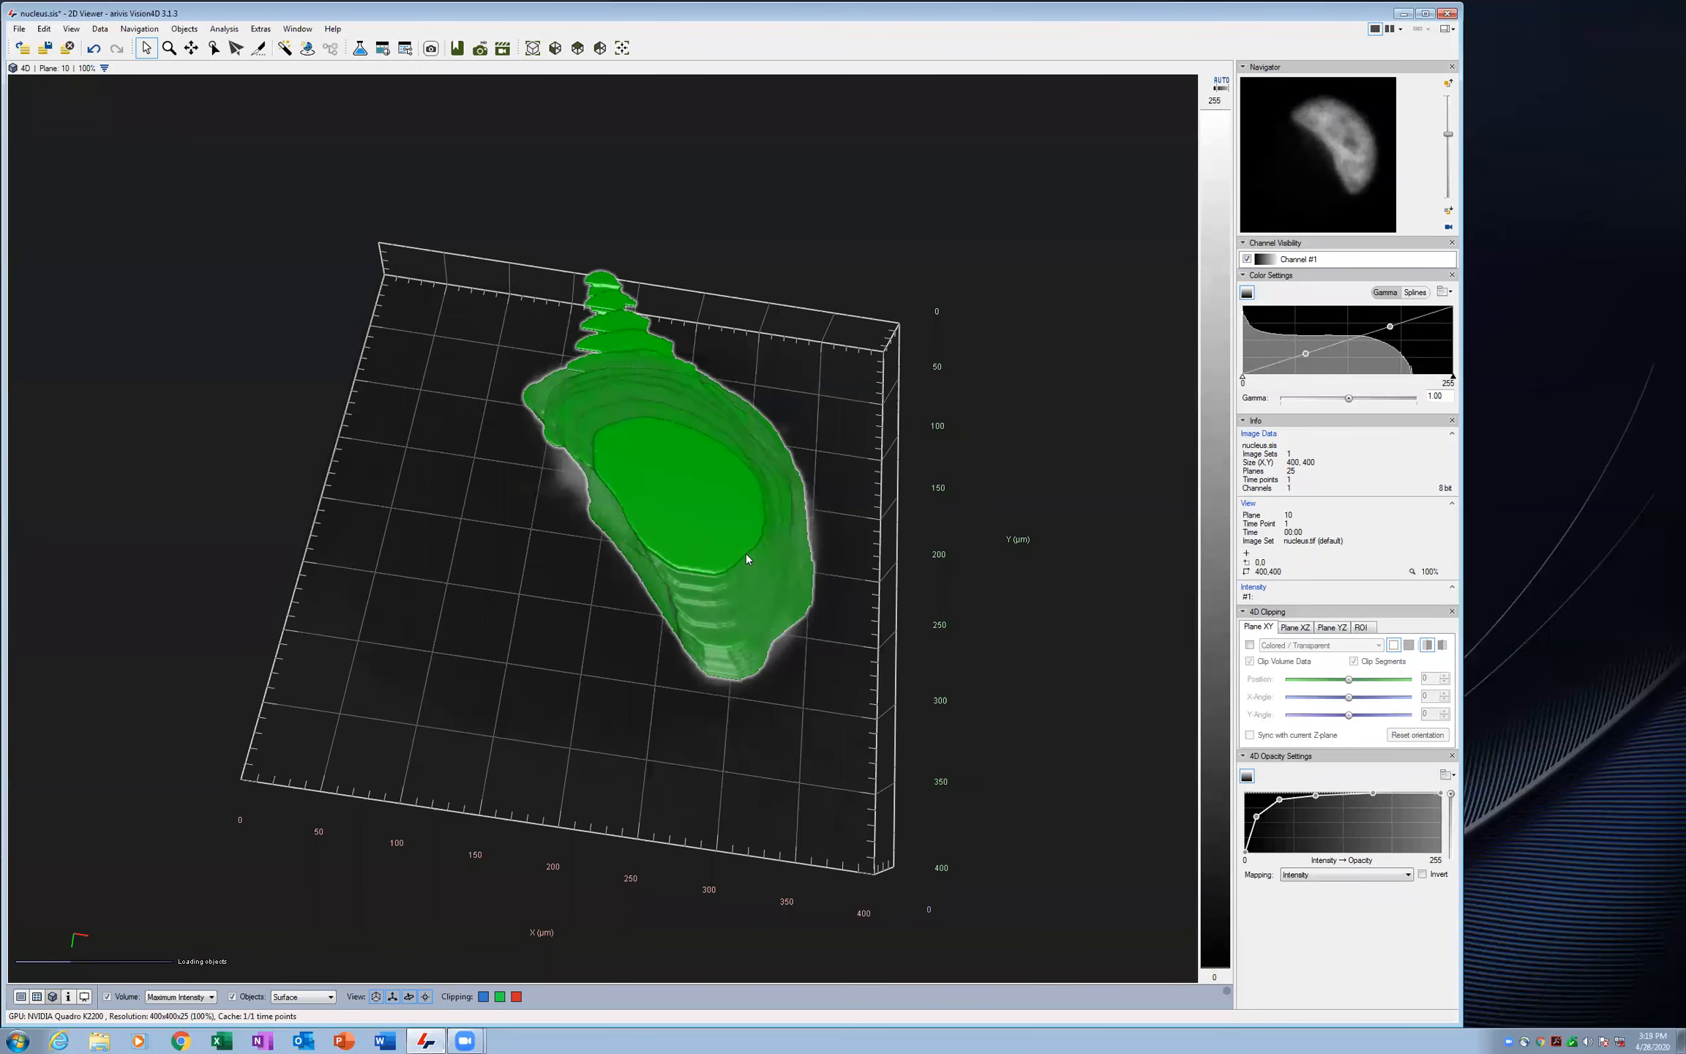
{"action": "left_click_drag", "start_coordinate": [637, 573], "coordinate": [591, 520]}
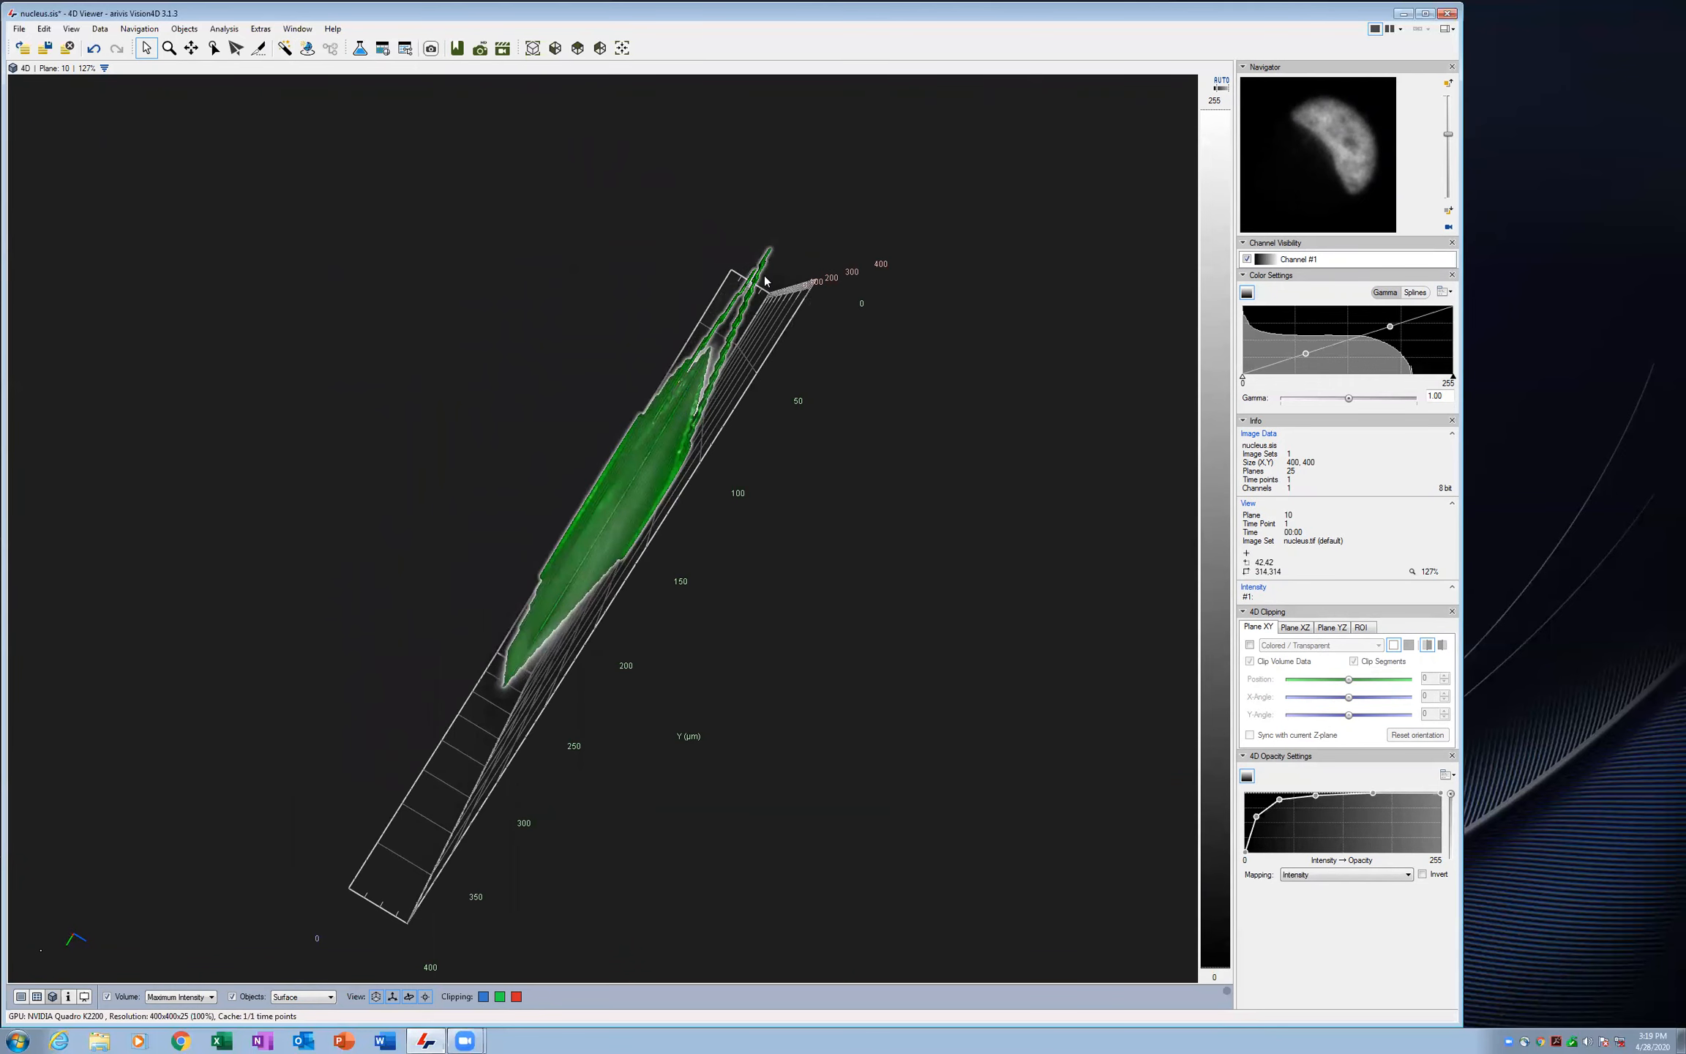
{"action": "left_click_drag", "start_coordinate": [646, 440], "coordinate": [685, 534]}
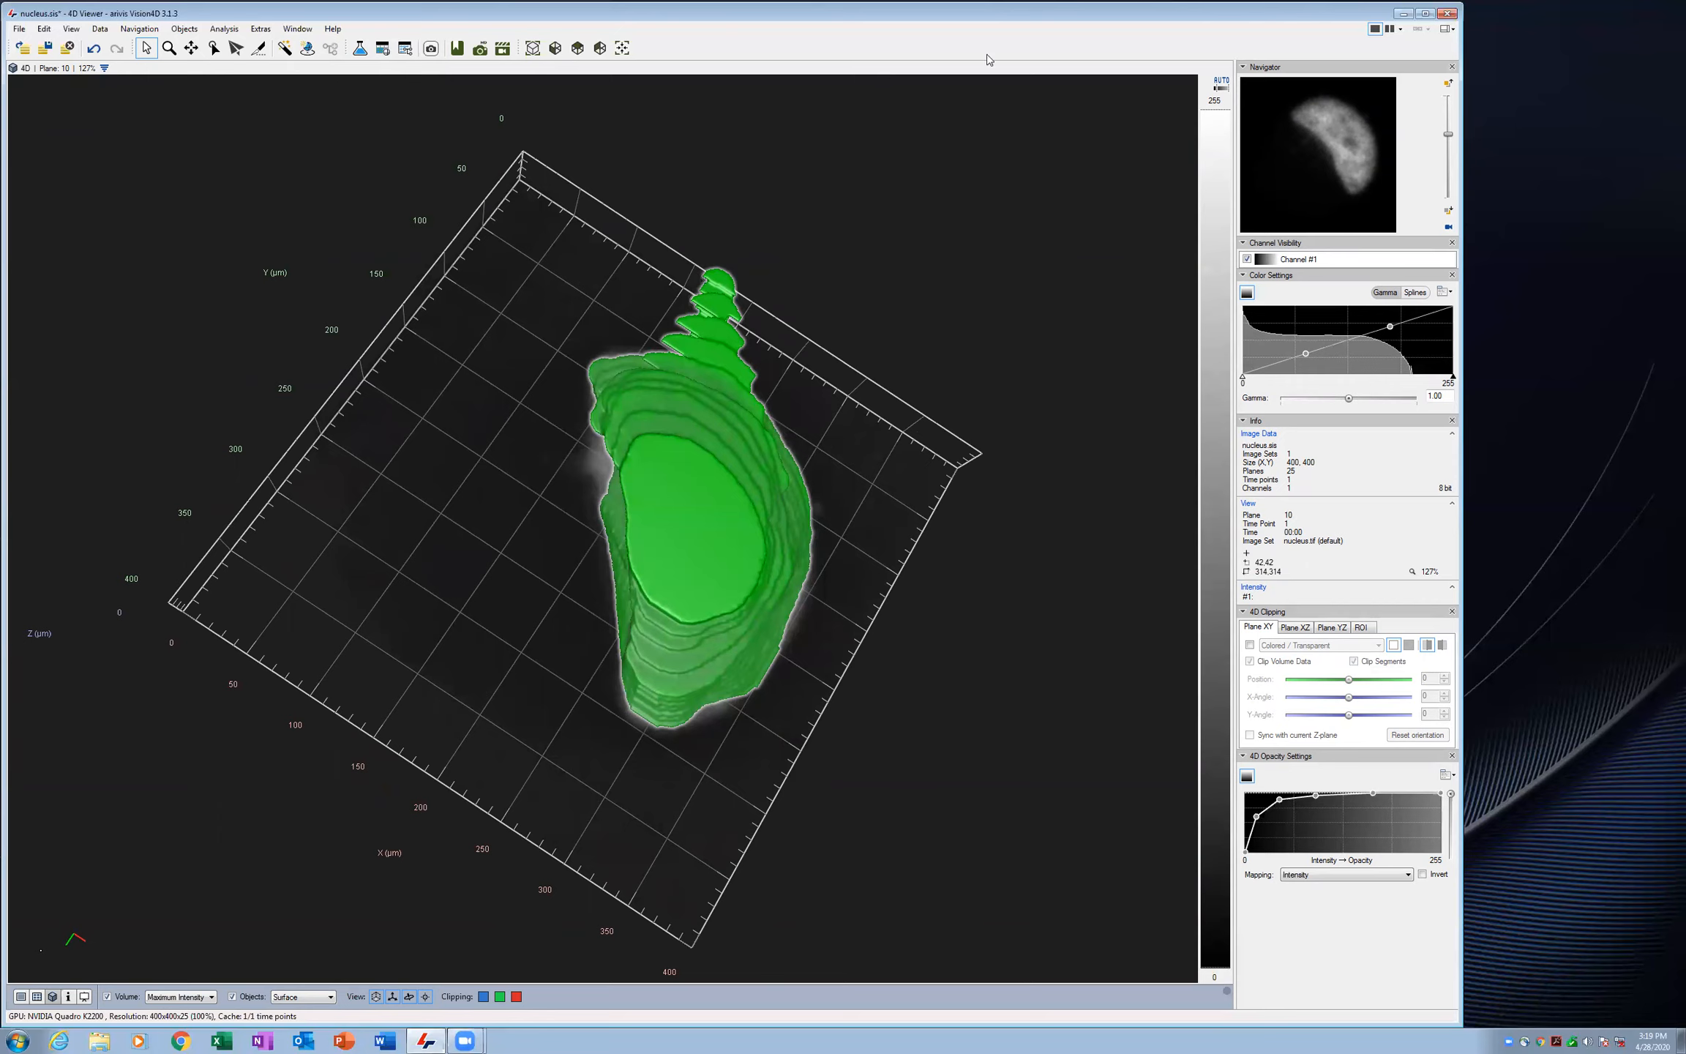
{"action": "left_click_drag", "start_coordinate": [688, 484], "coordinate": [519, 425]}
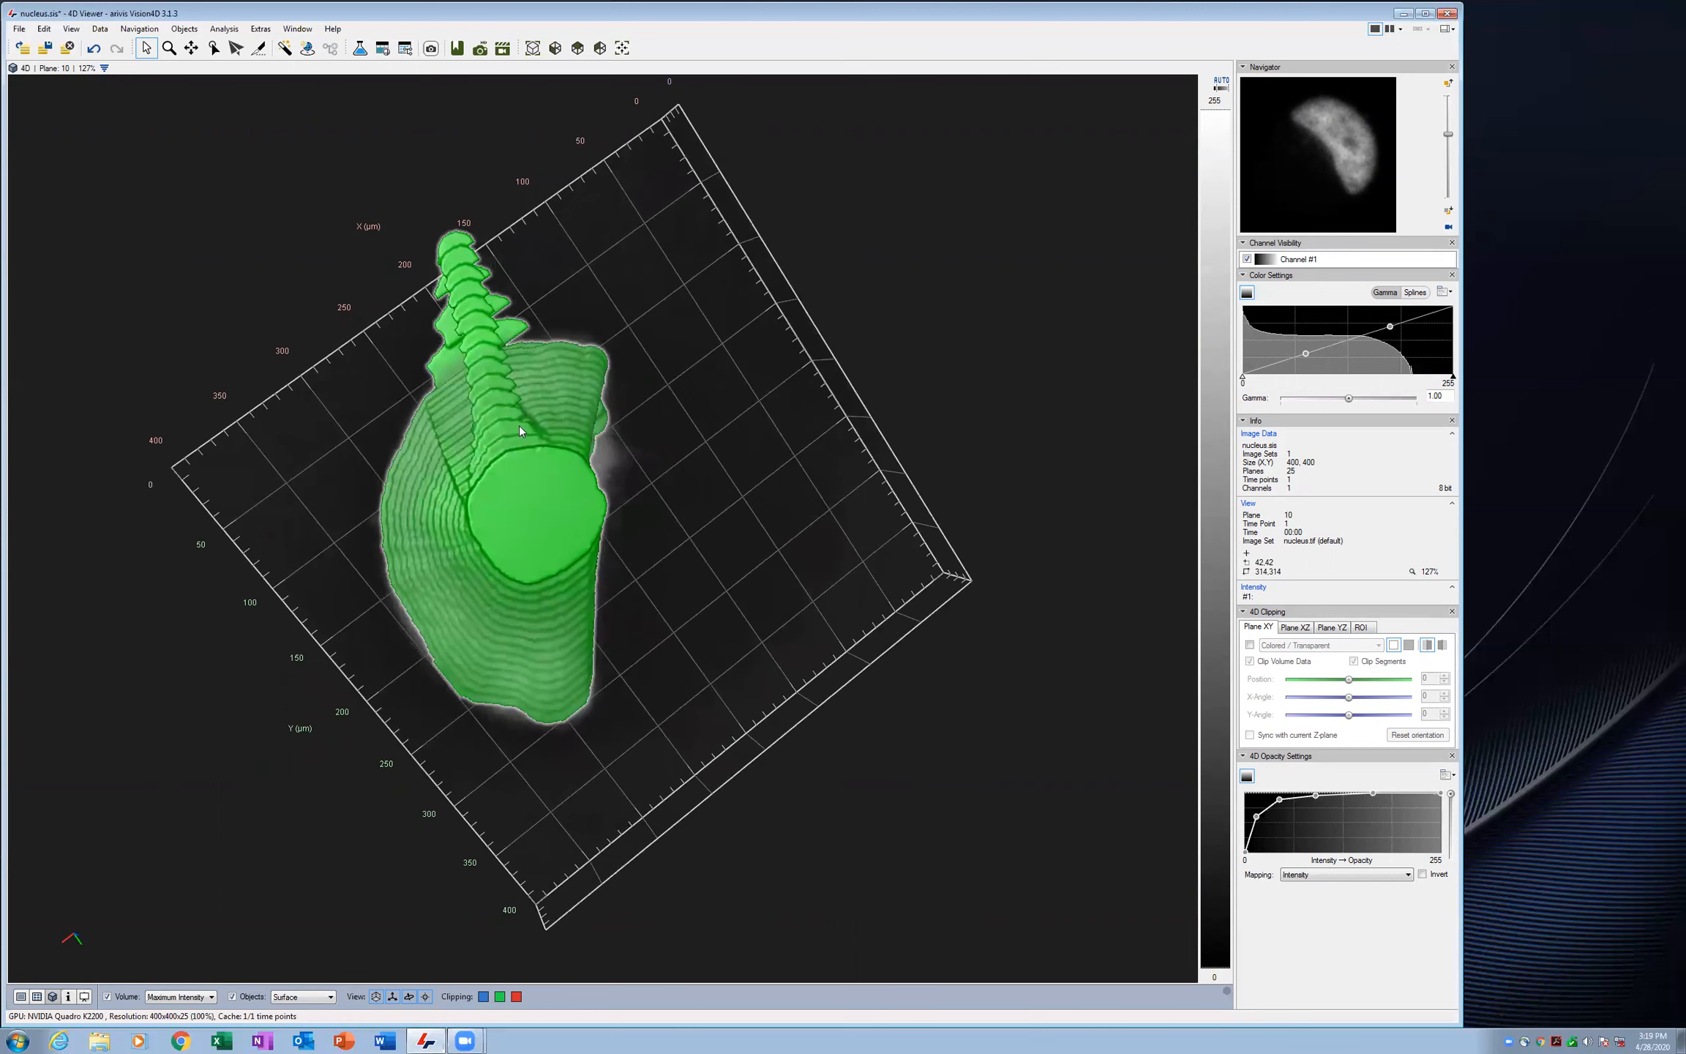
Close nucleus.sis and discard its changes
{"action": "left_click", "coordinate": [19, 30]}
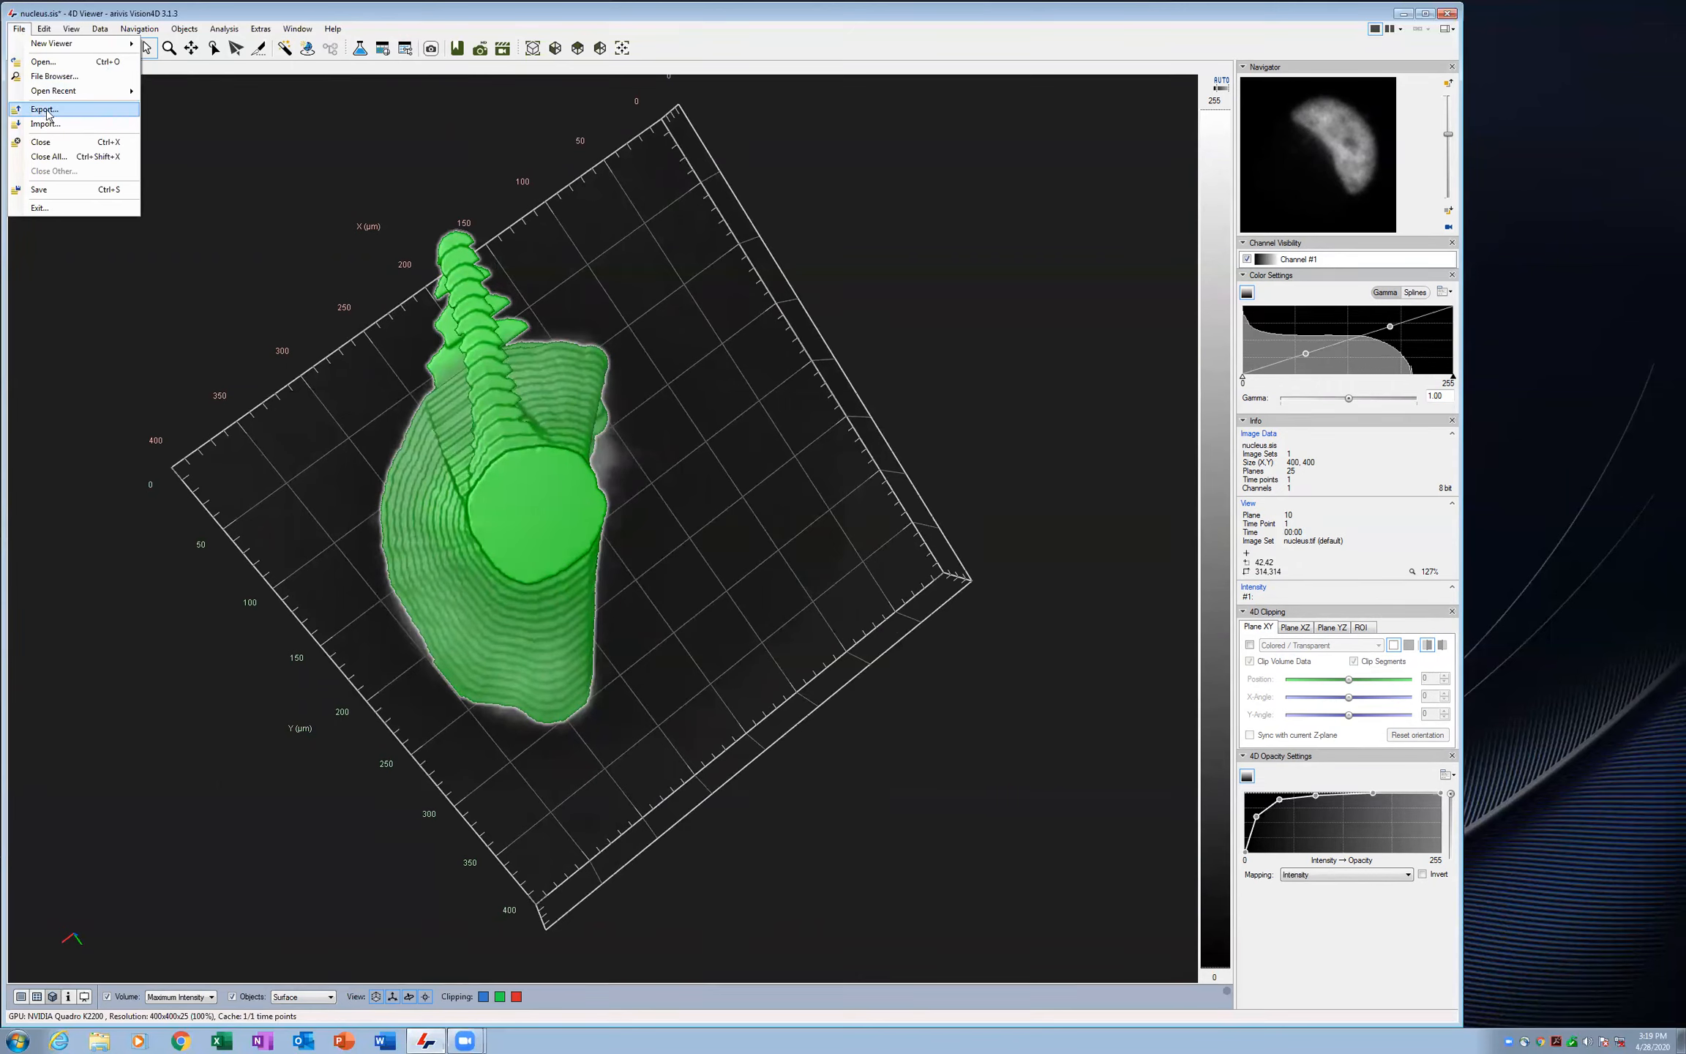
{"action": "left_click", "coordinate": [61, 151]}
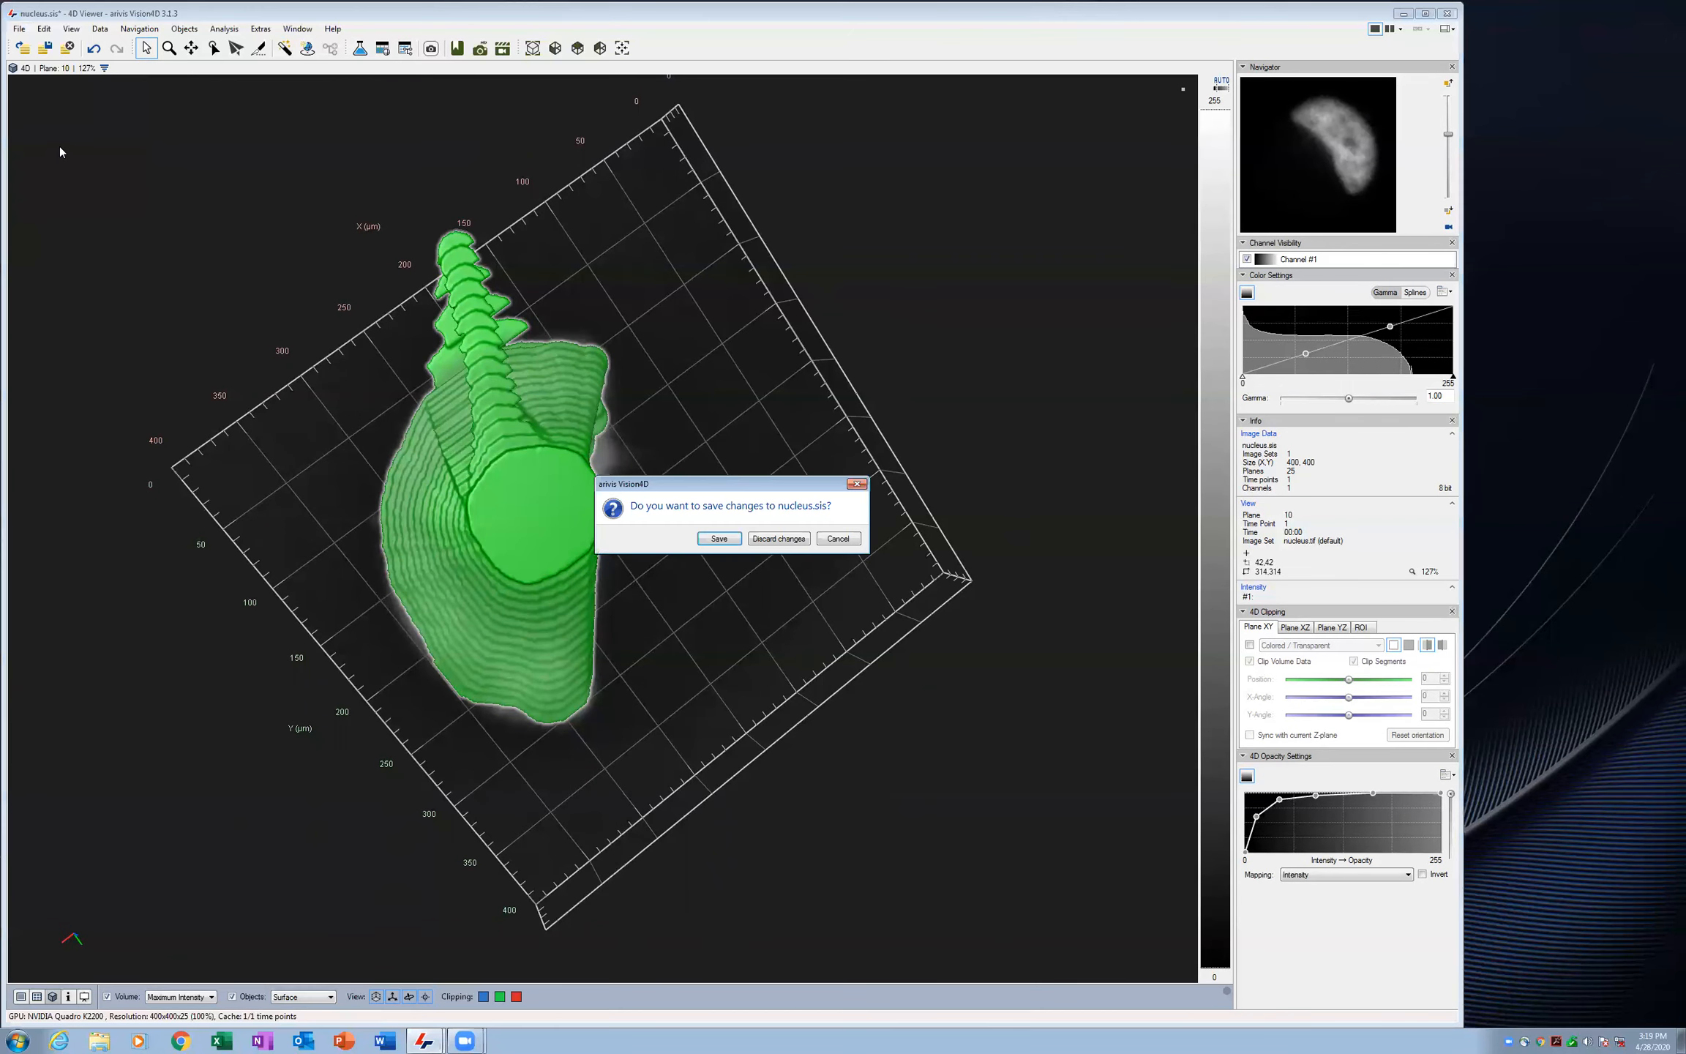
{"action": "left_click", "coordinate": [792, 544]}
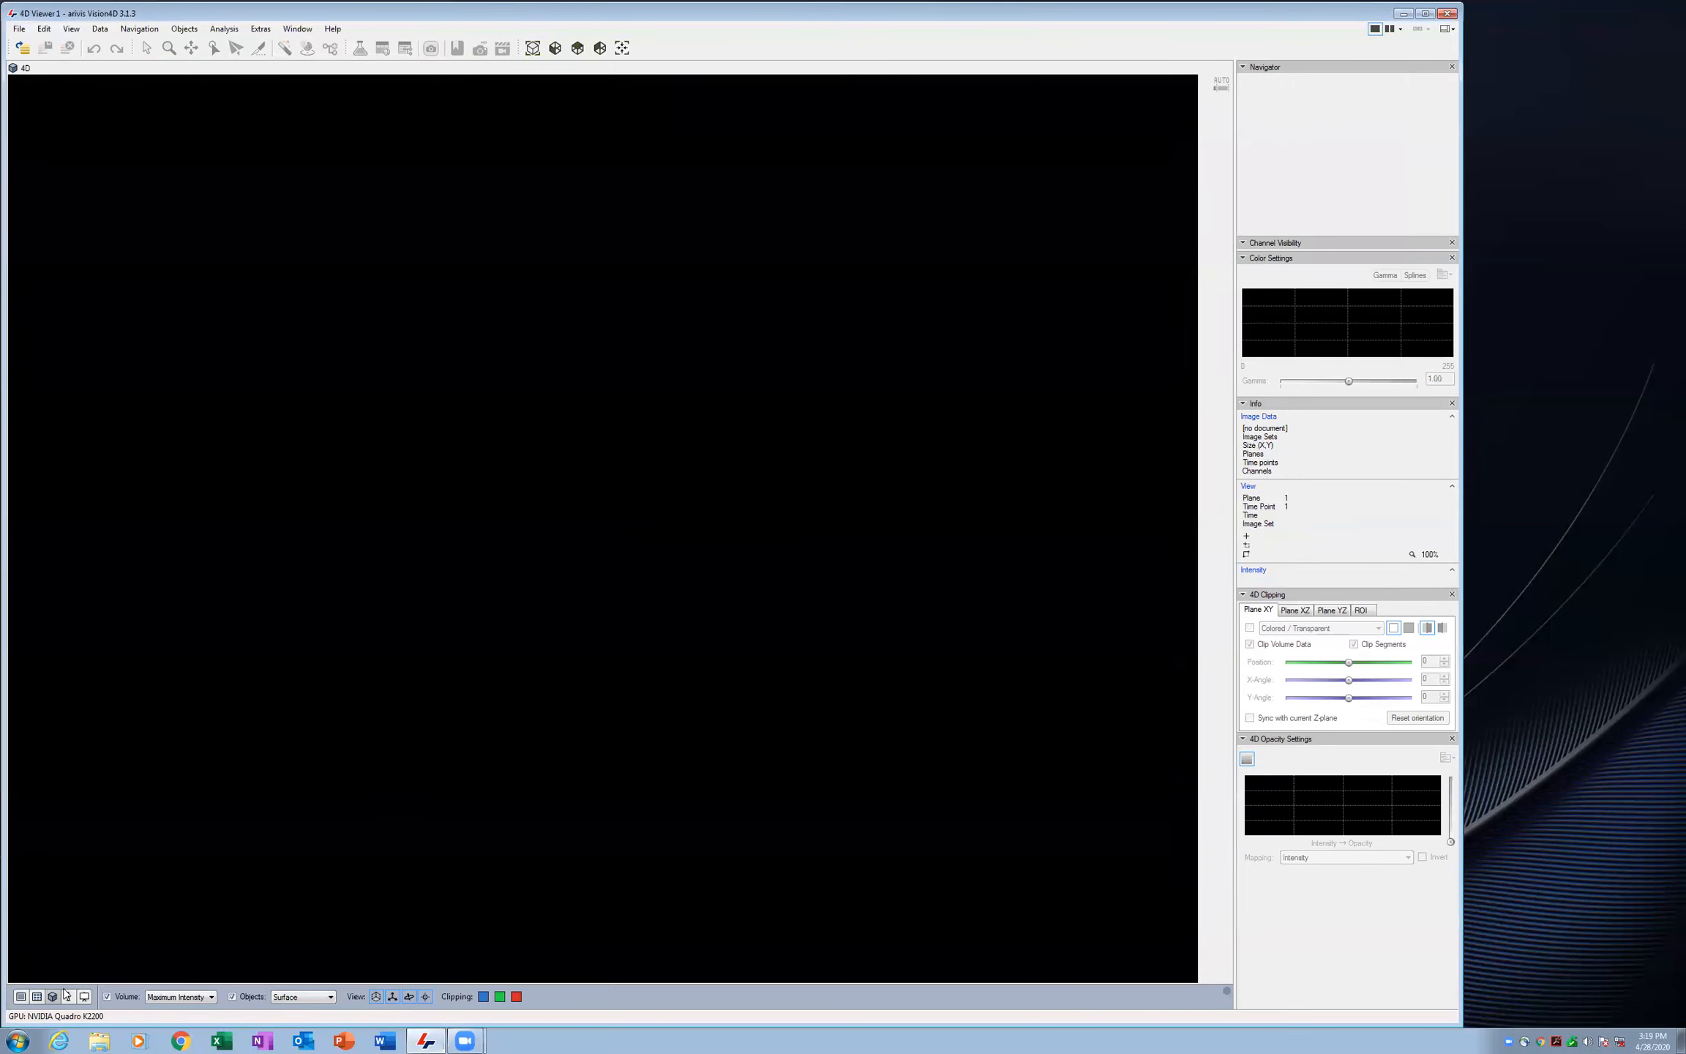
Open eye cup nuclei.sis in the 2D viewer and go to plane 23
{"action": "left_click", "coordinate": [21, 996]}
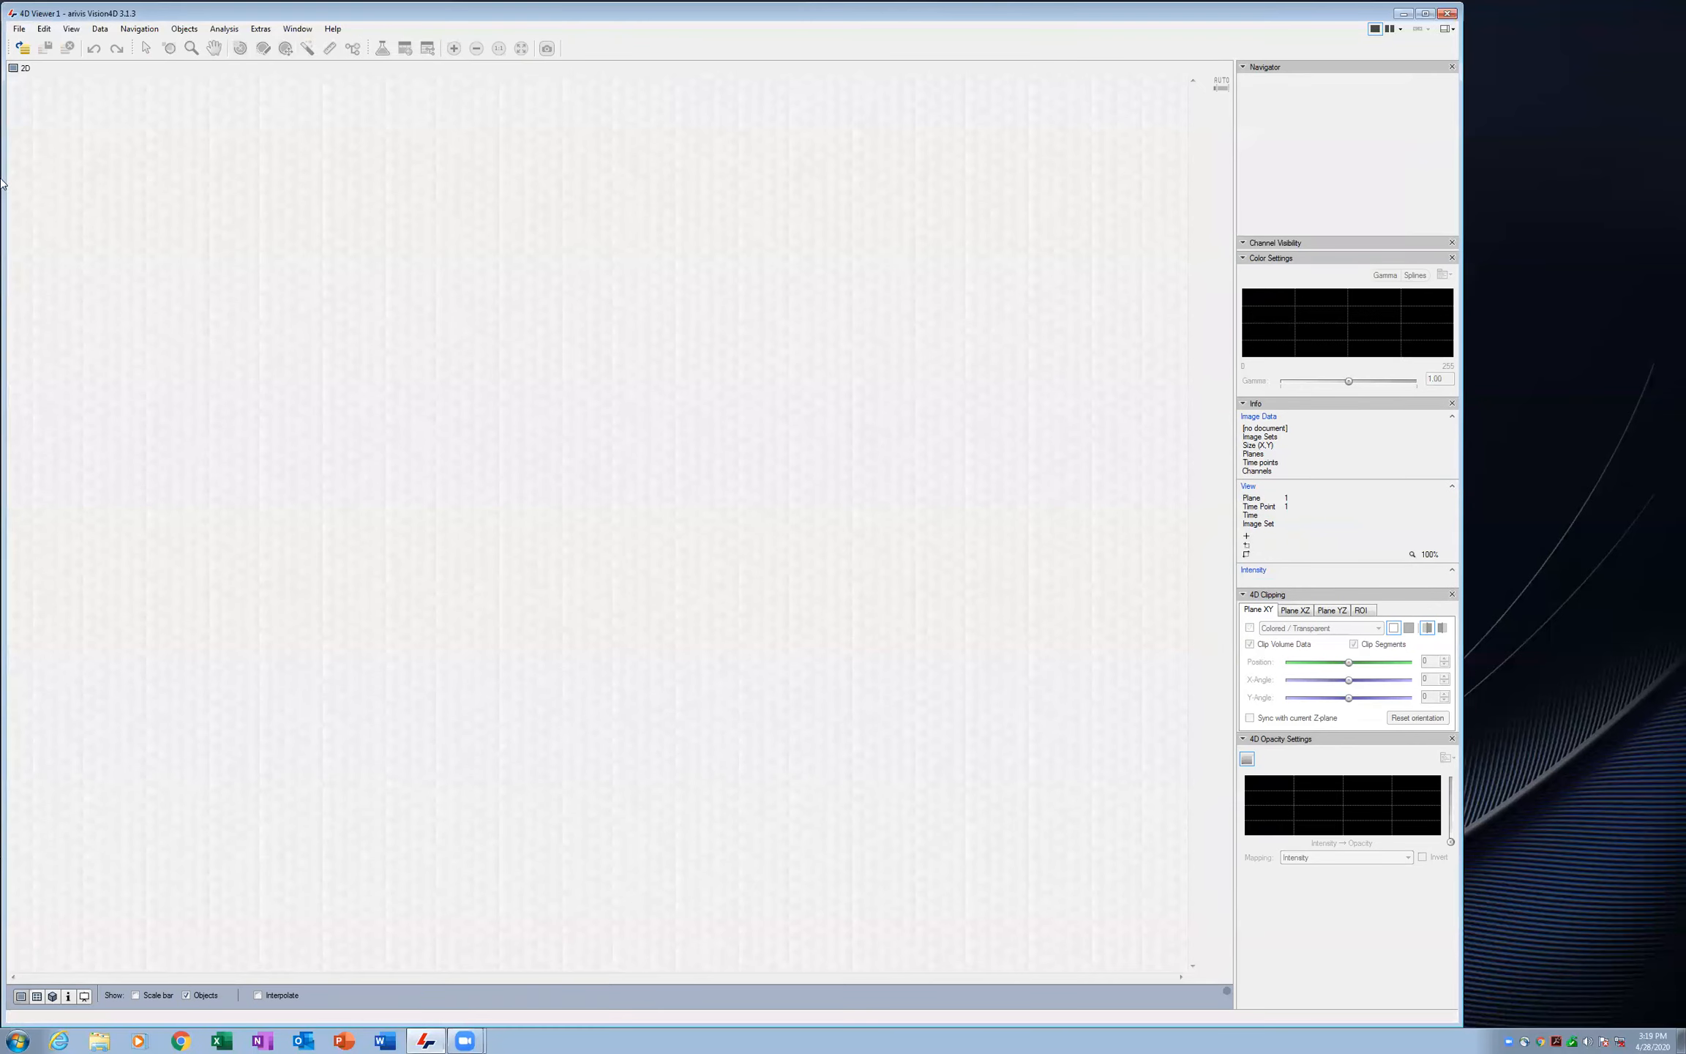
{"action": "left_click", "coordinate": [19, 29]}
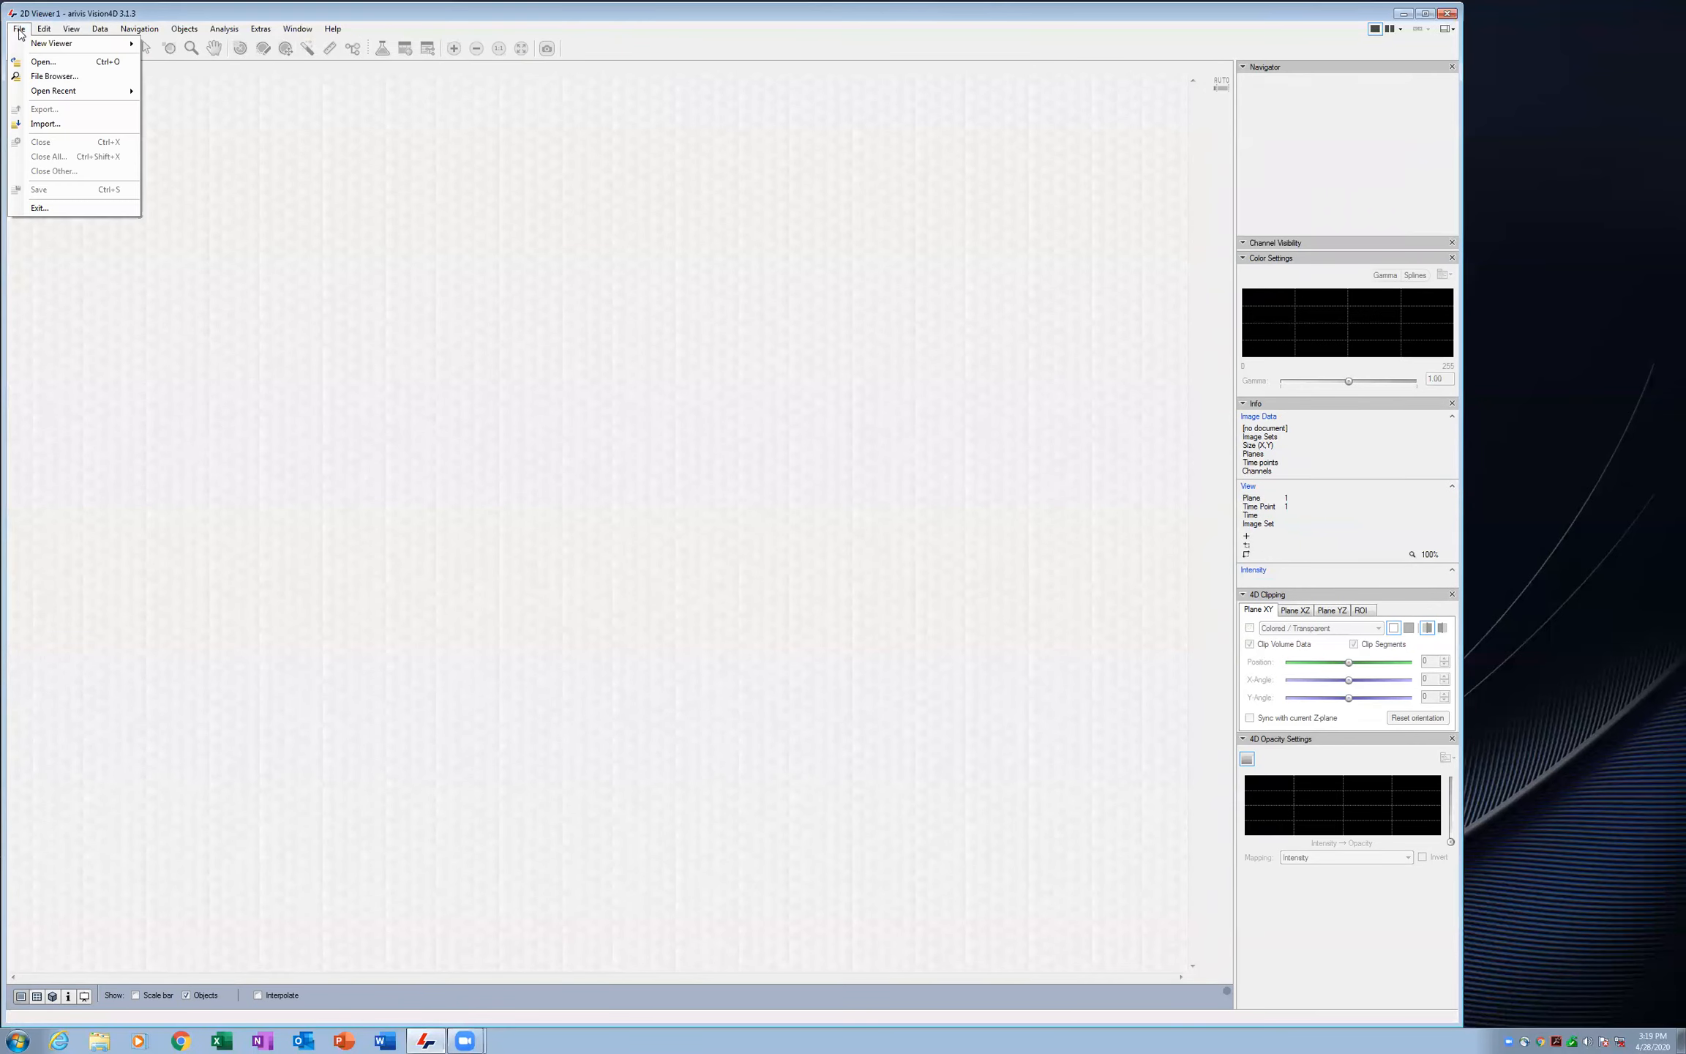
{"action": "left_click", "coordinate": [35, 63]}
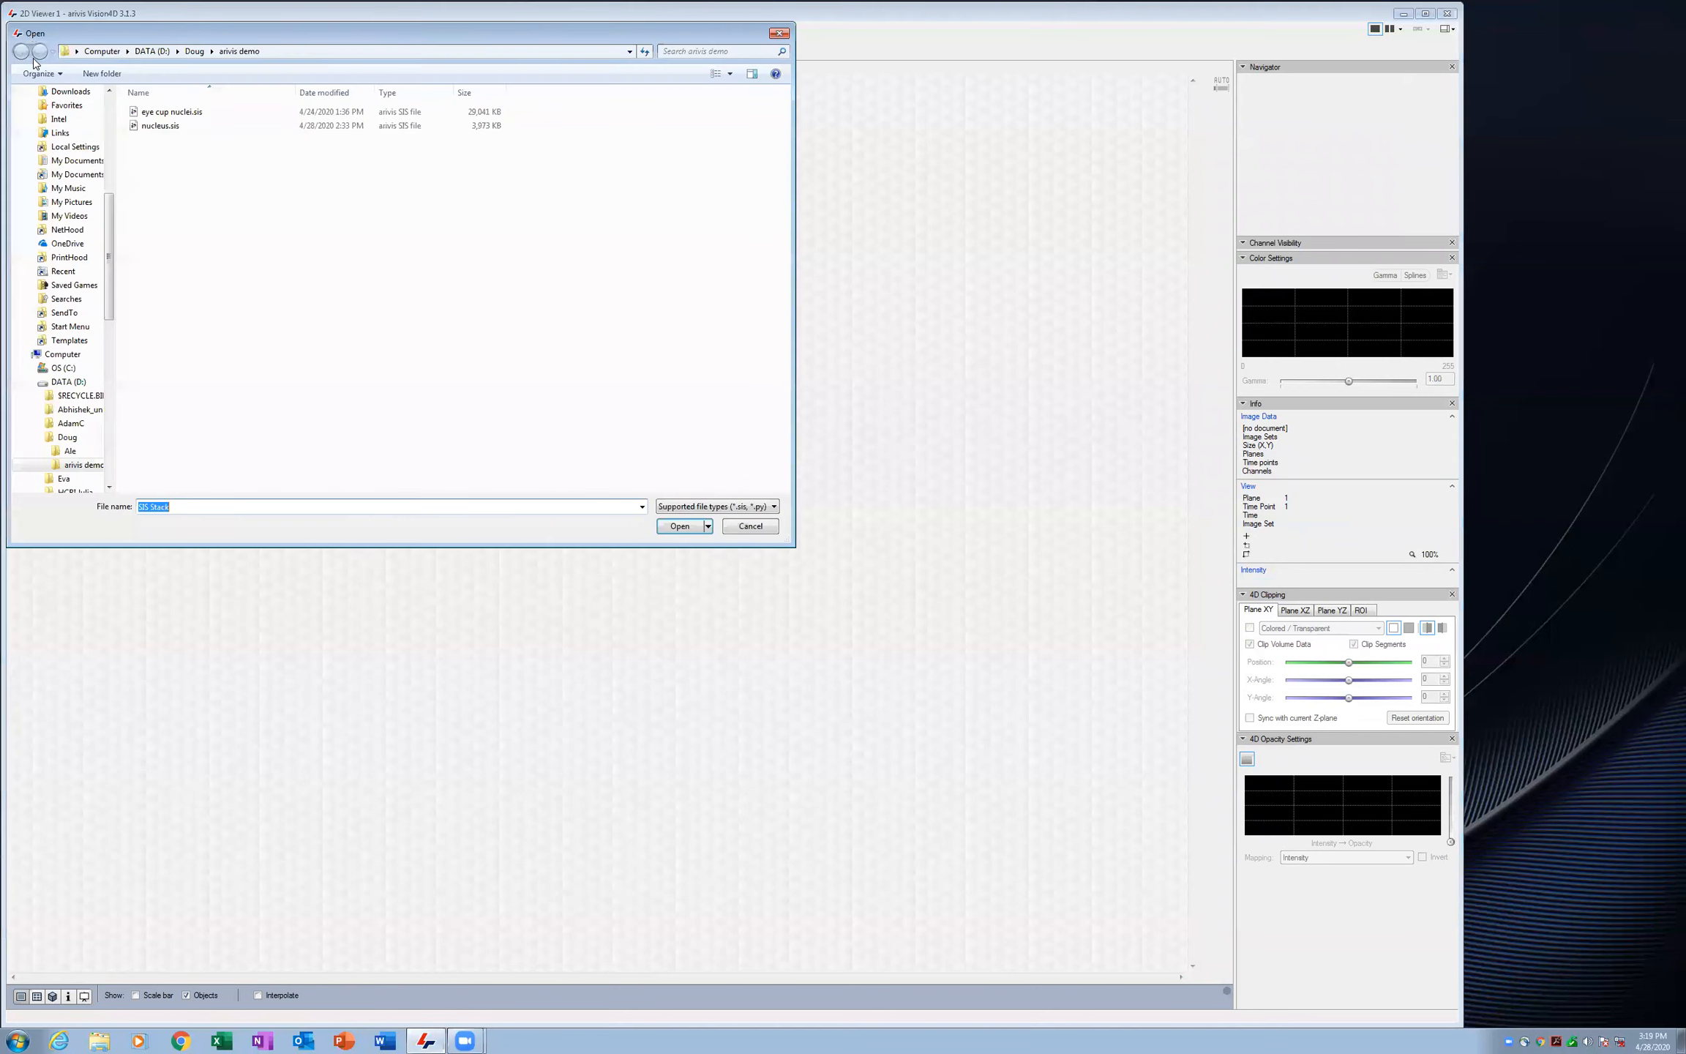
{"action": "left_click", "coordinate": [173, 111]}
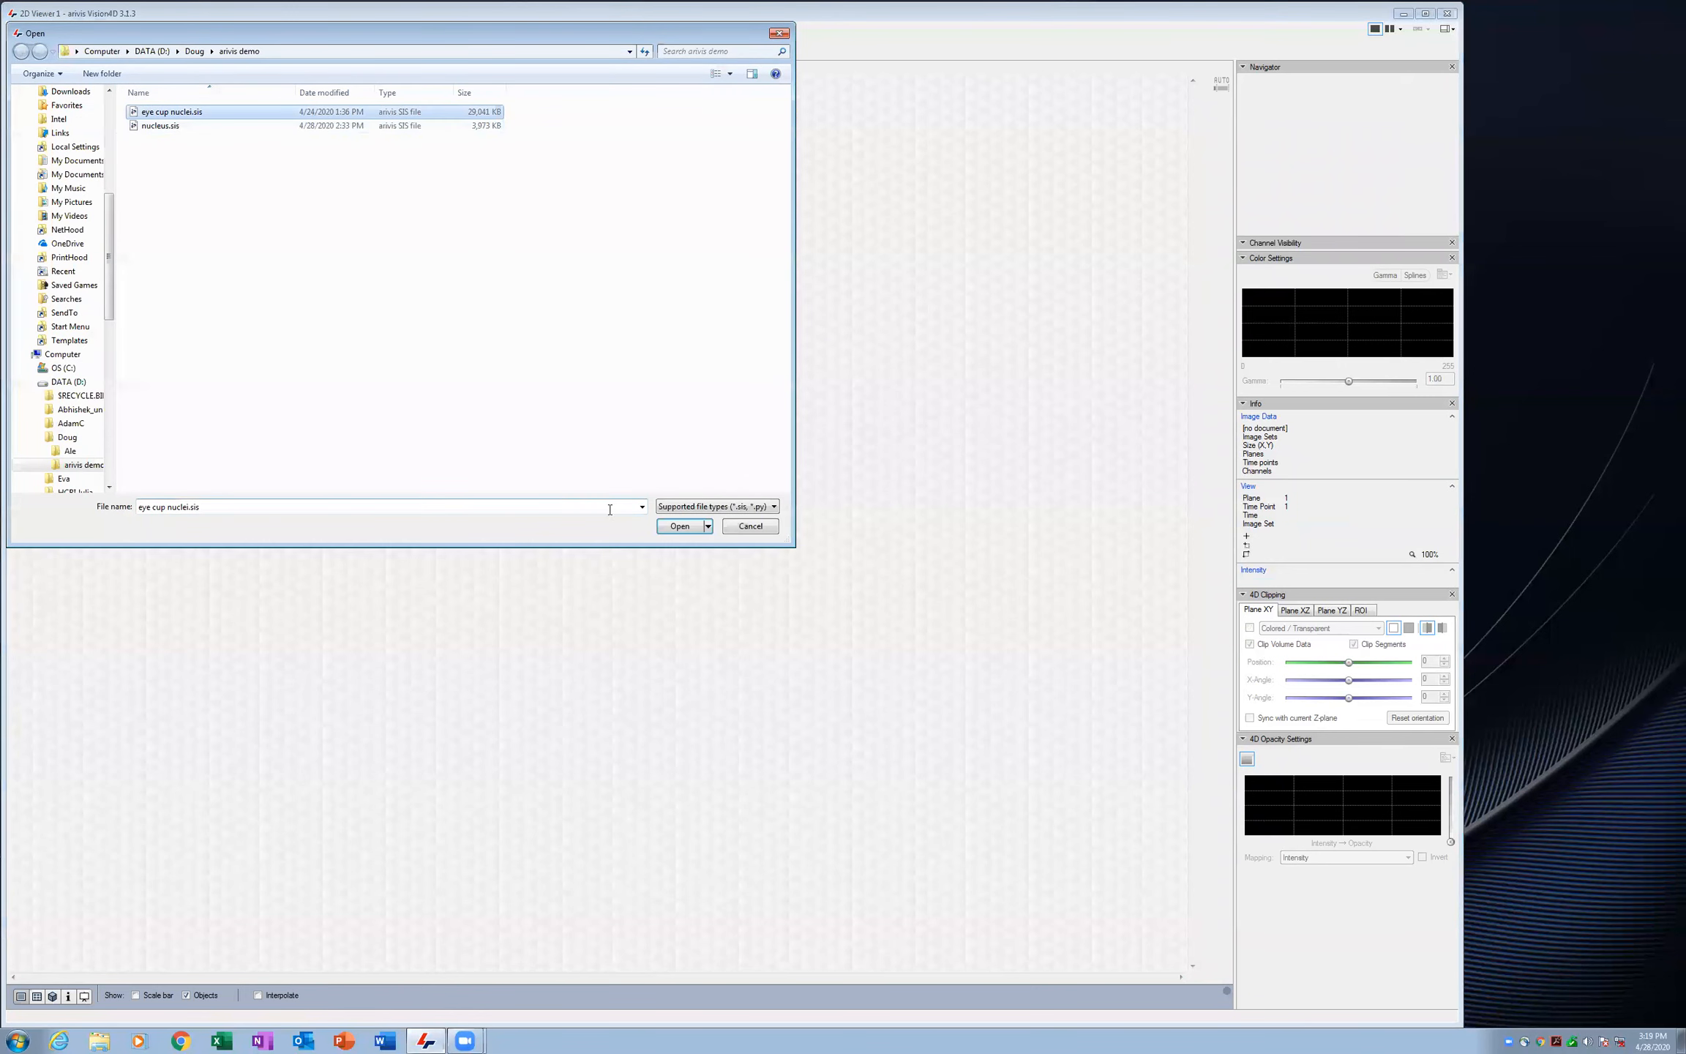
{"action": "left_click", "coordinate": [666, 525]}
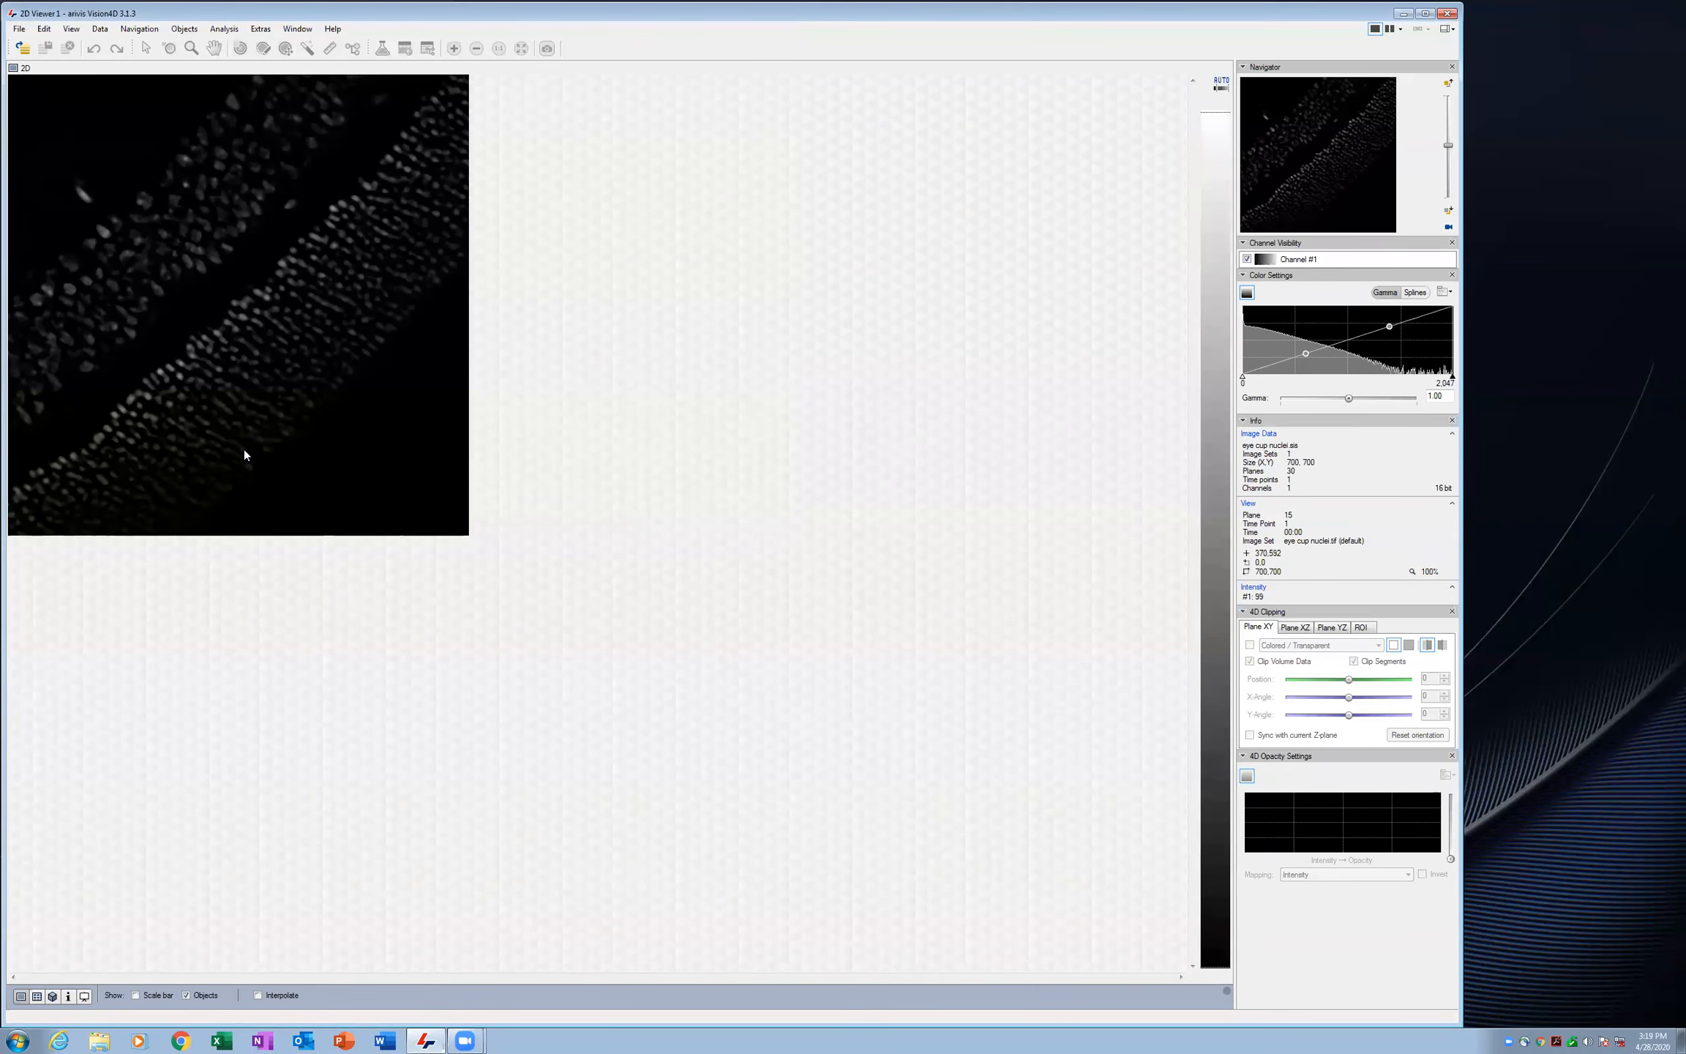
{"action": "scroll", "coordinate": [264, 430], "scroll_direction": "up", "scroll_amount": 3}
{"action": "scroll", "coordinate": [265, 435], "scroll_direction": "up", "scroll_amount": 1}
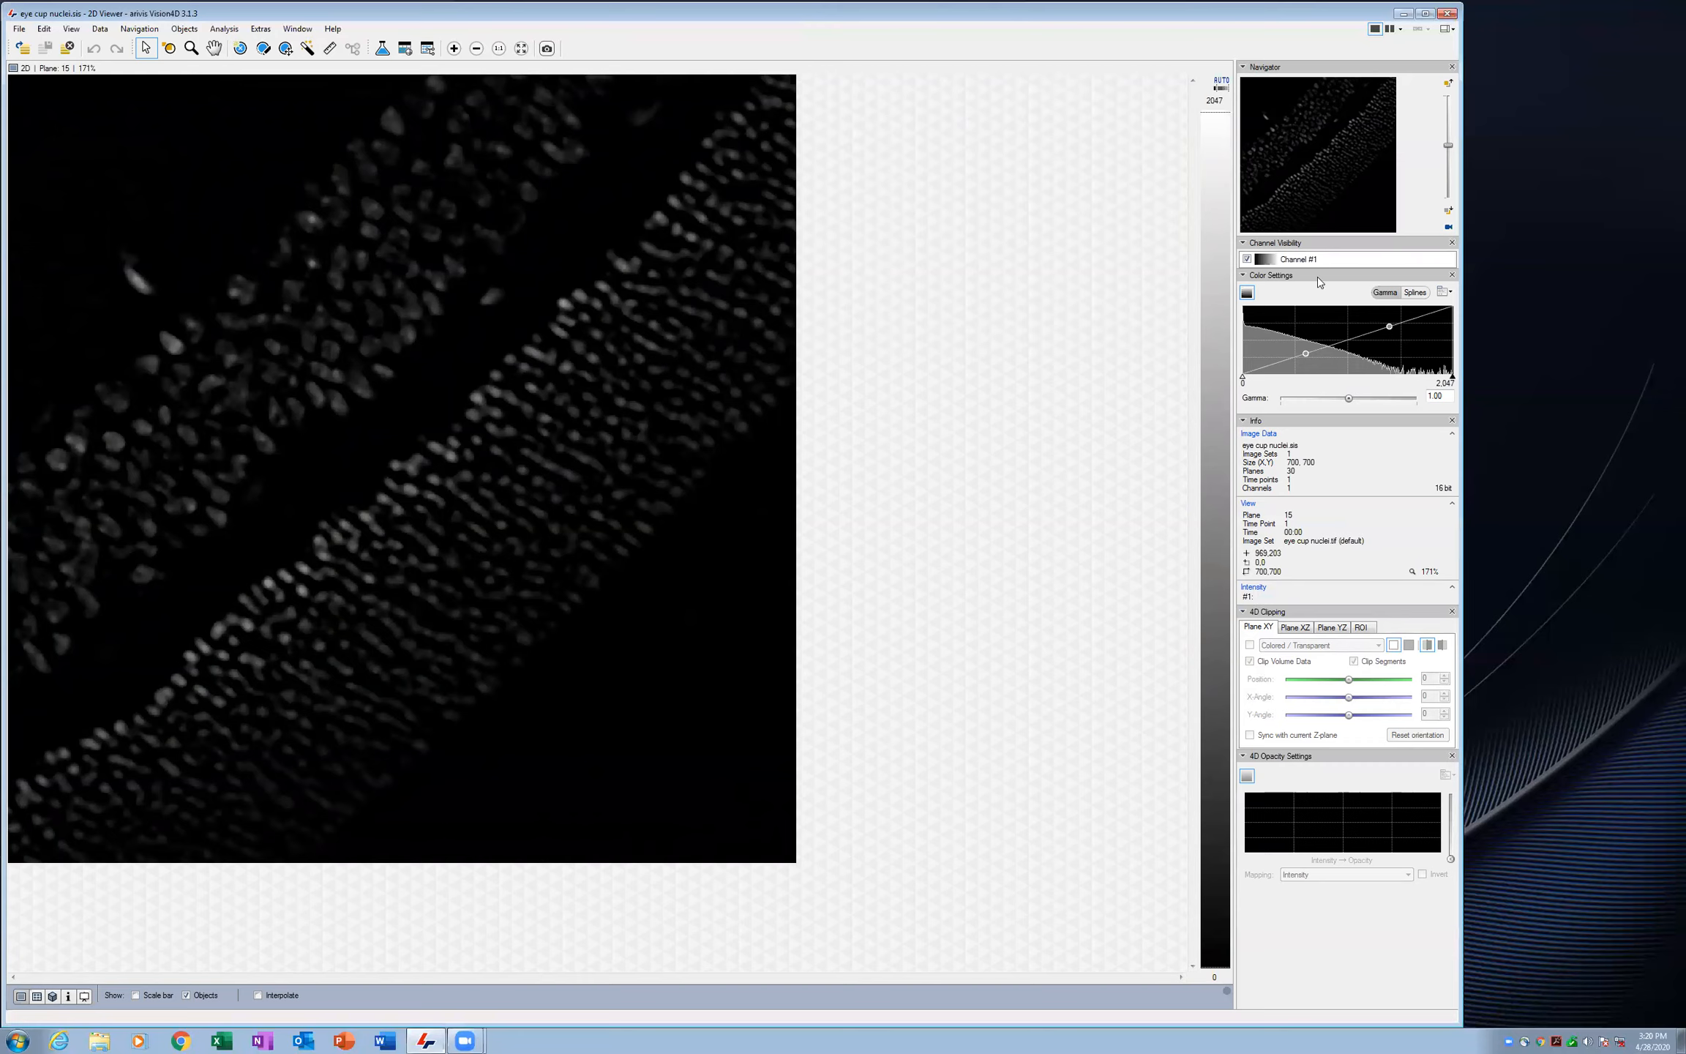
{"action": "mouse_move", "coordinate": [1448, 147]}
{"action": "left_mouse_down"}
{"action": "mouse_move", "coordinate": [1452, 199]}
{"action": "mouse_move", "coordinate": [1451, 102]}
{"action": "mouse_move", "coordinate": [1449, 209]}
{"action": "mouse_move", "coordinate": [1448, 135]}
{"action": "mouse_move", "coordinate": [1449, 191]}
{"action": "mouse_move", "coordinate": [1440, 173]}
{"action": "left_mouse_up"}
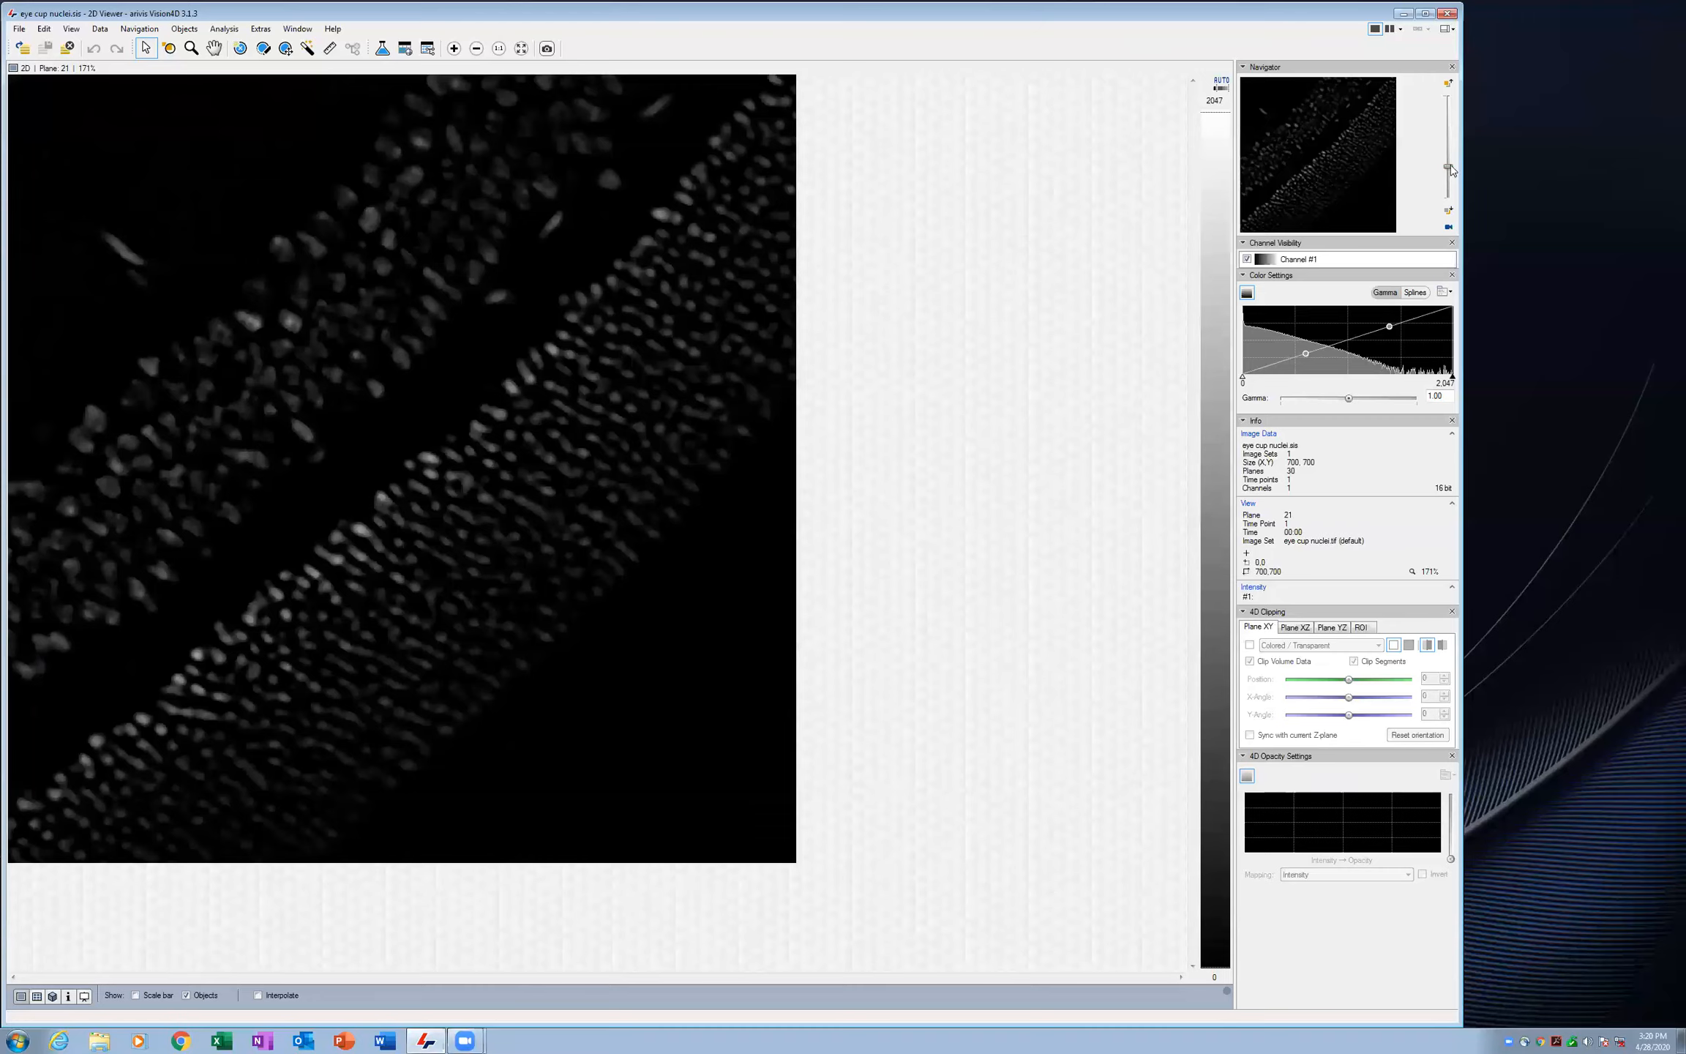
{"action": "mouse_move", "coordinate": [1452, 172]}
{"action": "left_mouse_down"}
{"action": "mouse_move", "coordinate": [1456, 139]}
{"action": "mouse_move", "coordinate": [1449, 225]}
{"action": "mouse_move", "coordinate": [1450, 180]}
{"action": "left_mouse_up"}
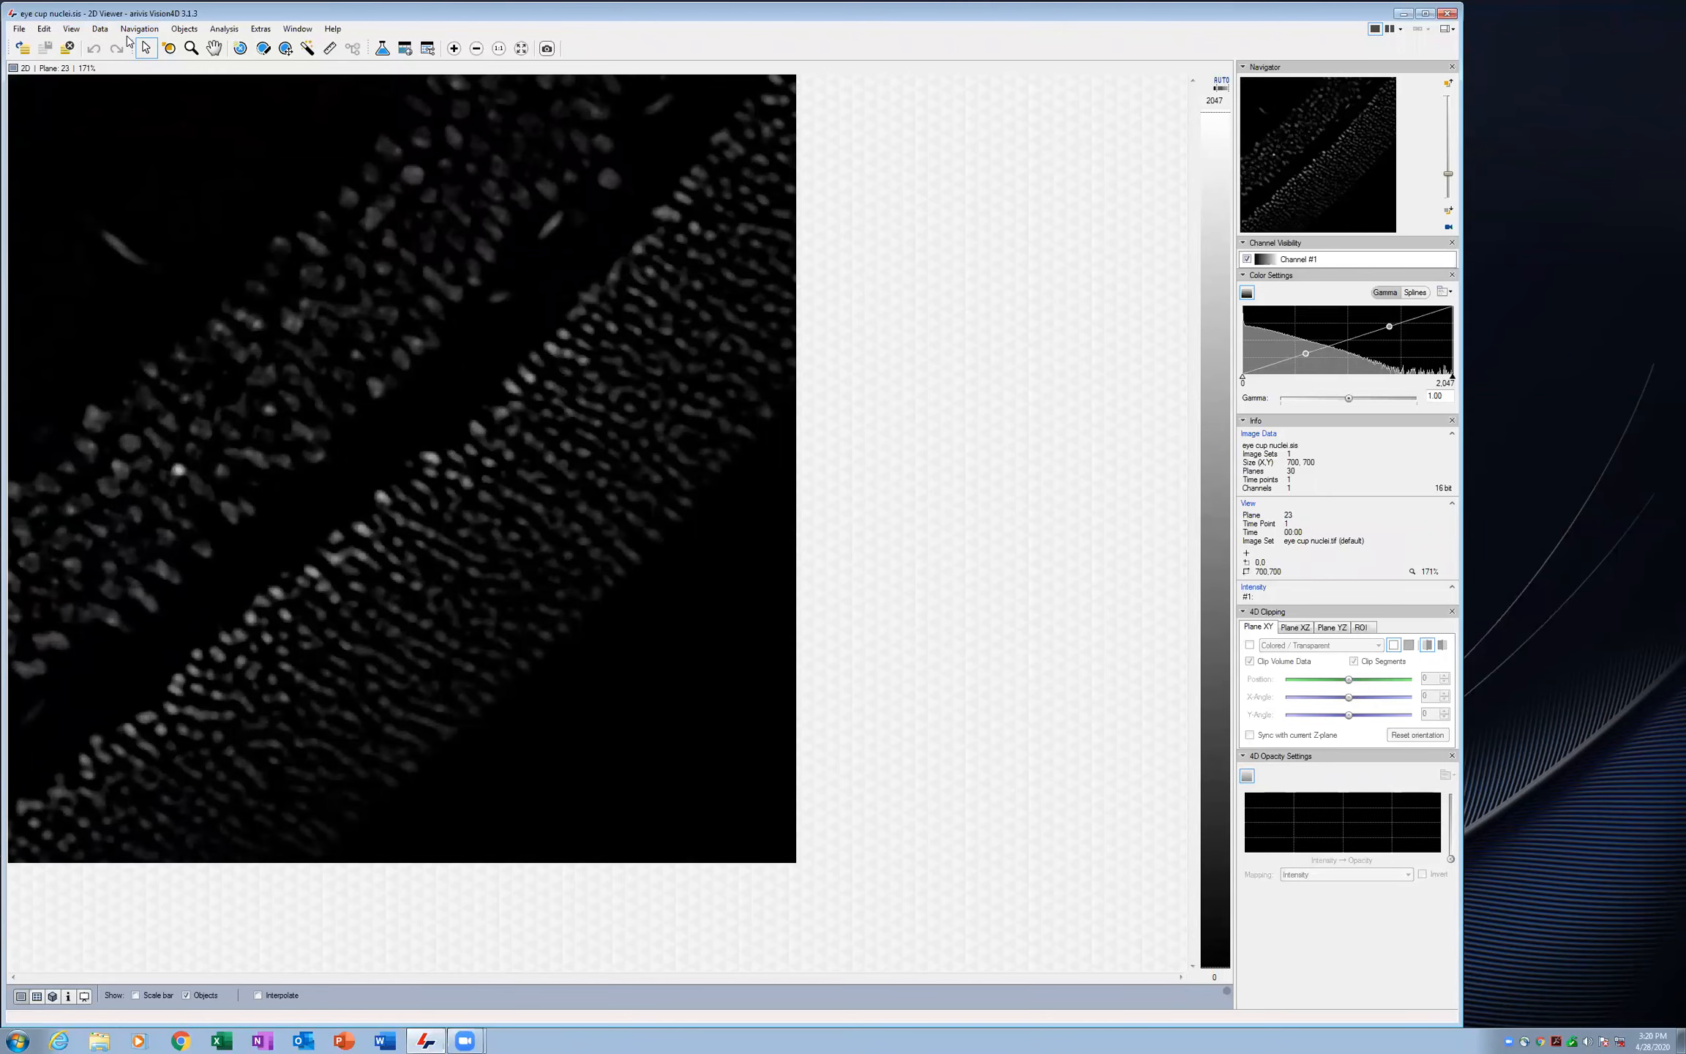
Show the analysis pipeline and add an Intensity Threshold operation followed by a Segment Filter
{"action": "left_click", "coordinate": [224, 30]}
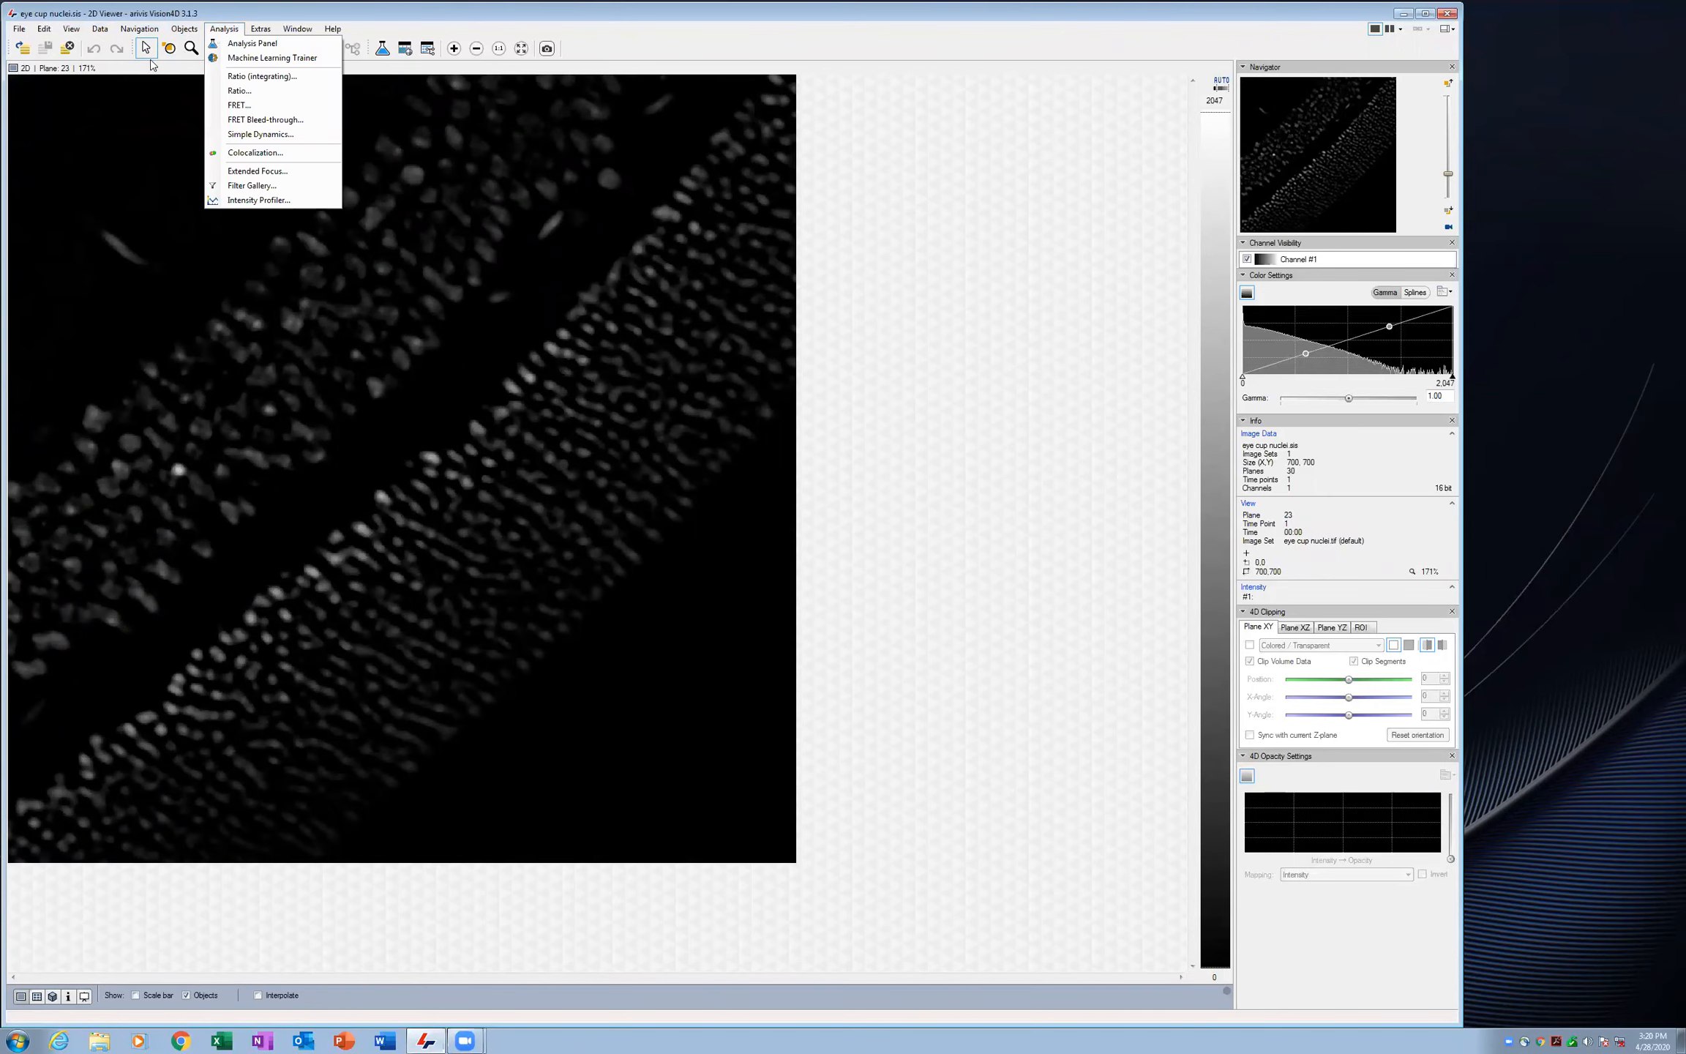
{"action": "left_click", "coordinate": [253, 44]}
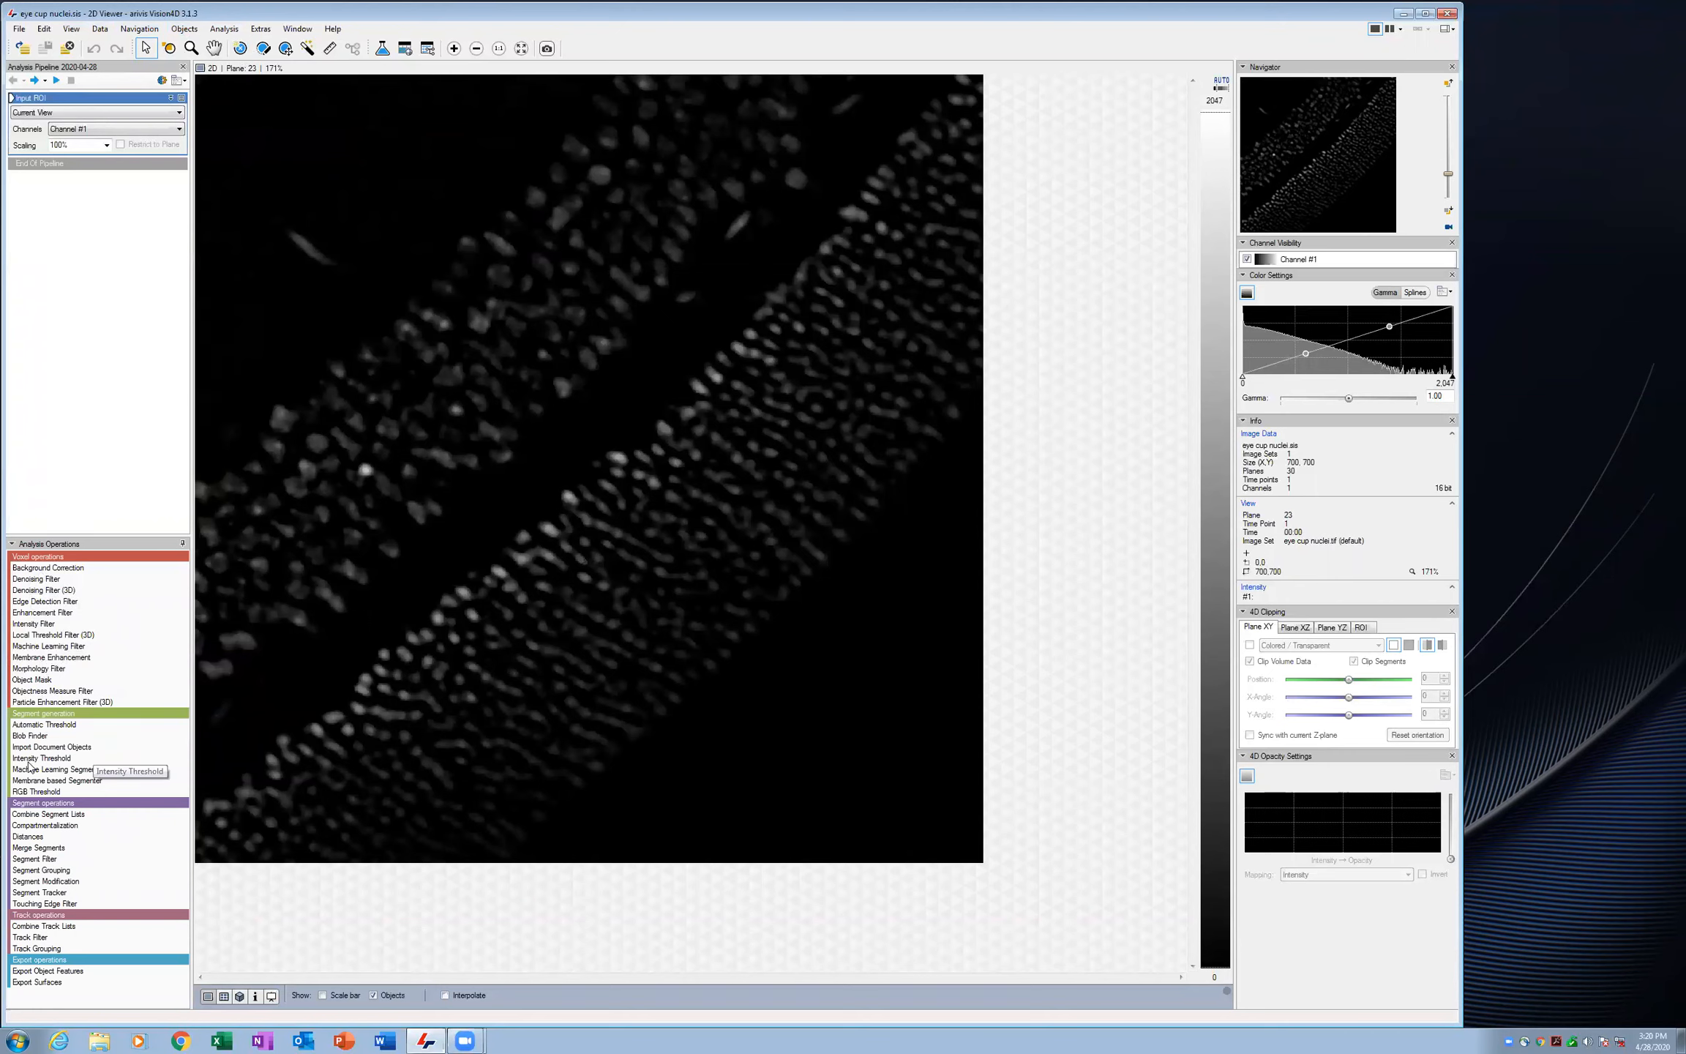
{"action": "left_click_drag", "start_coordinate": [28, 765], "coordinate": [130, 336]}
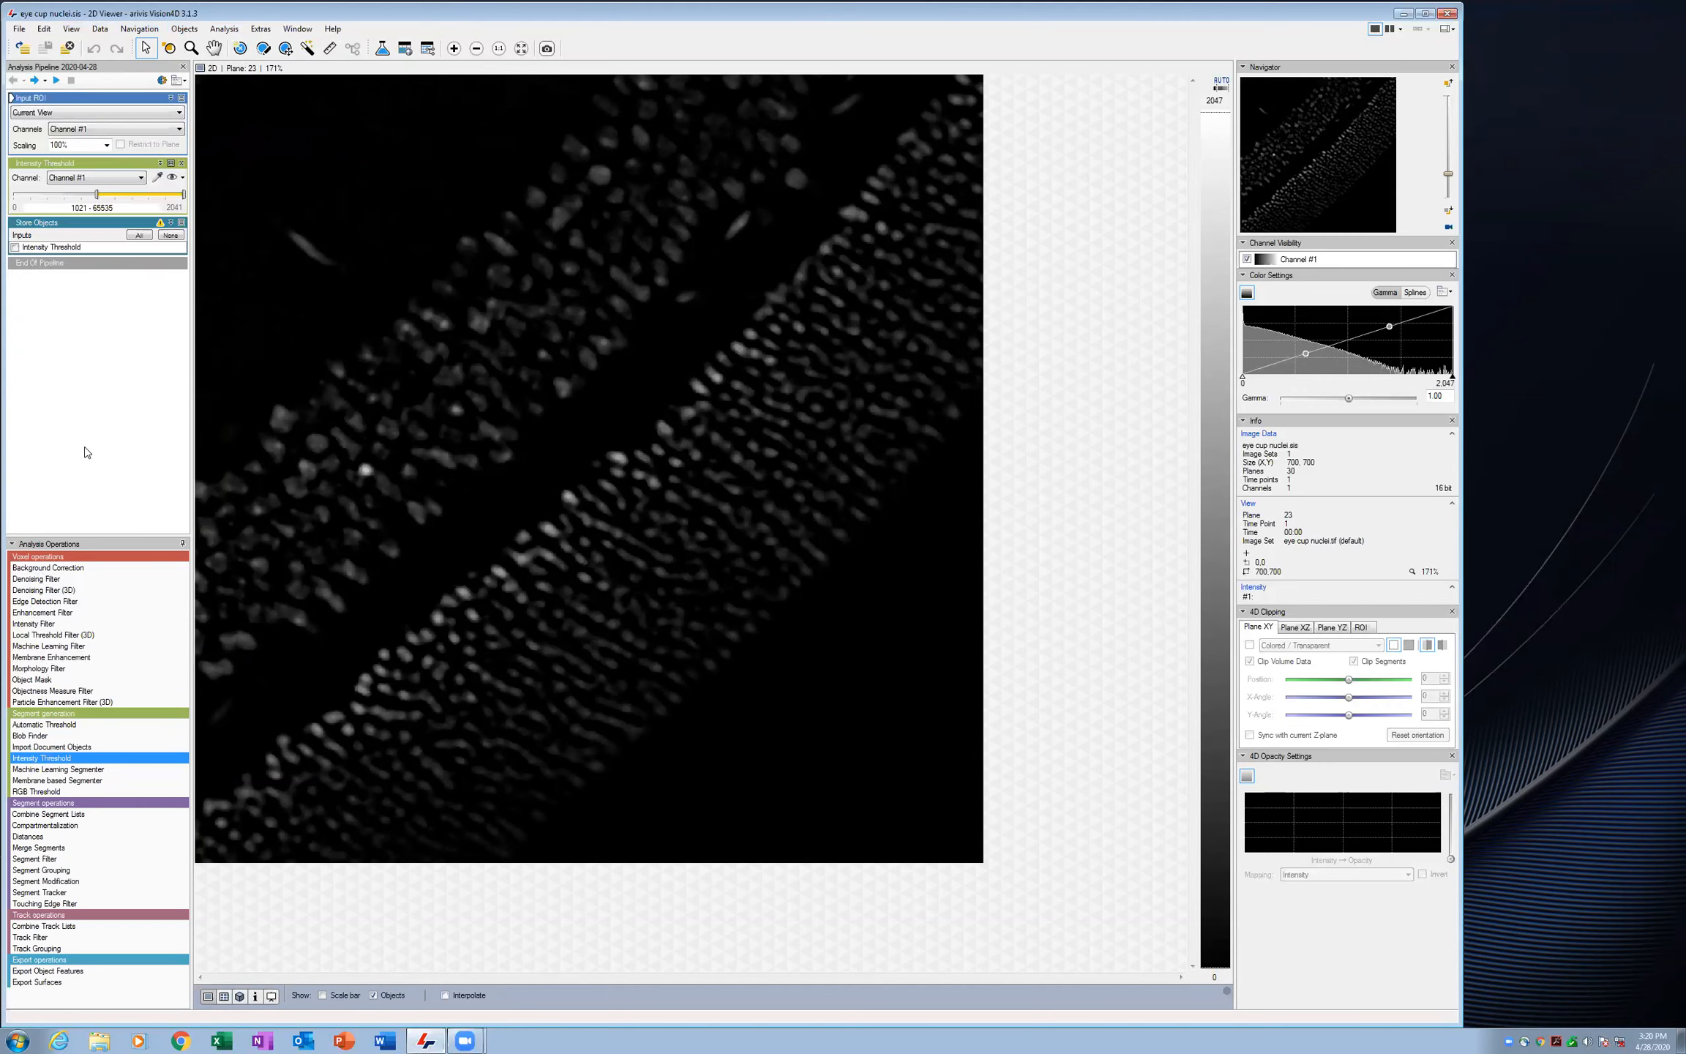
{"action": "left_click", "coordinate": [33, 860]}
{"action": "left_click_drag", "start_coordinate": [33, 859], "coordinate": [114, 291]}
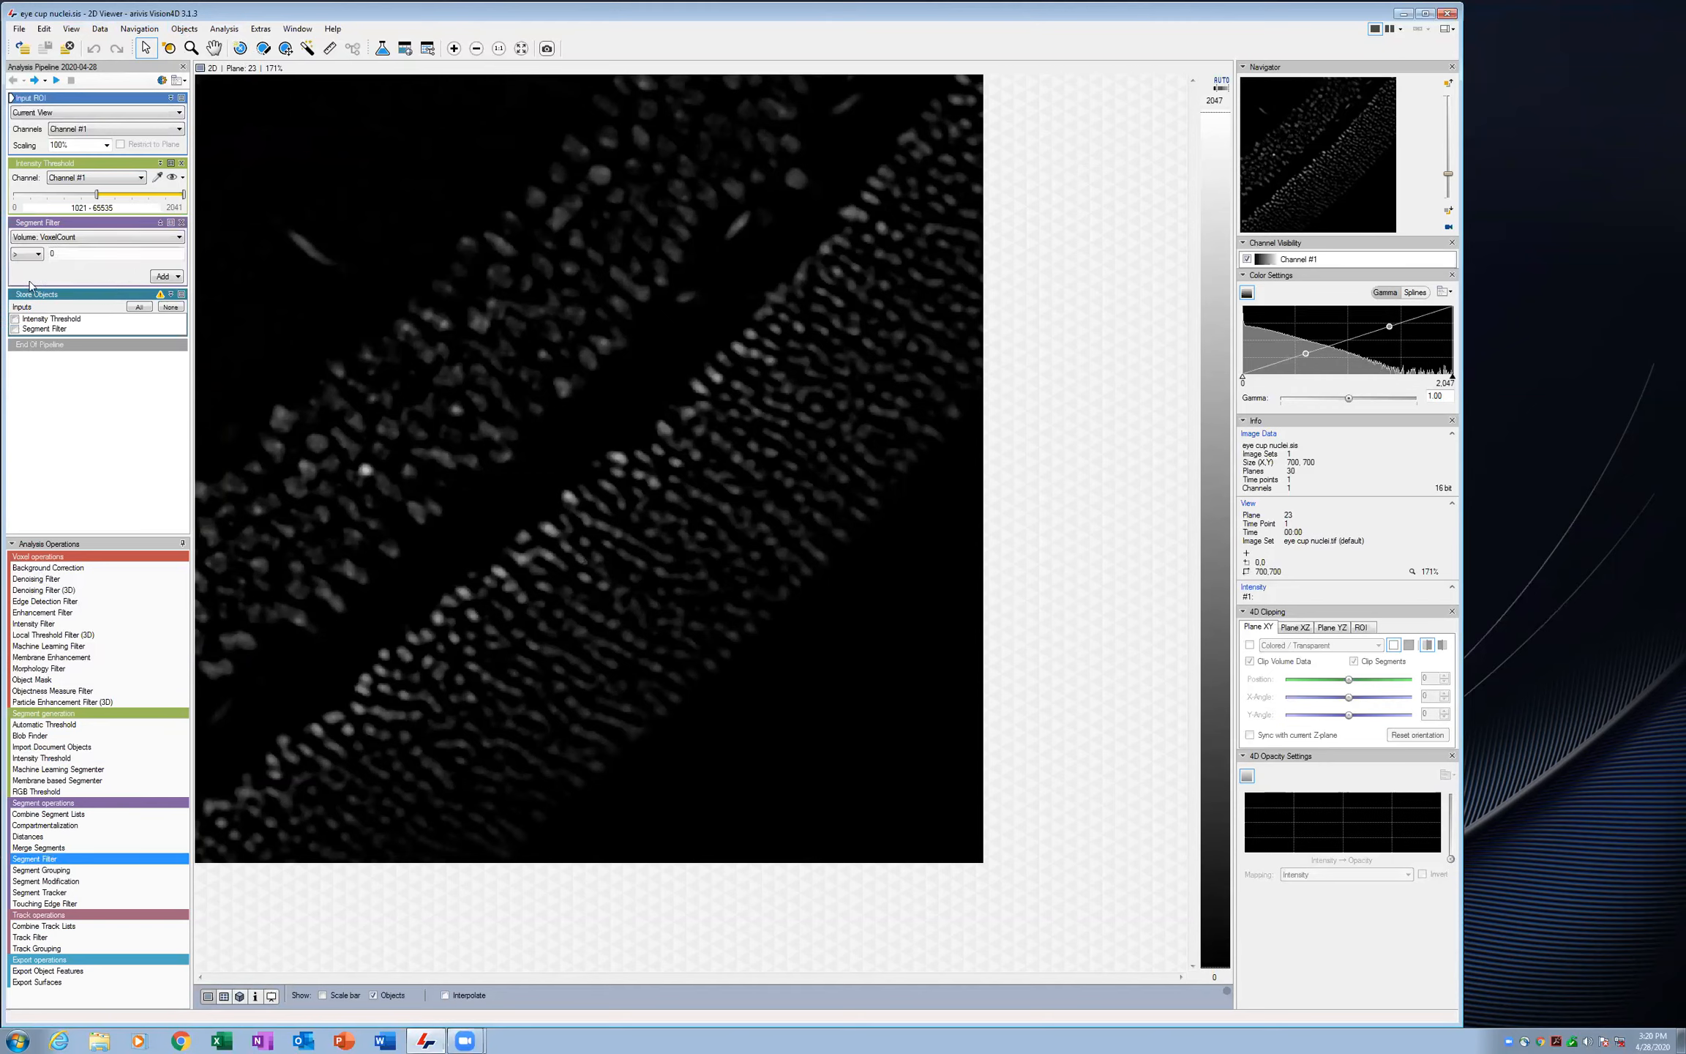
Set the Segment Filter to Volume: Volume (µm³) with a limit of 10 µm³ and select the Segment Filter output for storing
{"action": "left_click", "coordinate": [122, 237]}
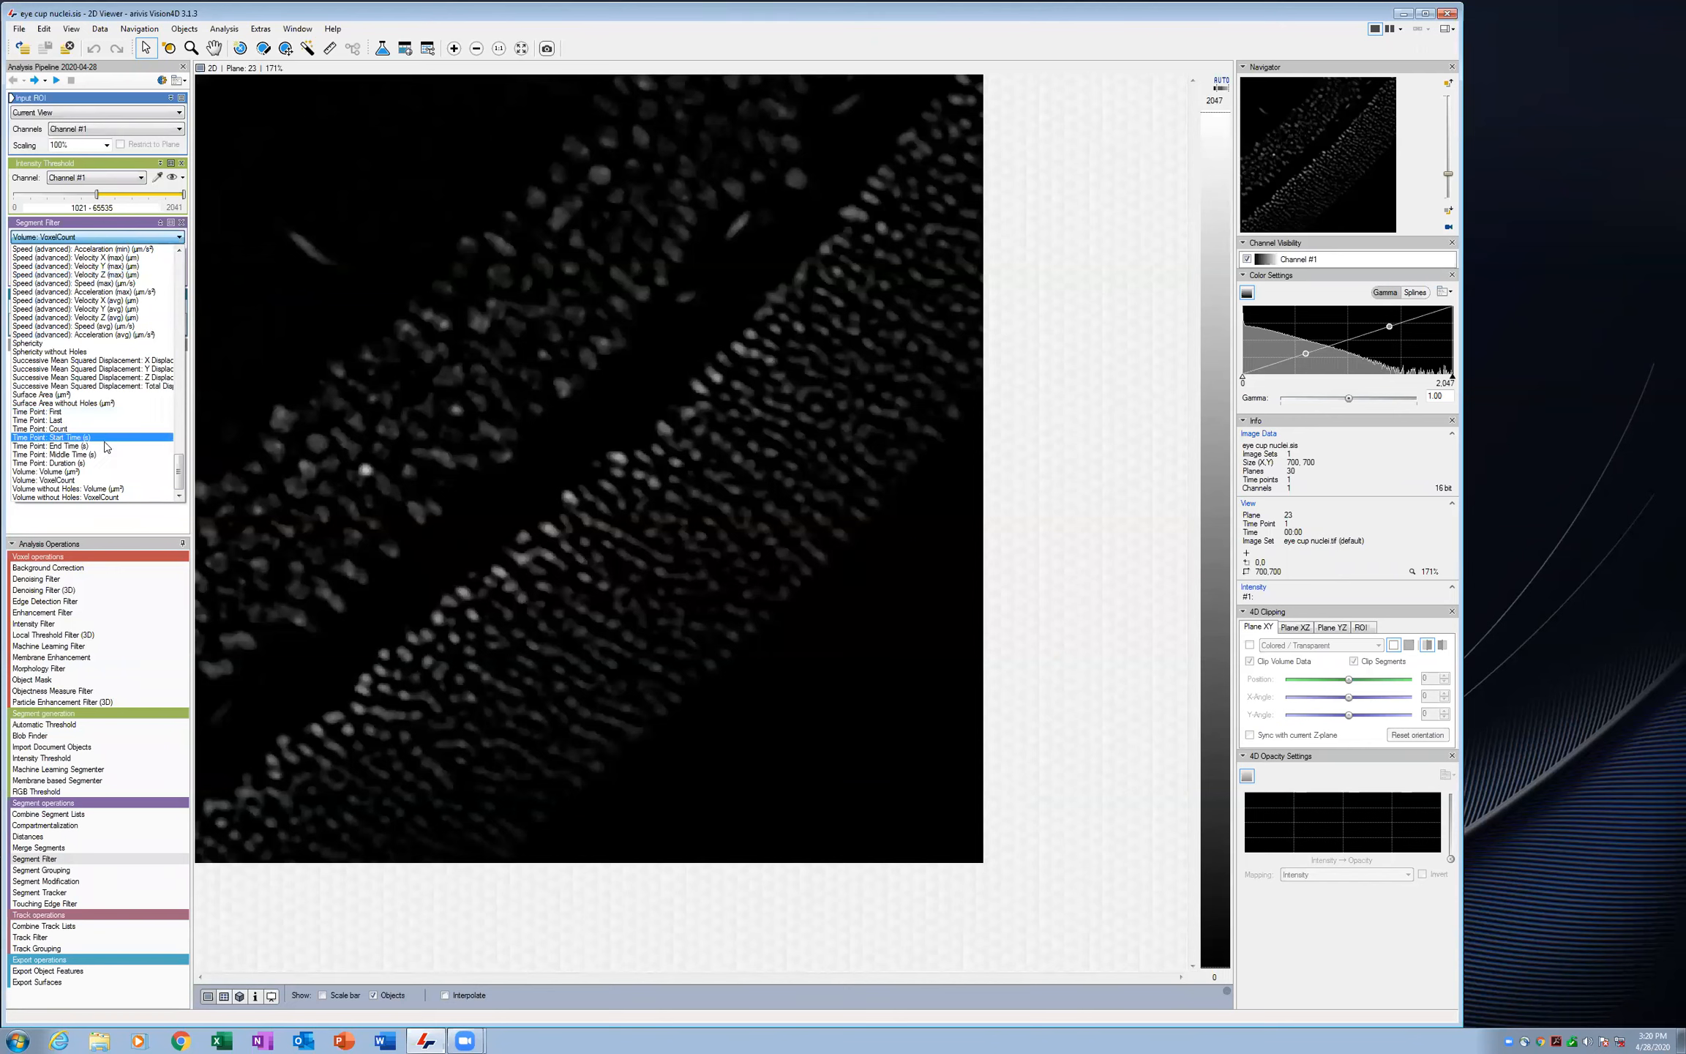
{"action": "left_click", "coordinate": [98, 472]}
{"action": "double_click", "coordinate": [57, 254]}
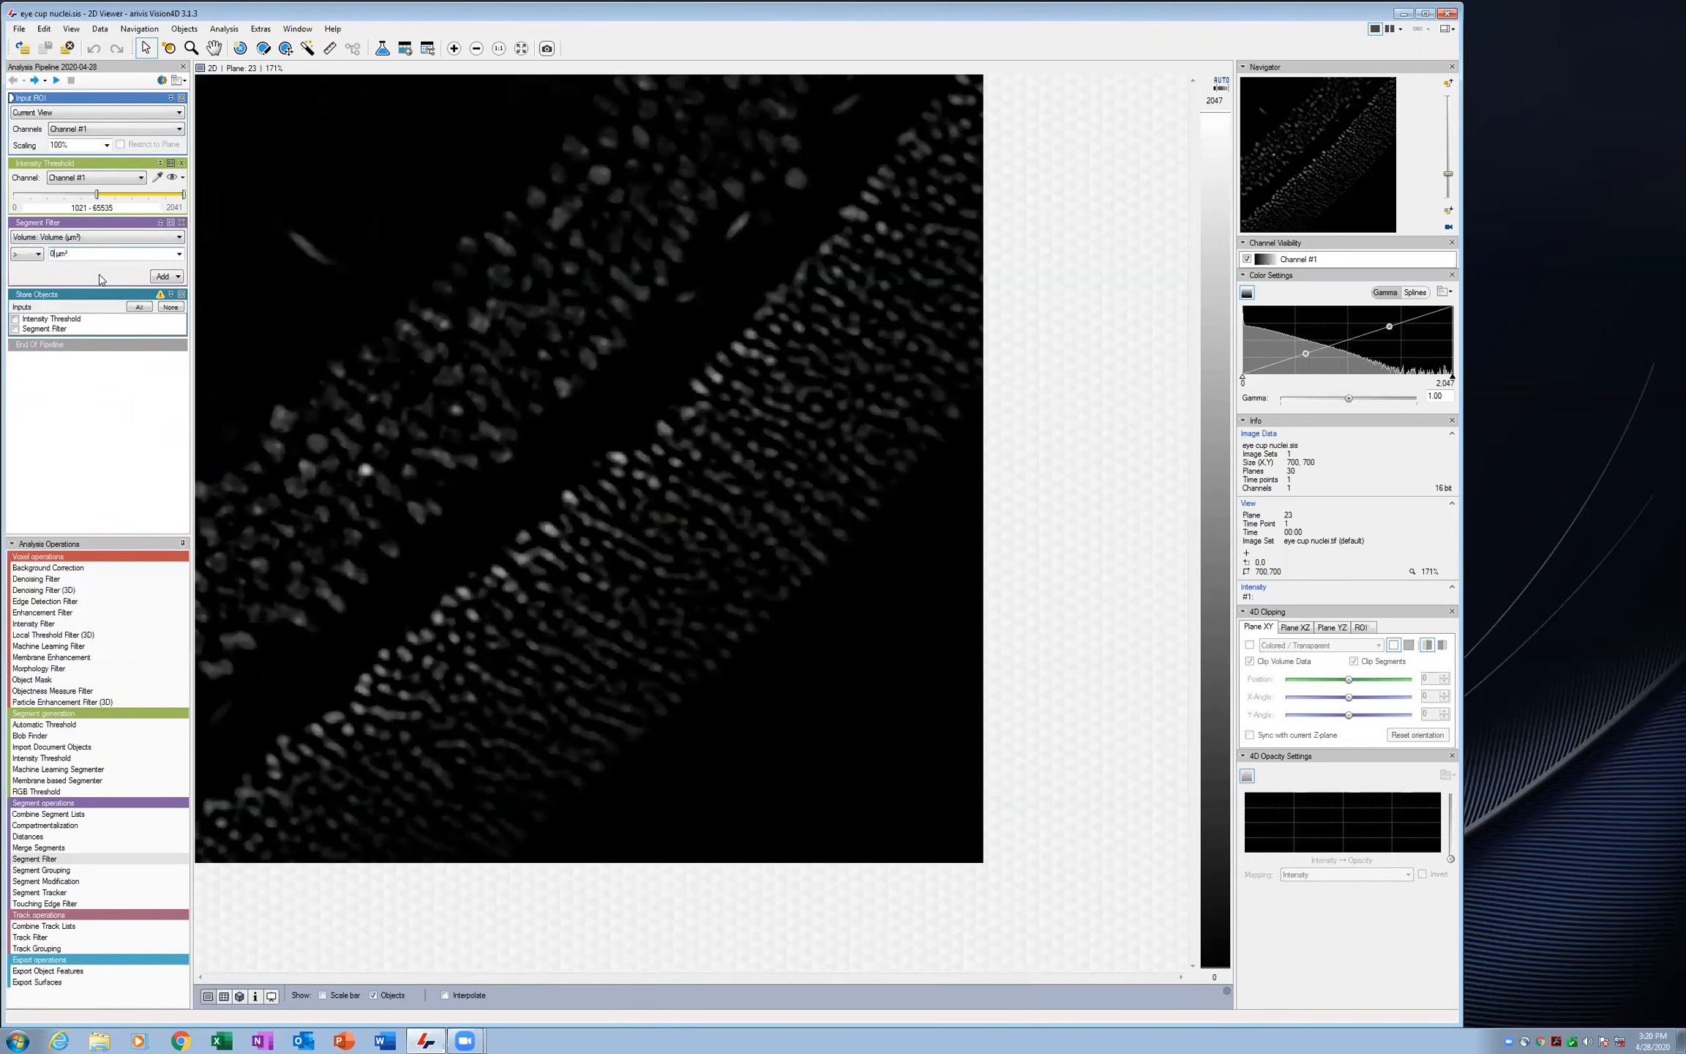
{"action": "key", "text": "BackSpace"}
{"action": "type", "text": "10"}
{"action": "left_click", "coordinate": [44, 329]}
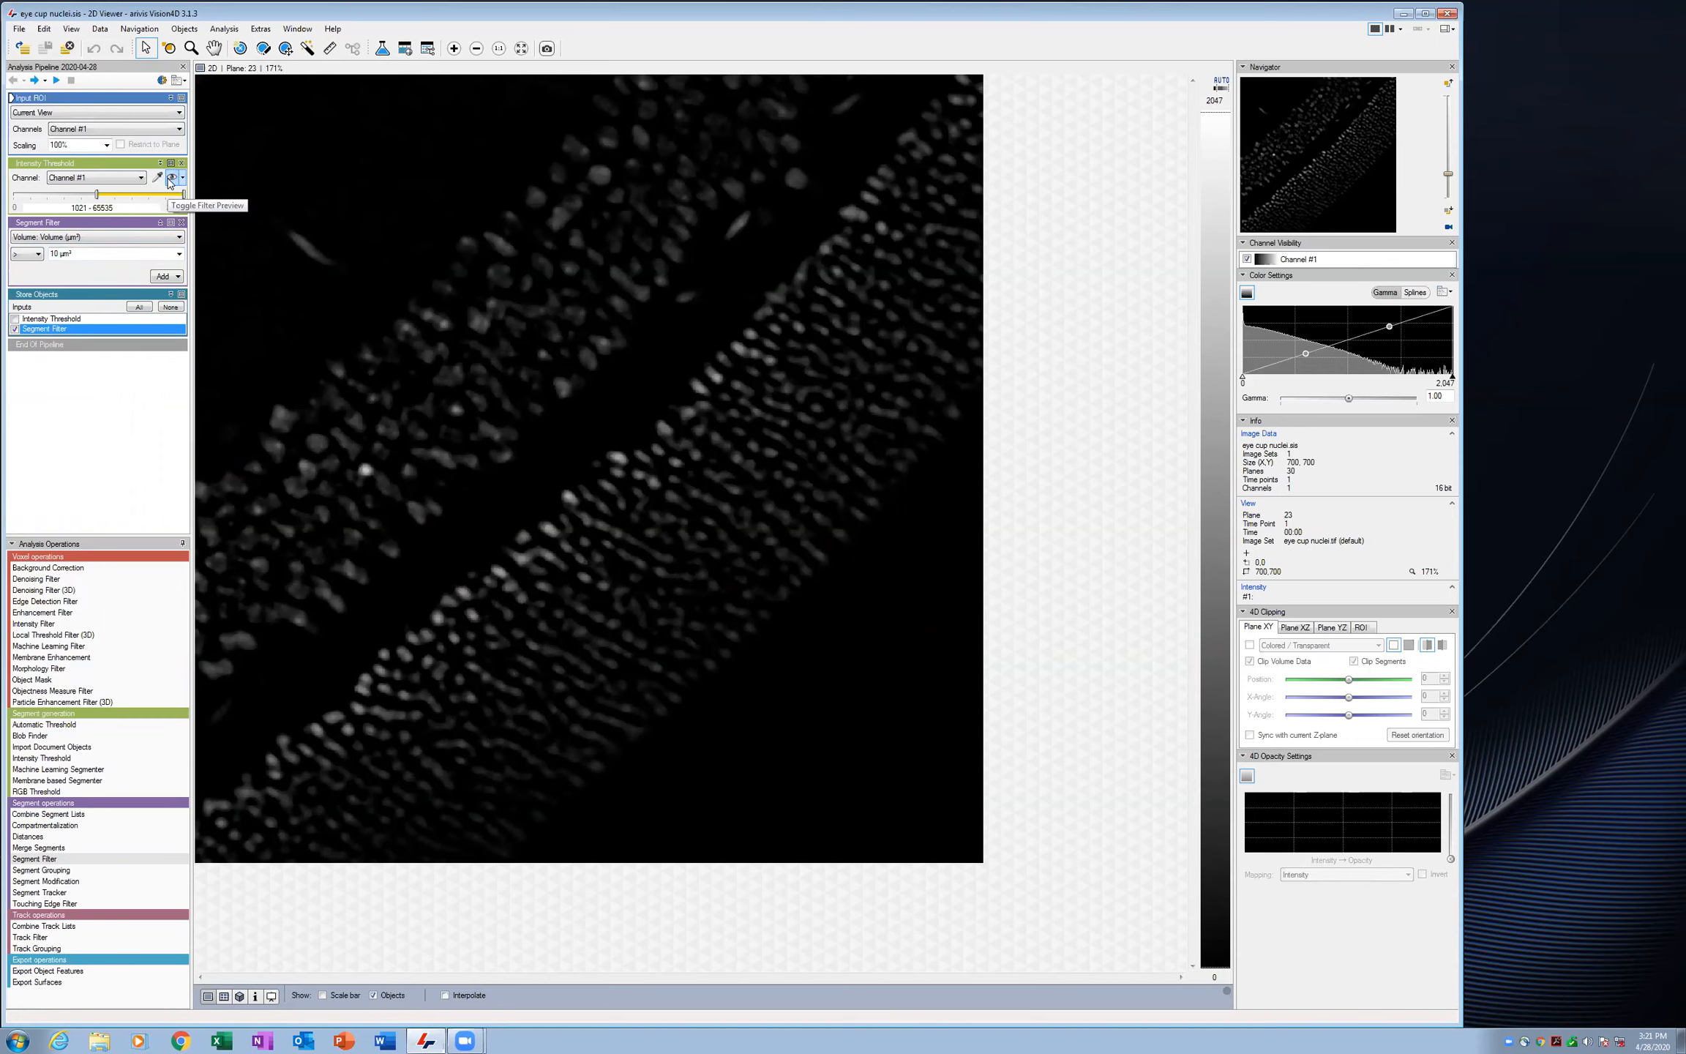
Preview the Intensity Threshold, brighten the image by lowering the display range's upper limit, and set the lower threshold to 151
{"action": "left_click", "coordinate": [171, 178]}
{"action": "left_click_drag", "start_coordinate": [94, 196], "coordinate": [27, 196]}
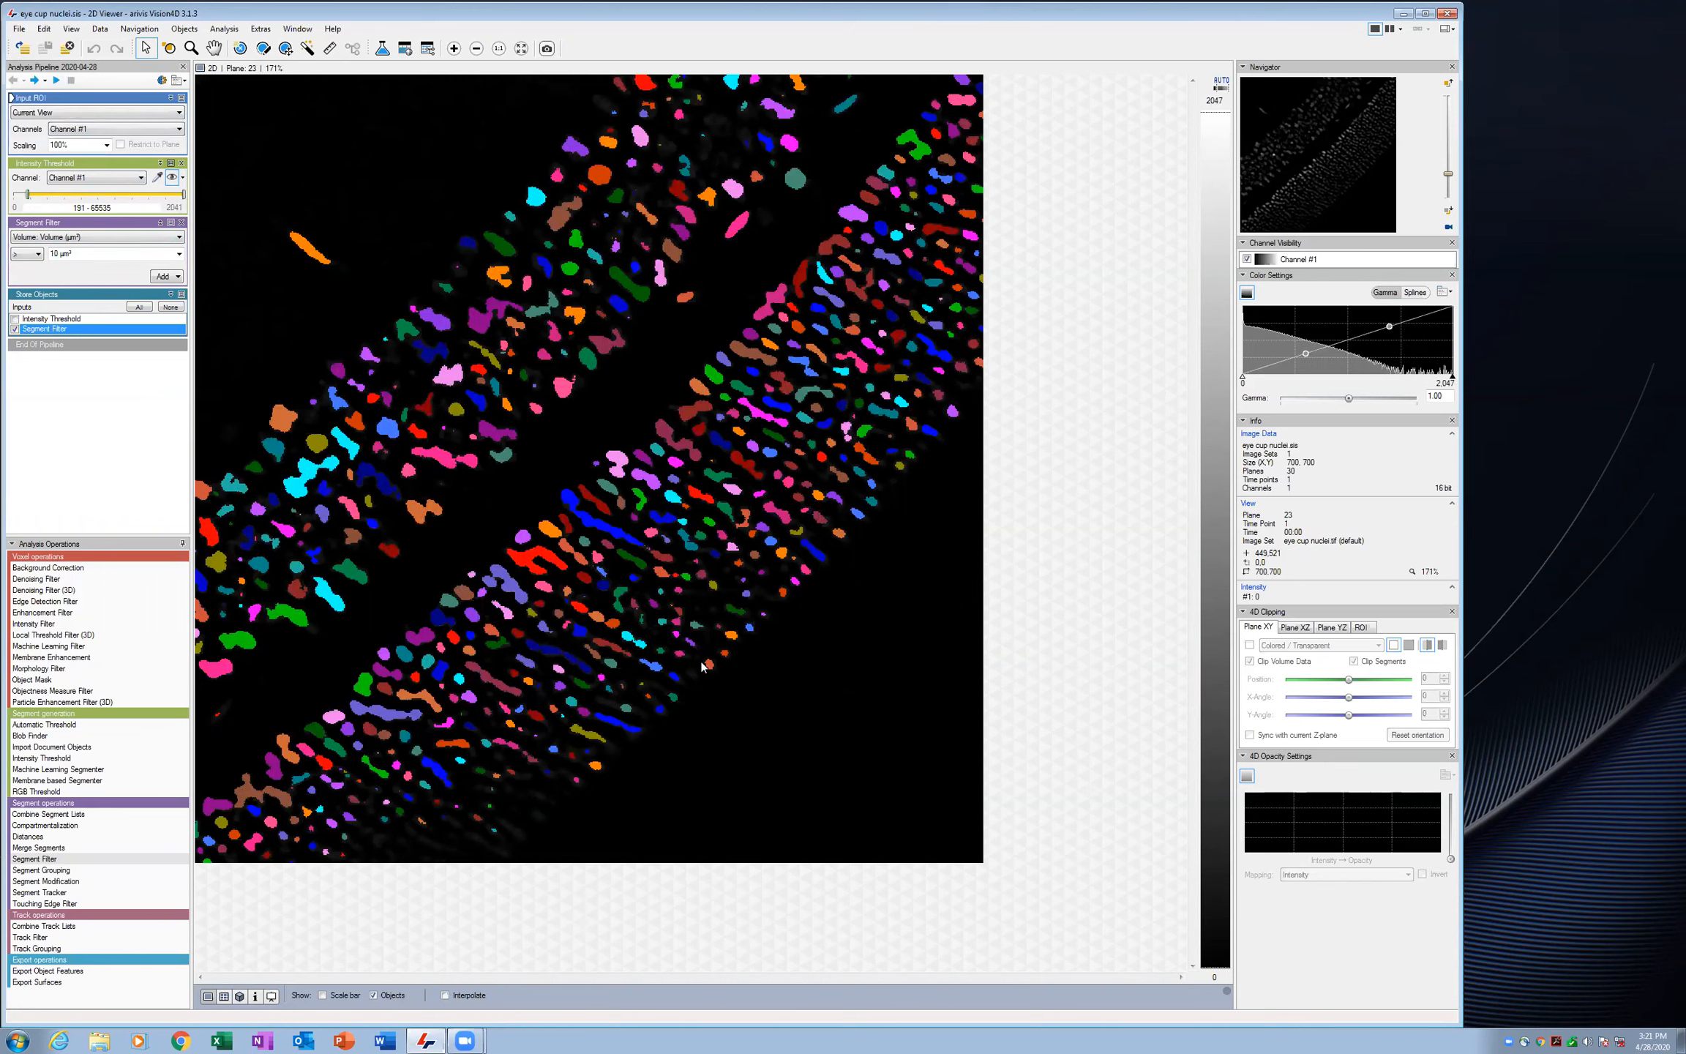
{"action": "scroll", "coordinate": [723, 641], "scroll_direction": "up", "scroll_amount": 1}
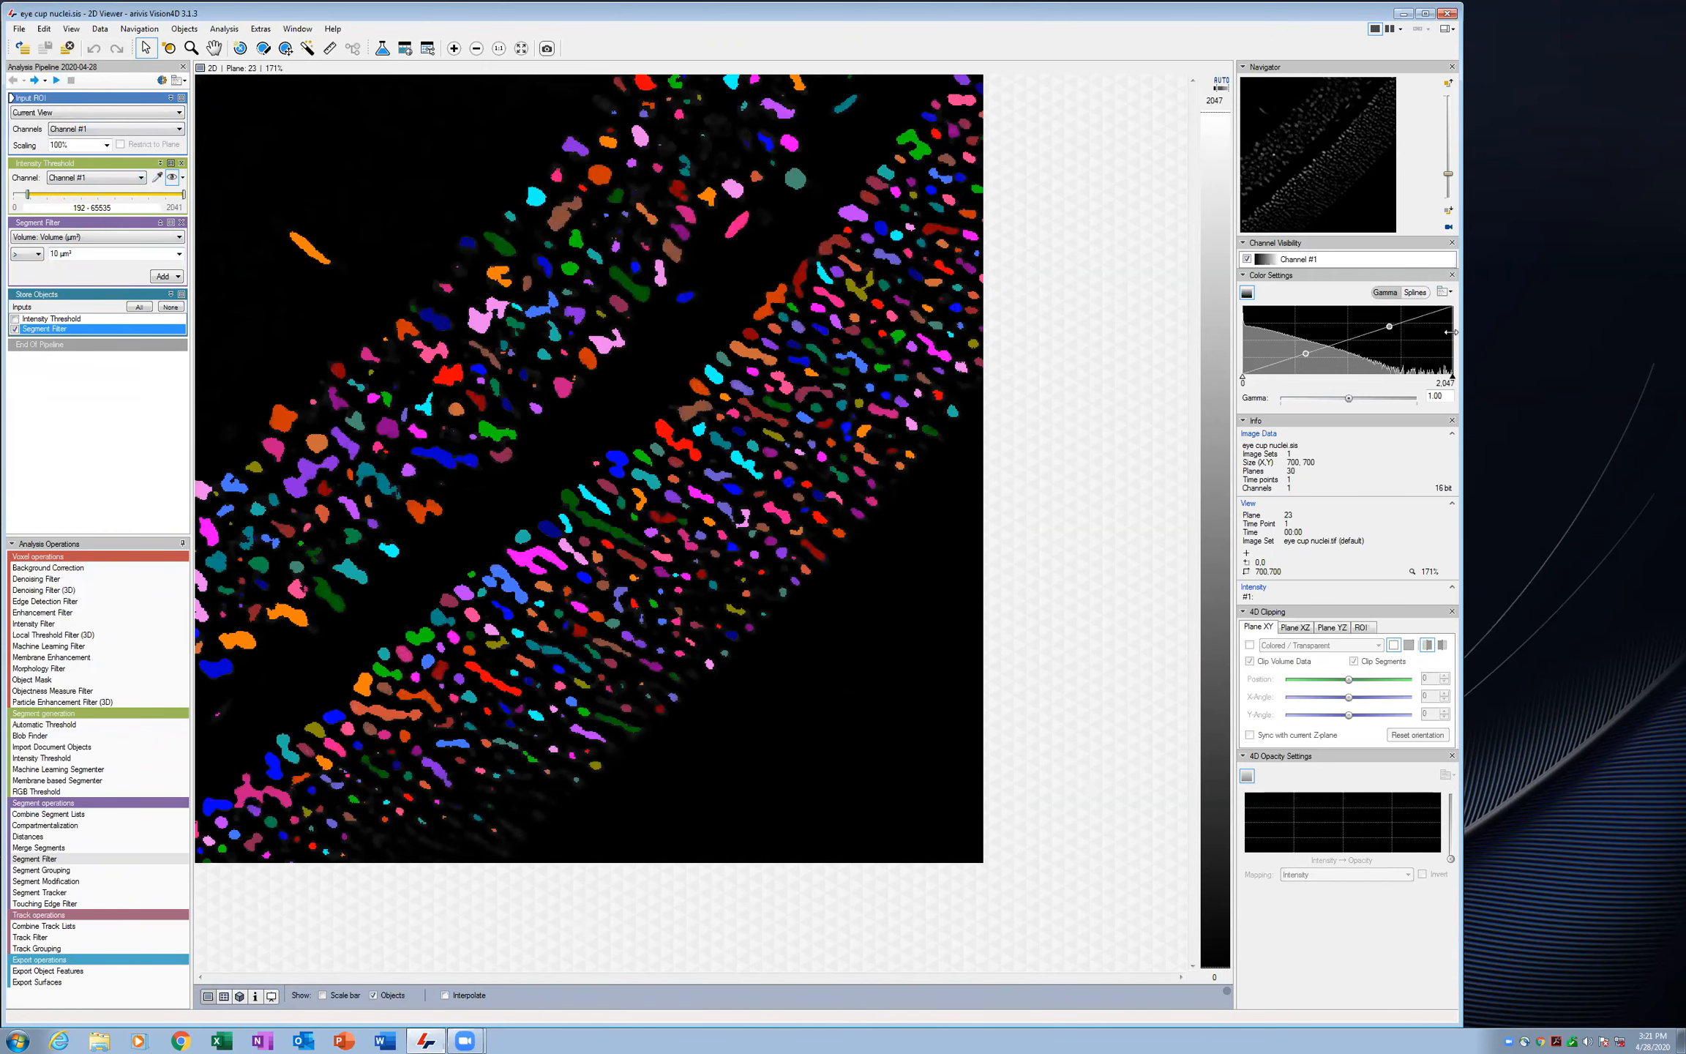
{"action": "left_click_drag", "start_coordinate": [1452, 337], "coordinate": [1271, 348]}
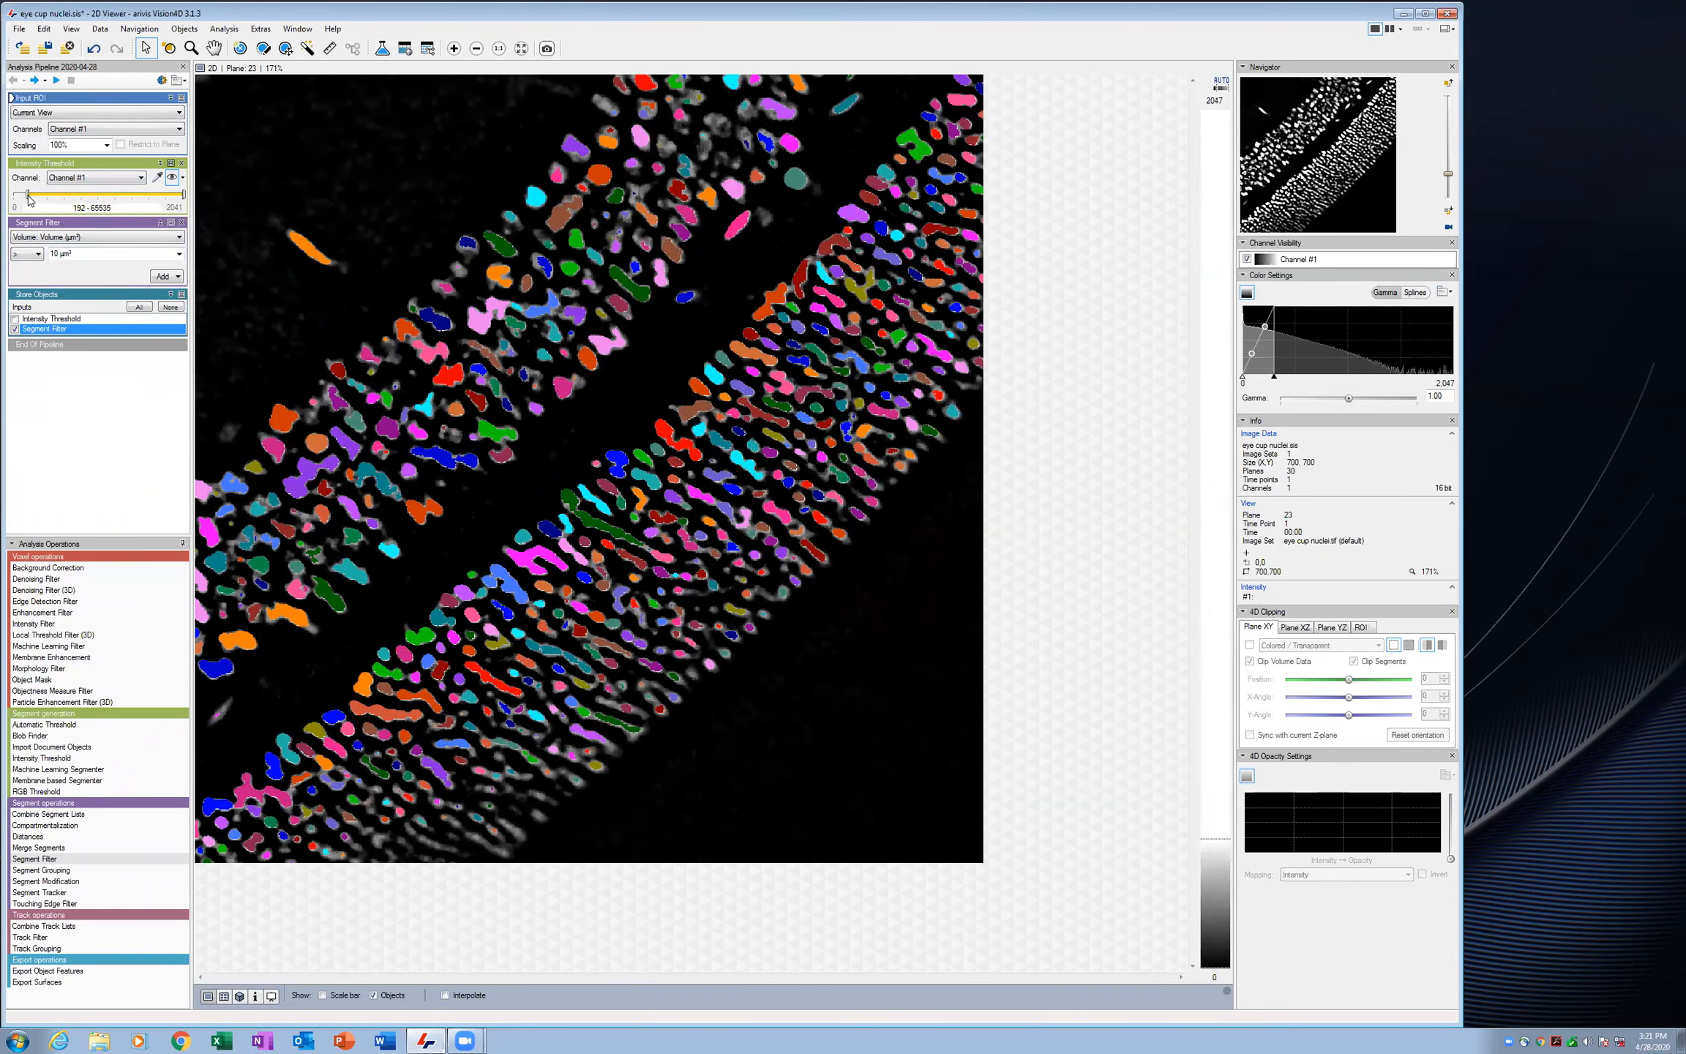
{"action": "left_click_drag", "start_coordinate": [29, 197], "coordinate": [26, 196]}
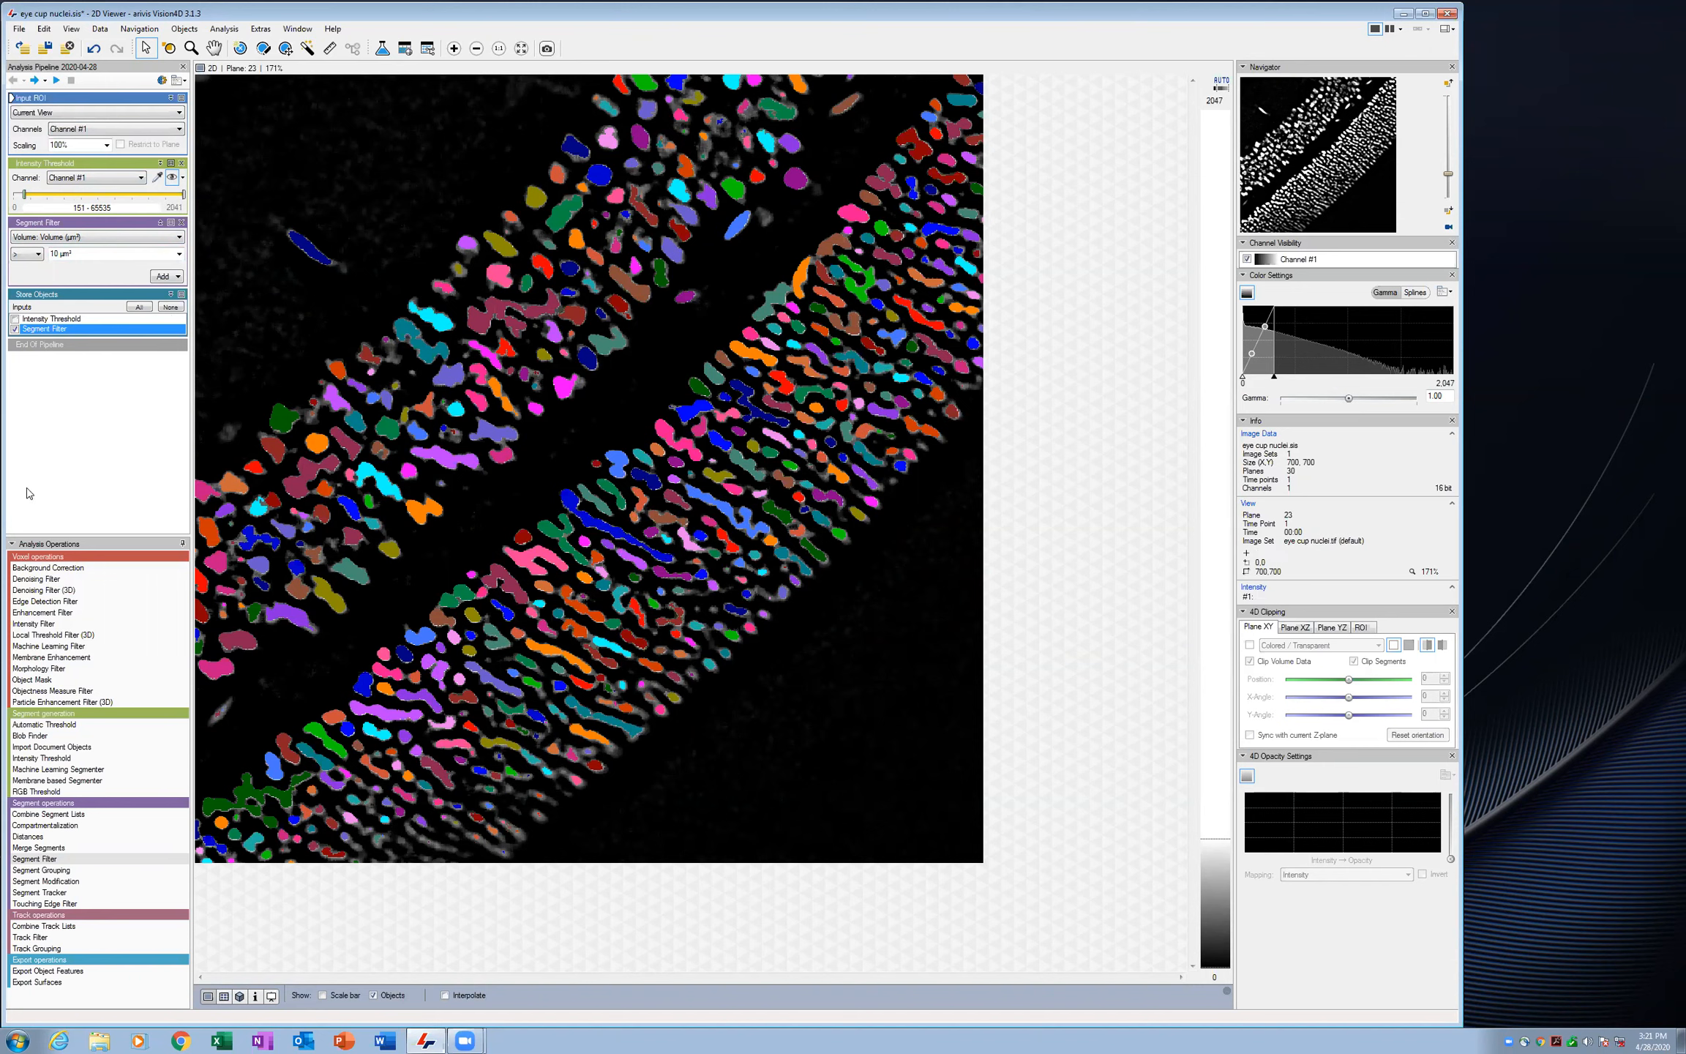
Replace the Intensity Threshold with an Automatic Threshold ahead of the Segment Filter and preview its Otsu segmentation
{"action": "left_click", "coordinate": [182, 164]}
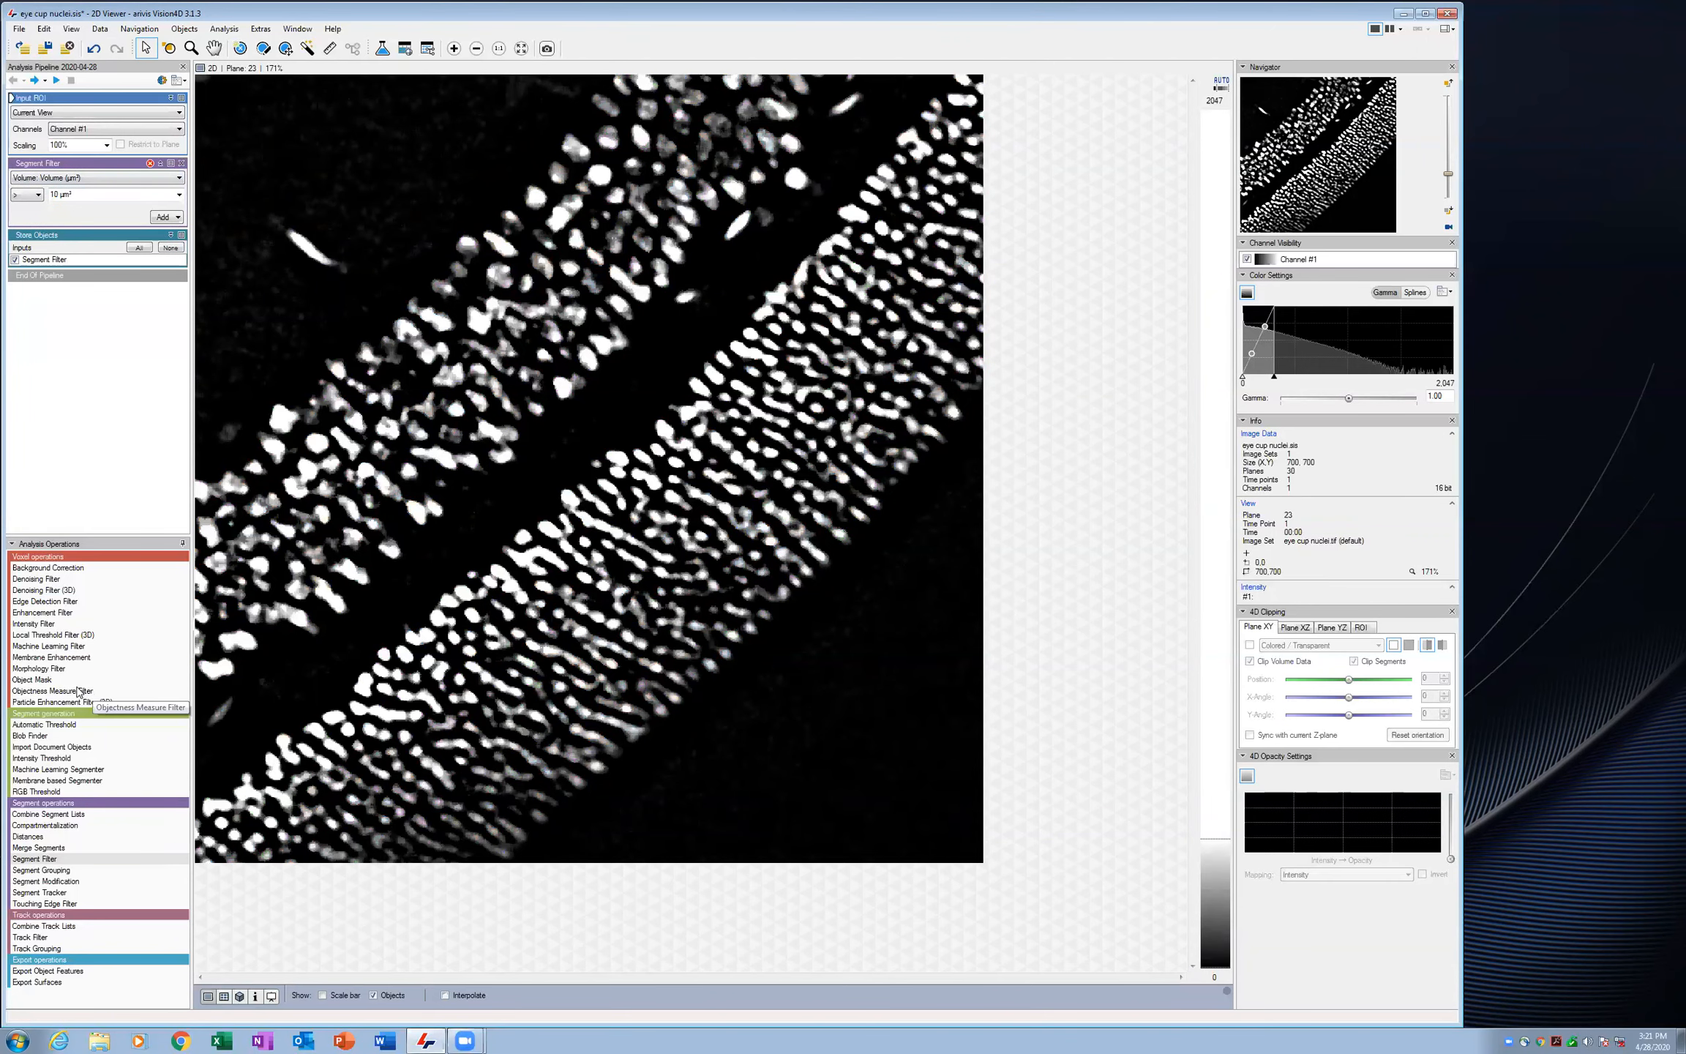
{"action": "left_click_drag", "start_coordinate": [60, 728], "coordinate": [87, 162]}
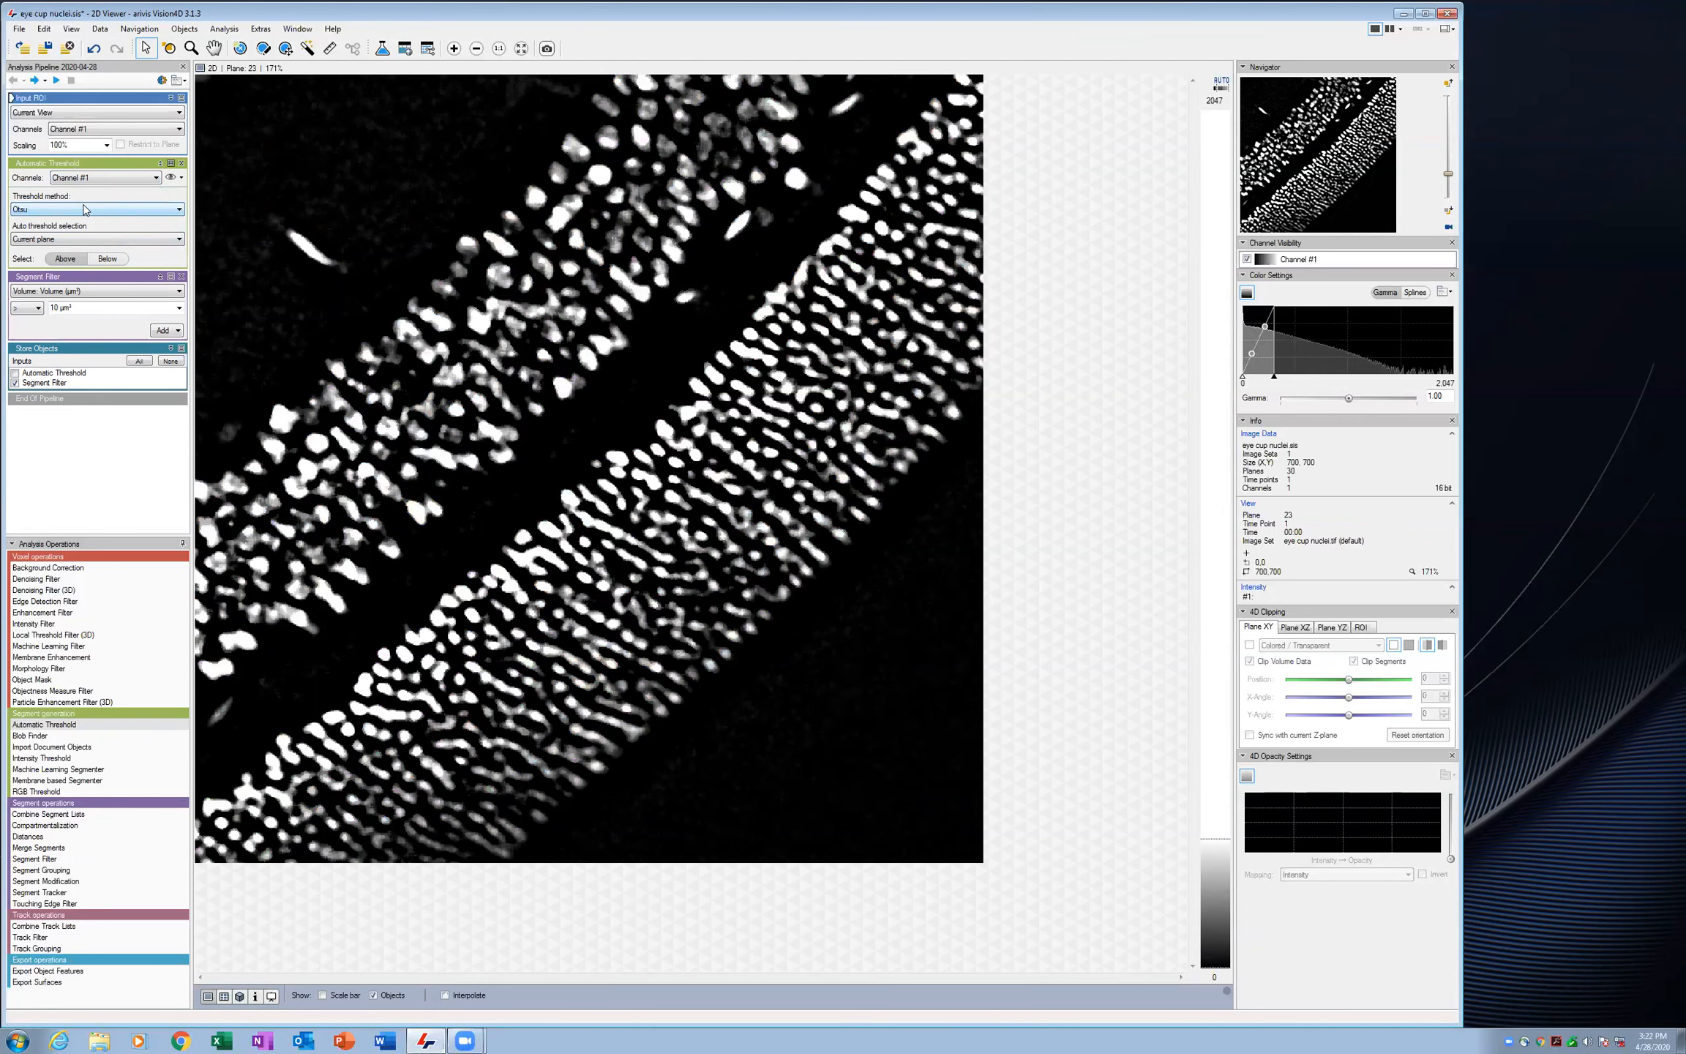
{"action": "left_click", "coordinate": [170, 179]}
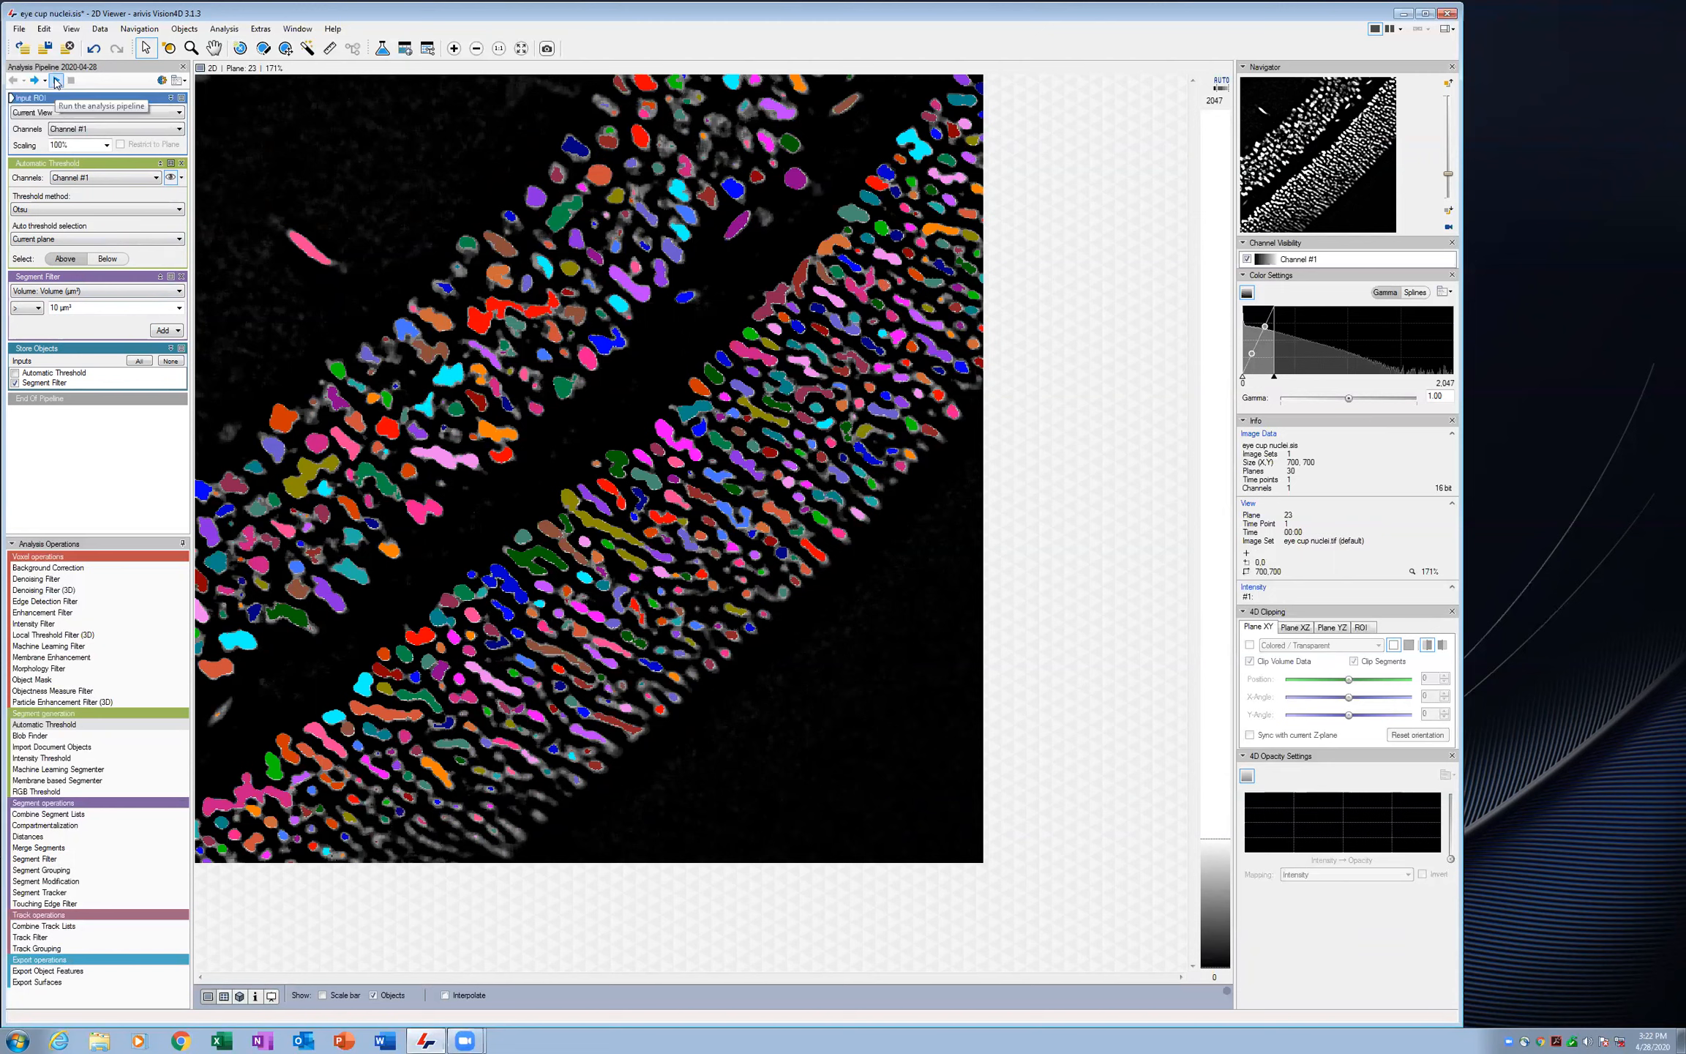
Set the Automatic Threshold's auto threshold selection to Current image set and run the whole analysis pipeline
{"action": "left_click", "coordinate": [84, 240]}
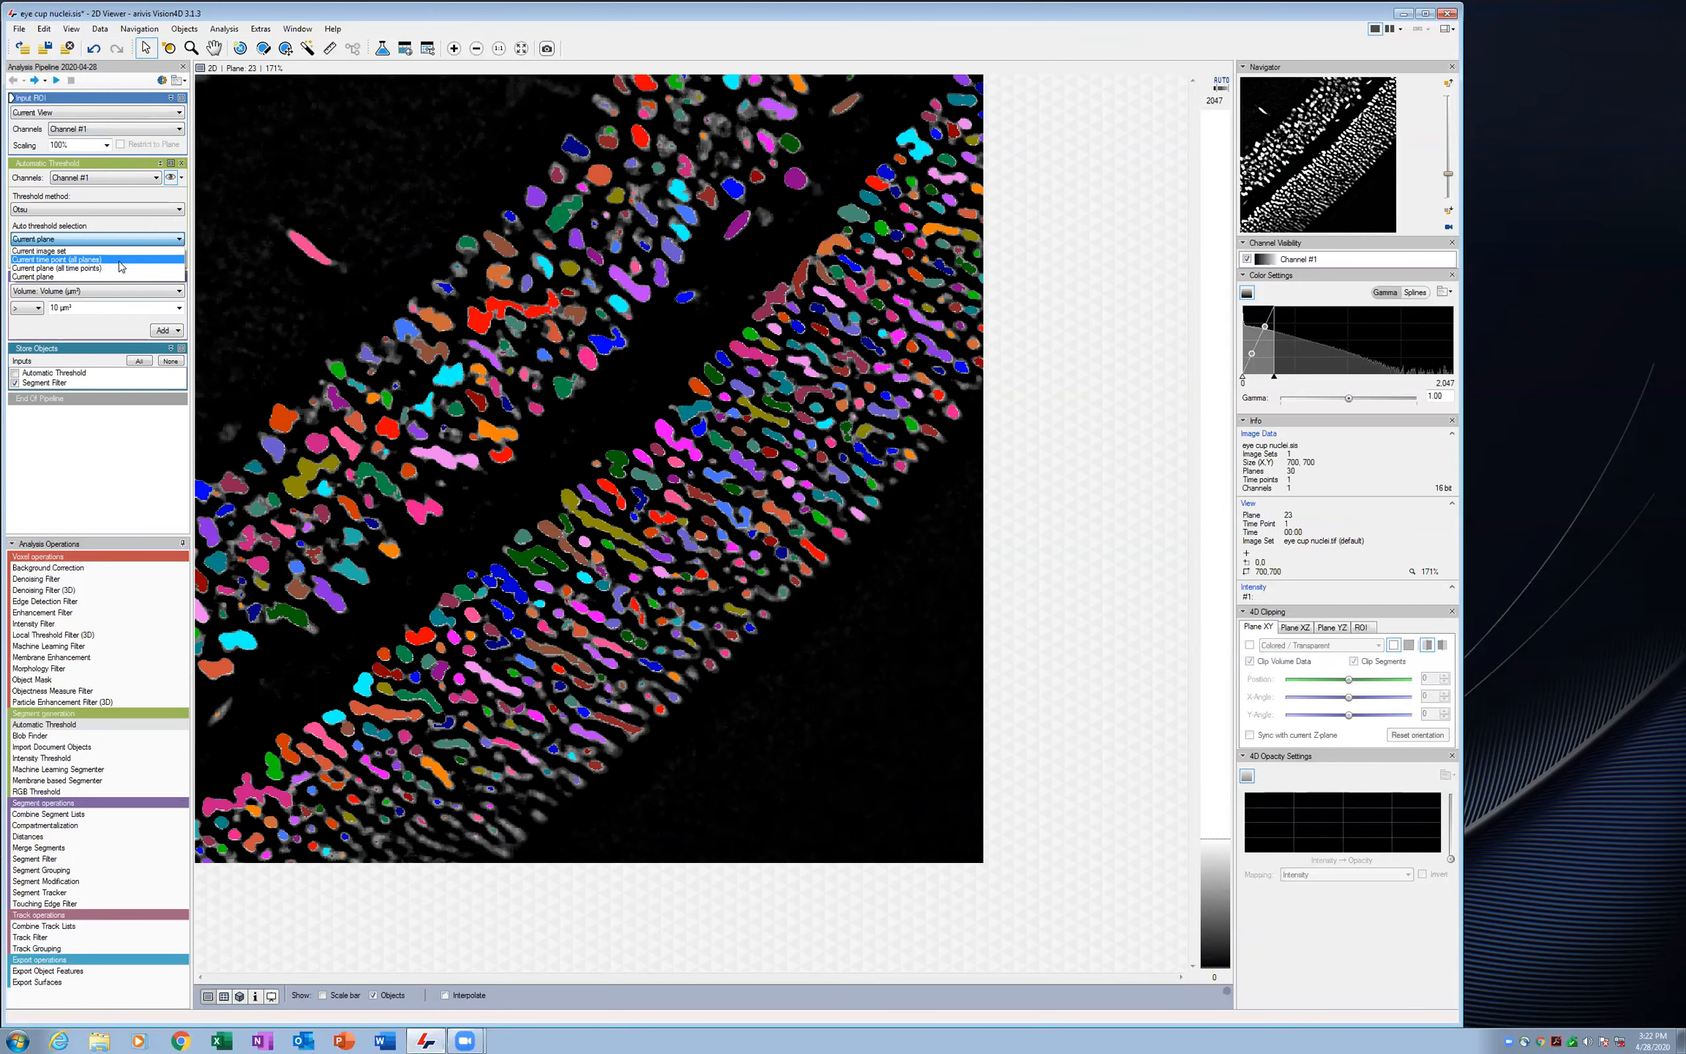
{"action": "left_click", "coordinate": [40, 250]}
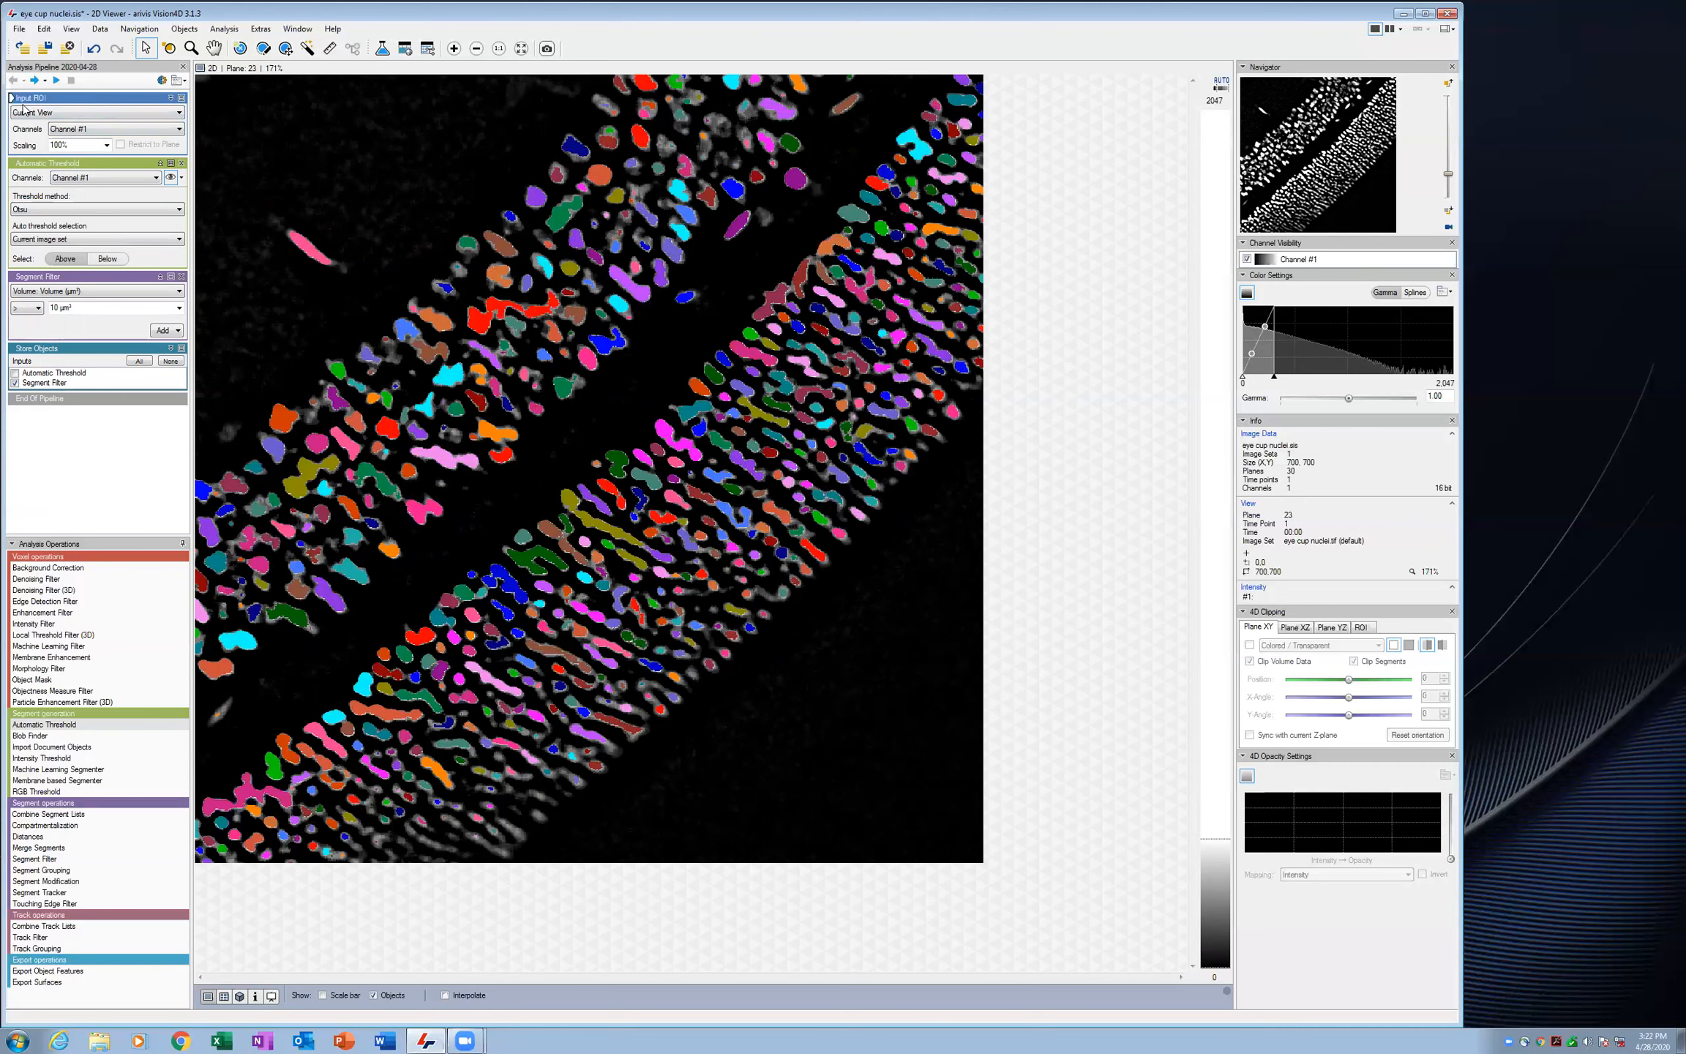
{"action": "left_click", "coordinate": [56, 81]}
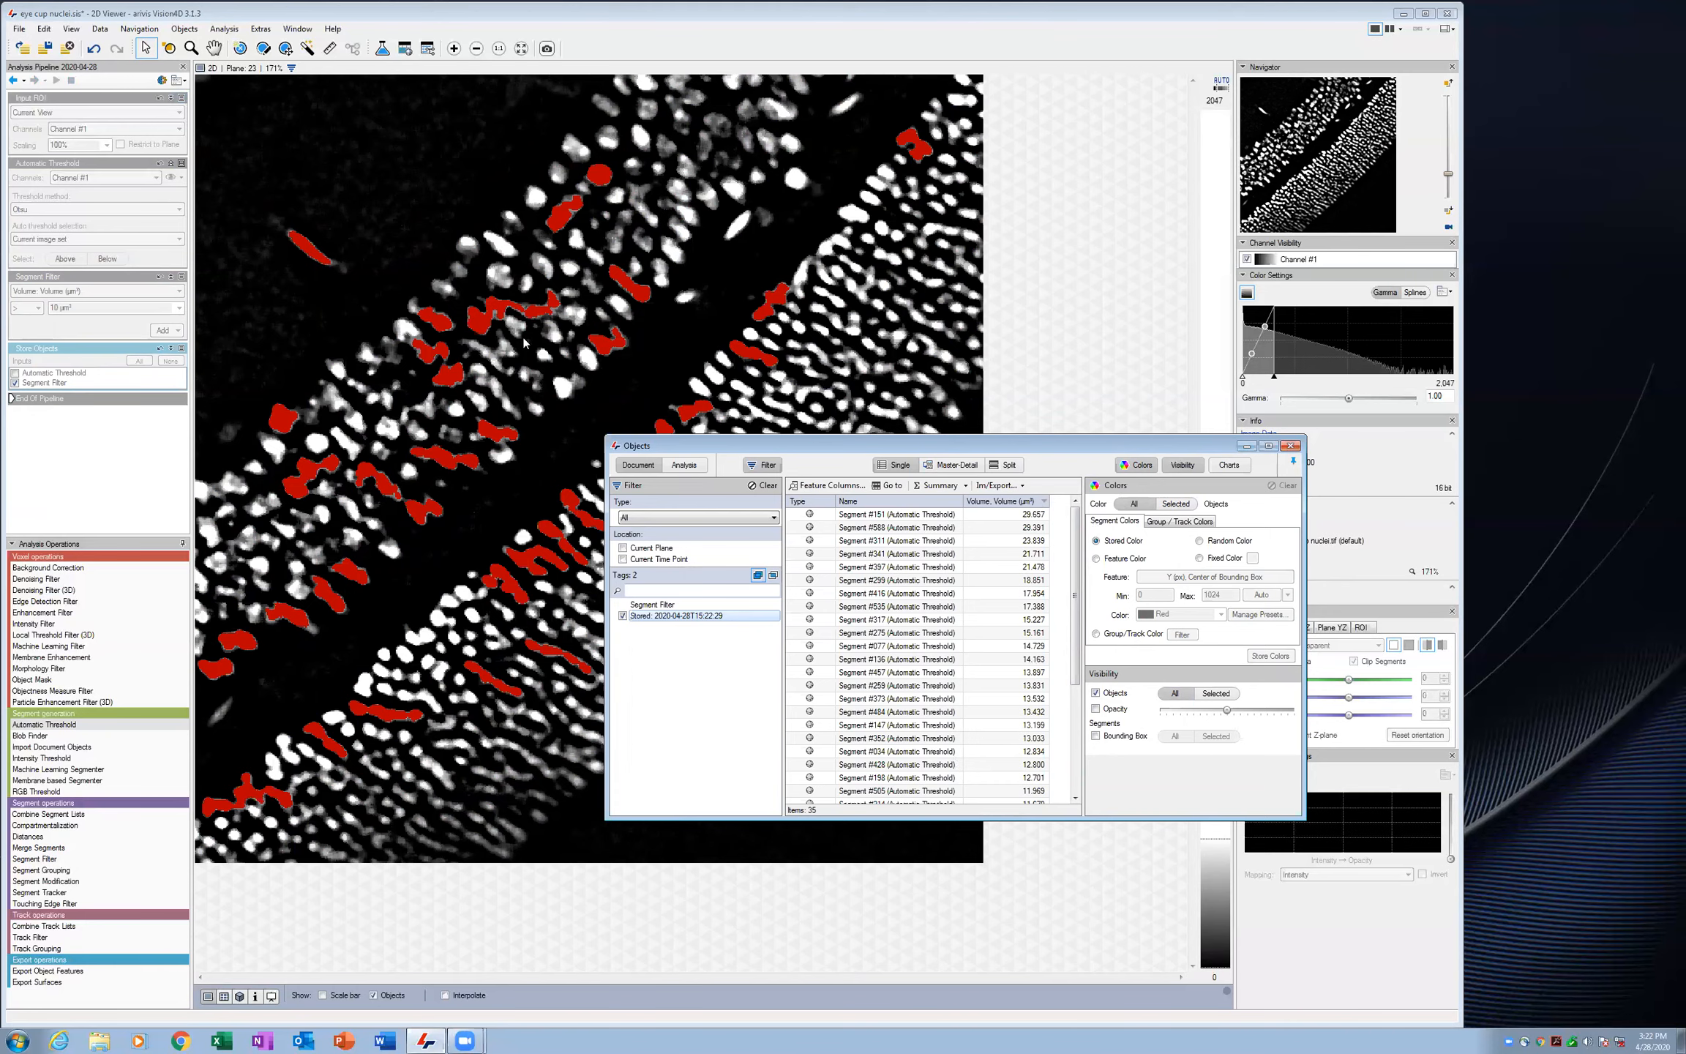
Step the pipeline back to the Segment Filter, set its volume limit to 5 µm³, and rerun it to check the stored objects
{"action": "left_click", "coordinate": [13, 81]}
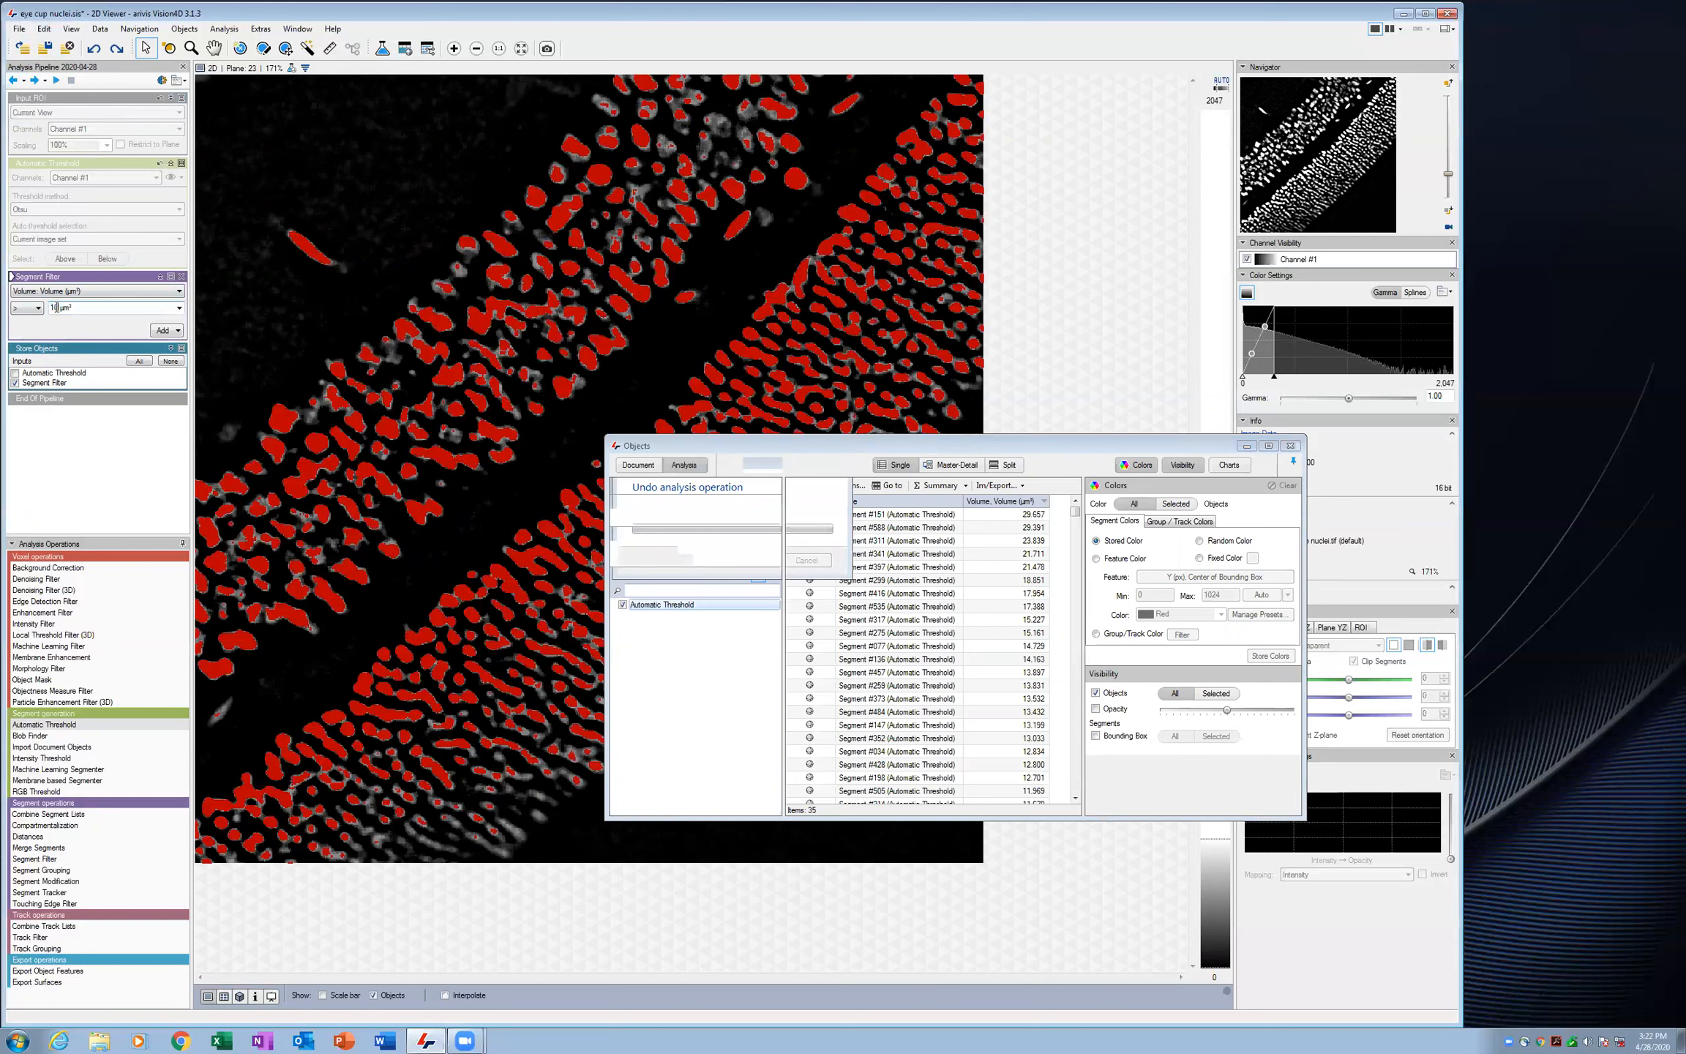
{"action": "key", "text": "BackSpace"}
{"action": "key", "text": "BackSpace"}
{"action": "type", "text": "5"}
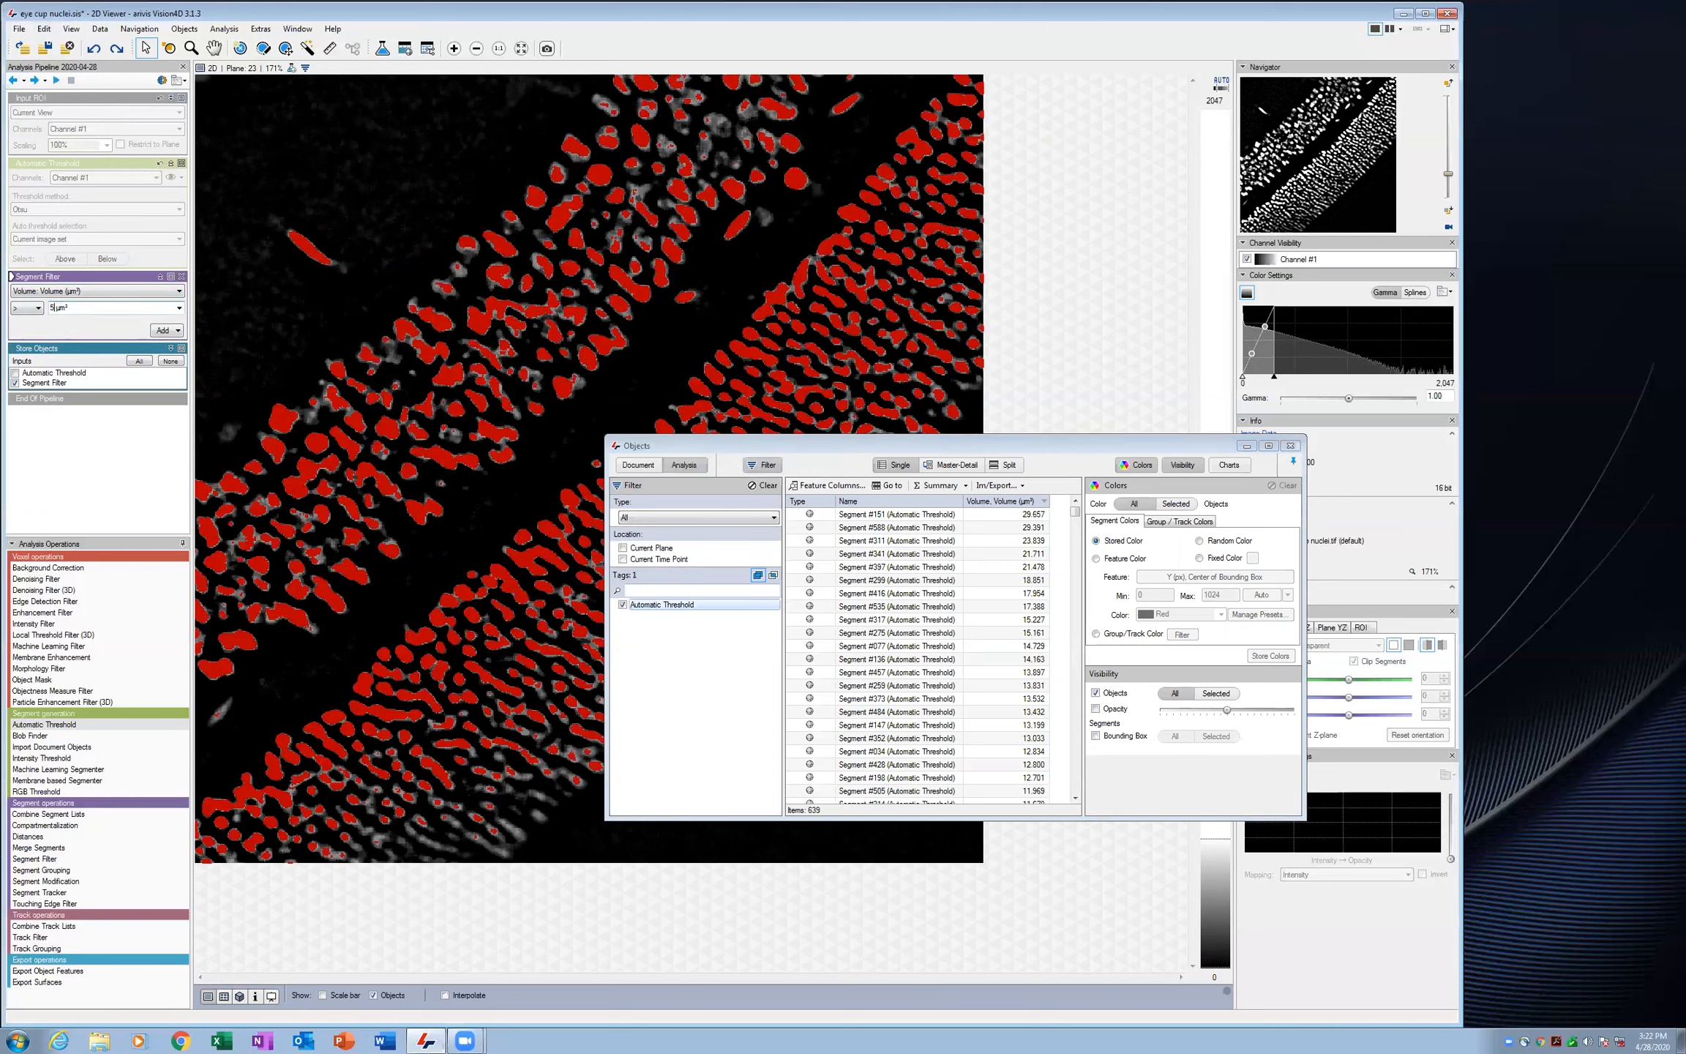
{"action": "left_click", "coordinate": [56, 81]}
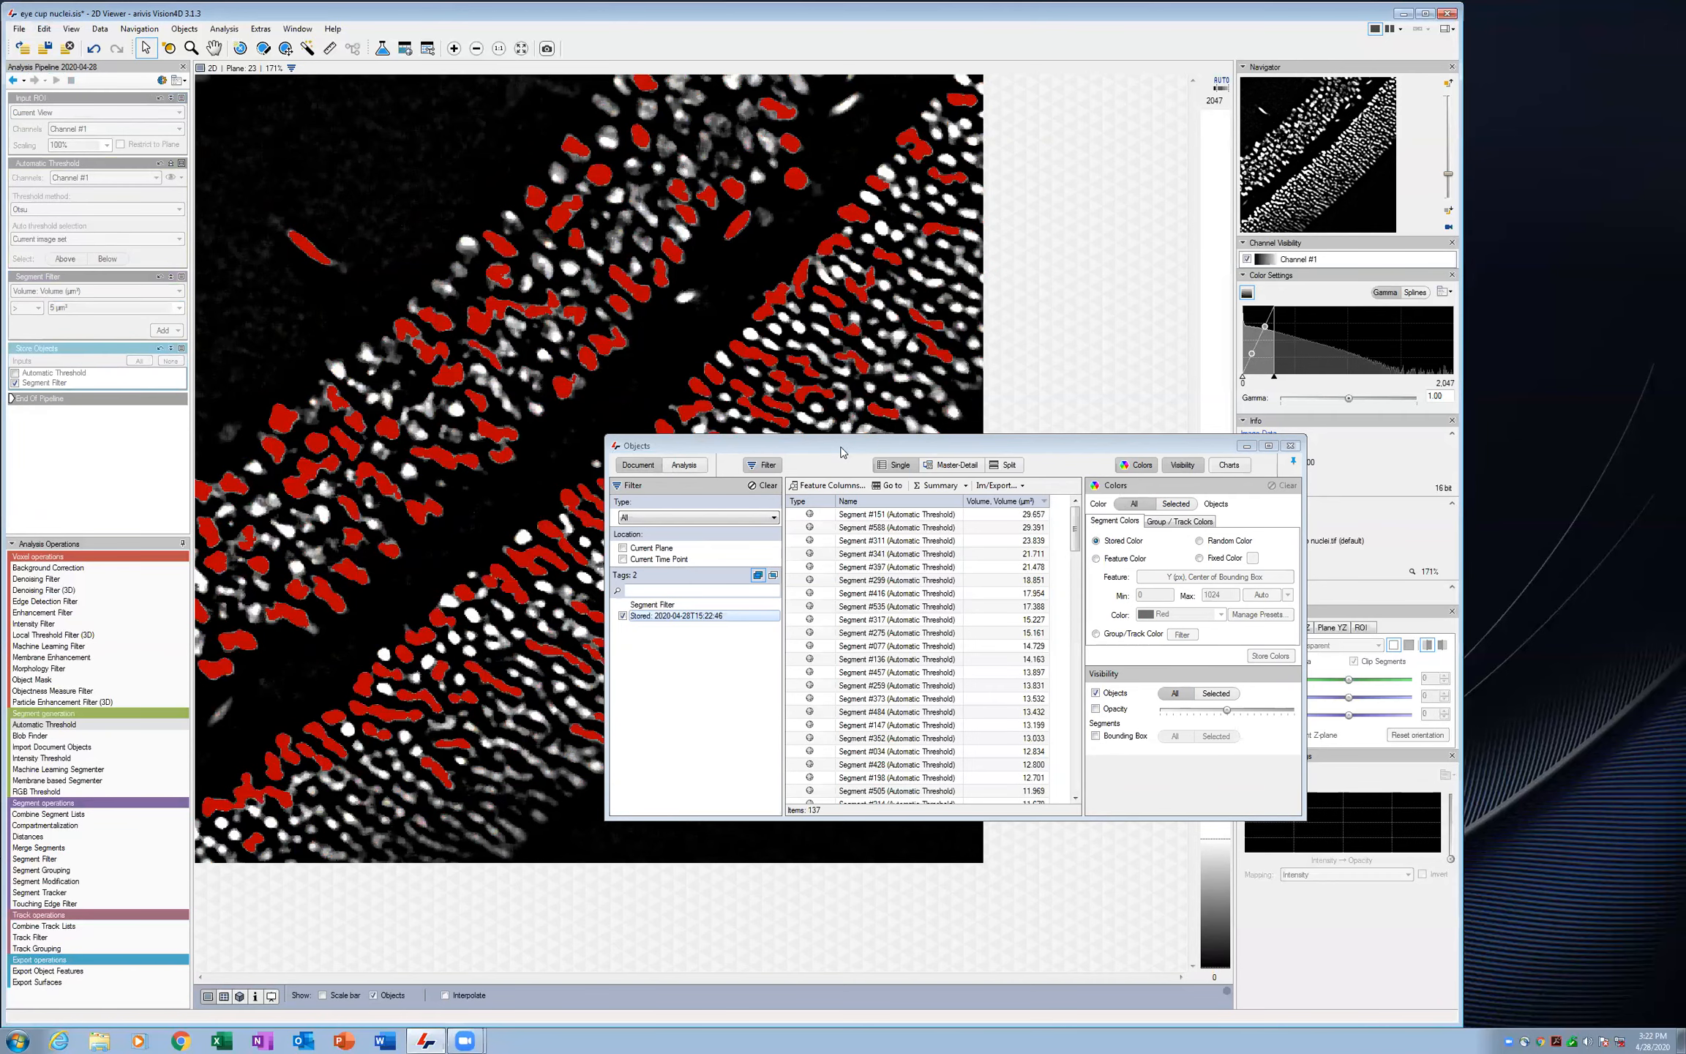
{"action": "left_click", "coordinate": [808, 444]}
{"action": "left_click_drag", "start_coordinate": [808, 450], "coordinate": [1134, 540]}
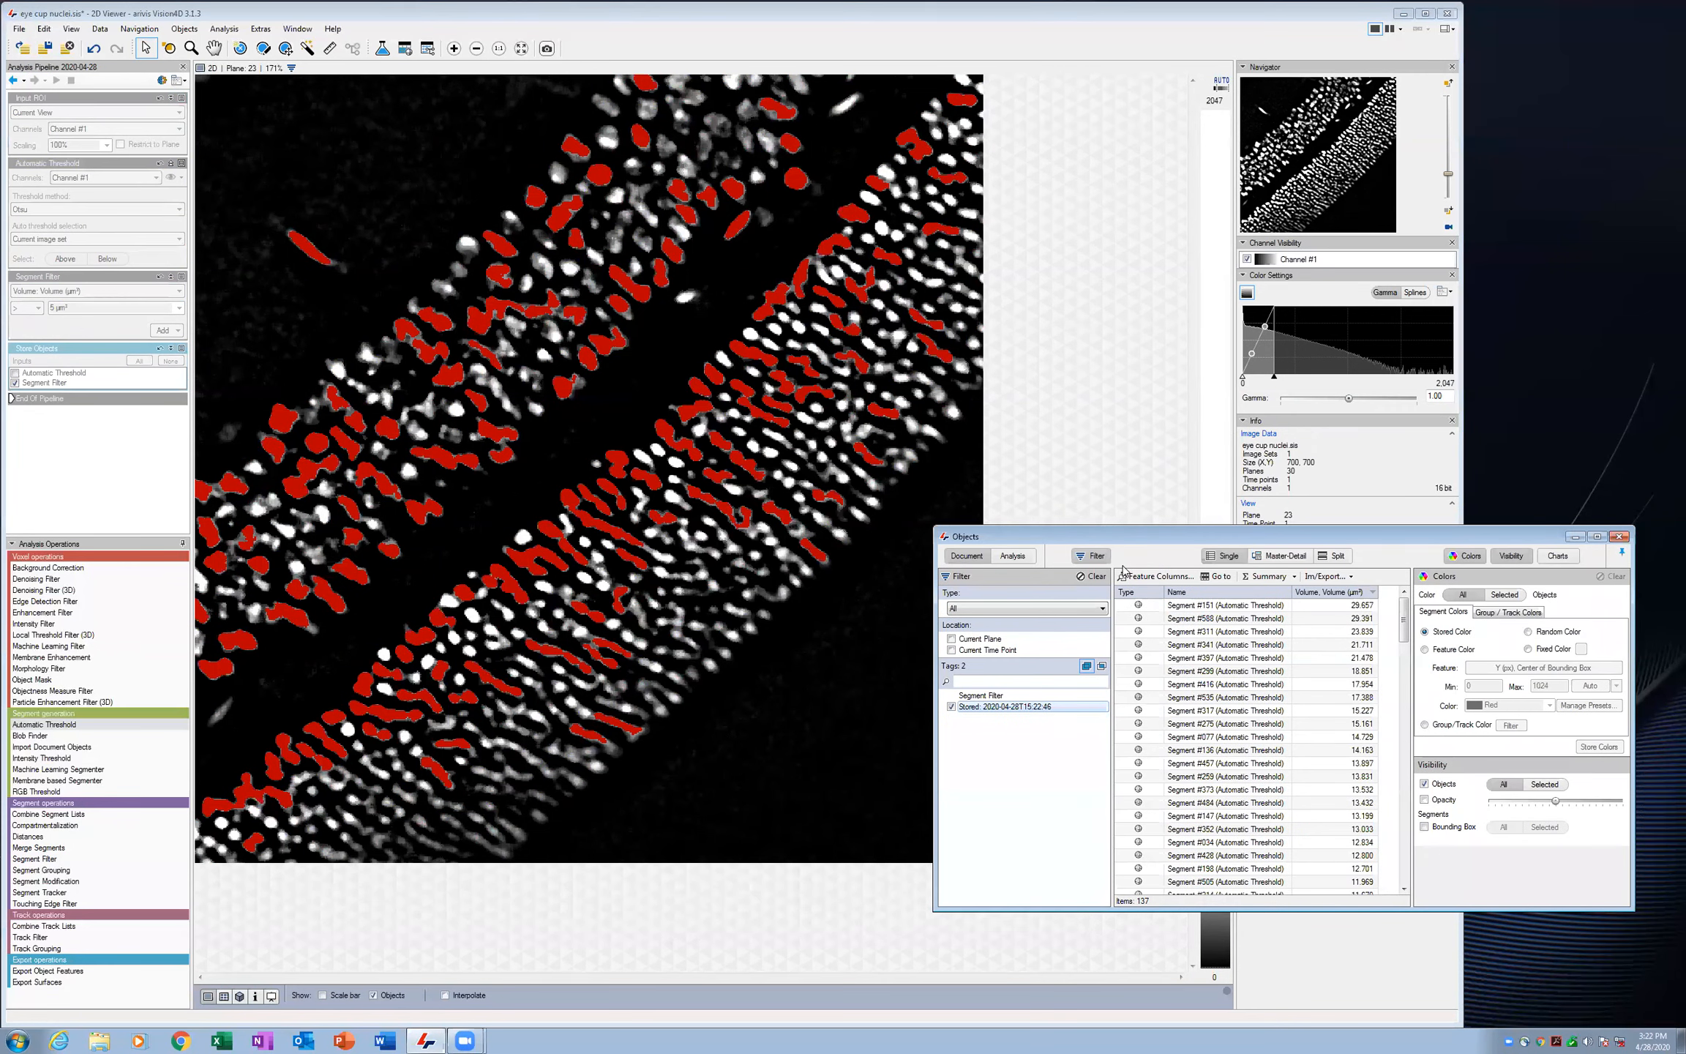
{"action": "left_click_drag", "start_coordinate": [1109, 539], "coordinate": [807, 481]}
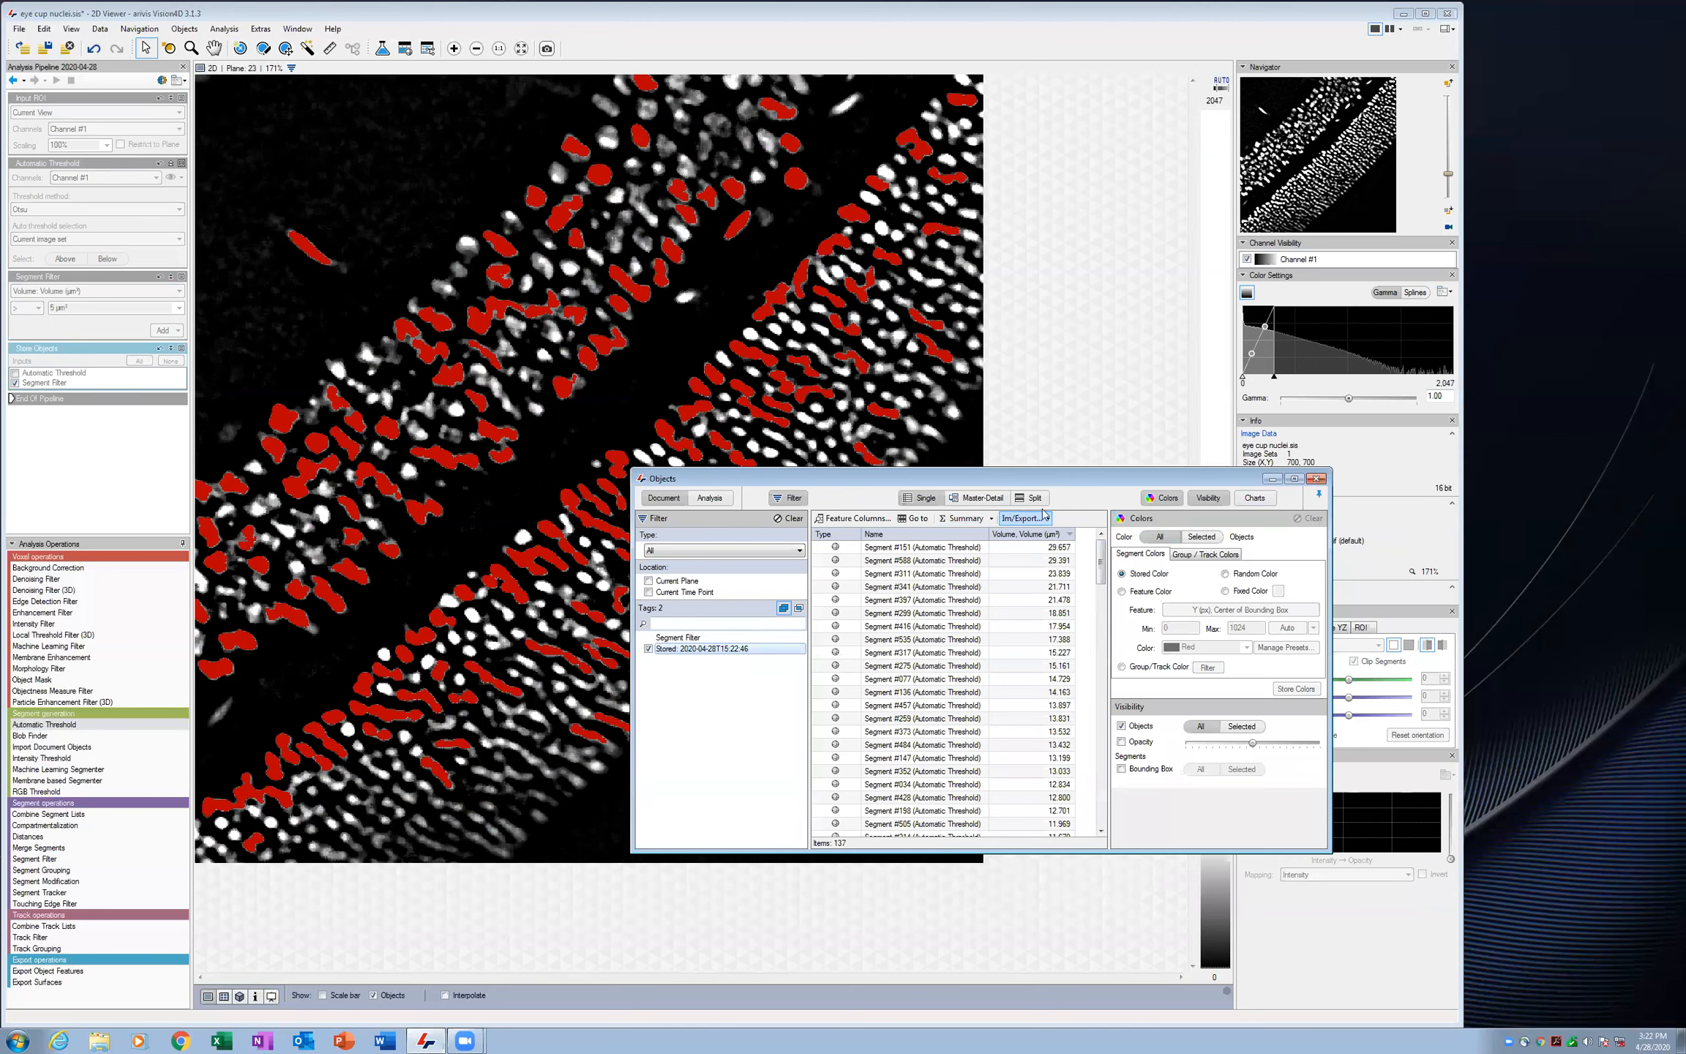
{"action": "left_click", "coordinate": [1315, 480]}
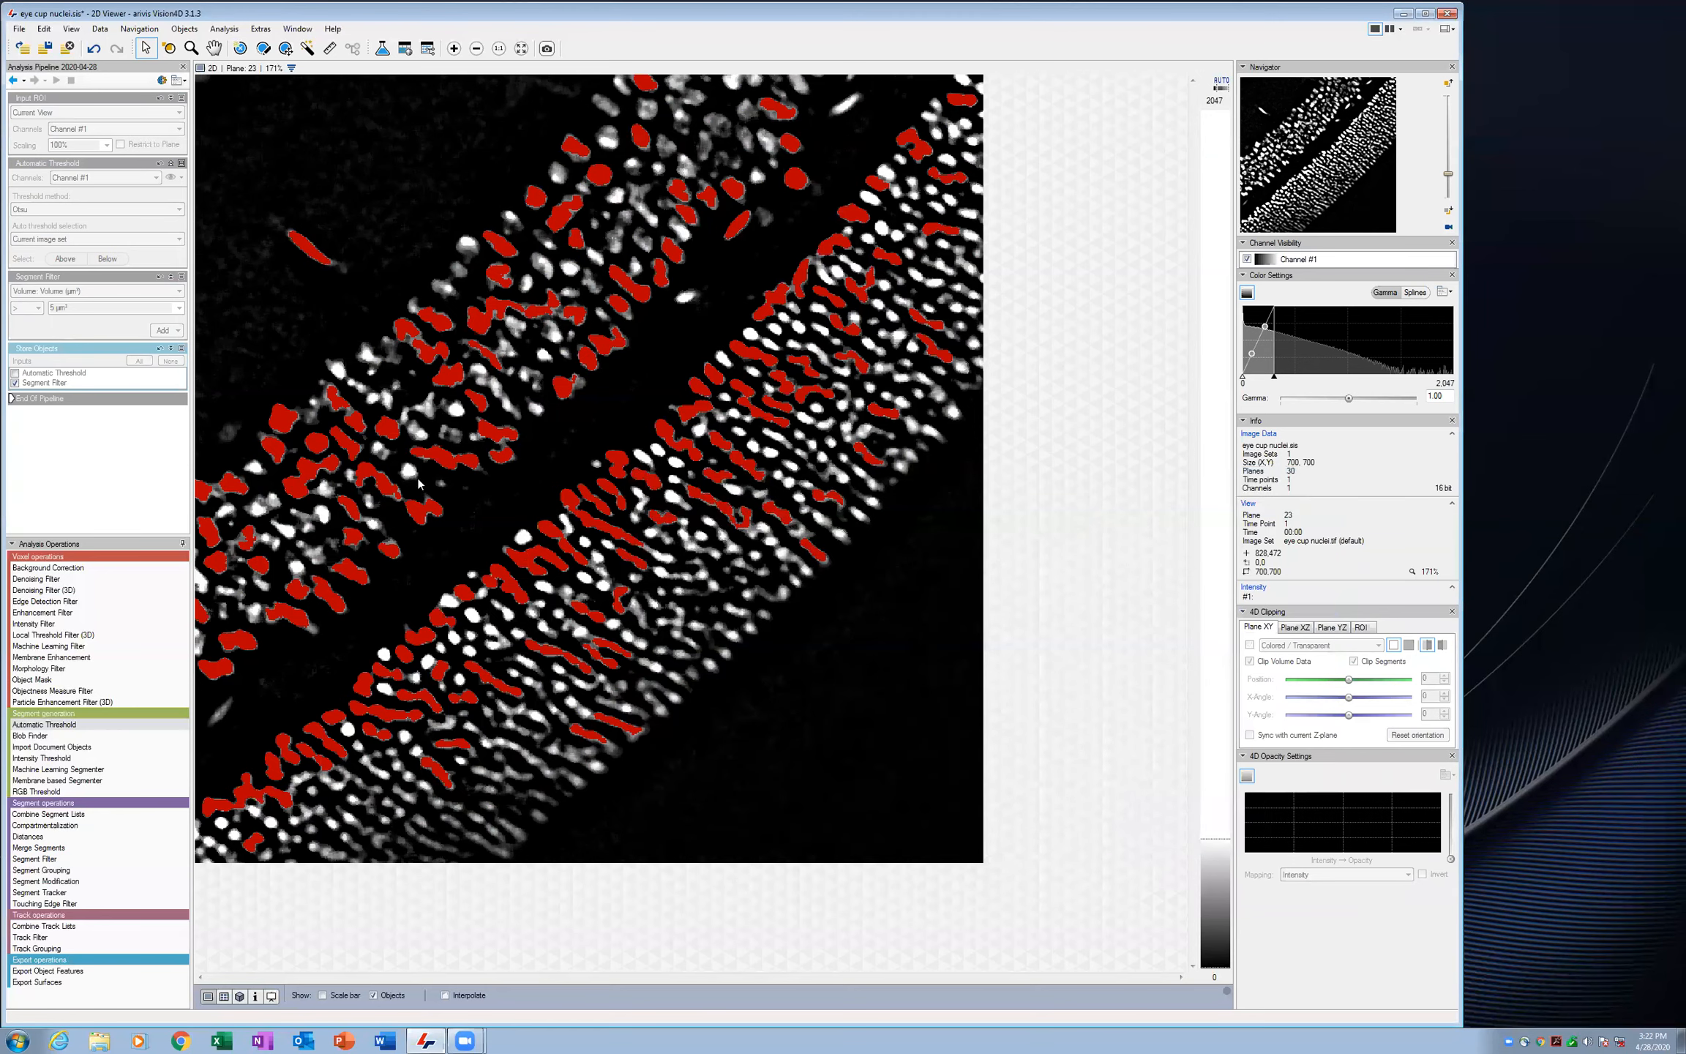
Step the pipeline back, lower the Segment Filter's volume limit to 2 µm³, and rerun the pipeline
{"action": "left_click", "coordinate": [13, 81]}
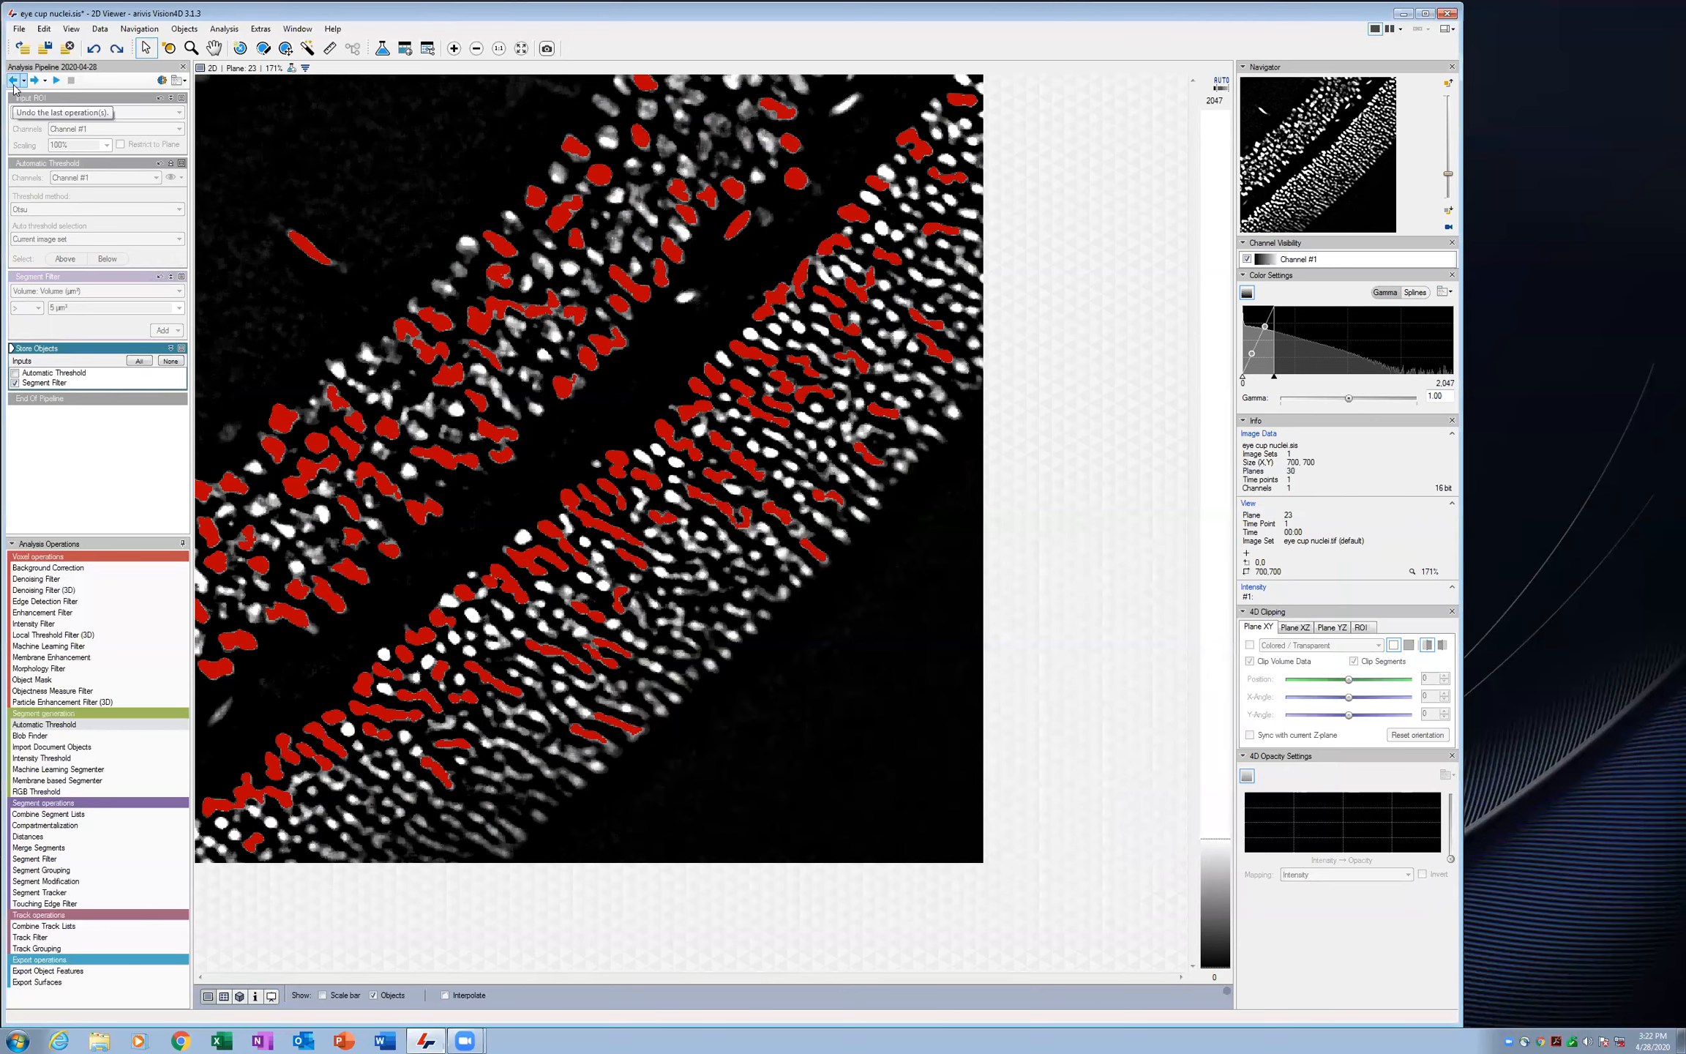
{"action": "left_click", "coordinate": [13, 81]}
{"action": "left_click", "coordinate": [54, 308]}
{"action": "left_click", "coordinate": [13, 81]}
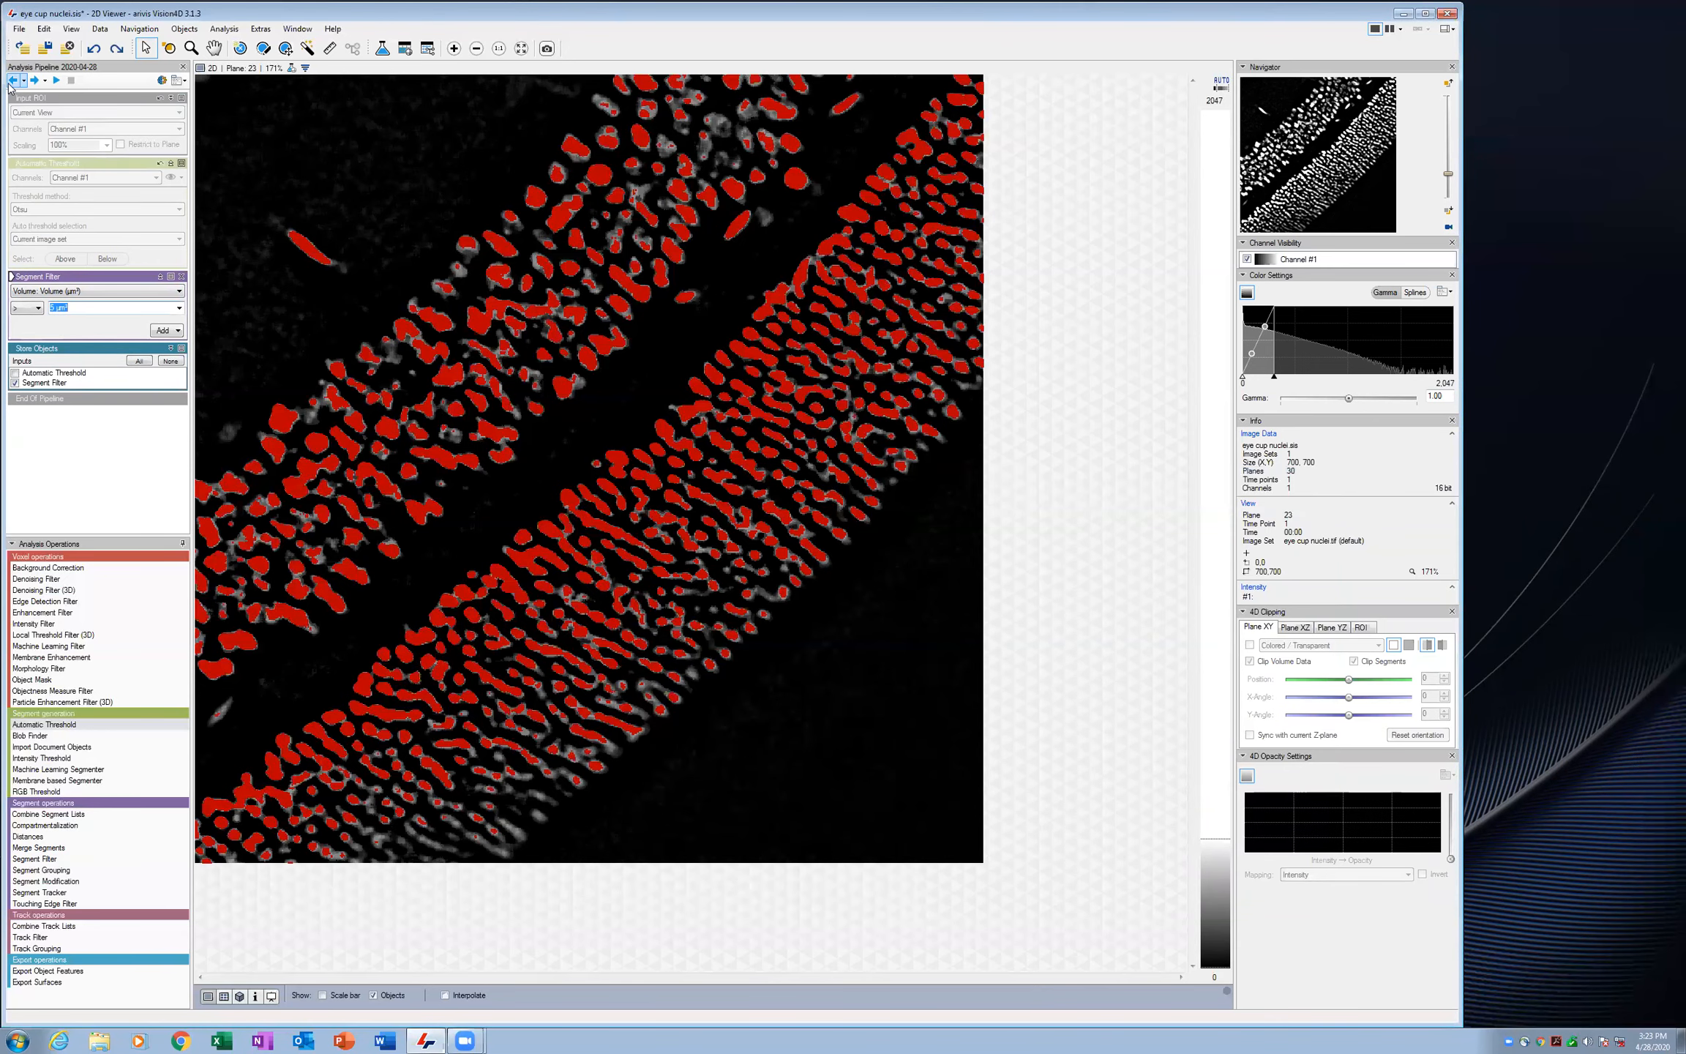
{"action": "left_click", "coordinate": [57, 308]}
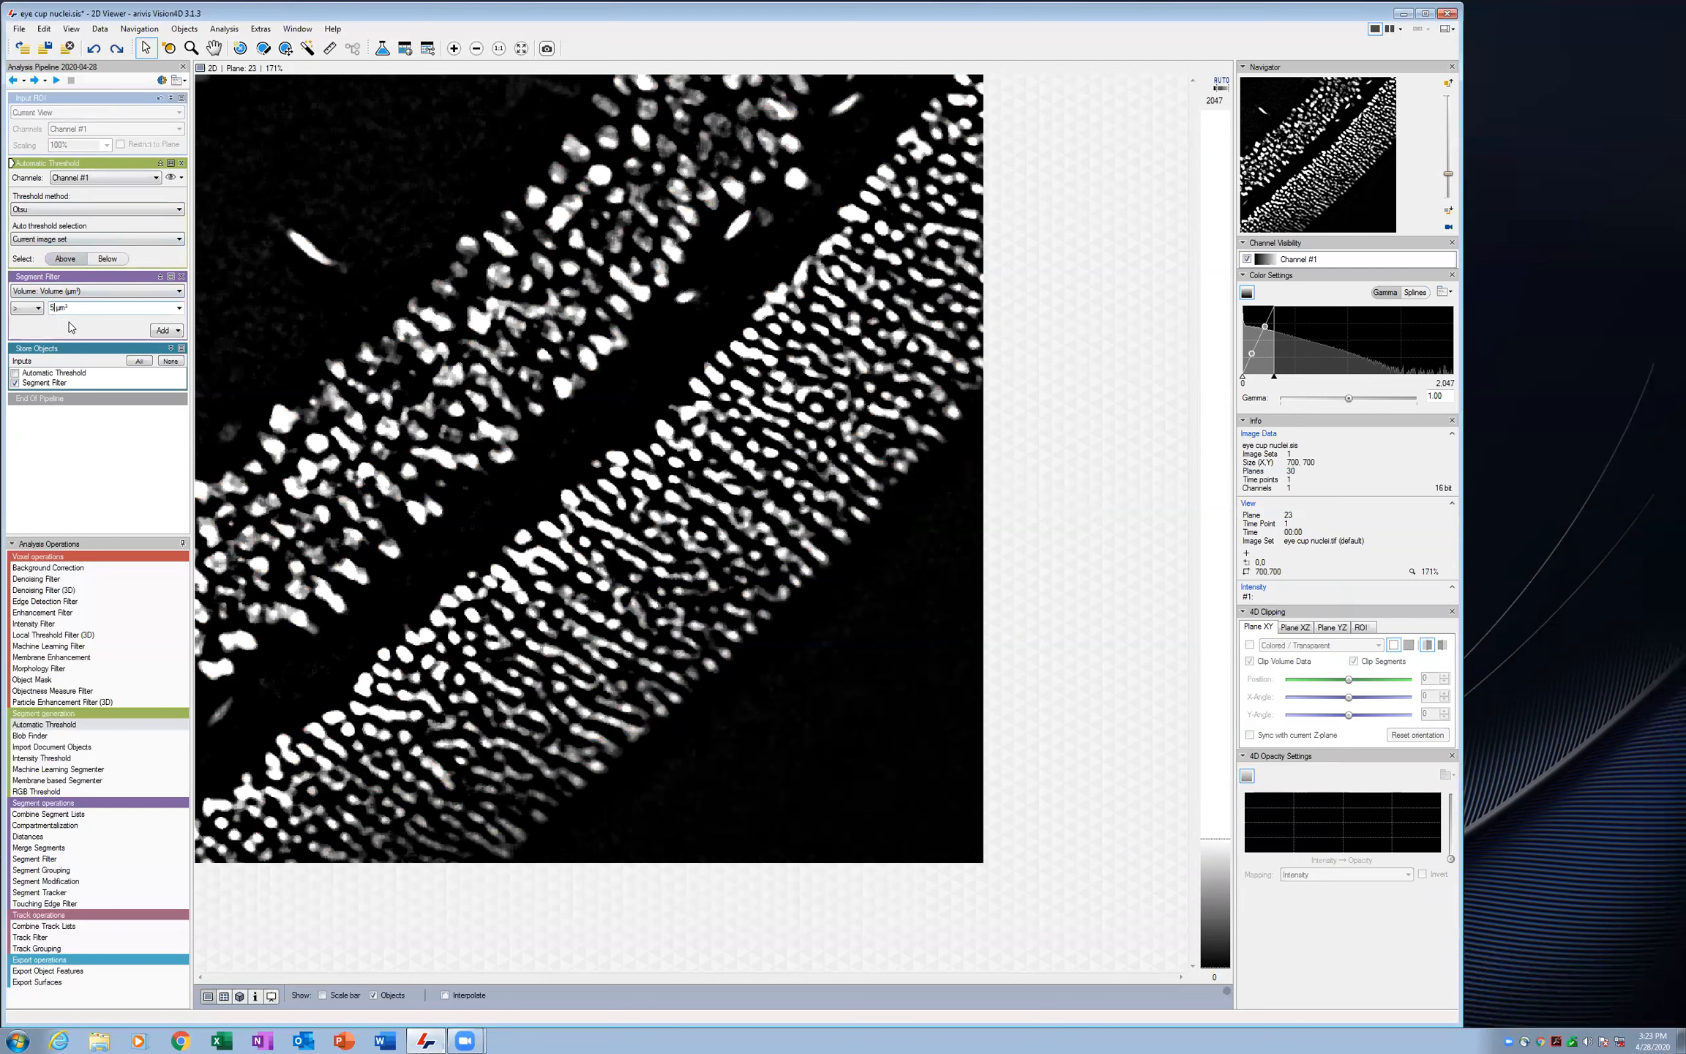
{"action": "key", "text": "BackSpace"}
{"action": "type", "text": "2"}
{"action": "left_click", "coordinate": [56, 81]}
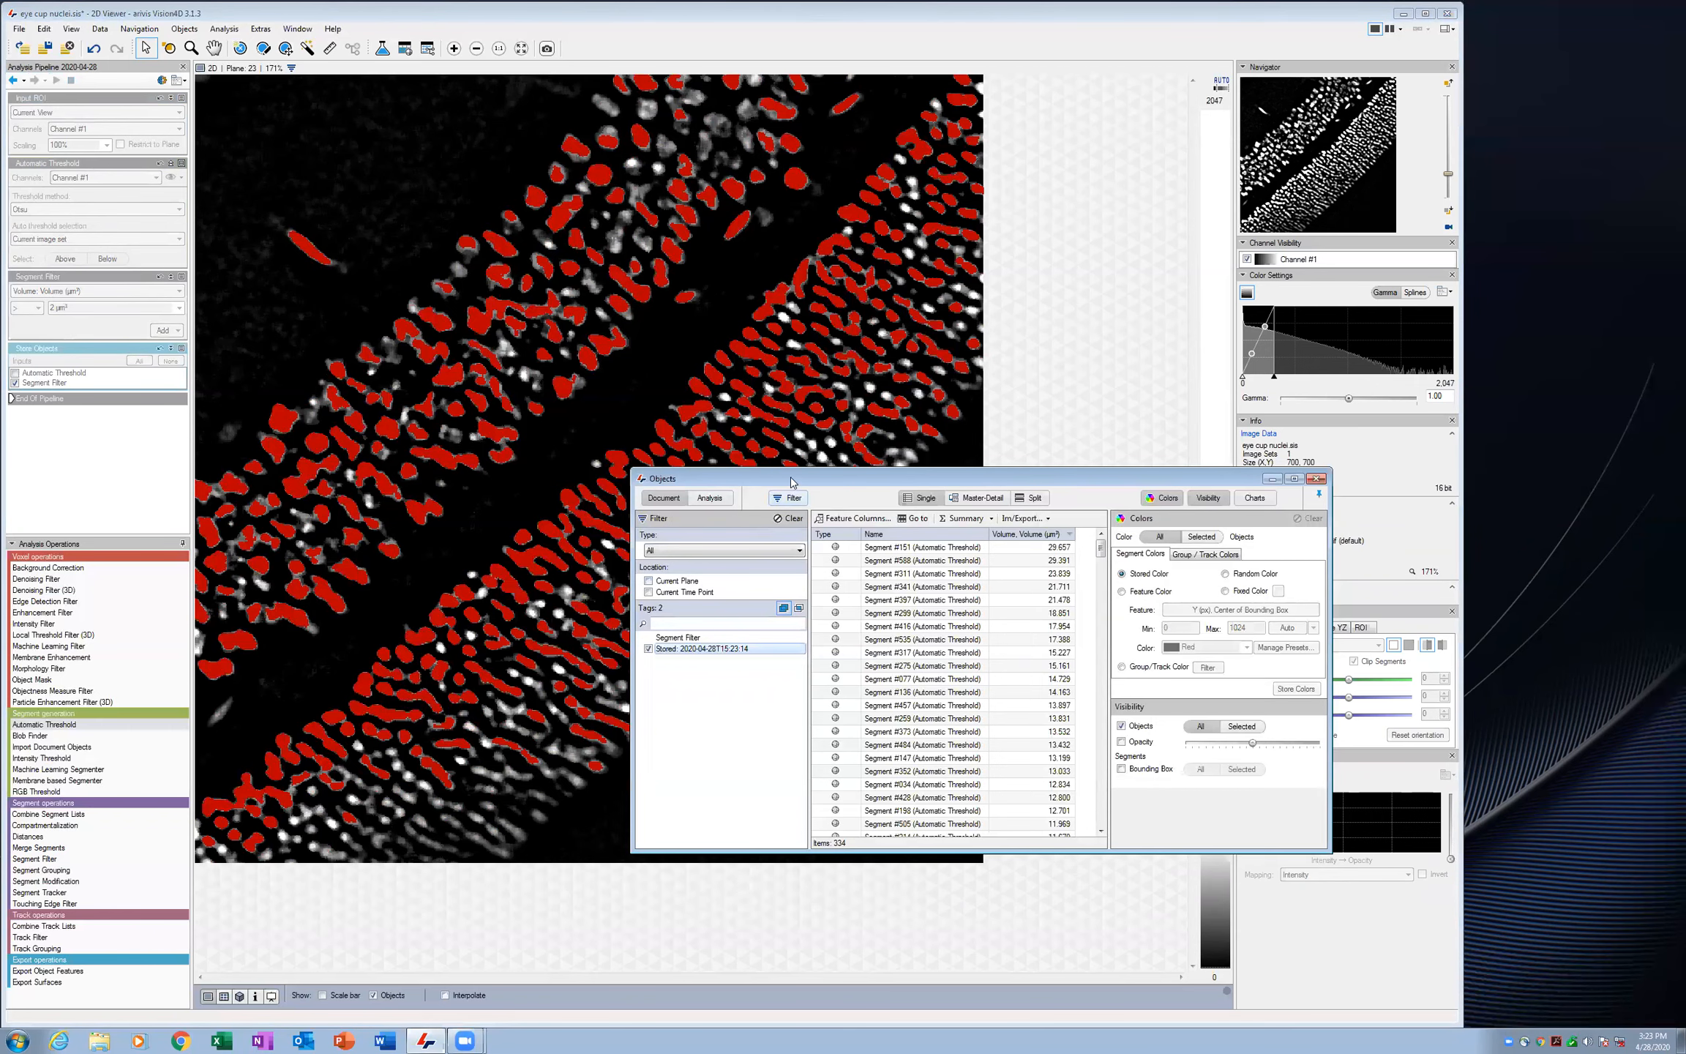
Color the segmented objects with Random Color and move the Objects window clear of the image
{"action": "left_click_drag", "start_coordinate": [791, 482], "coordinate": [927, 560]}
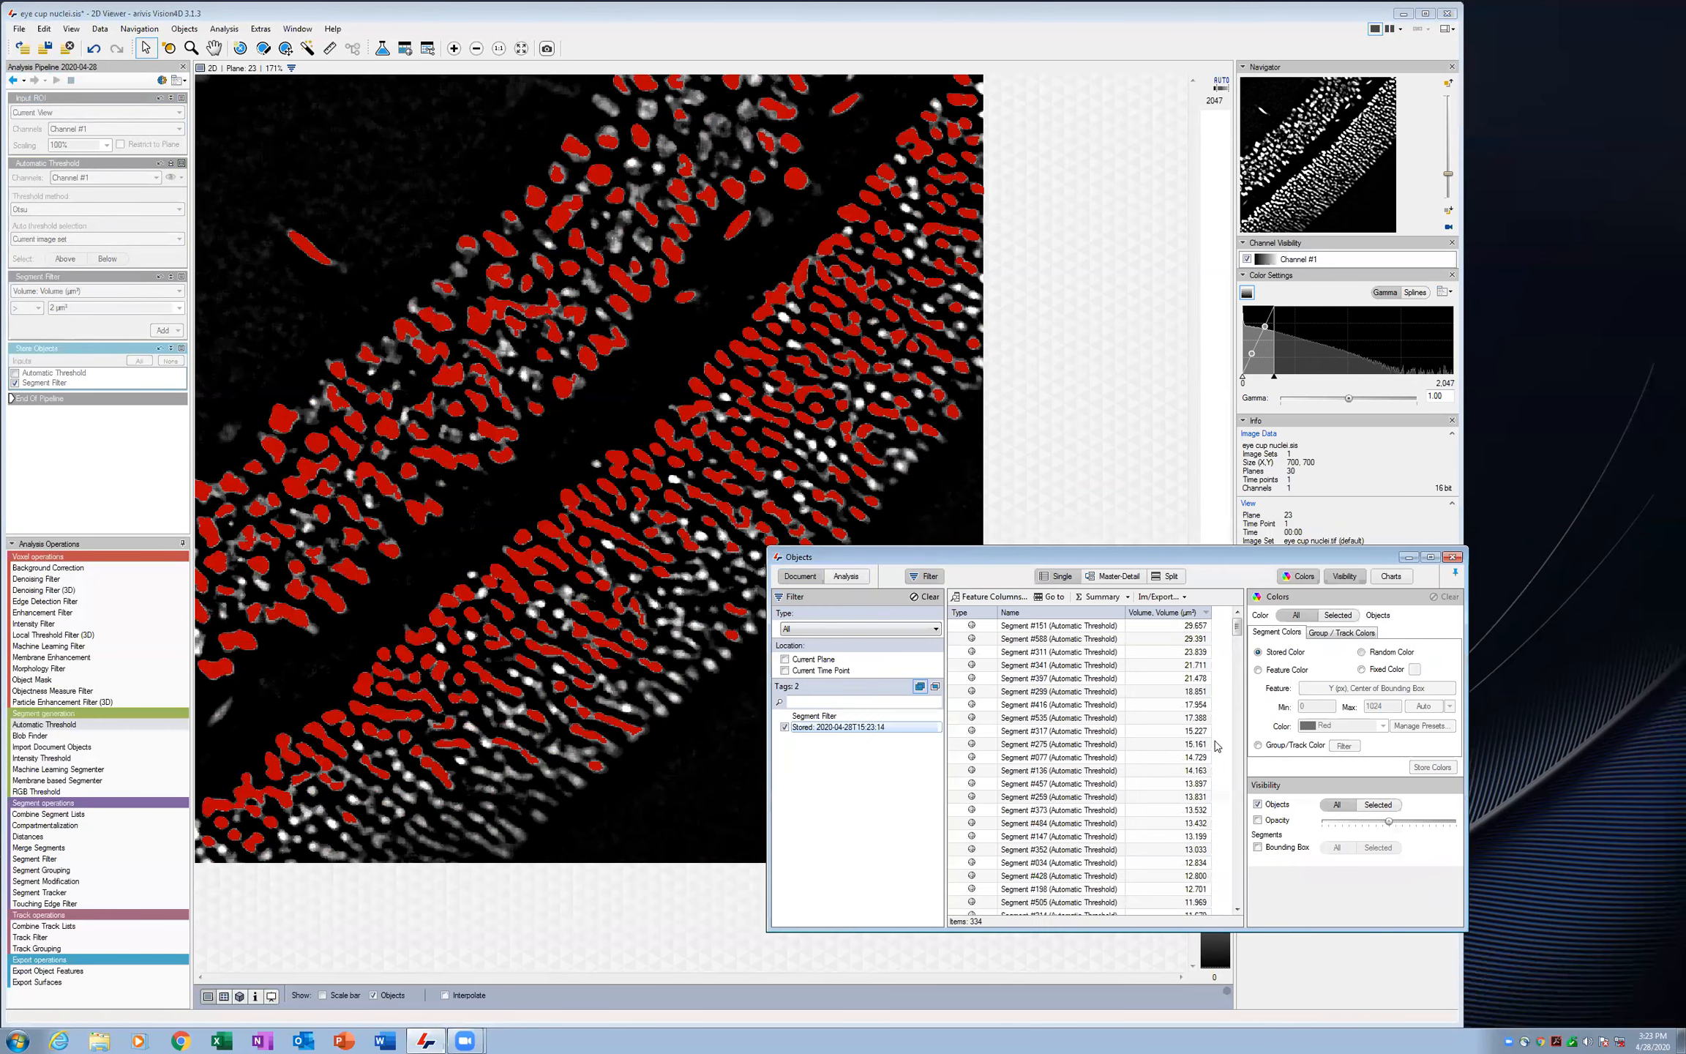
{"action": "left_click", "coordinate": [1385, 653]}
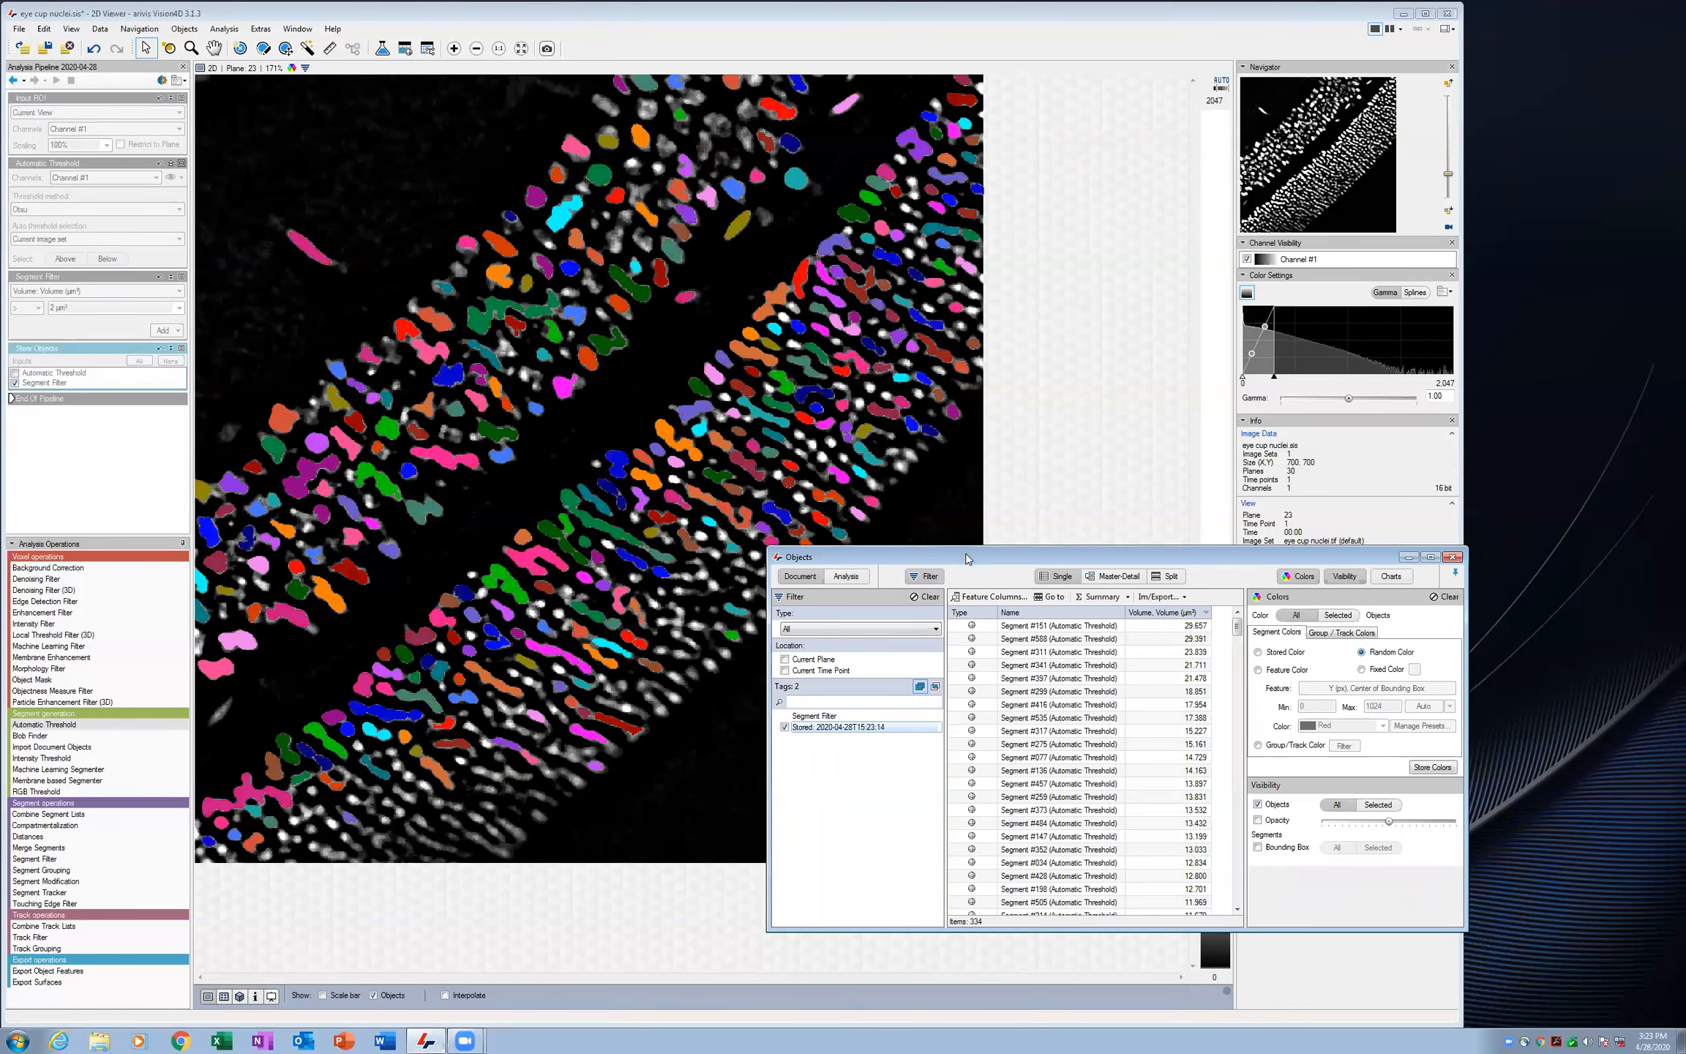
{"action": "left_click_drag", "start_coordinate": [967, 560], "coordinate": [1212, 660]}
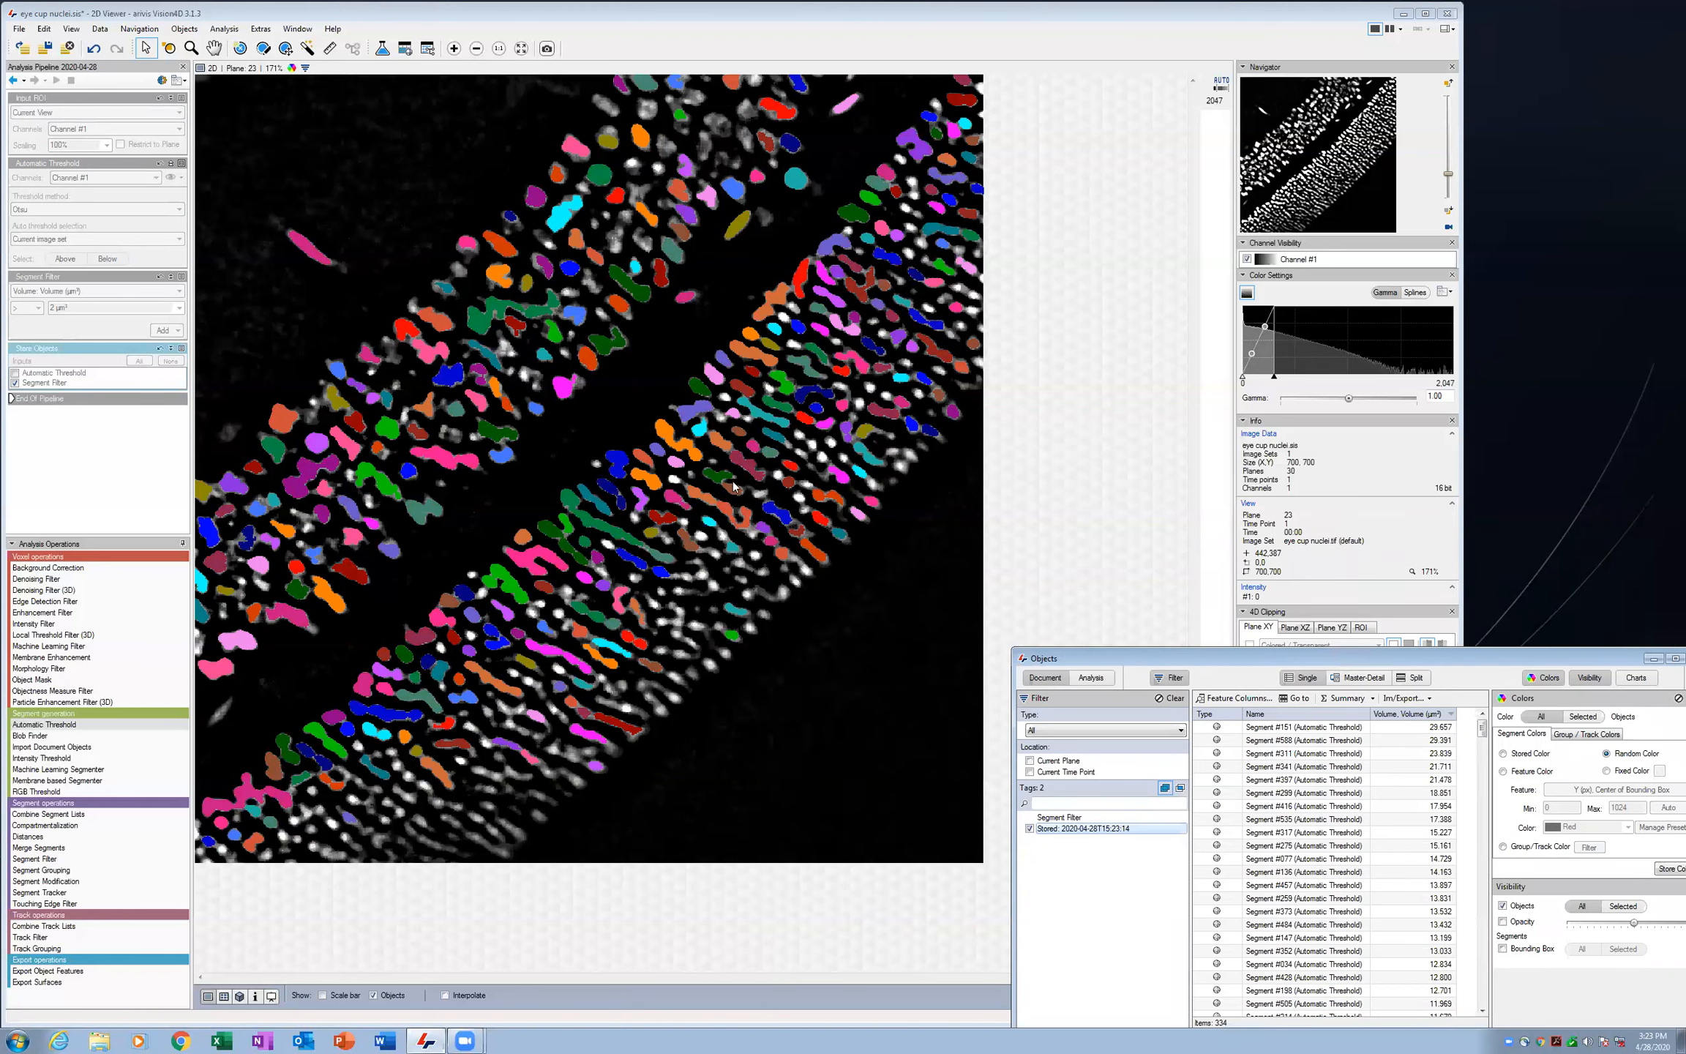
Show the segmented nuclei in the 4D viewer, hide the volume rendering, and rotate the view to examine the object surfaces
{"action": "left_click", "coordinate": [239, 996]}
{"action": "left_click_drag", "start_coordinate": [715, 507], "coordinate": [668, 596]}
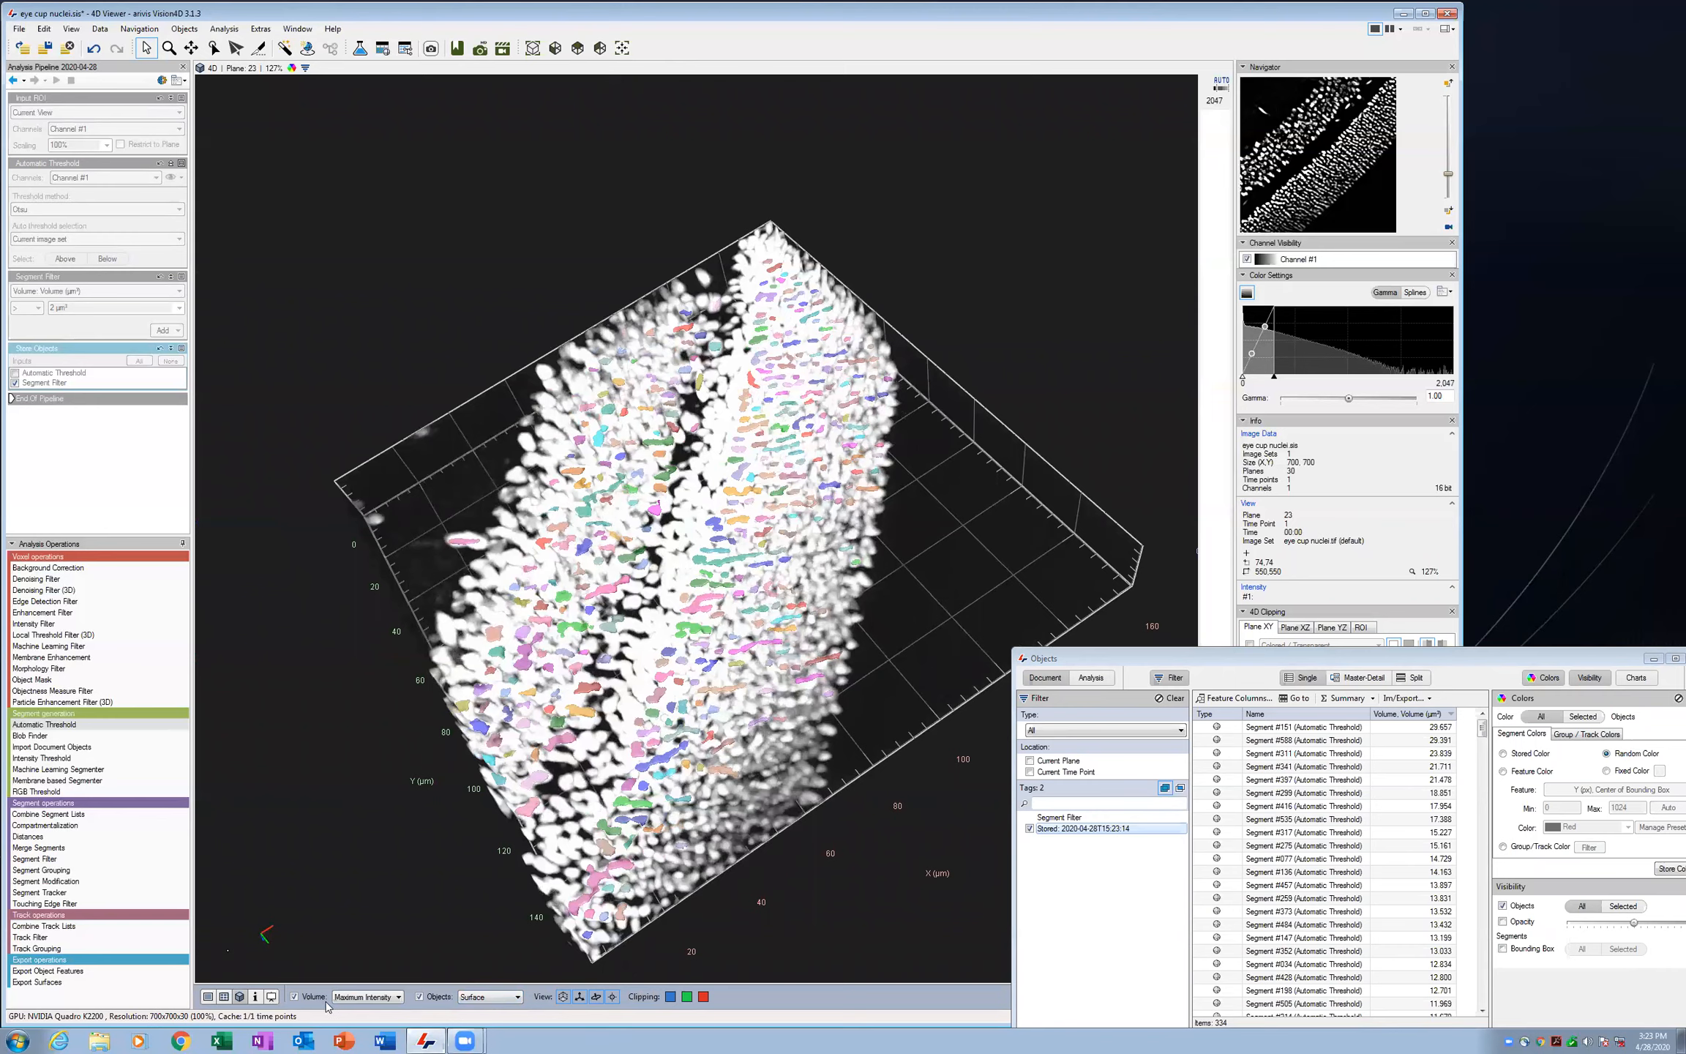
{"action": "left_click", "coordinate": [295, 996]}
{"action": "mouse_move", "coordinate": [717, 597]}
{"action": "left_mouse_down"}
{"action": "mouse_move", "coordinate": [651, 627]}
{"action": "mouse_move", "coordinate": [775, 615]}
{"action": "mouse_move", "coordinate": [723, 597]}
{"action": "left_mouse_up"}
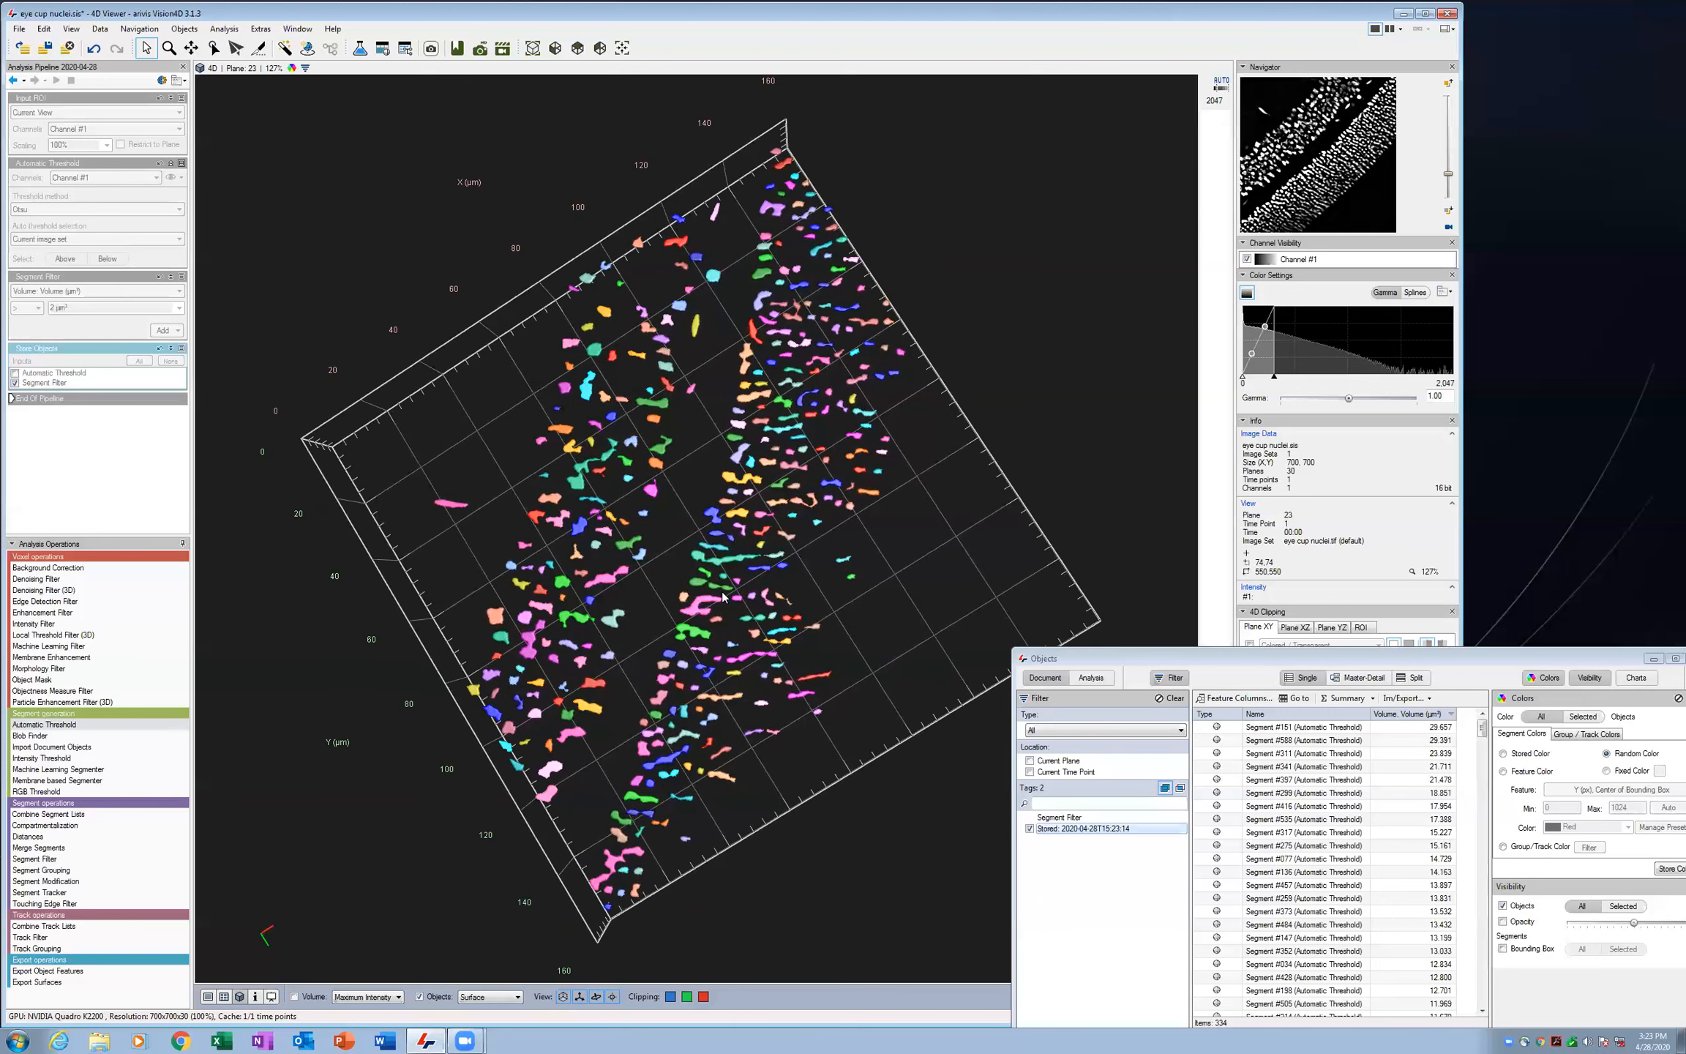
Undo the pipeline run back to the Automatic Threshold and replace that operation with a Blob Finder ahead of the Segment Filter
{"action": "left_click", "coordinate": [11, 81]}
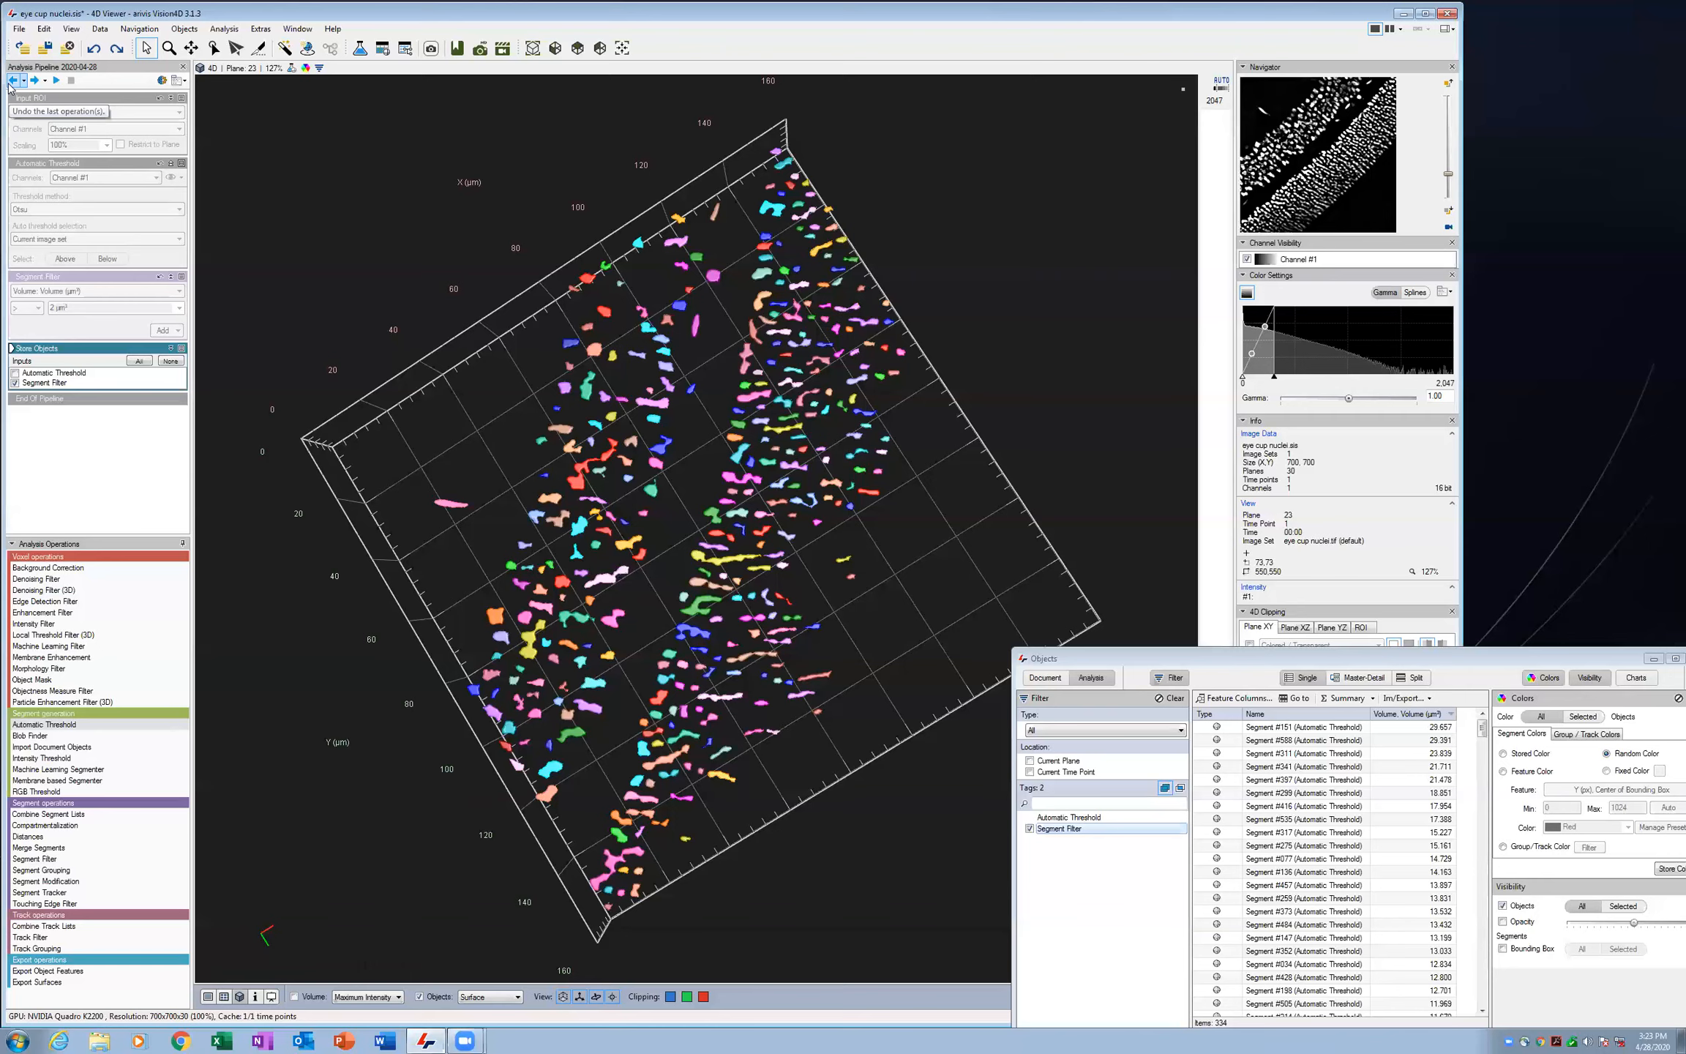
{"action": "left_click", "coordinate": [12, 81]}
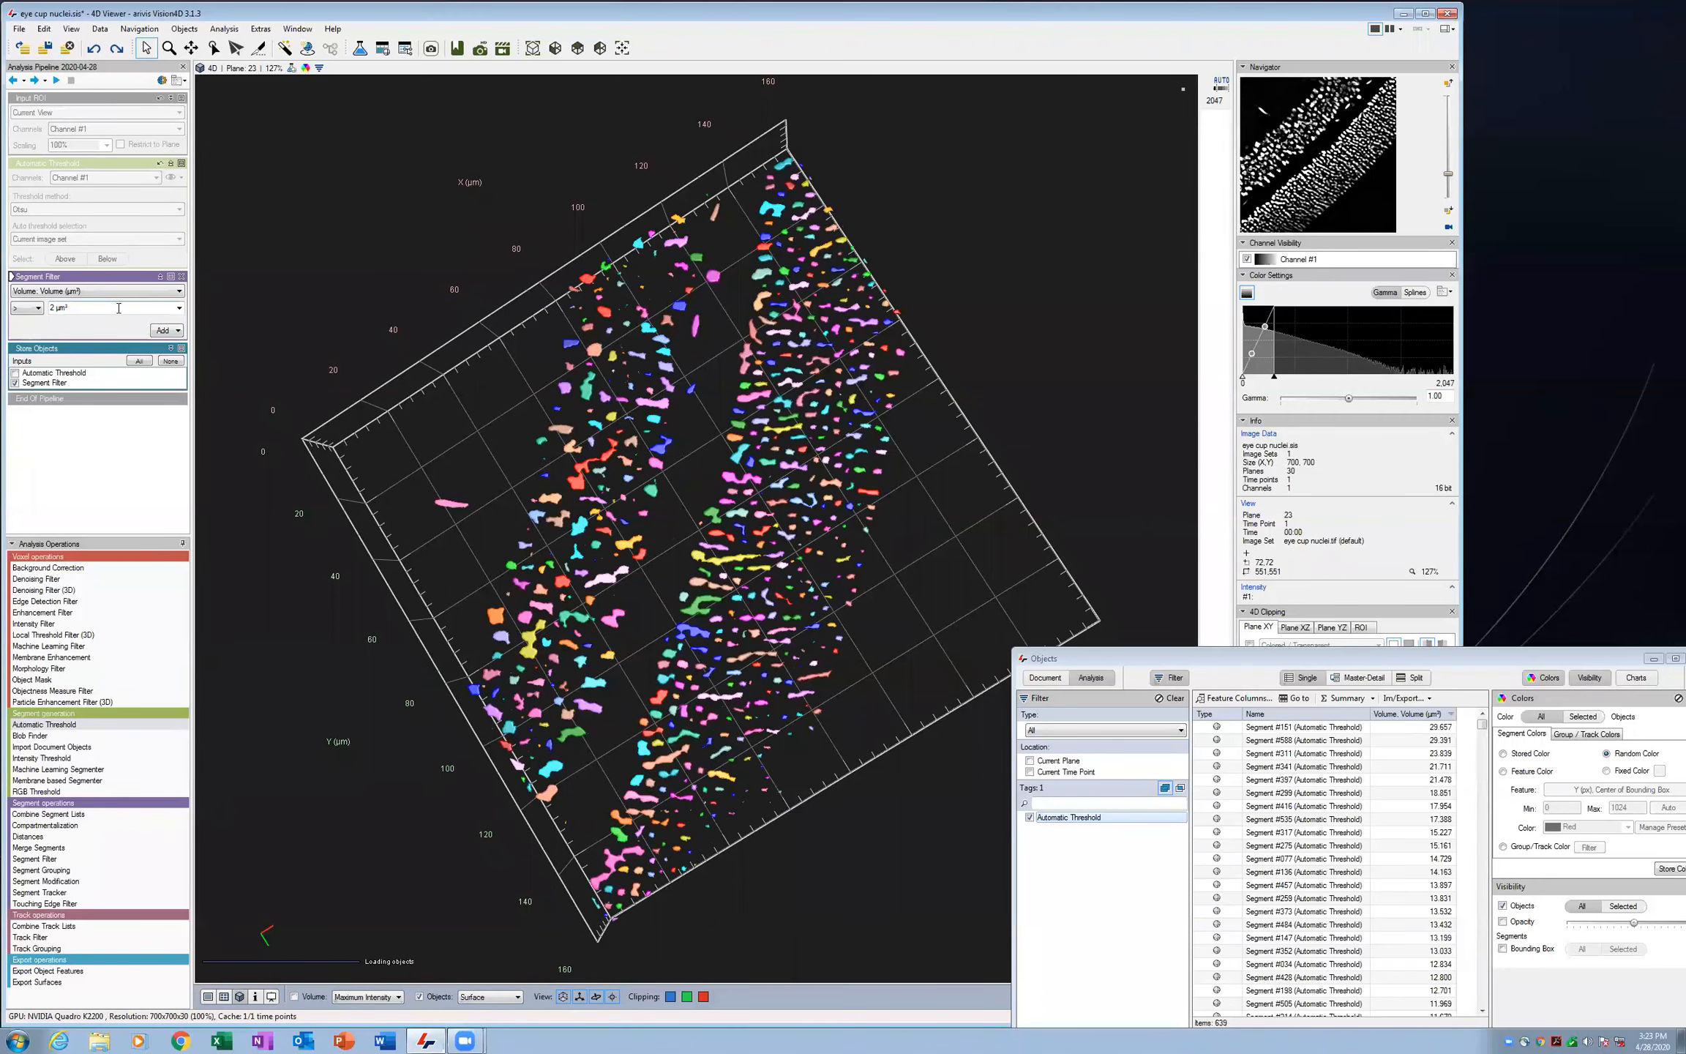
{"action": "left_click", "coordinate": [12, 81]}
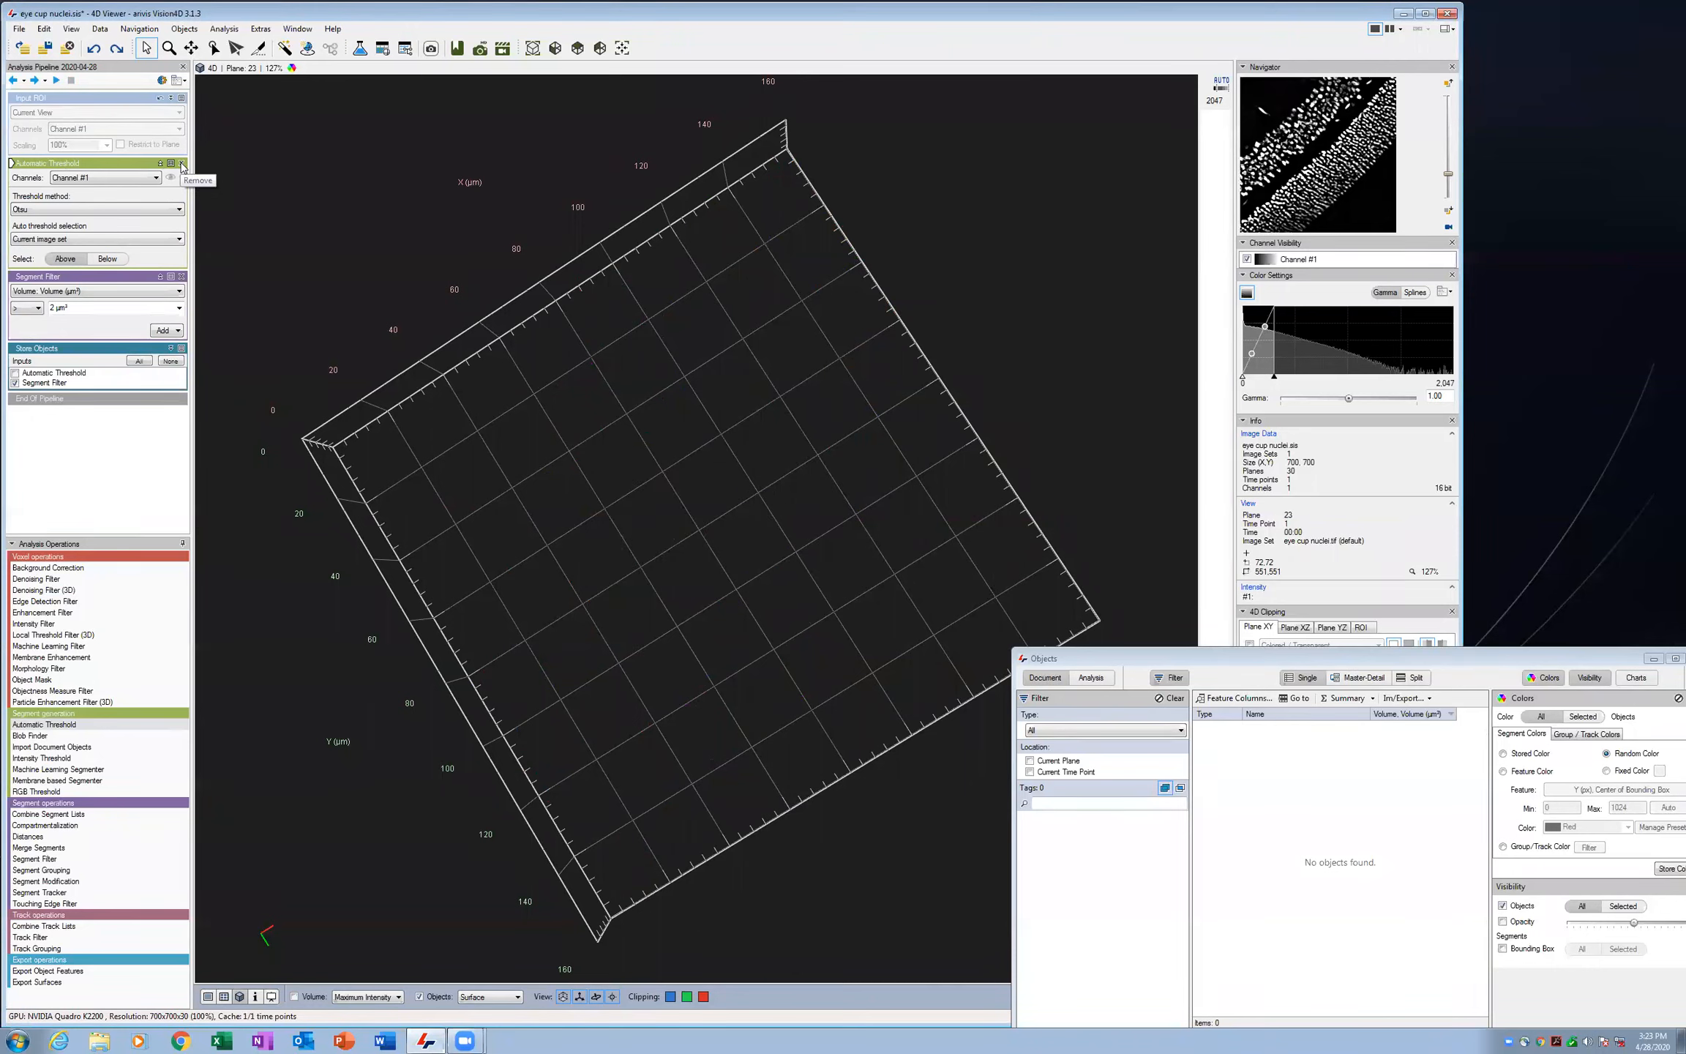
{"action": "left_click", "coordinate": [181, 164]}
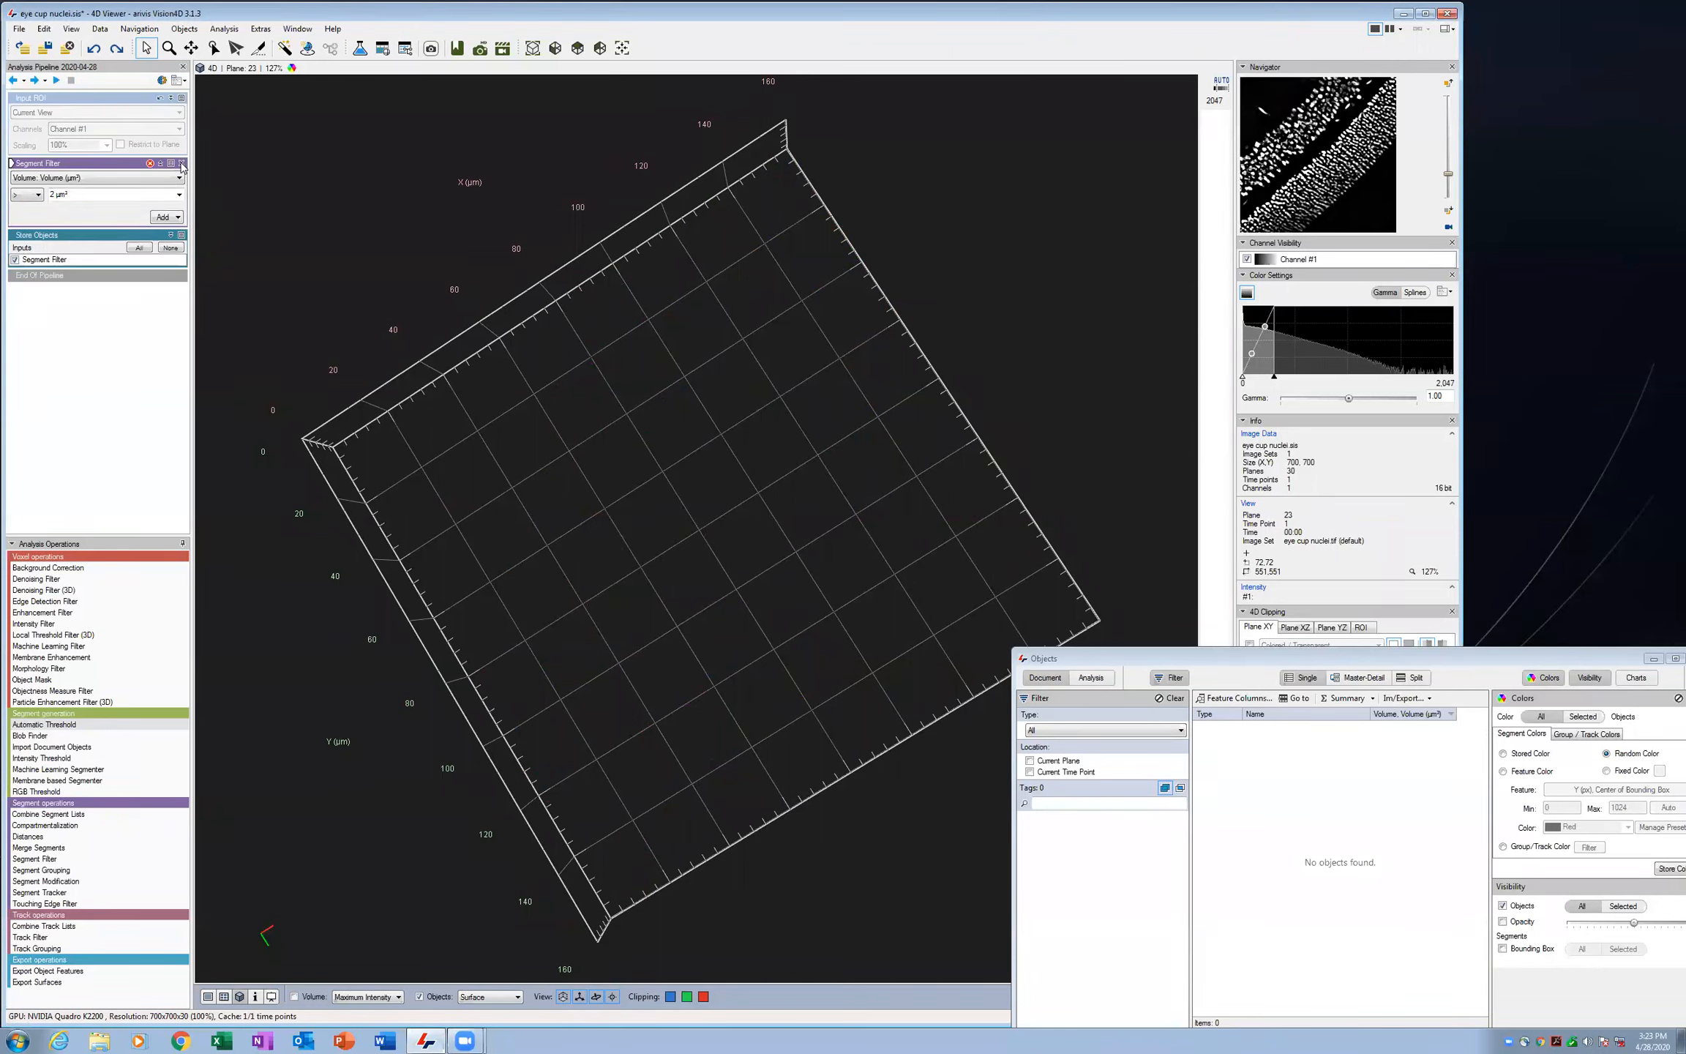
{"action": "left_click", "coordinate": [41, 737]}
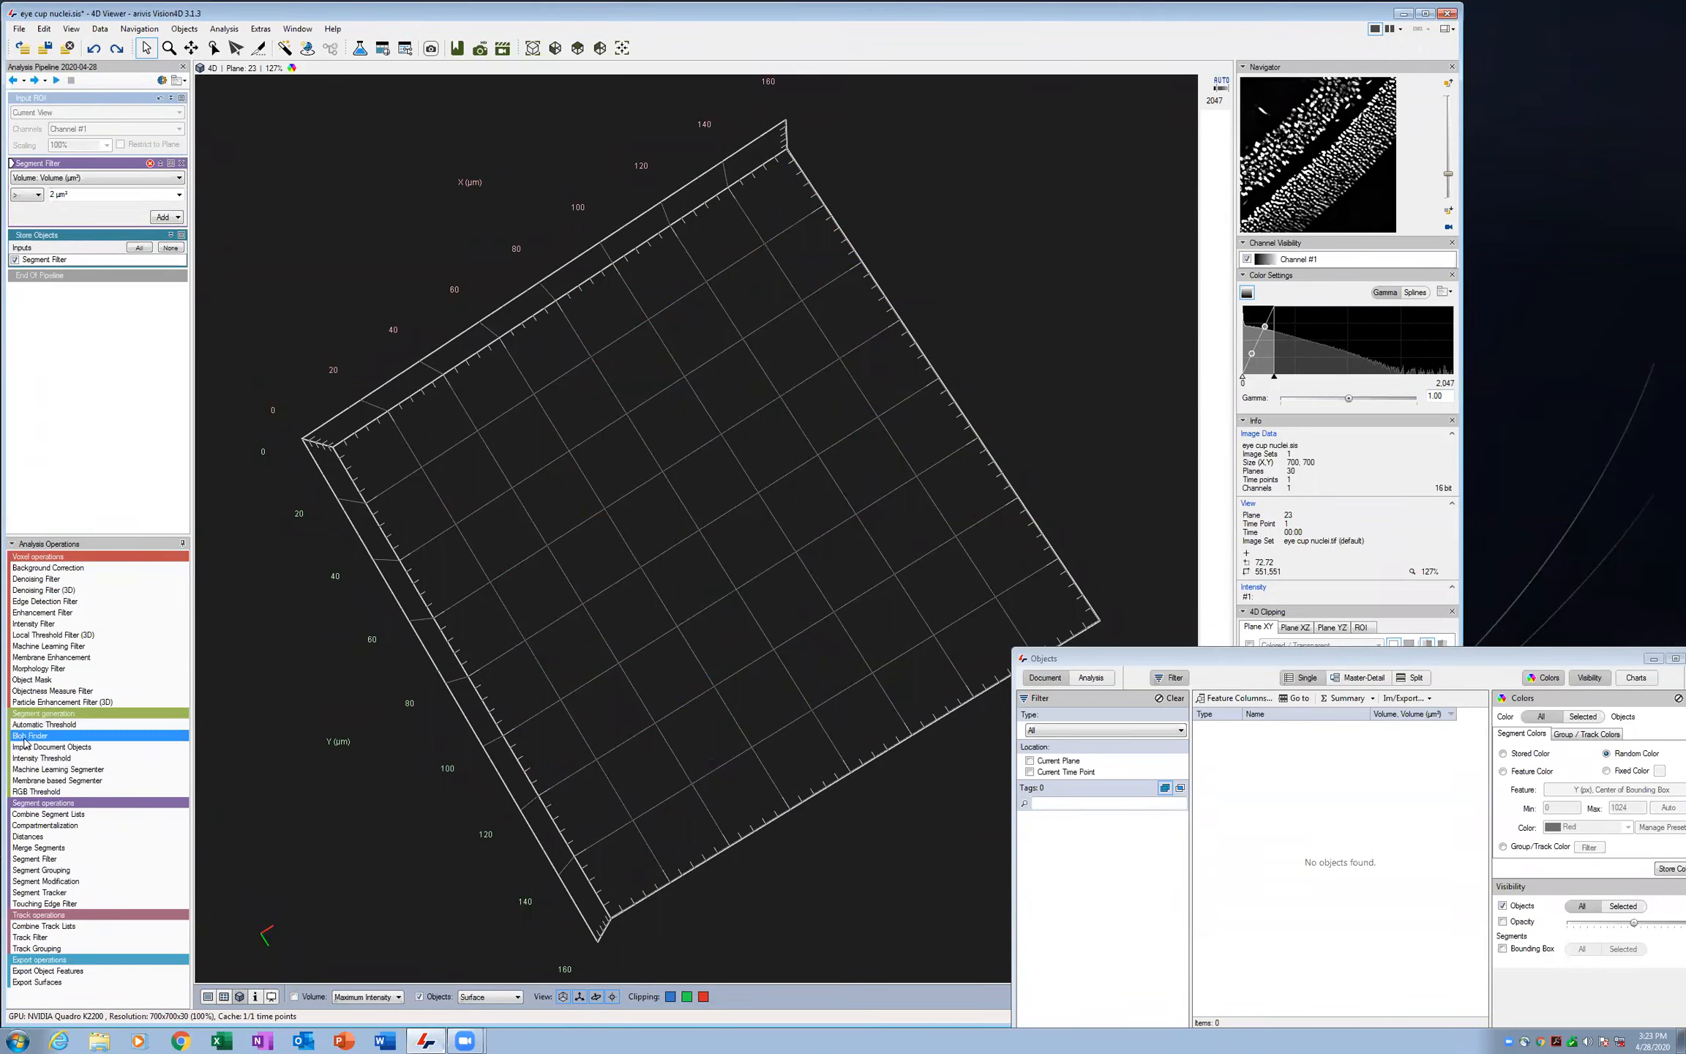
{"action": "left_click_drag", "start_coordinate": [24, 743], "coordinate": [110, 169]}
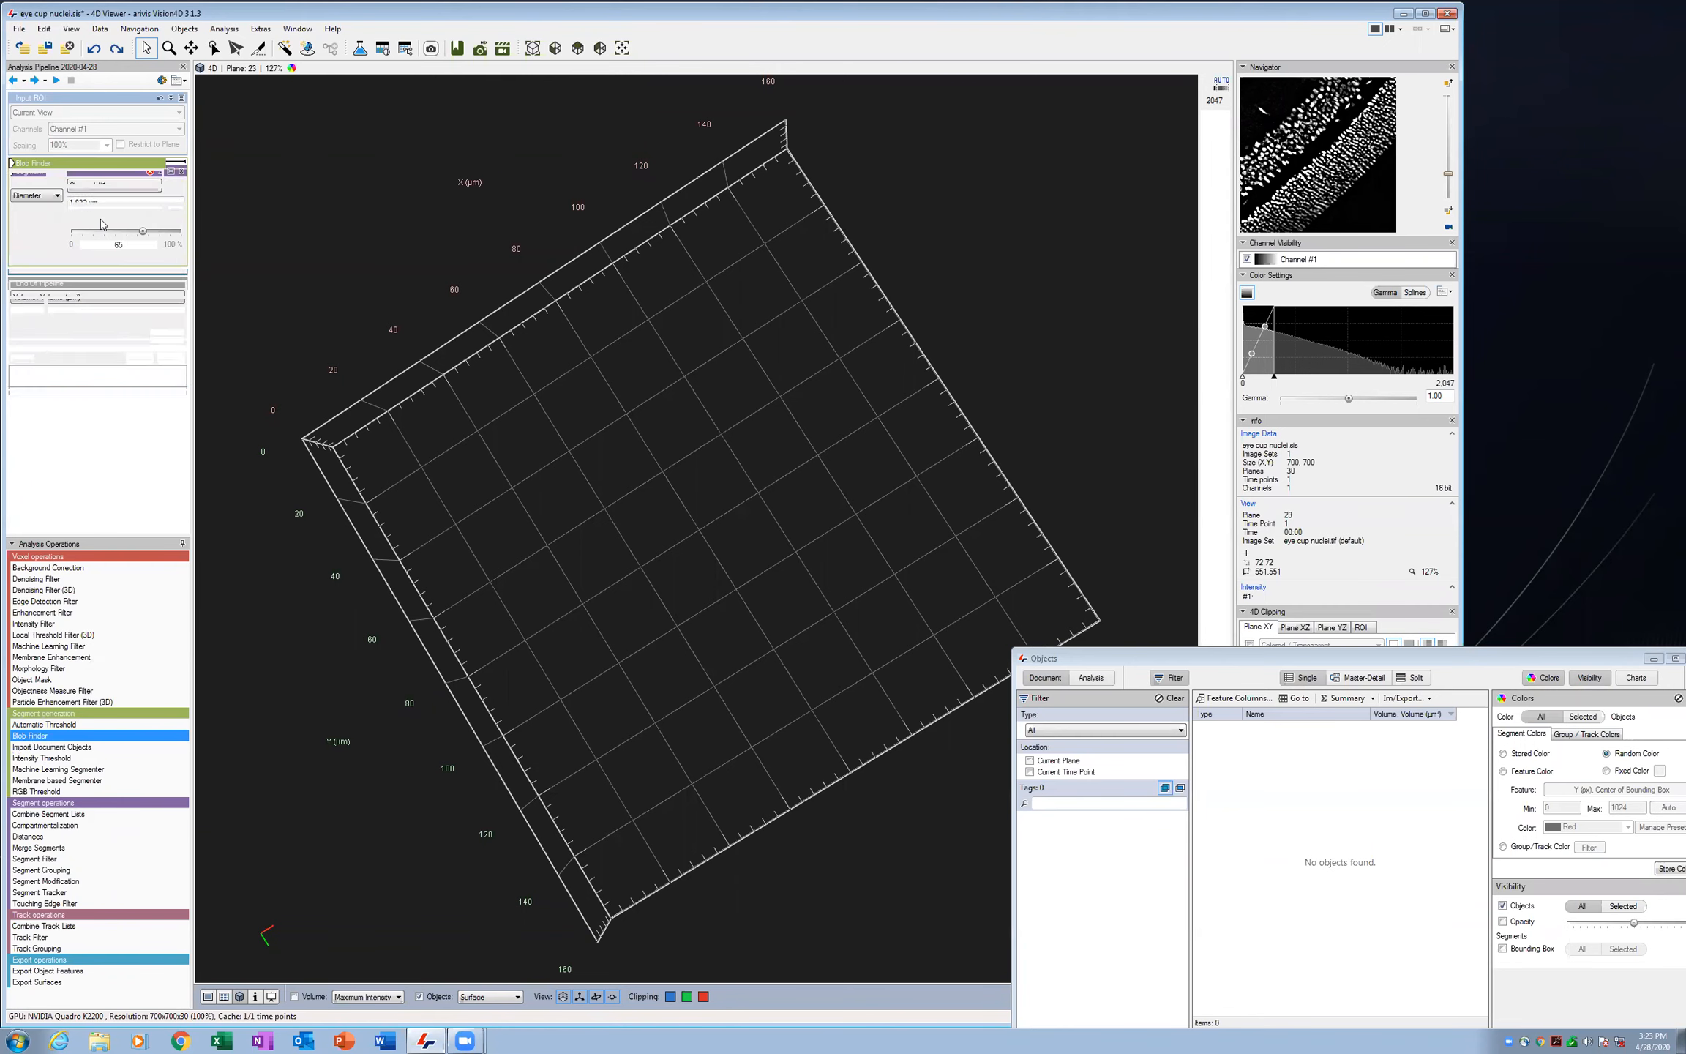
Return to the 2D view, darken the image by raising the display range's upper limit, and measure the width of one nucleus
{"action": "left_click", "coordinate": [208, 997]}
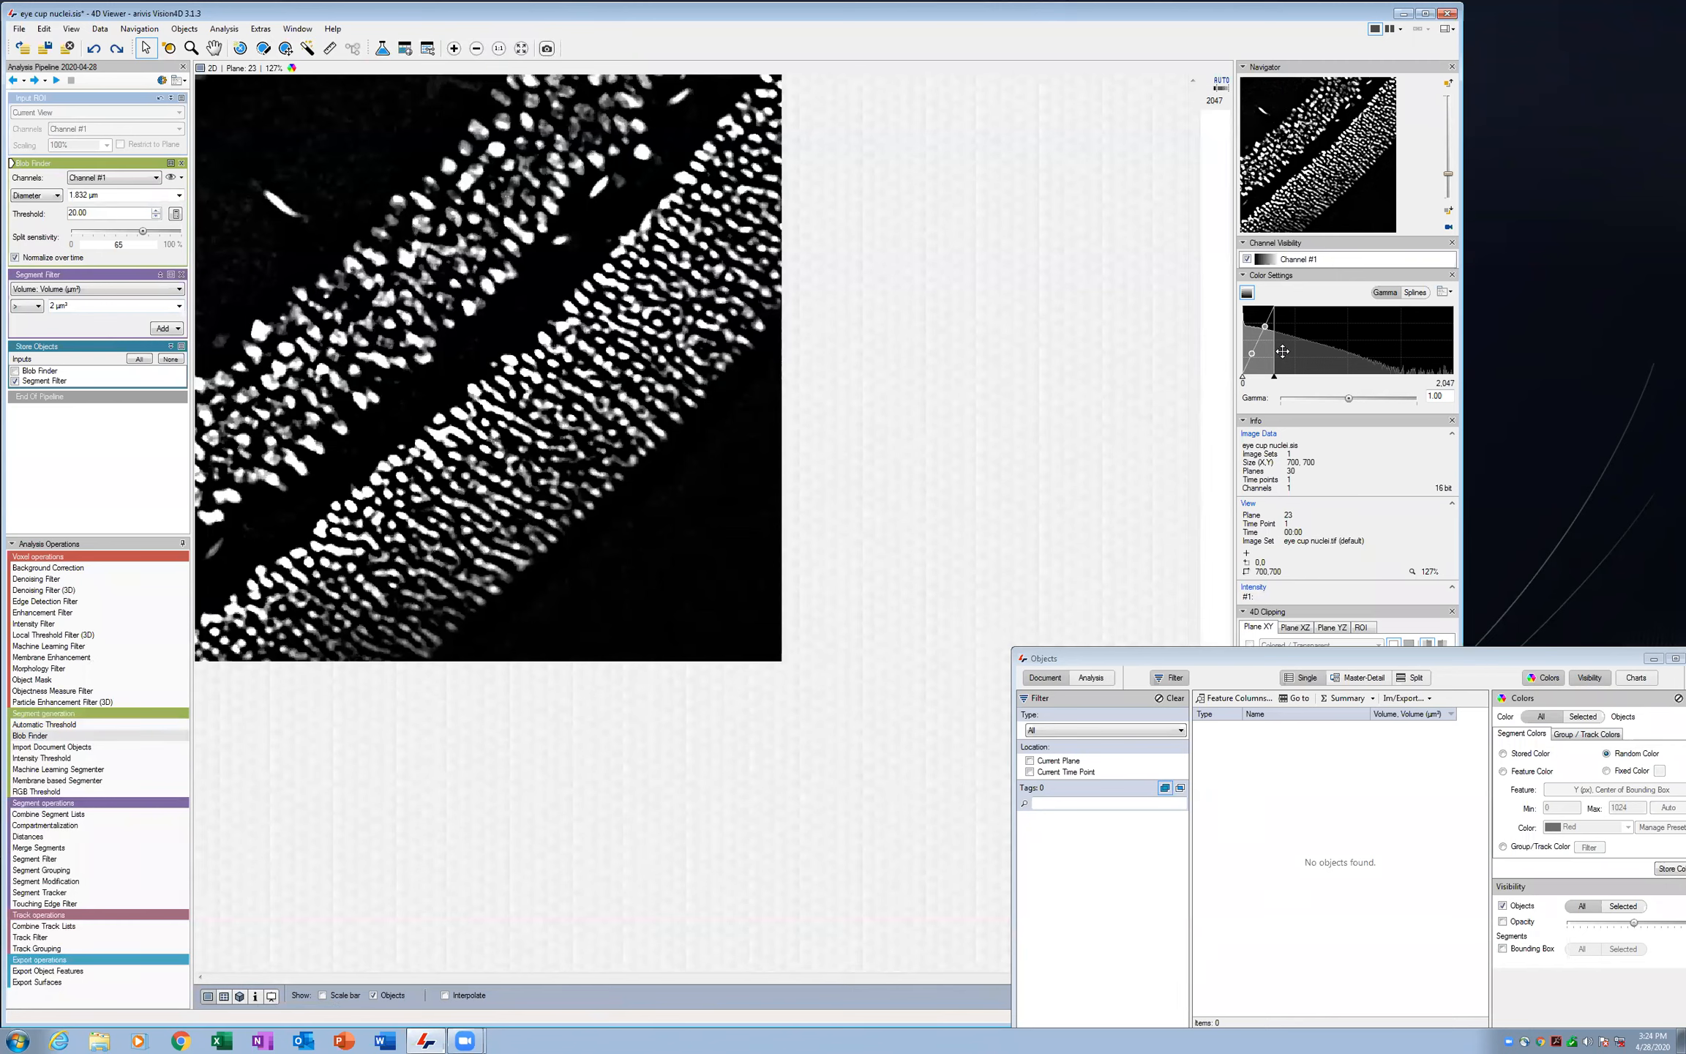
{"action": "left_click_drag", "start_coordinate": [1276, 346], "coordinate": [1339, 346]}
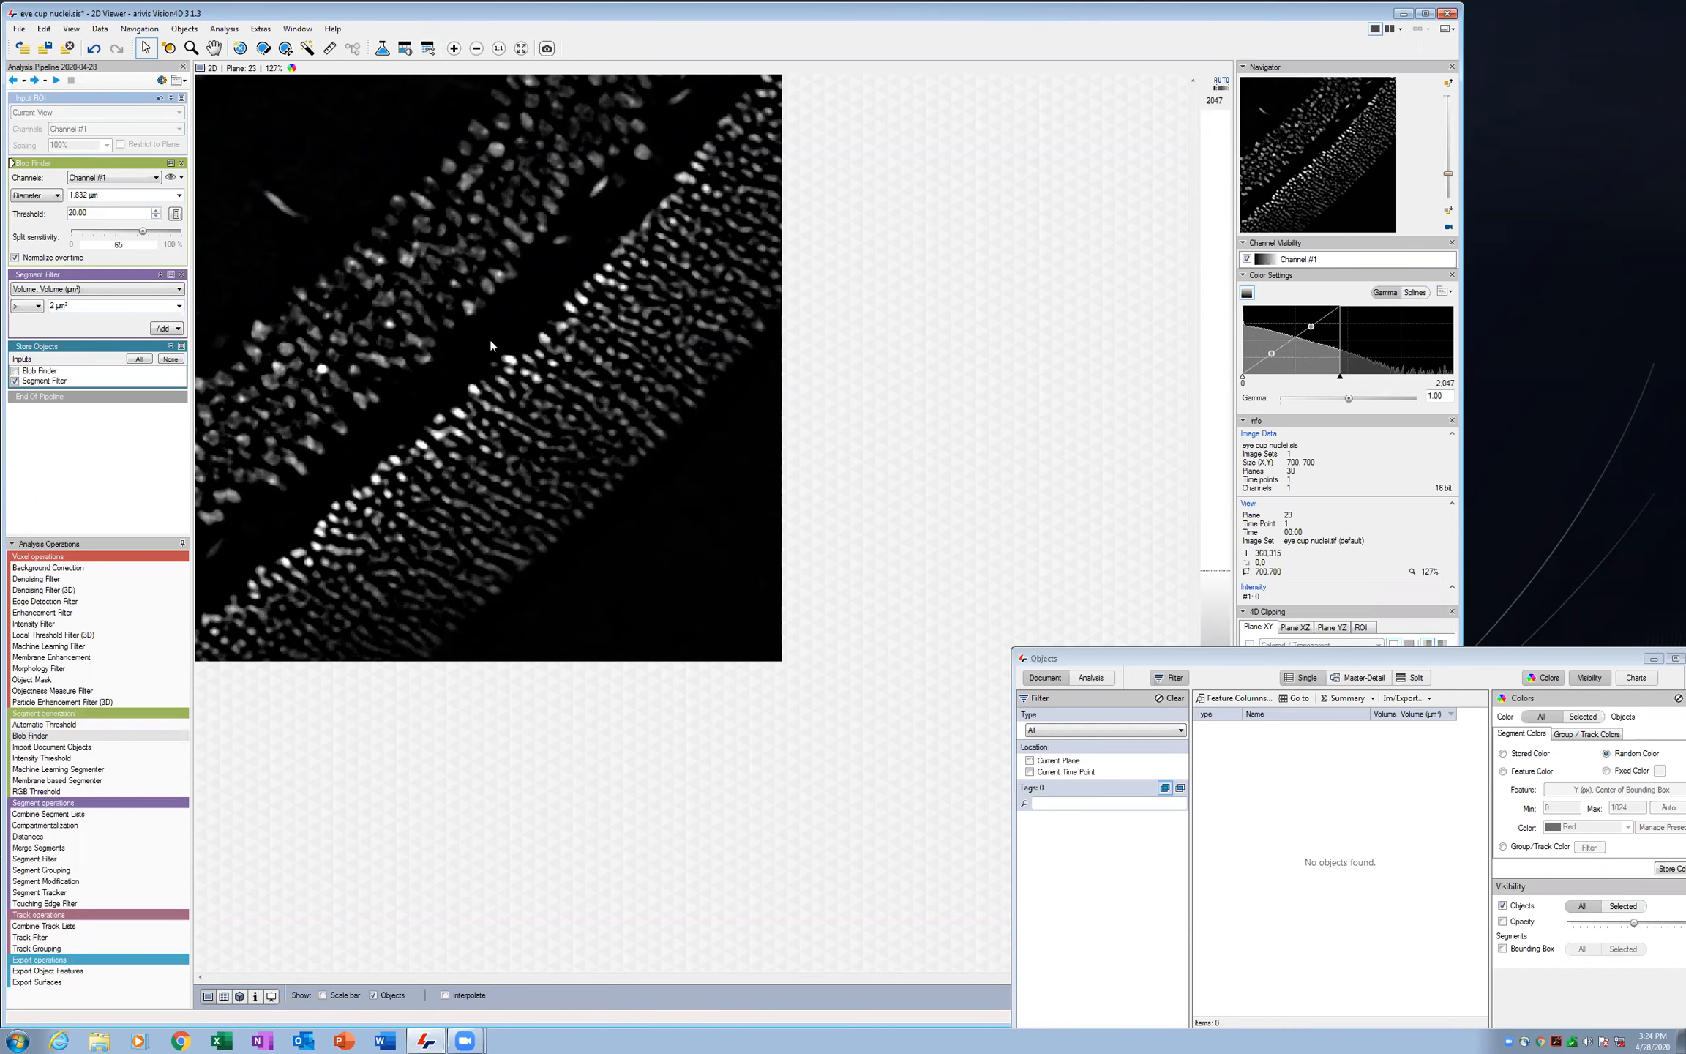
{"action": "scroll", "coordinate": [489, 356], "scroll_direction": "up", "scroll_amount": 3}
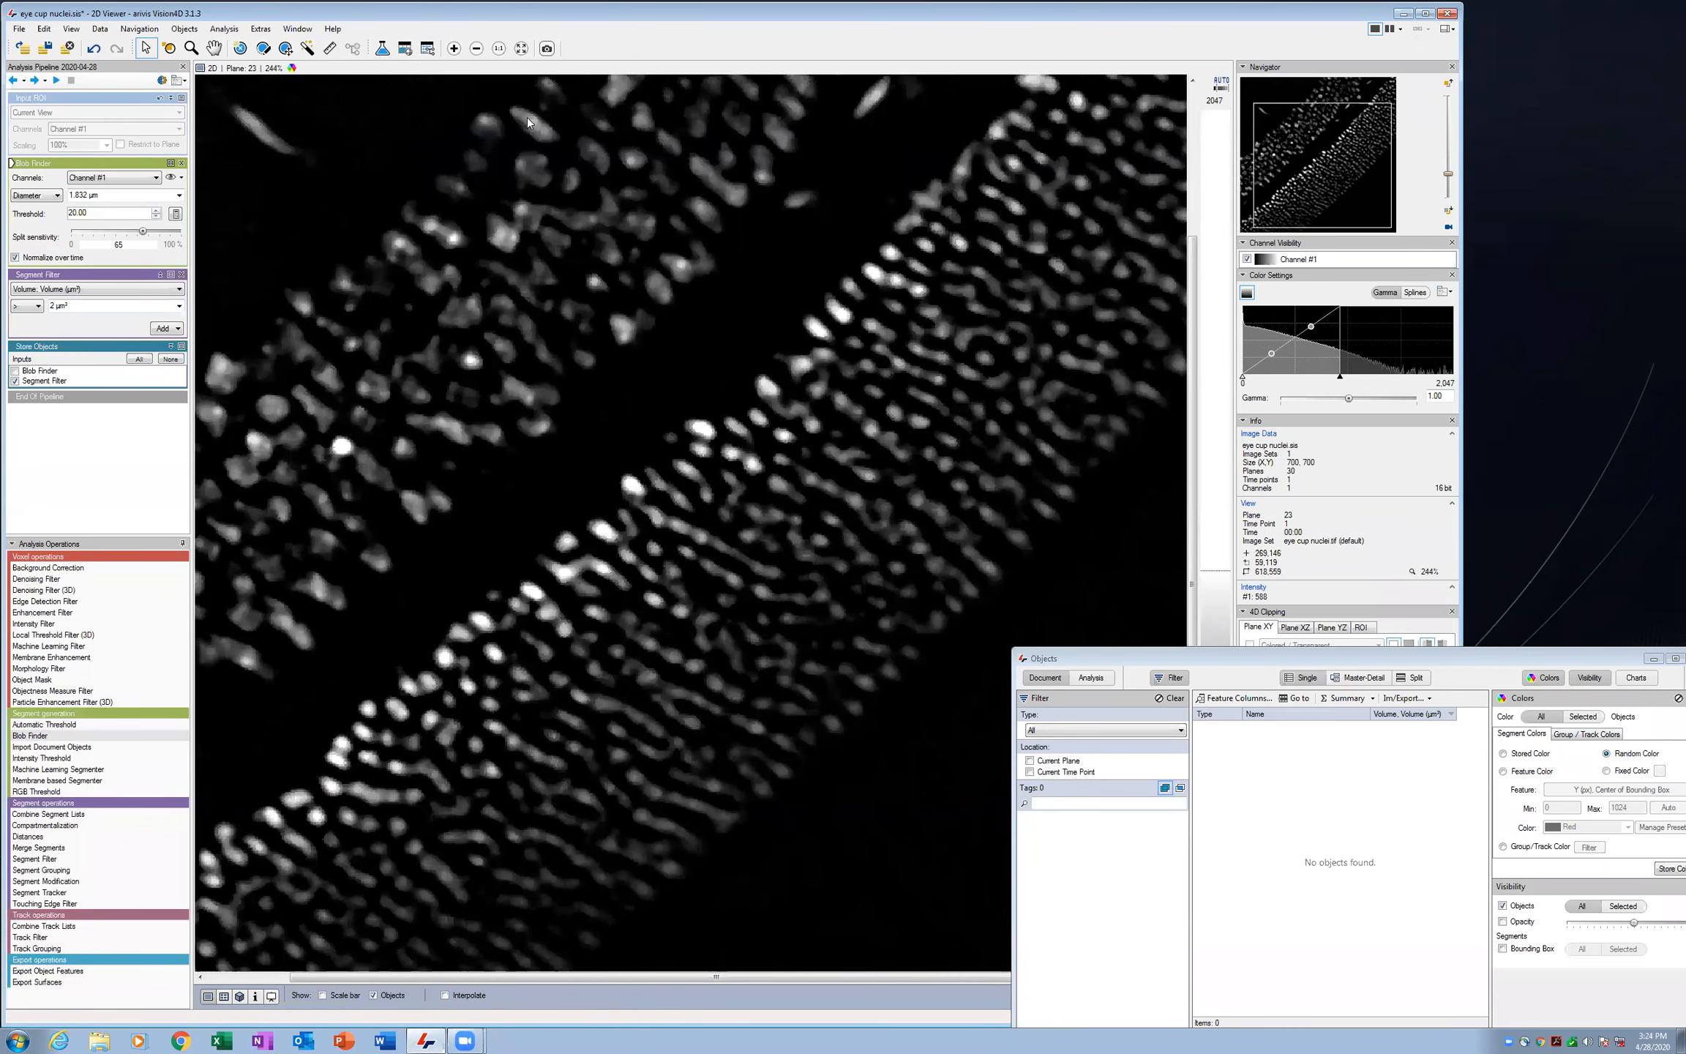
{"action": "left_click", "coordinate": [331, 52]}
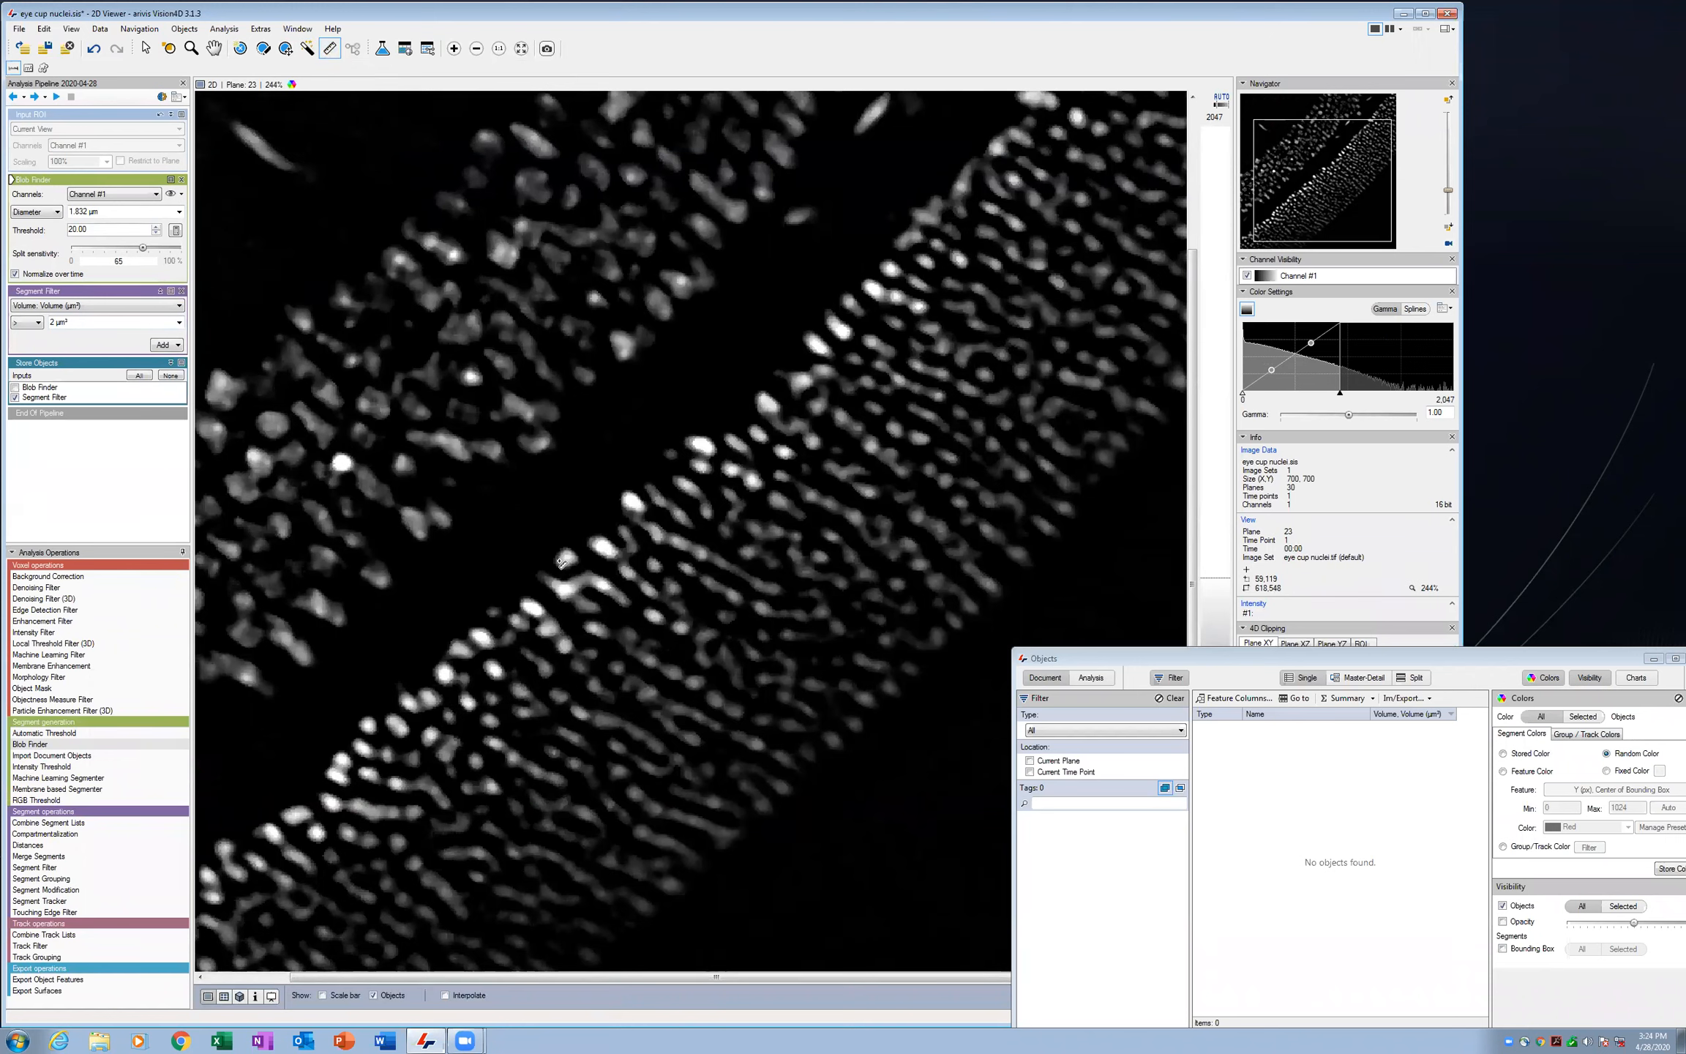
{"action": "left_click_drag", "start_coordinate": [561, 562], "coordinate": [579, 560]}
Set the Blob Finder's diameter to 2.5 µm
{"action": "type", "text": ".5"}
{"action": "left_click_drag", "start_coordinate": [87, 212], "coordinate": [65, 214]}
{"action": "type", "text": "2.5"}
Set the Segment Filter's volume limit to 5 µm³ and run the Blob Finder pipeline
{"action": "left_click", "coordinate": [102, 324]}
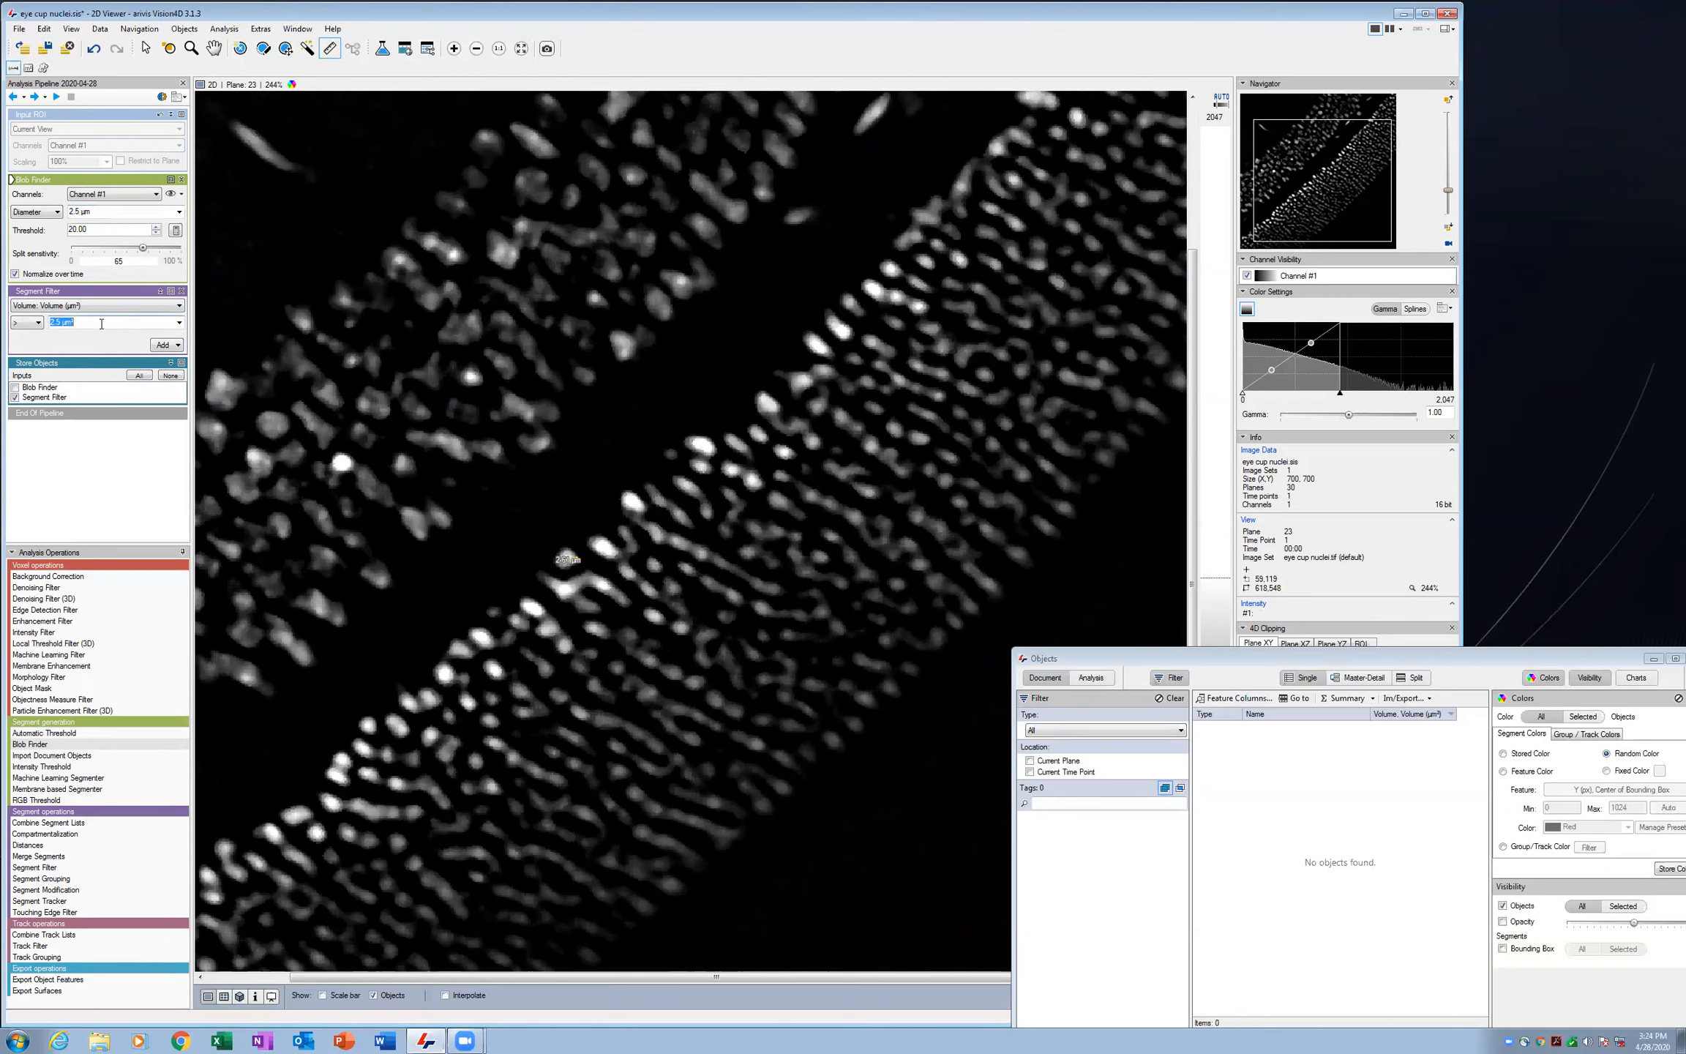
{"action": "left_click", "coordinate": [61, 324]}
{"action": "type", "text": "2"}
{"action": "key", "text": "BackSpace"}
{"action": "type", "text": "5"}
{"action": "left_click", "coordinate": [55, 97]}
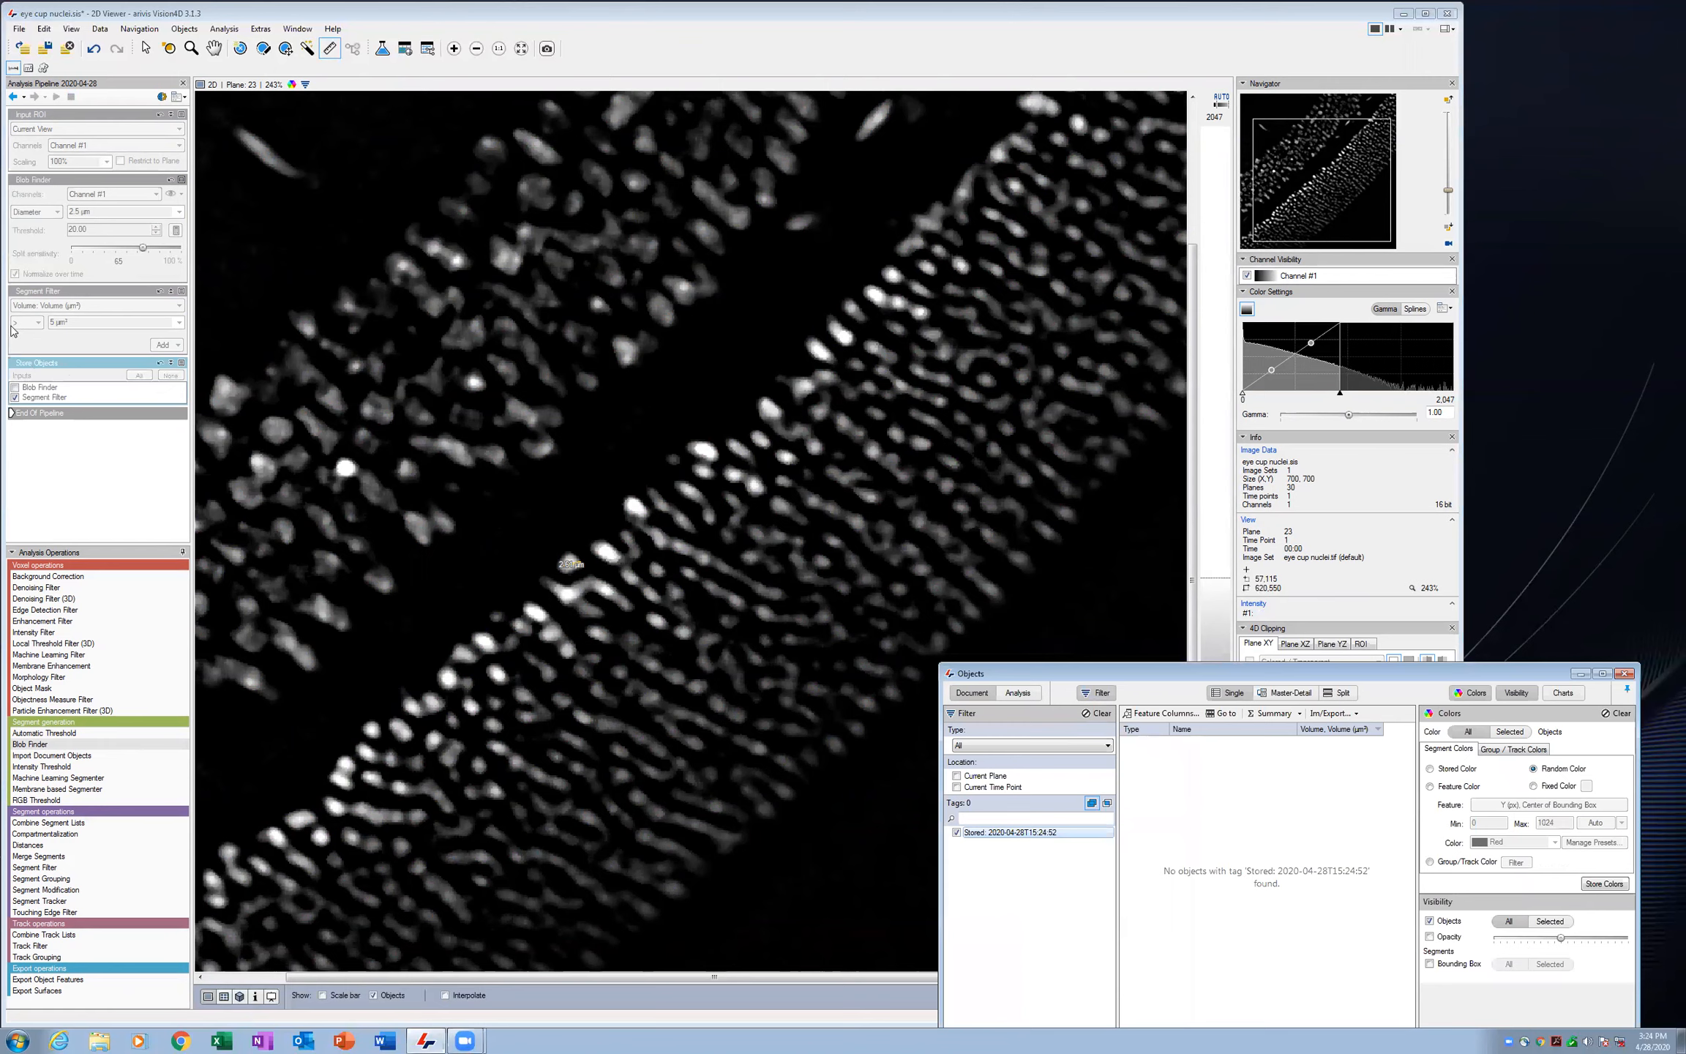
Undo the run, preview the Blob Finder with threshold 5.00 and split sensitivity 47 %, and return the pipeline to its start
{"action": "left_click", "coordinate": [13, 97]}
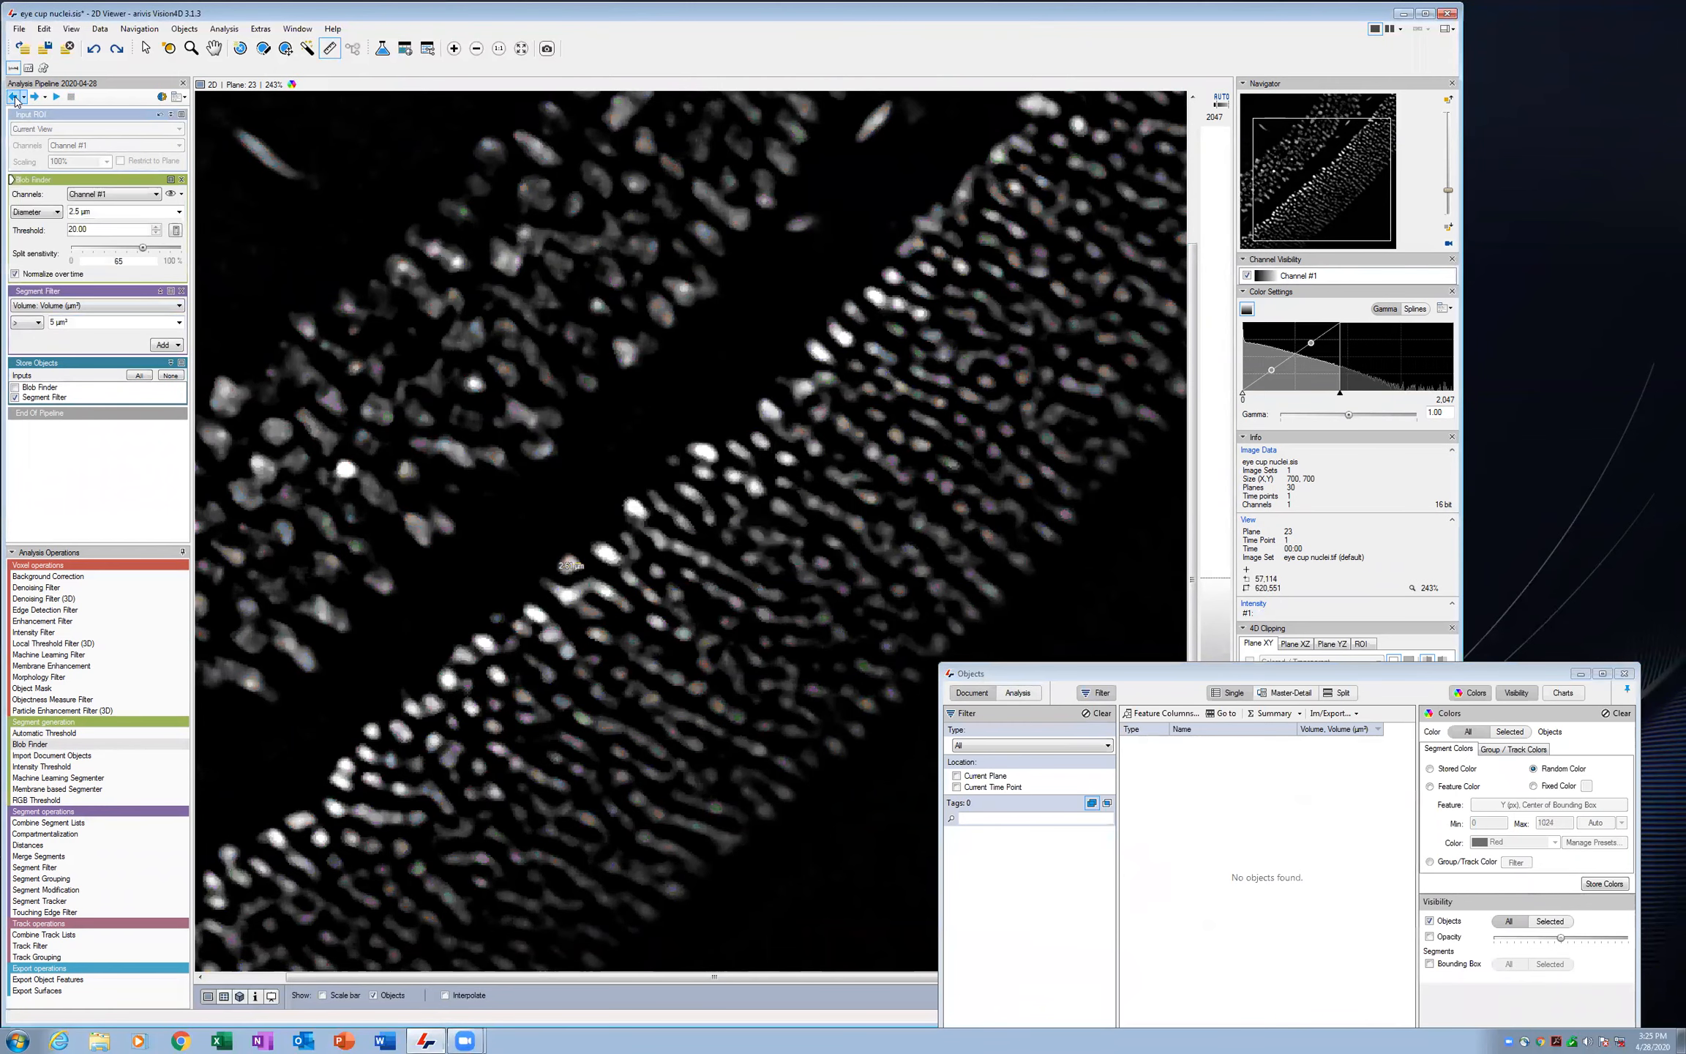
{"action": "left_click", "coordinate": [170, 194]}
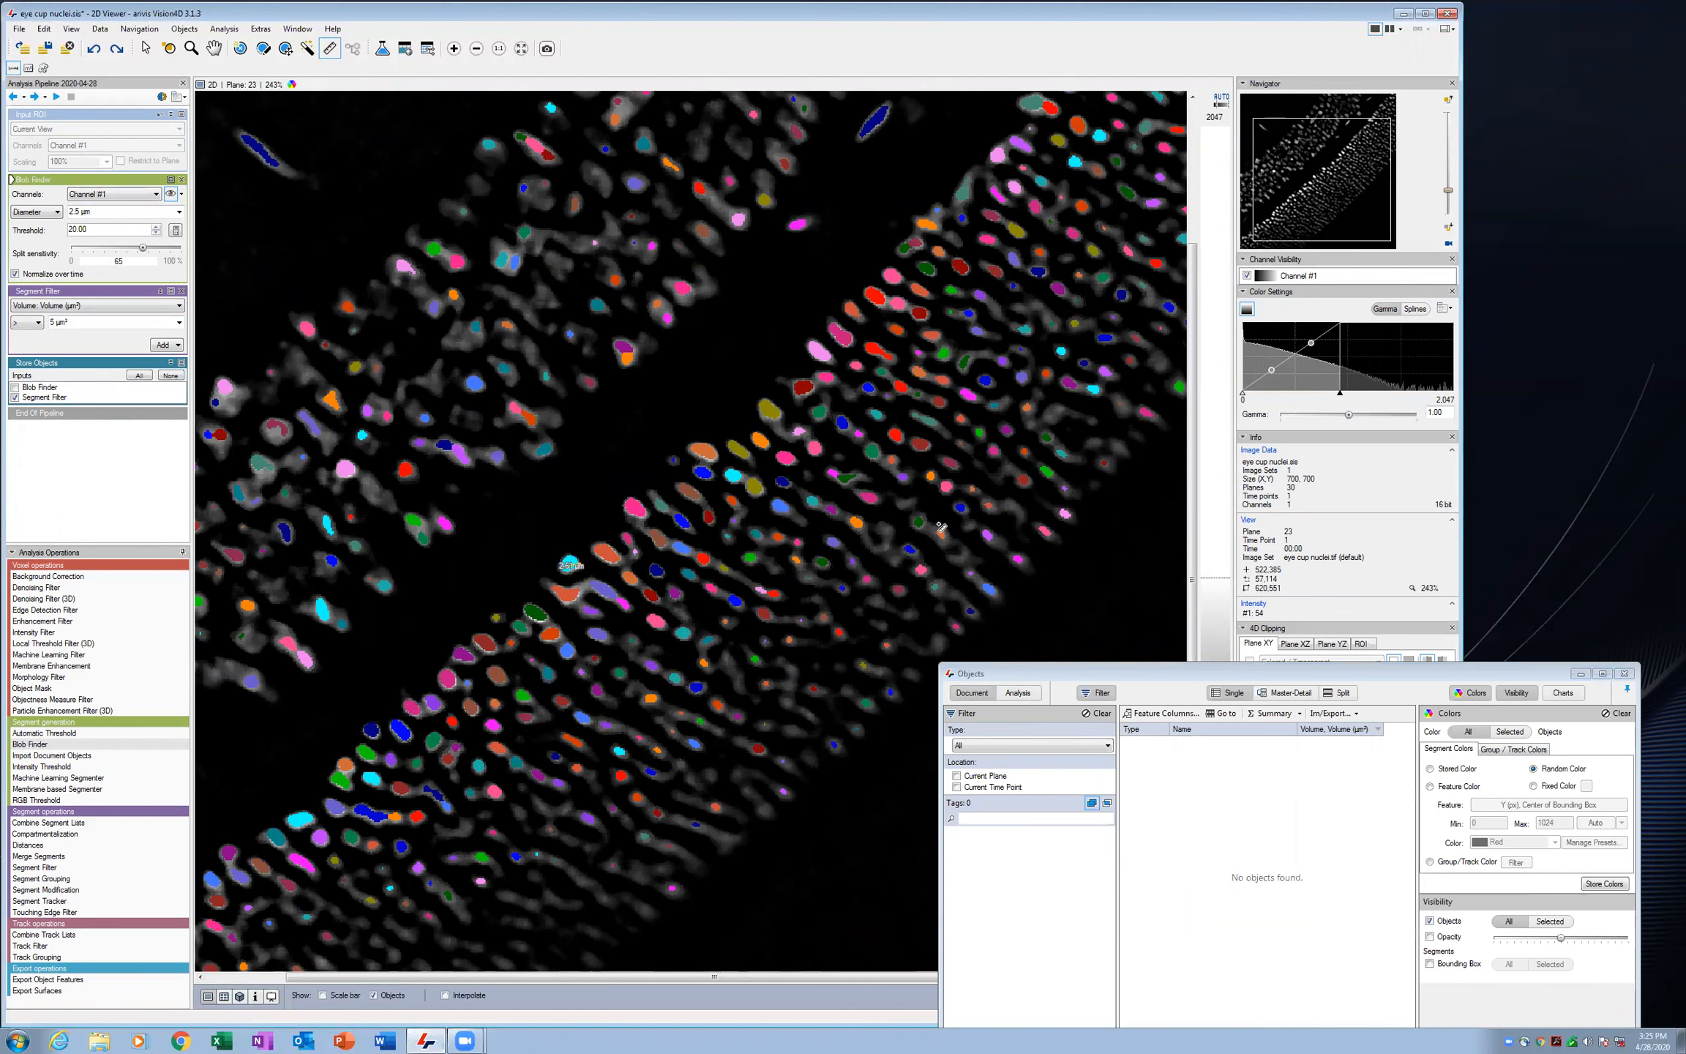
{"action": "double_click", "coordinate": [88, 230]}
{"action": "type", "text": "5"}
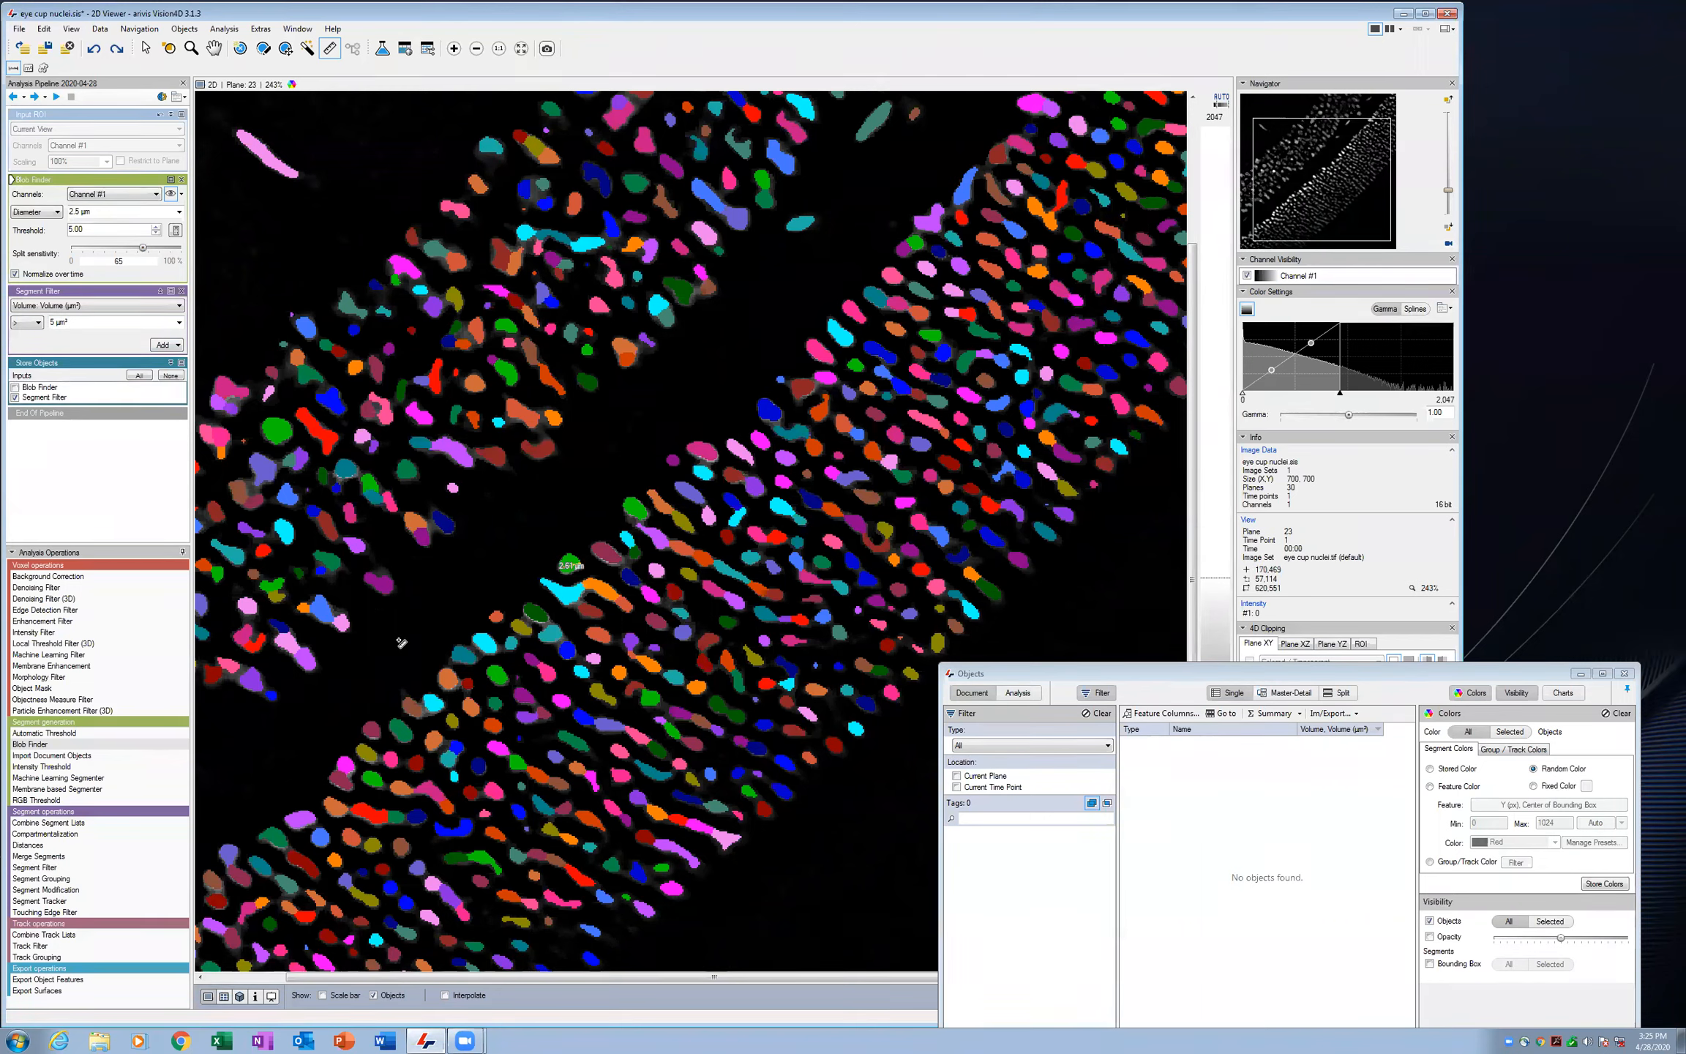
{"action": "left_click_drag", "start_coordinate": [143, 249], "coordinate": [121, 250]}
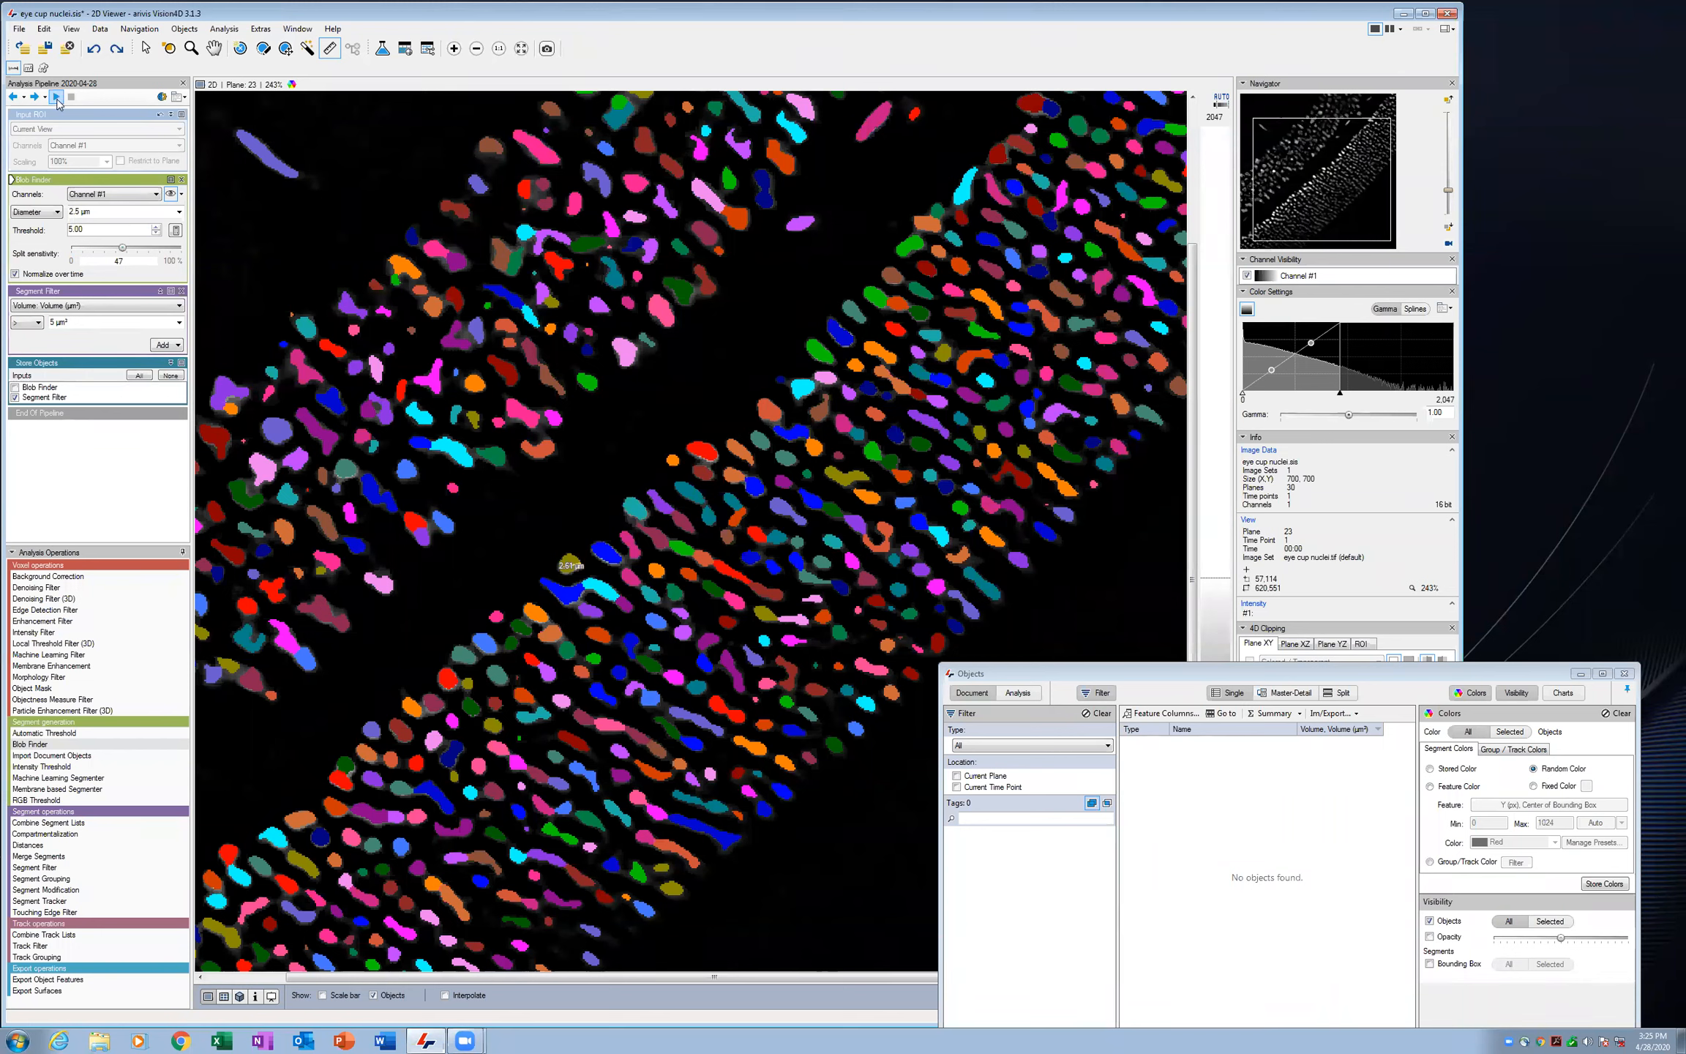
{"action": "left_click", "coordinate": [12, 98]}
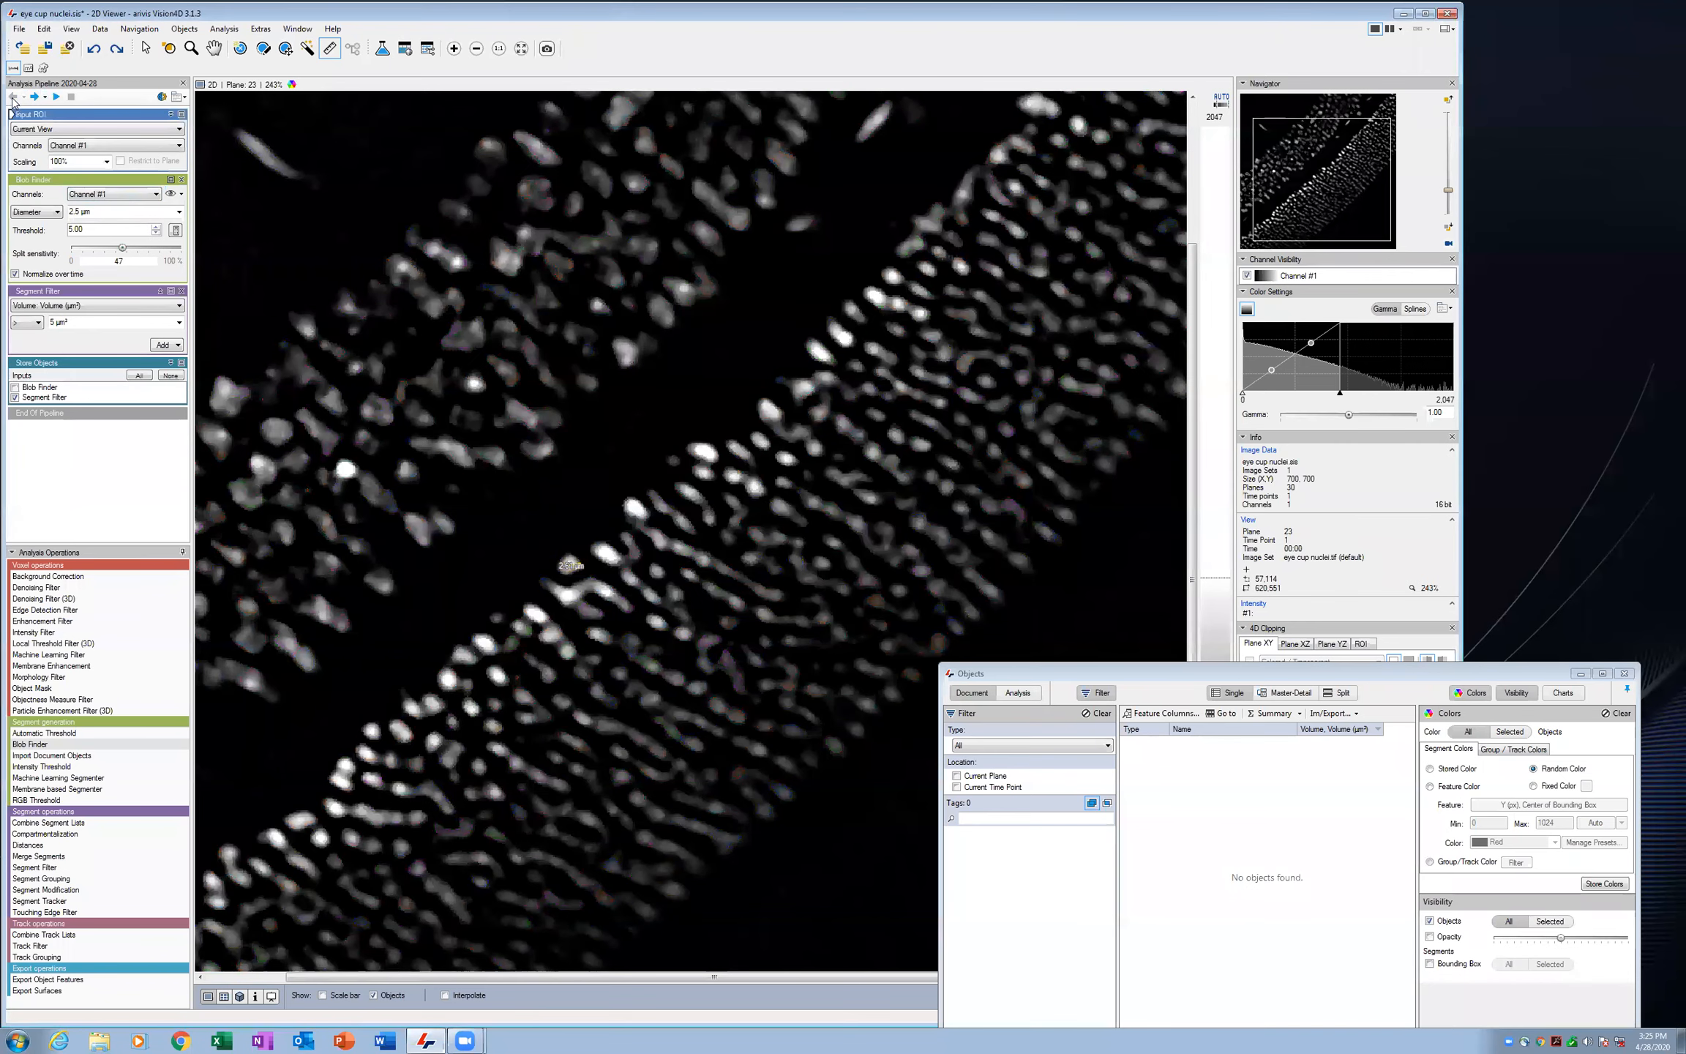
Set the pipeline's input to the Current Image Set, run the whole Blob Finder pipeline, and reposition the Objects window
{"action": "left_click", "coordinate": [49, 129]}
{"action": "left_click", "coordinate": [56, 171]}
{"action": "left_click", "coordinate": [56, 97]}
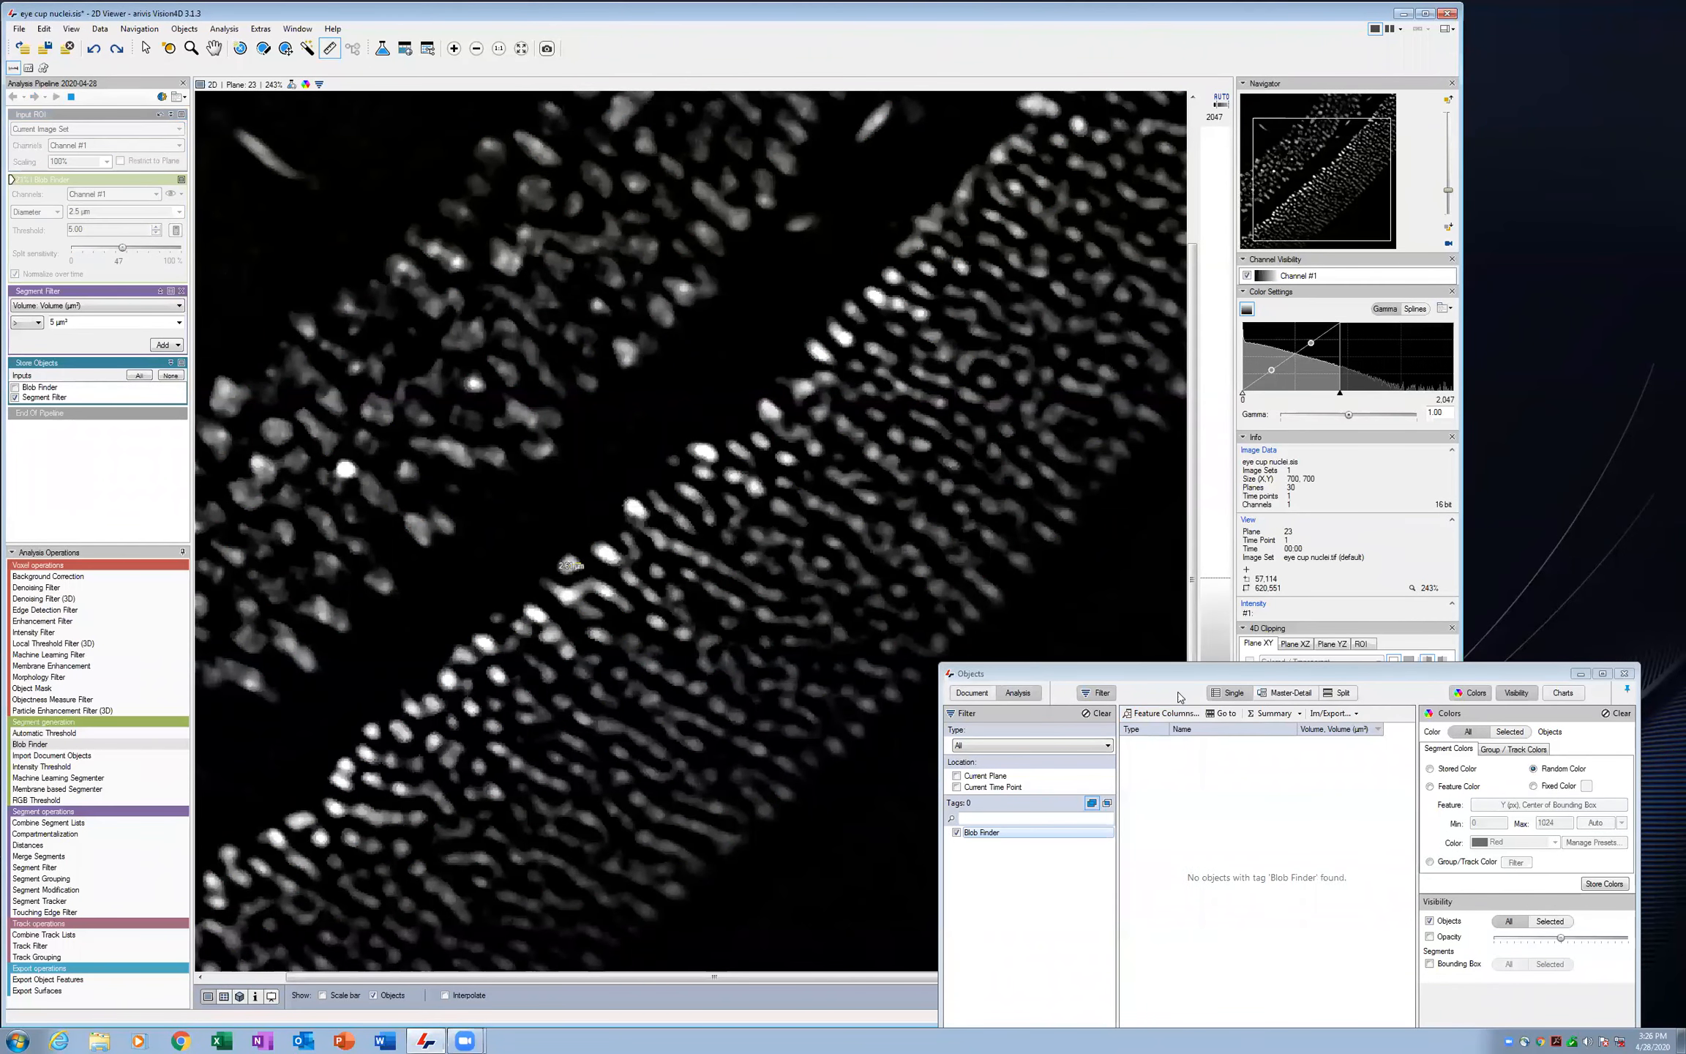
{"action": "left_click", "coordinate": [1192, 670]}
{"action": "left_click_drag", "start_coordinate": [1189, 669], "coordinate": [1054, 488]}
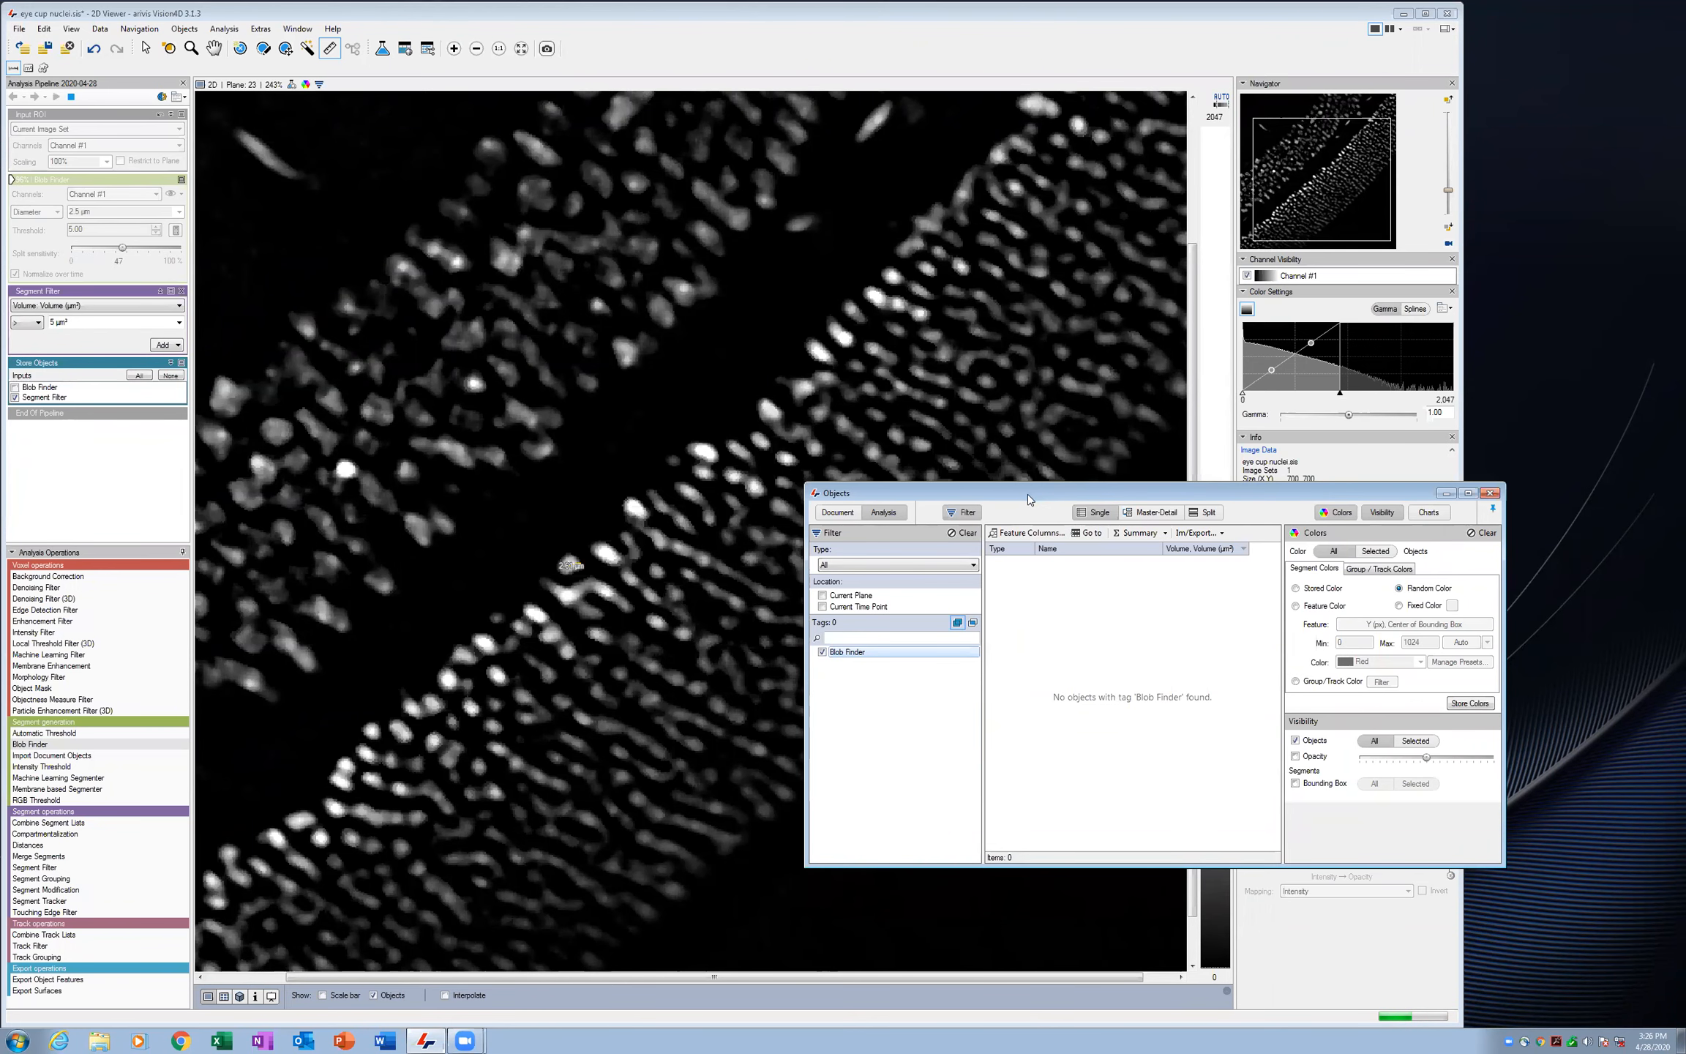
{"action": "left_click_drag", "start_coordinate": [1028, 500], "coordinate": [1162, 582]}
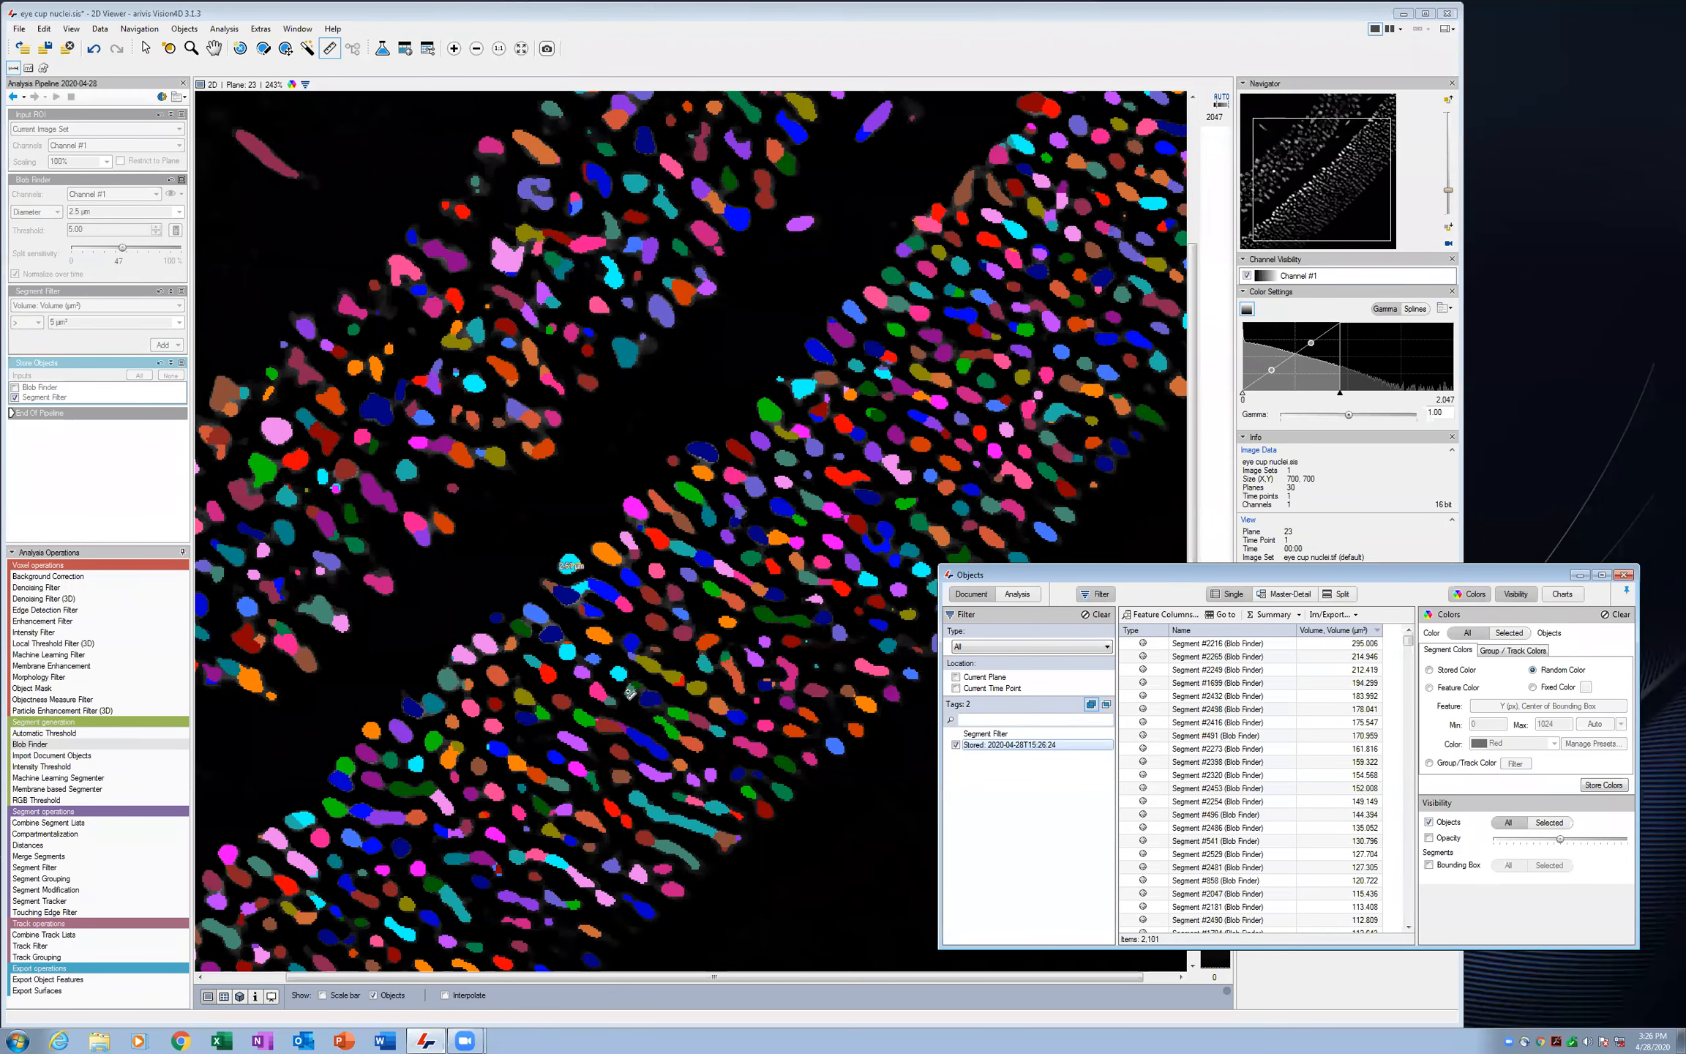
Show the segmented nuclei in the 3D view and examine their shapes and separation from several angles and at close range
{"action": "left_click", "coordinate": [239, 996]}
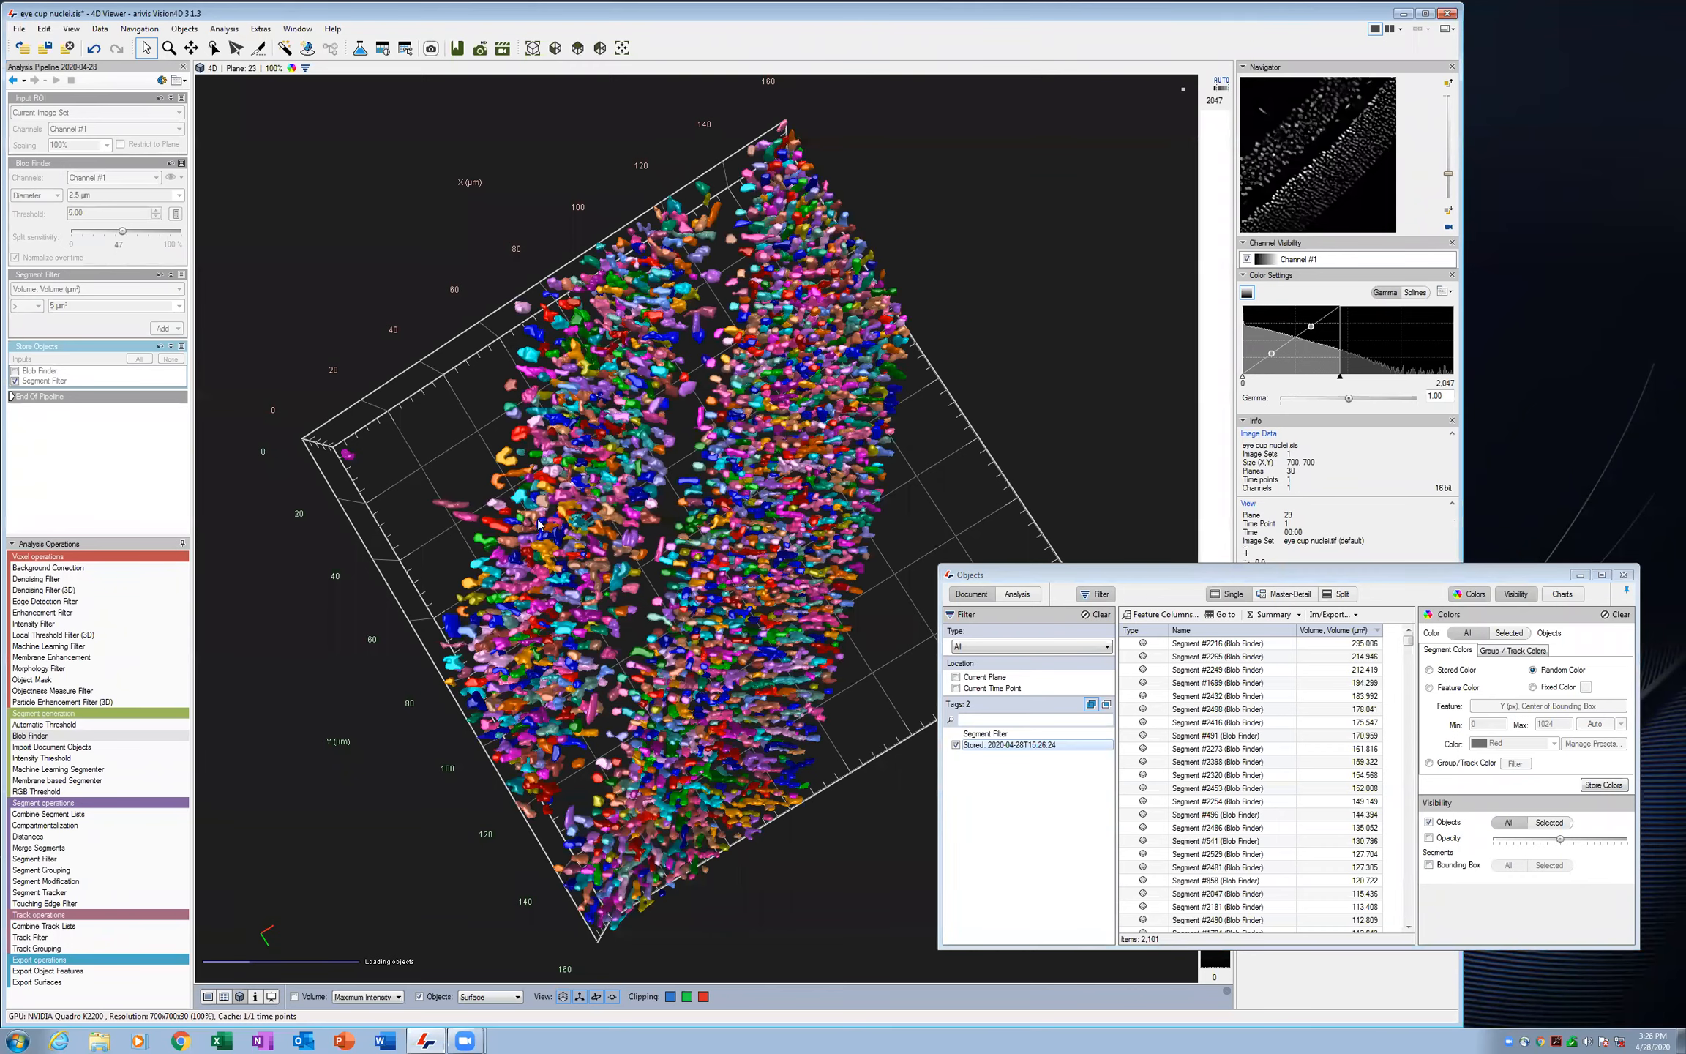
{"action": "left_click_drag", "start_coordinate": [538, 524], "coordinate": [766, 394]}
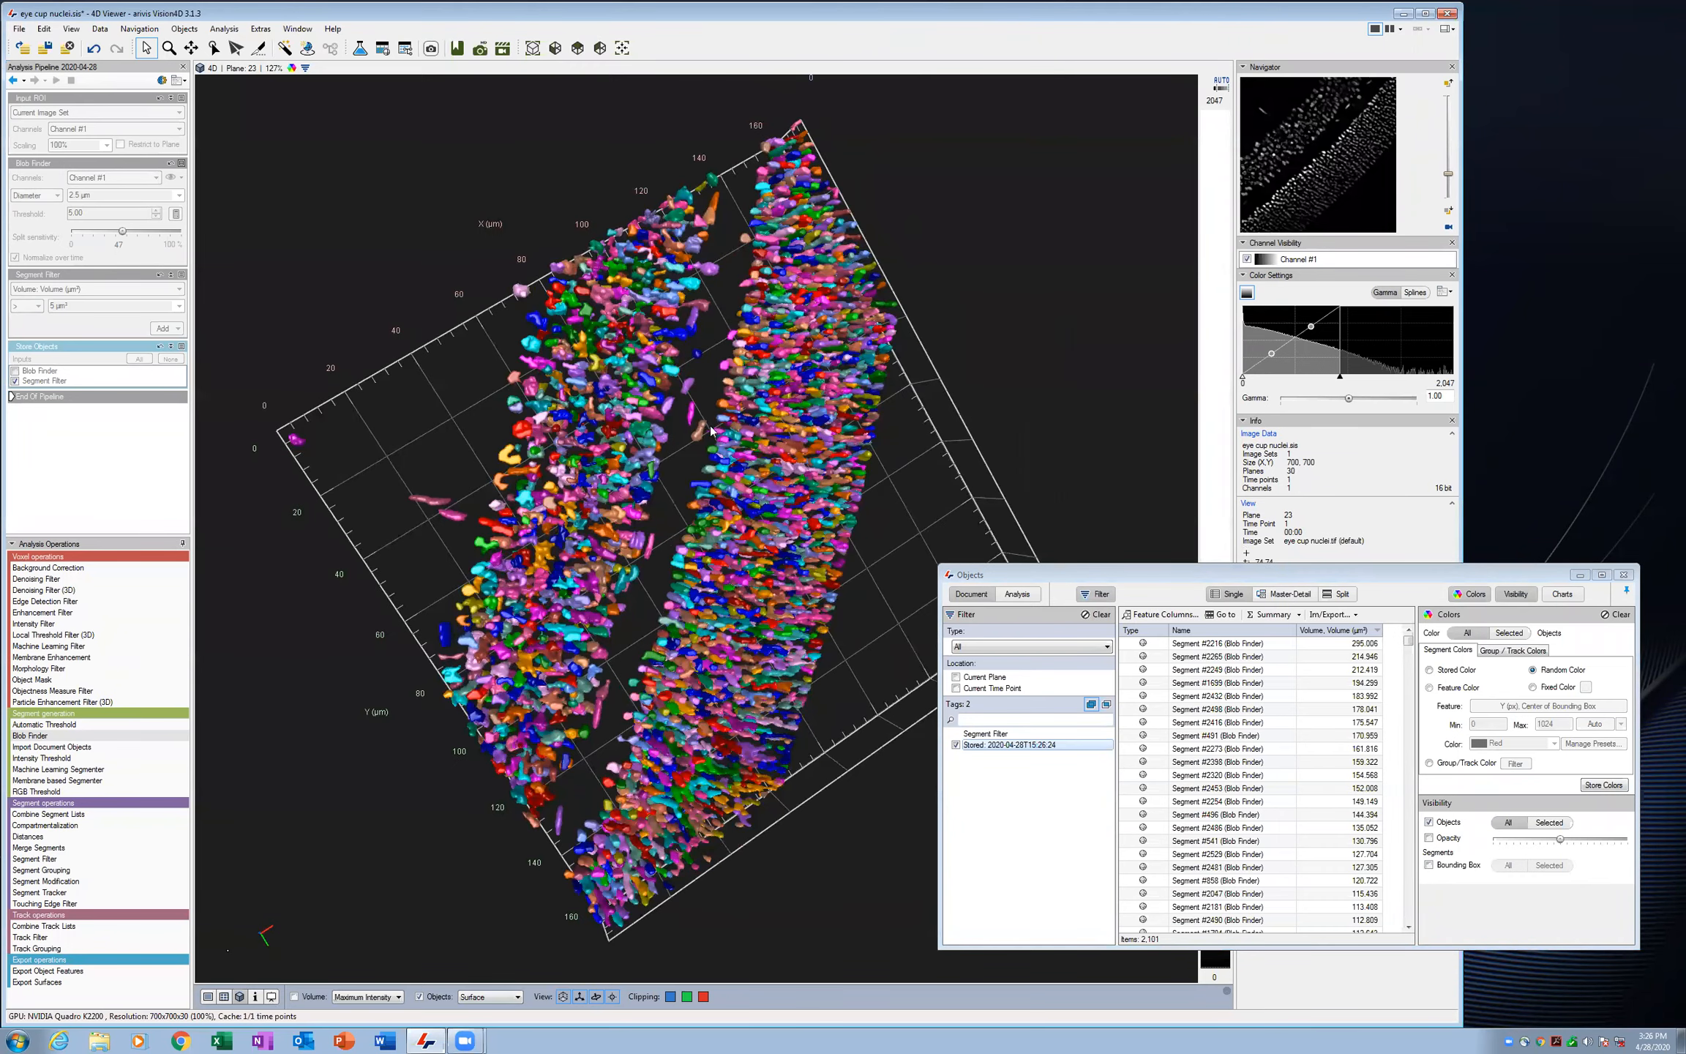
{"action": "scroll", "coordinate": [712, 430], "scroll_direction": "up", "scroll_amount": 5}
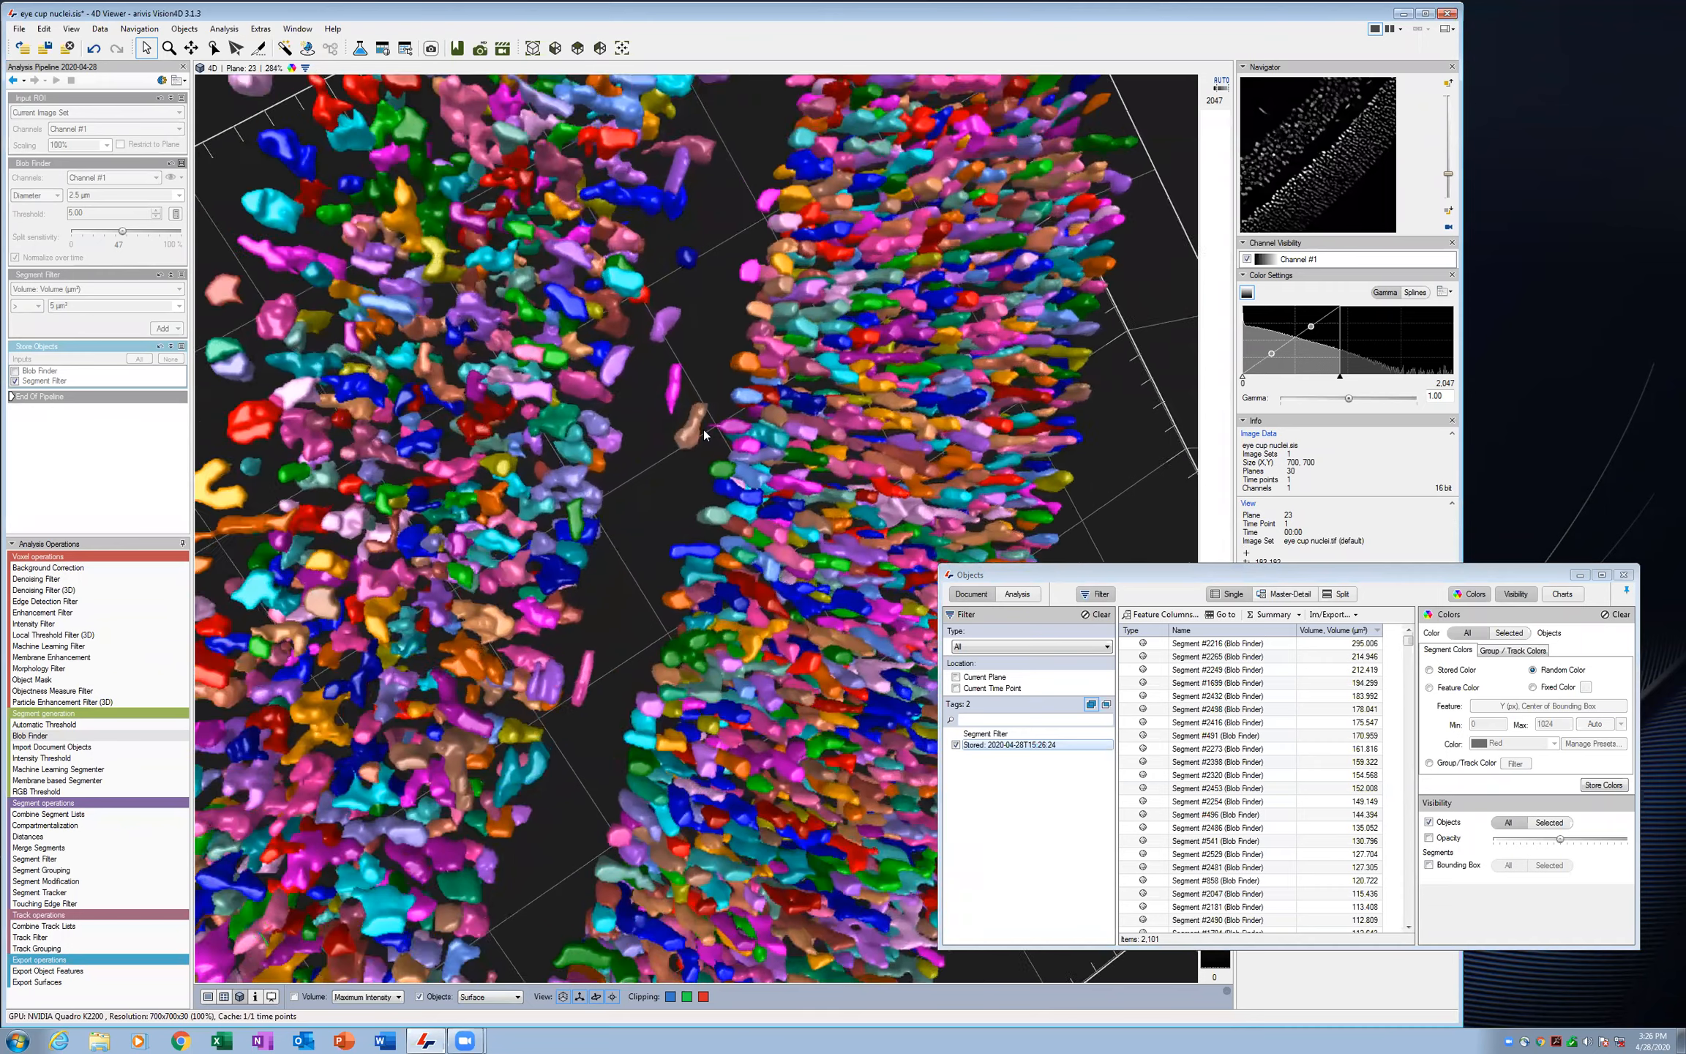
{"action": "scroll", "coordinate": [704, 432], "scroll_direction": "up", "scroll_amount": 1}
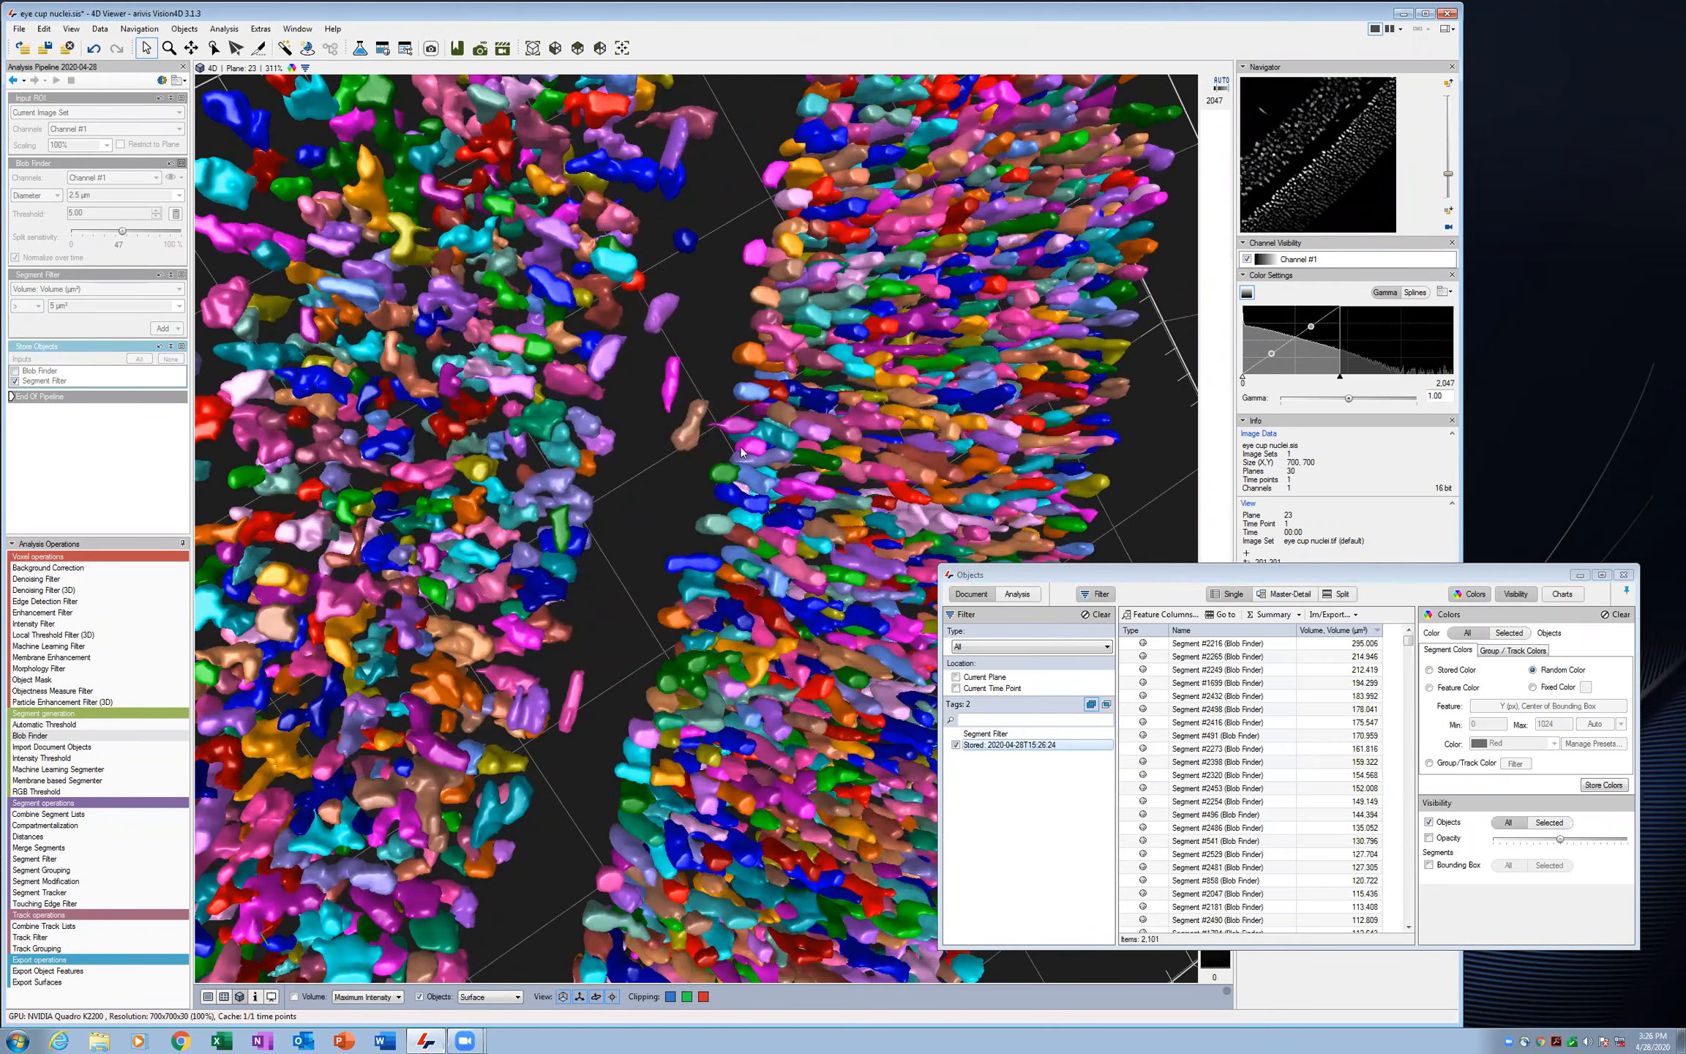
{"action": "left_click_drag", "start_coordinate": [683, 461], "coordinate": [634, 606]}
{"action": "scroll", "coordinate": [570, 800], "scroll_direction": "up", "scroll_amount": 6}
{"action": "scroll", "coordinate": [634, 606], "scroll_direction": "down", "scroll_amount": 2}
{"action": "scroll", "coordinate": [634, 606], "scroll_direction": "down", "scroll_amount": 5}
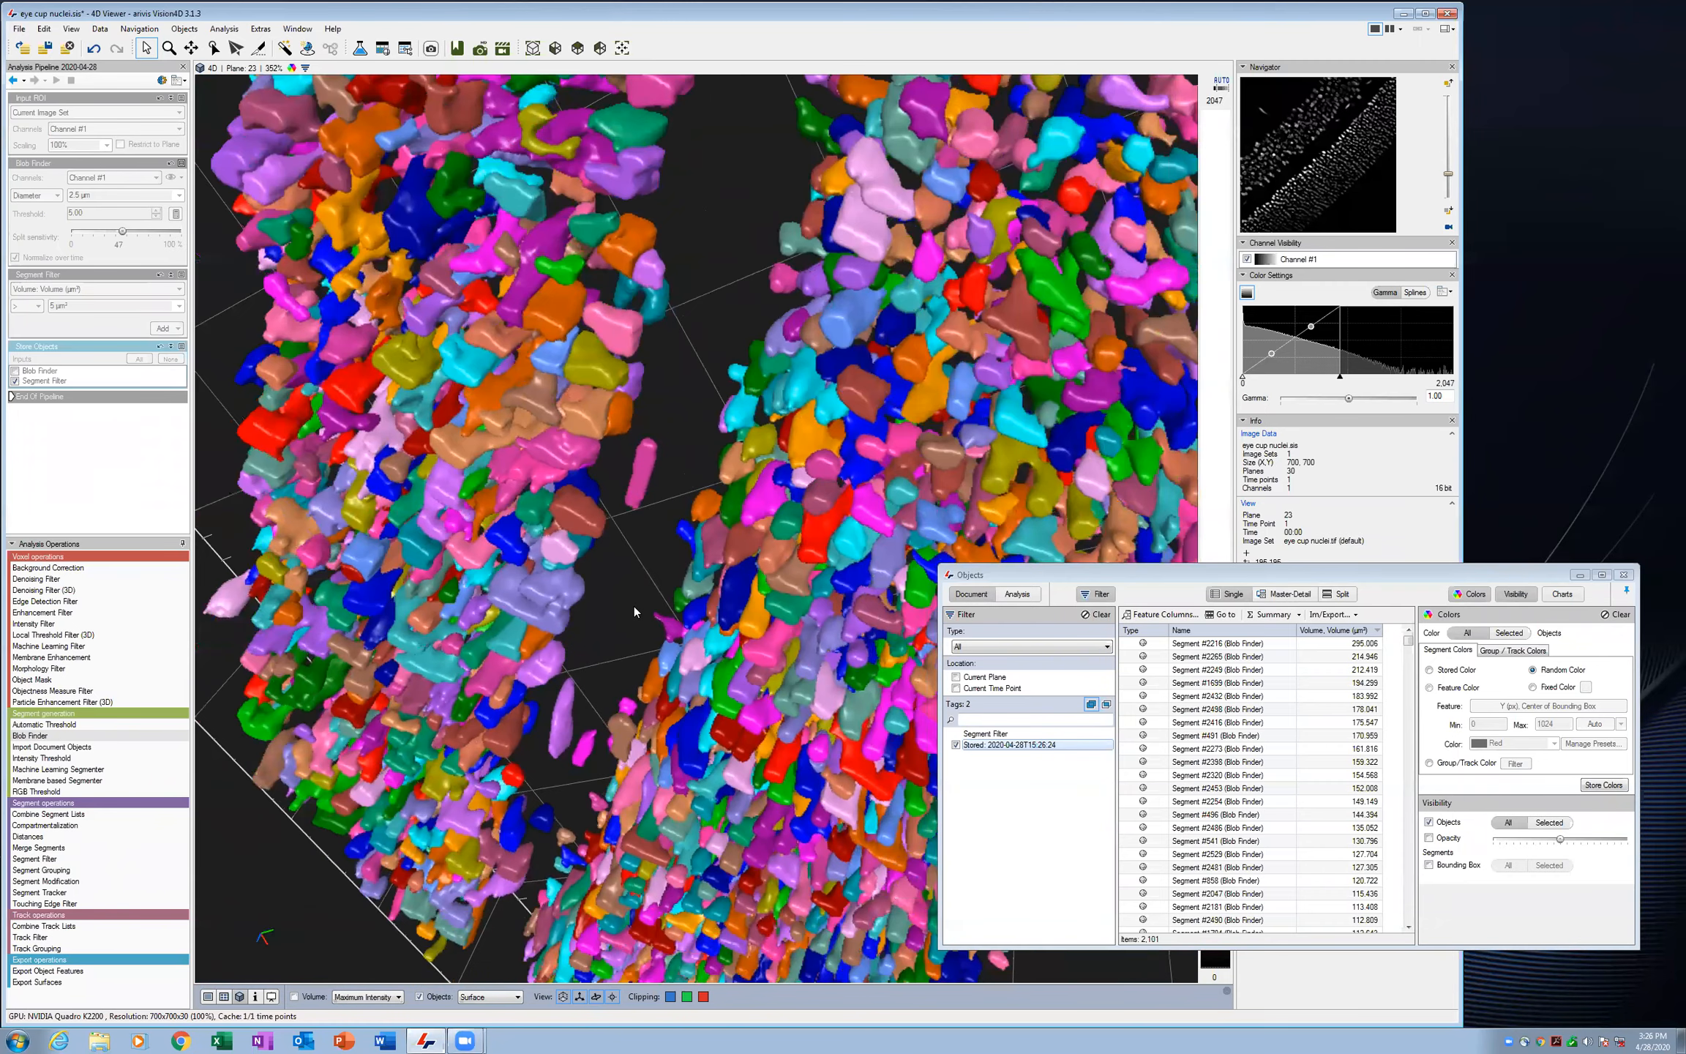
{"action": "left_click_drag", "start_coordinate": [459, 588], "coordinate": [655, 550]}
{"action": "scroll", "coordinate": [655, 550], "scroll_direction": "down", "scroll_amount": 1}
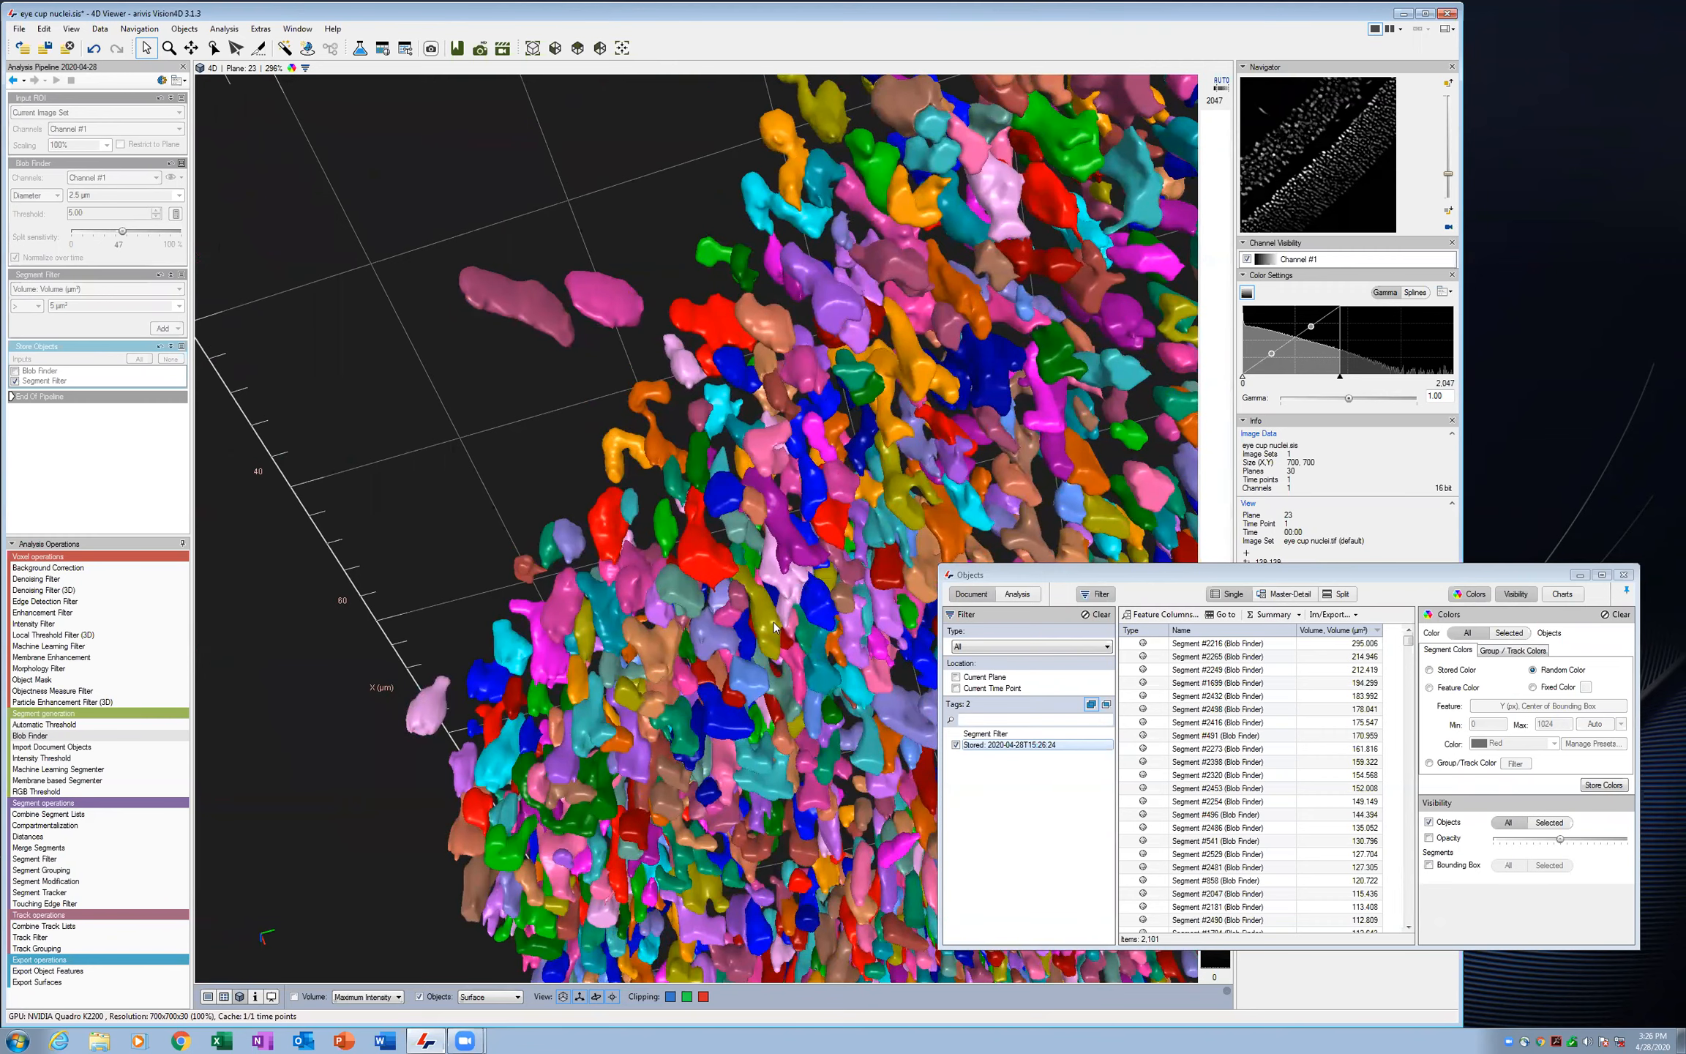
{"action": "scroll", "coordinate": [803, 627], "scroll_direction": "up", "scroll_amount": 1}
{"action": "right_click_drag", "start_coordinate": [803, 628], "coordinate": [763, 633]}
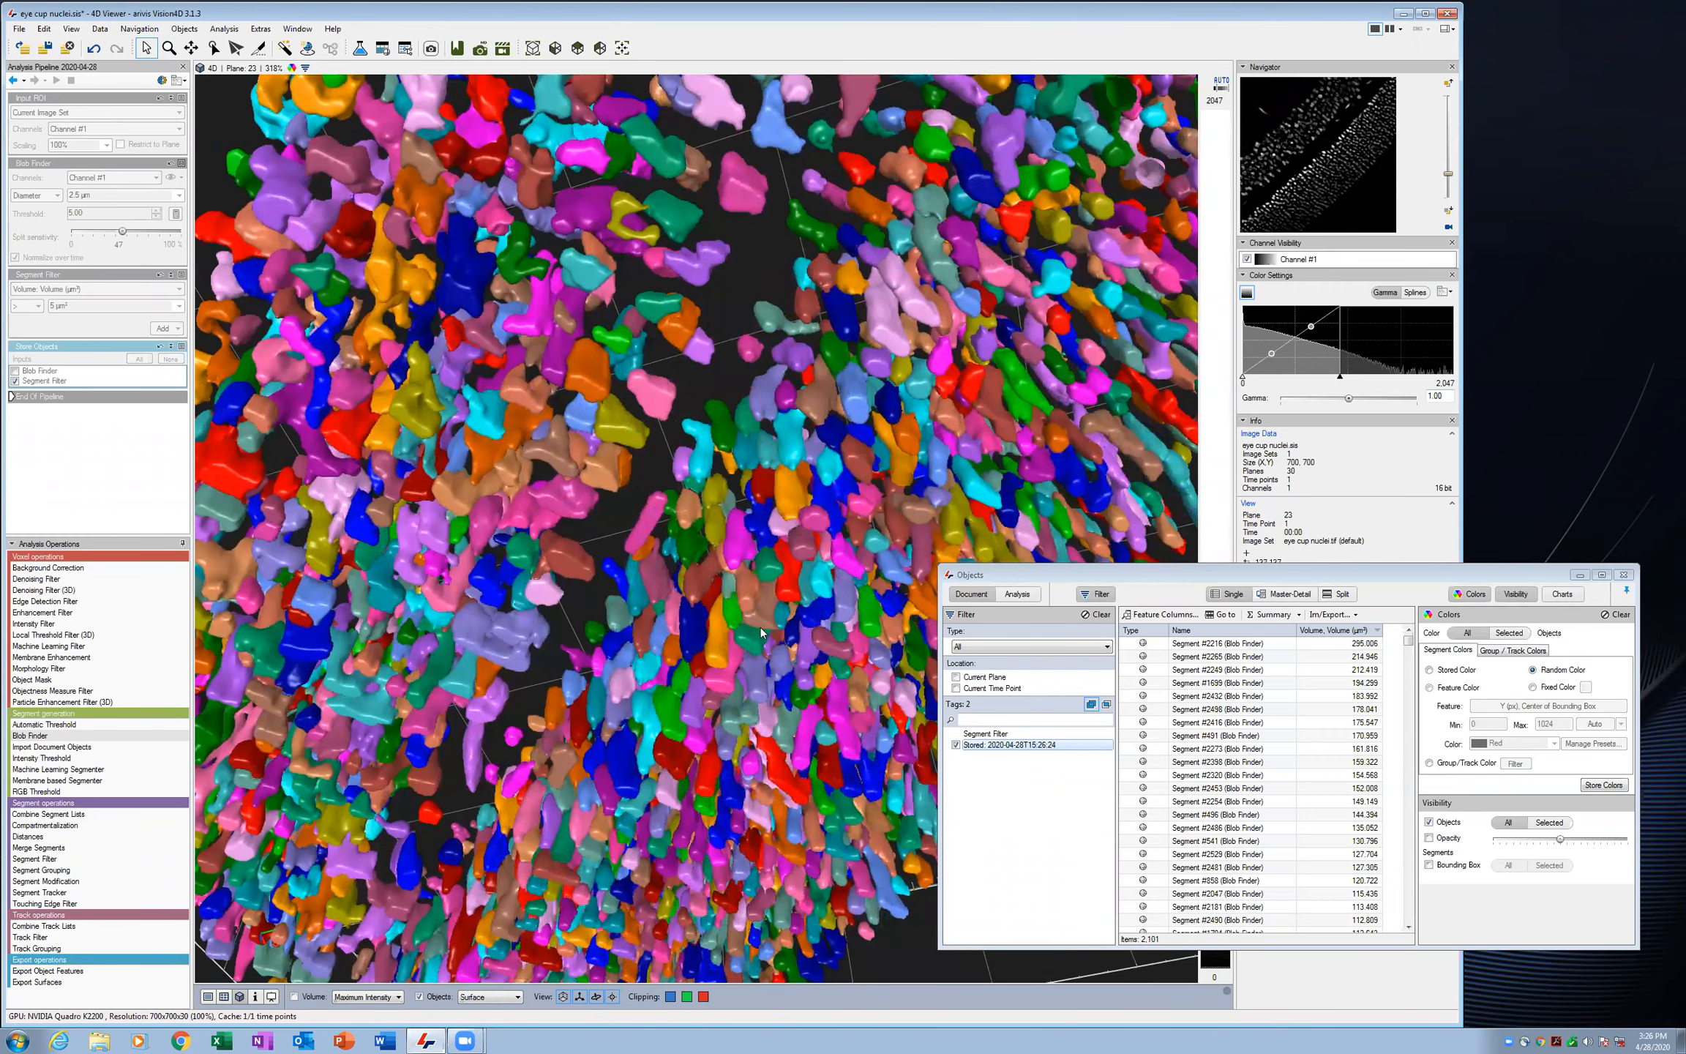
{"action": "left_click_drag", "start_coordinate": [490, 469], "coordinate": [542, 873]}
{"action": "scroll", "coordinate": [536, 856], "scroll_direction": "down", "scroll_amount": 2}
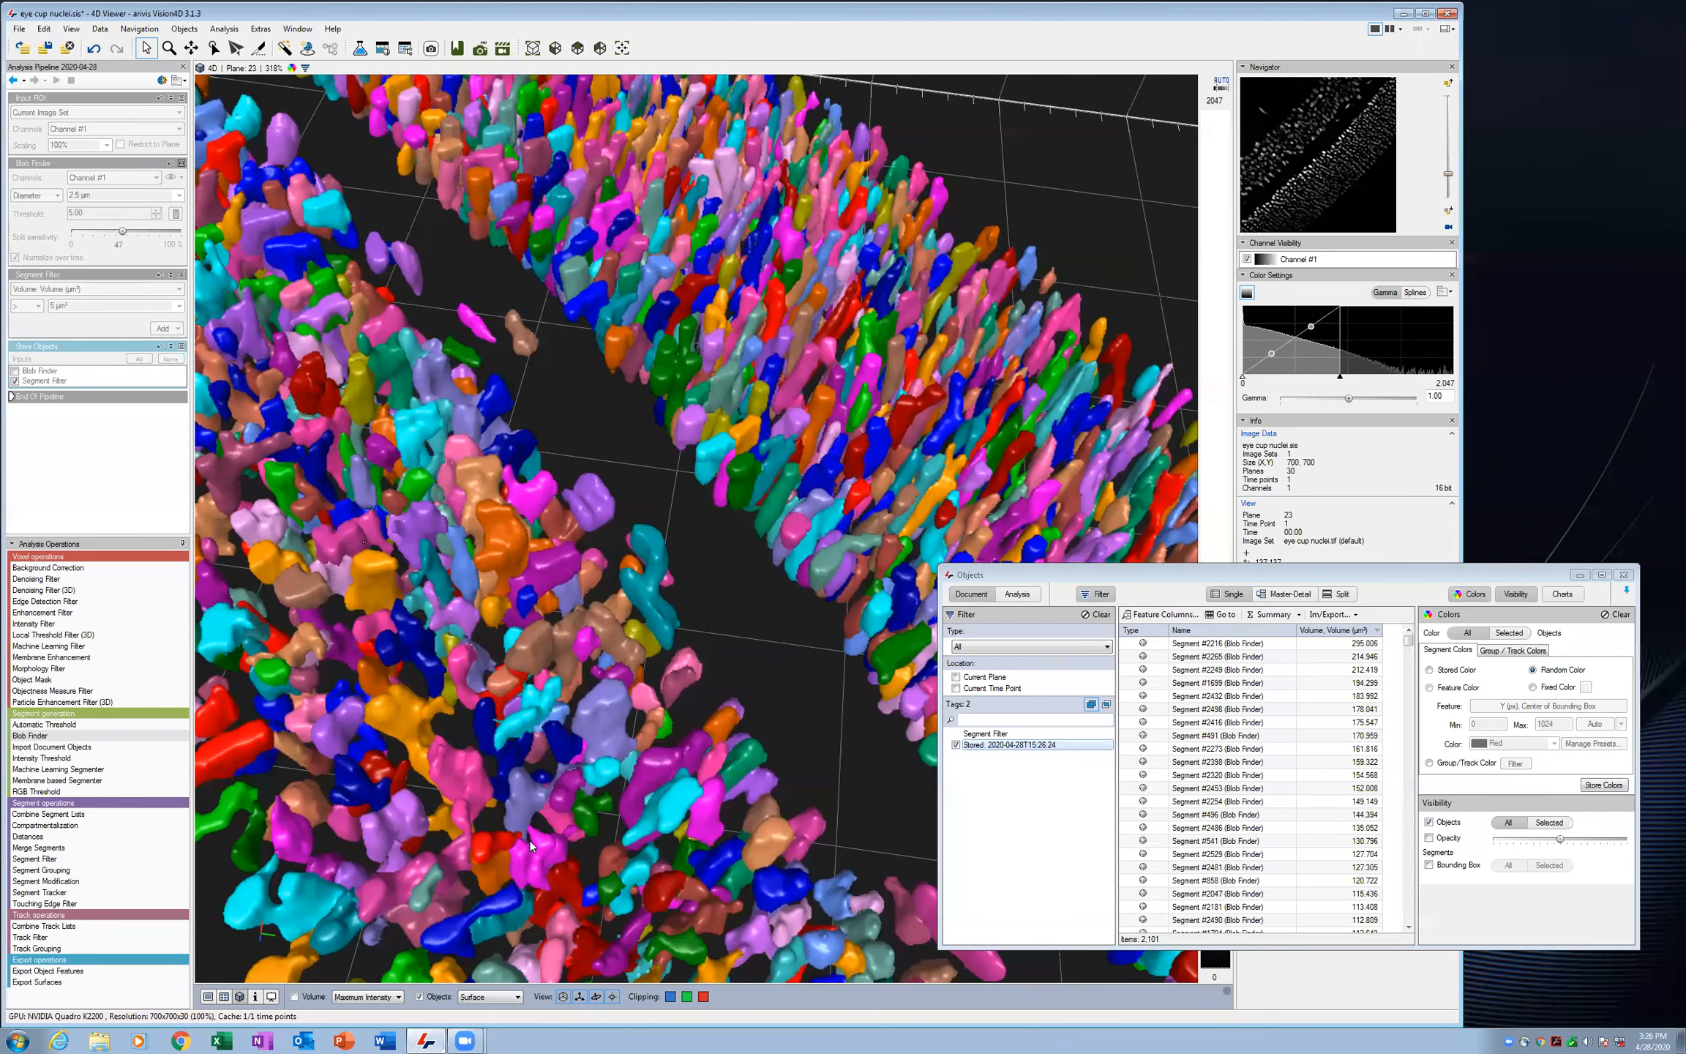
{"action": "scroll", "coordinate": [513, 756], "scroll_direction": "up", "scroll_amount": 7}
{"action": "scroll", "coordinate": [509, 828], "scroll_direction": "up", "scroll_amount": 1}
{"action": "left_click_drag", "start_coordinate": [509, 828], "coordinate": [582, 749]}
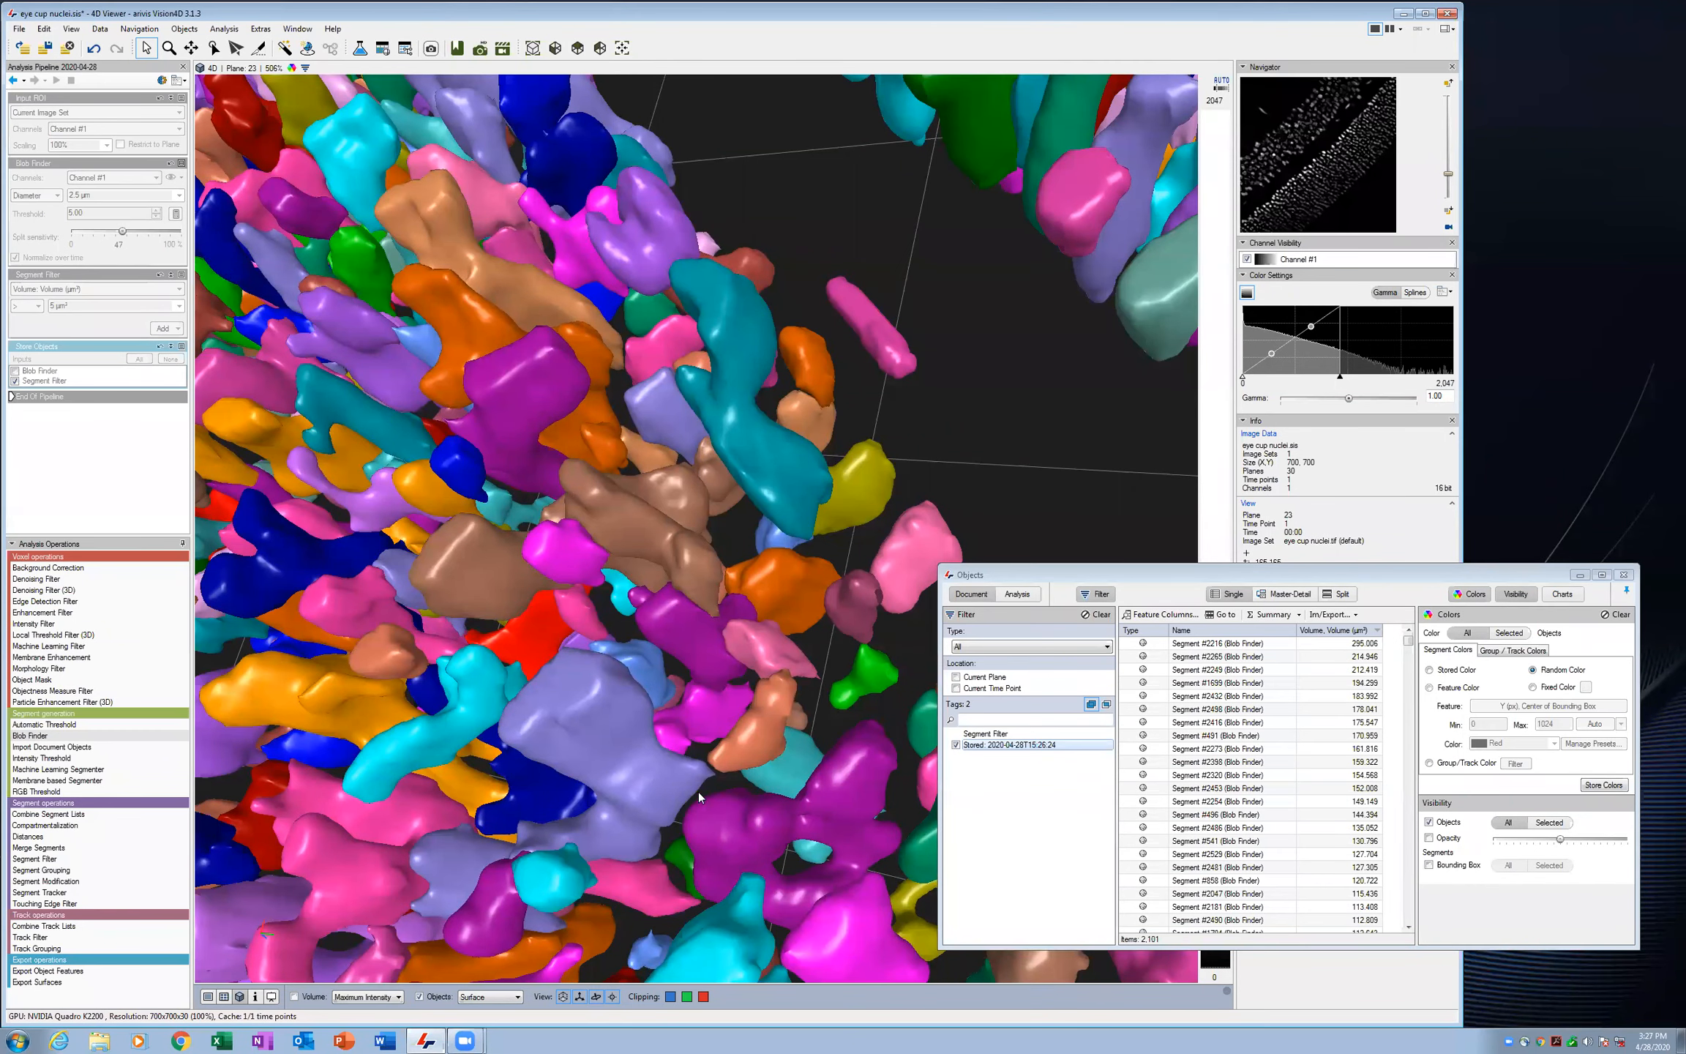
{"action": "left_click_drag", "start_coordinate": [515, 701], "coordinate": [607, 721]}
{"action": "left_click_drag", "start_coordinate": [586, 444], "coordinate": [755, 571]}
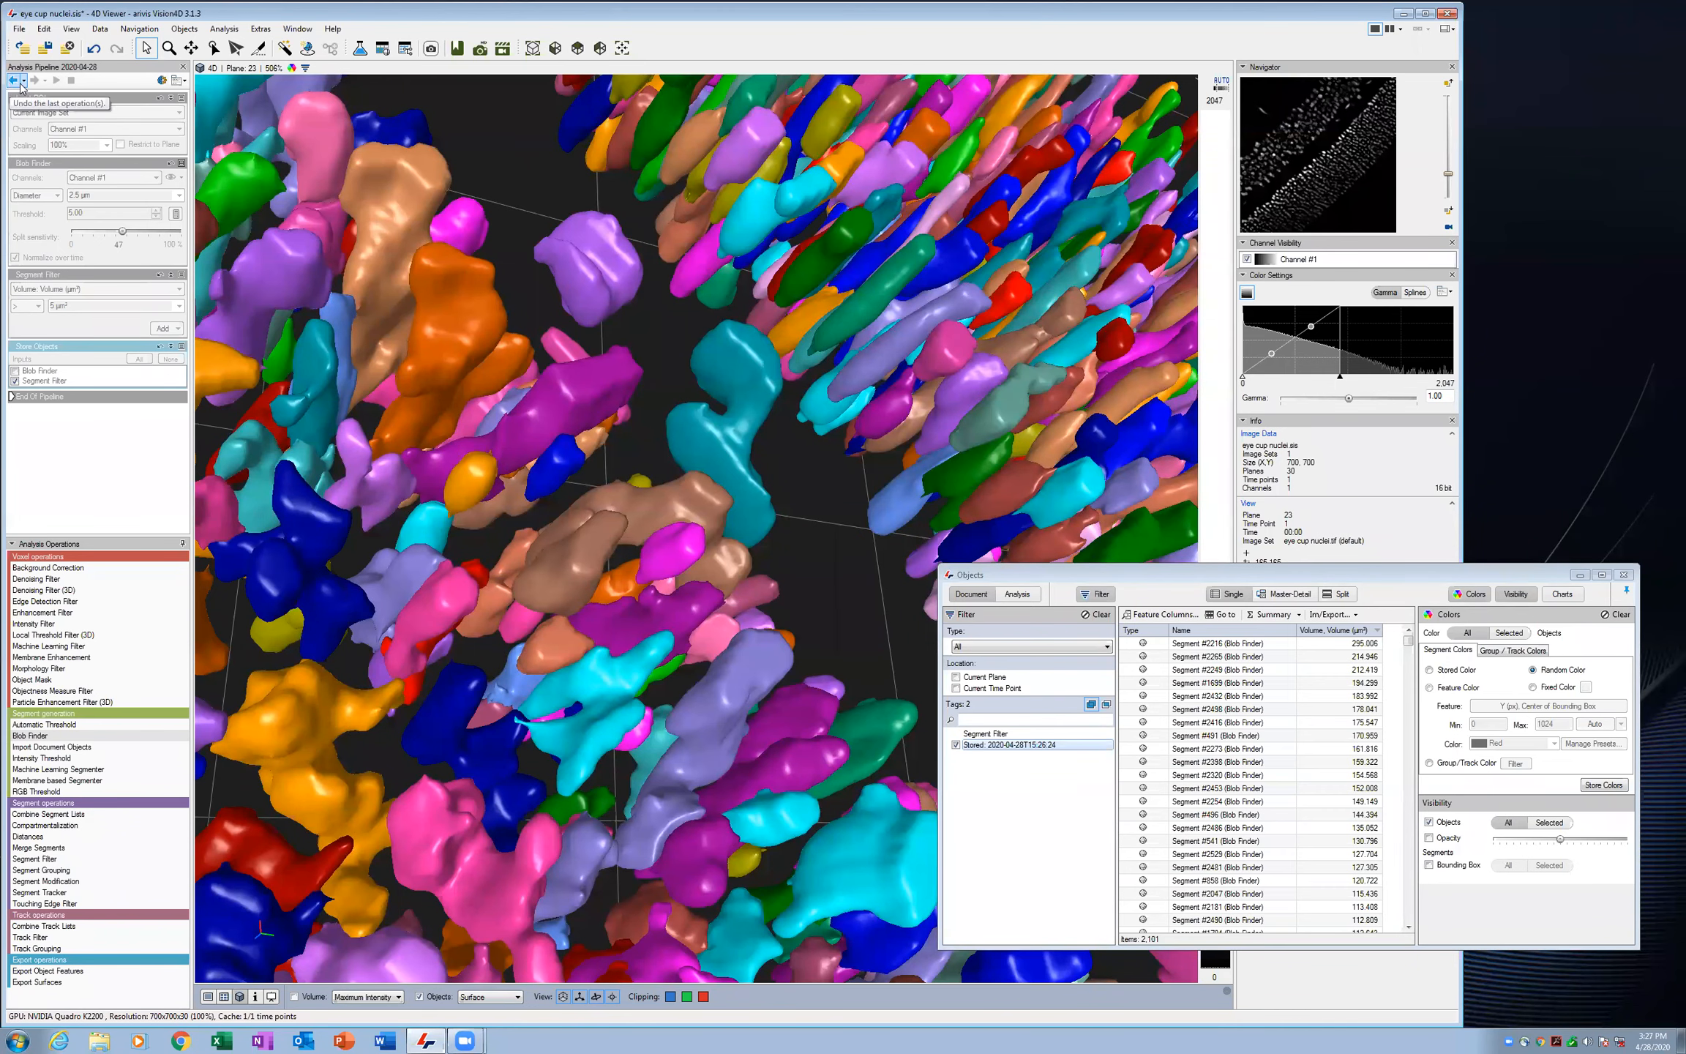
Close the analysis pipeline, return to the 2D view and delete all stored Blob Finder segments
{"action": "left_click", "coordinate": [183, 67]}
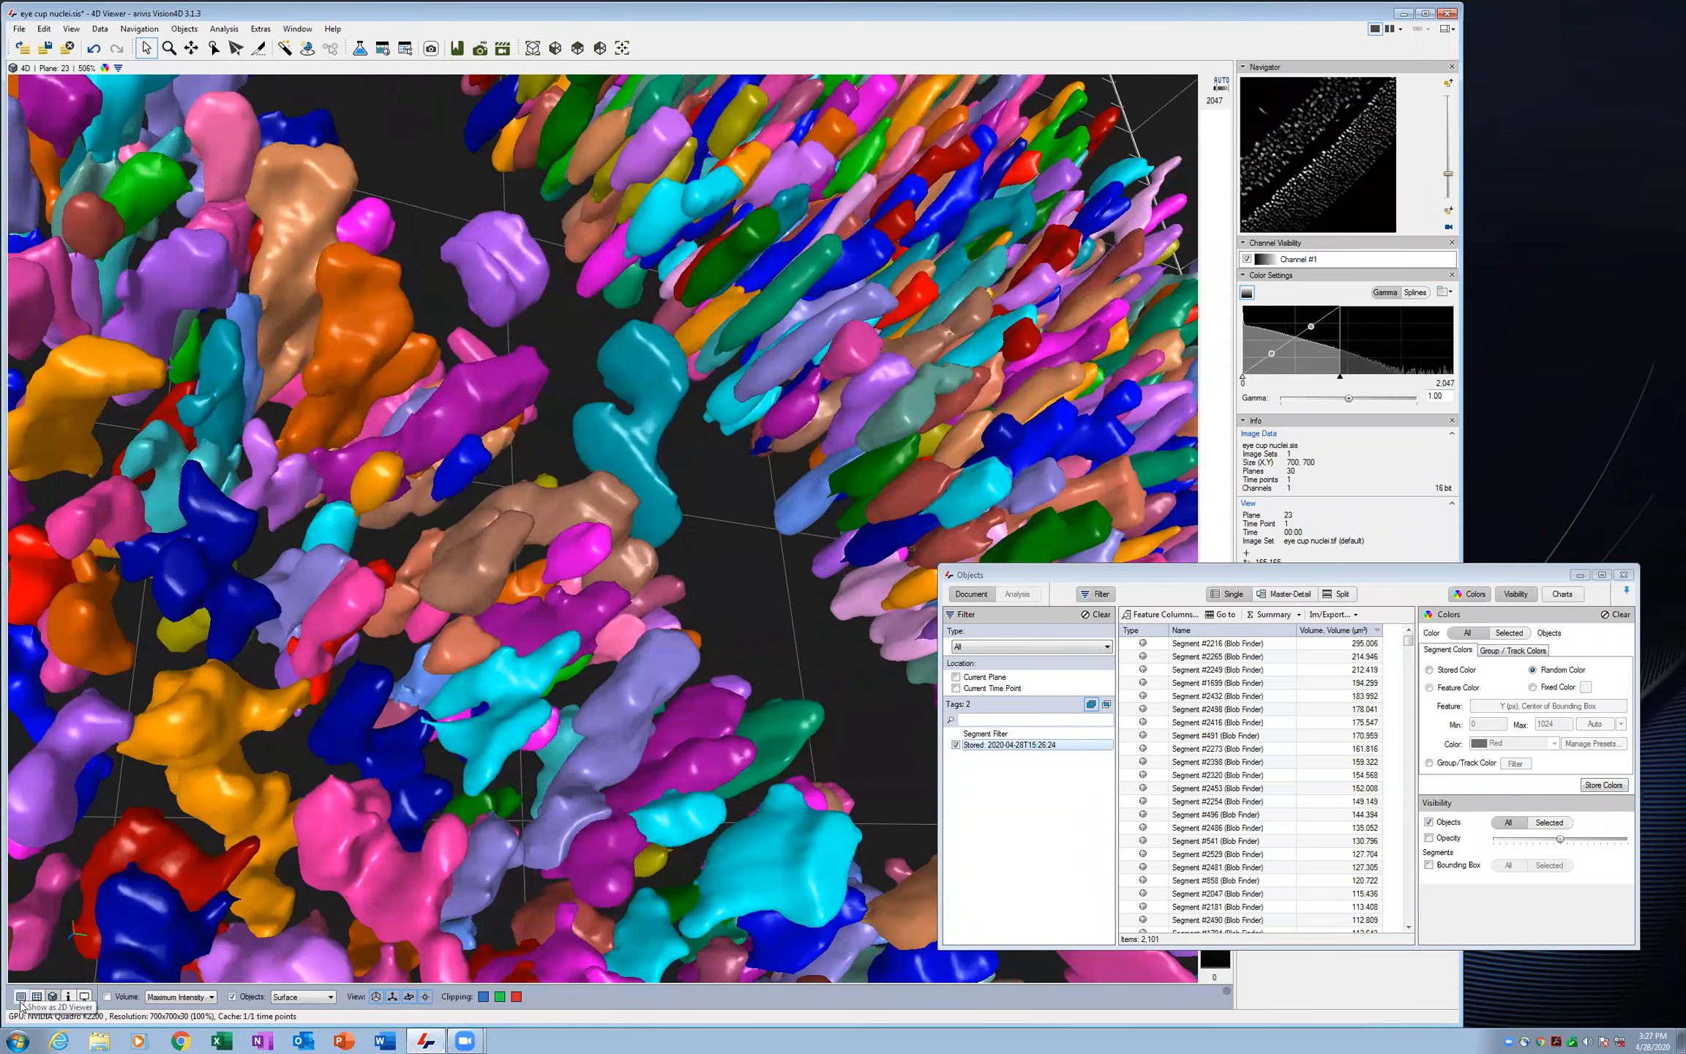
{"action": "left_click", "coordinate": [21, 996]}
{"action": "left_click", "coordinate": [1200, 644]}
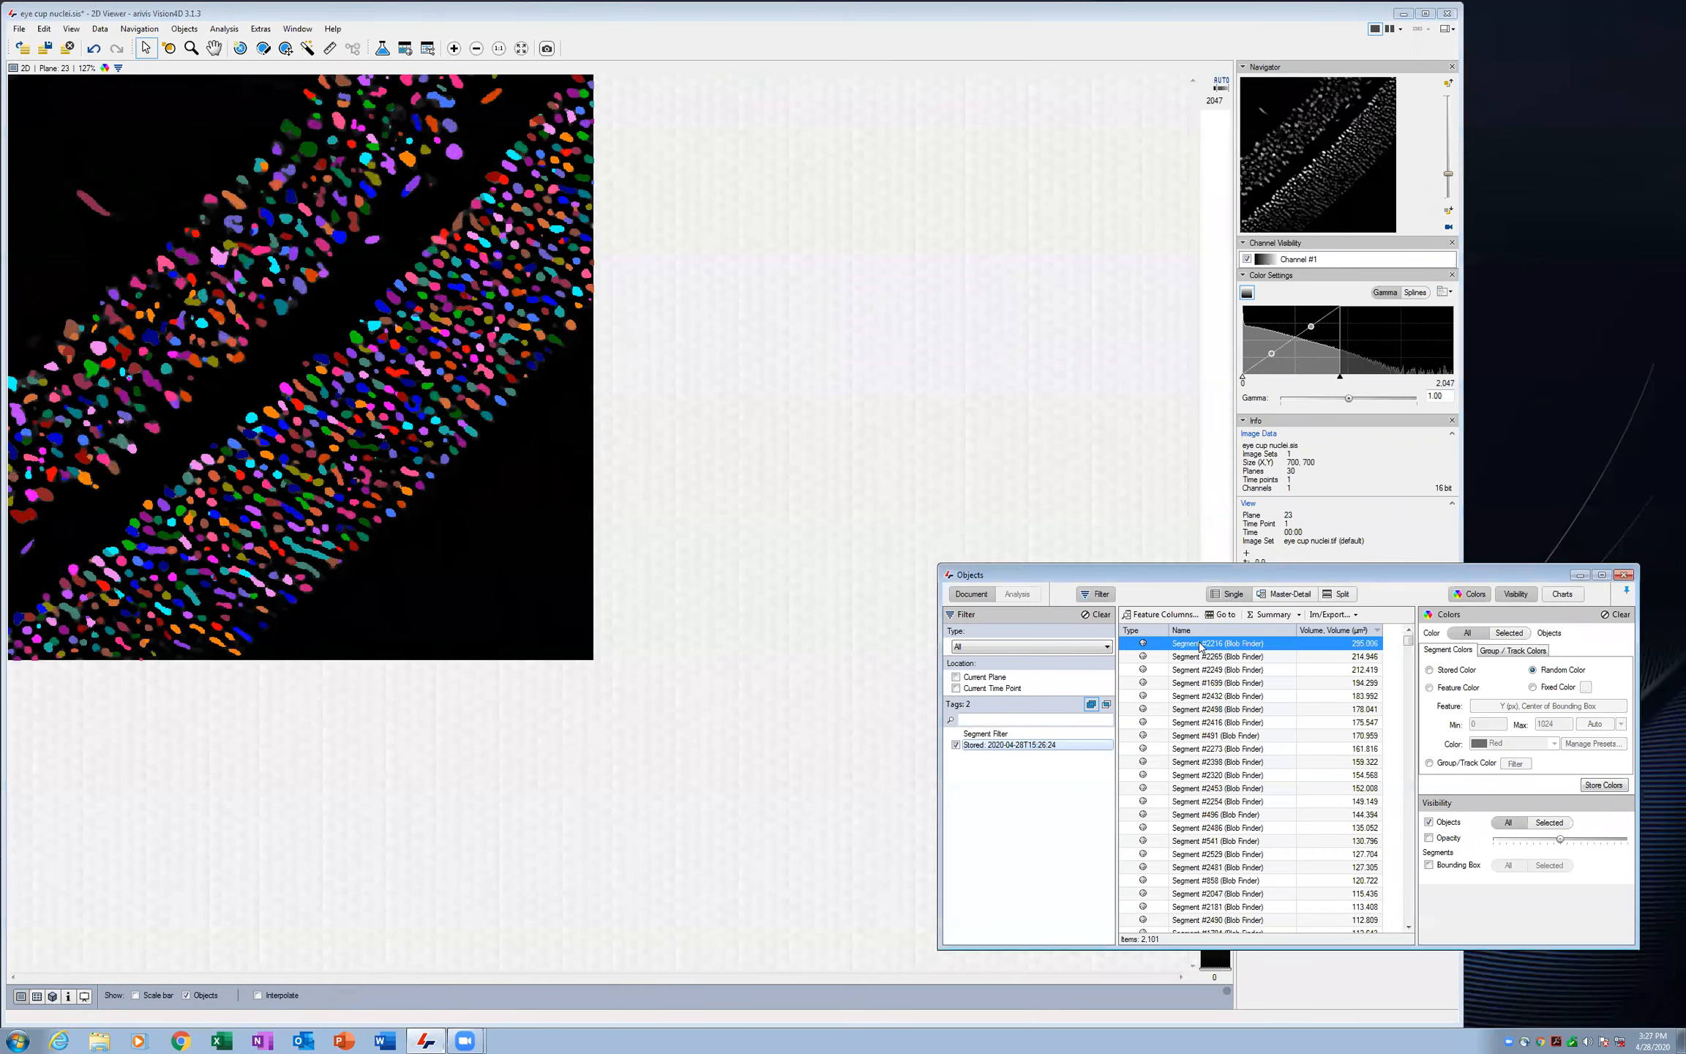
{"action": "key", "text": "ctrl+a"}
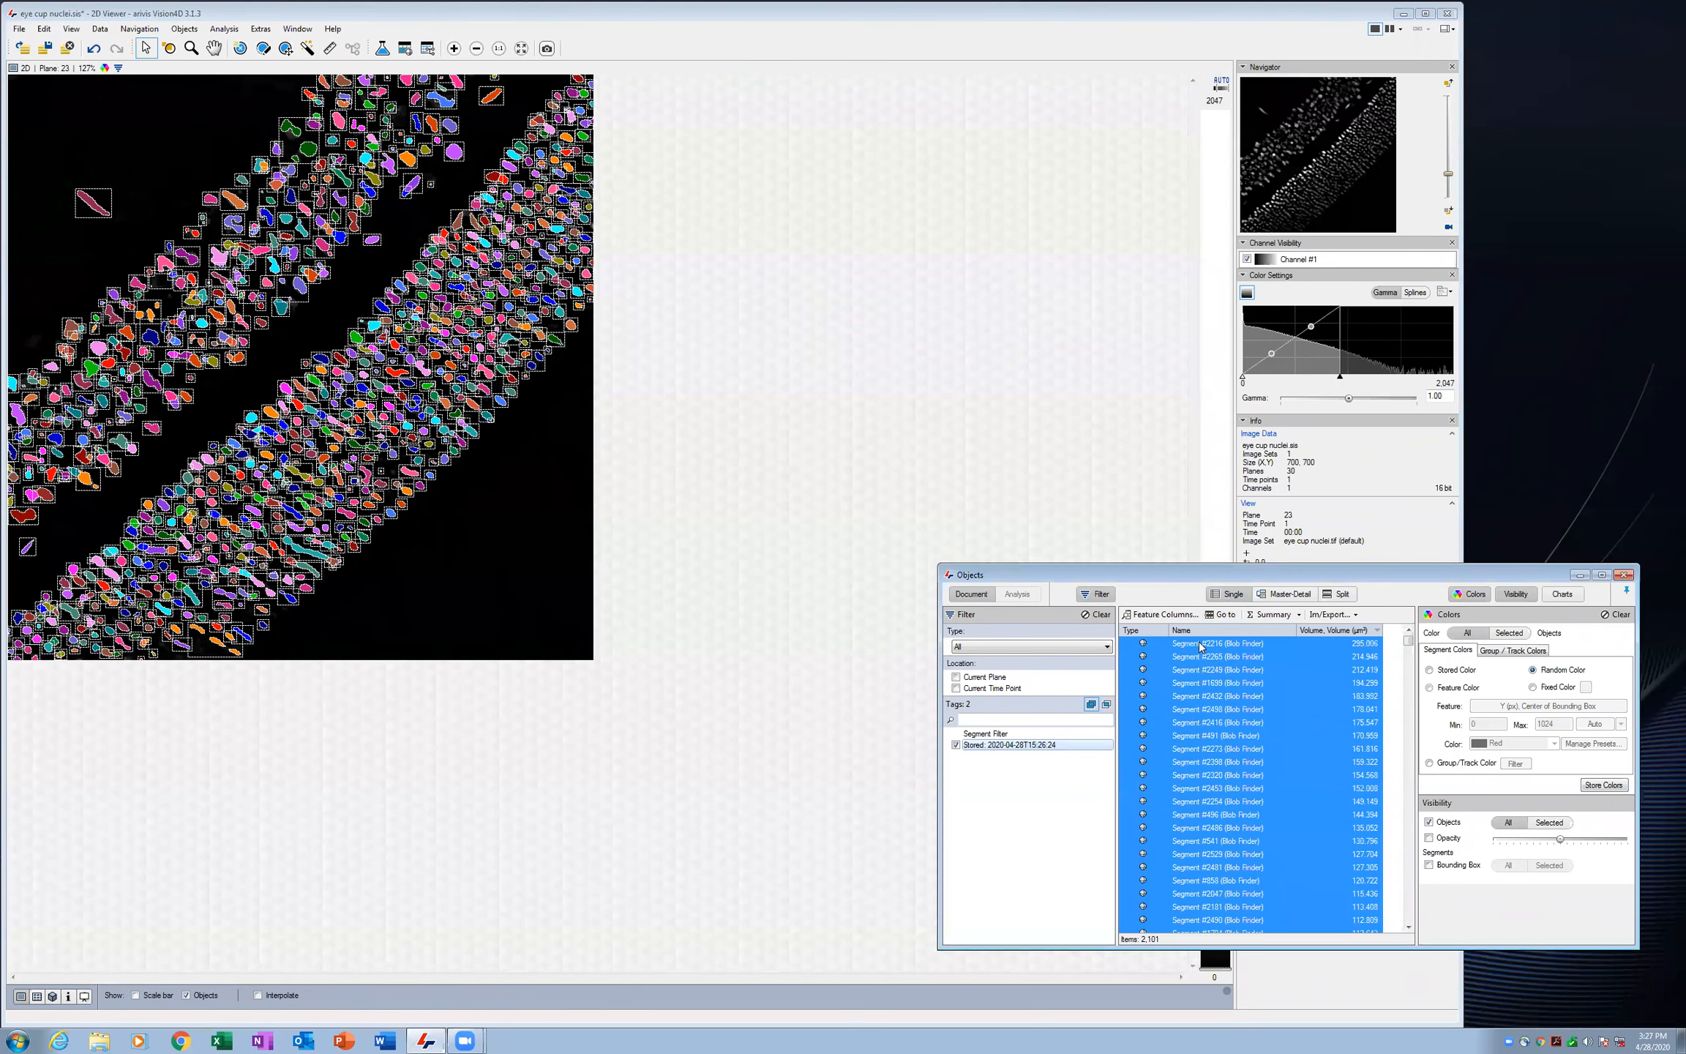
{"action": "key", "text": "Delete"}
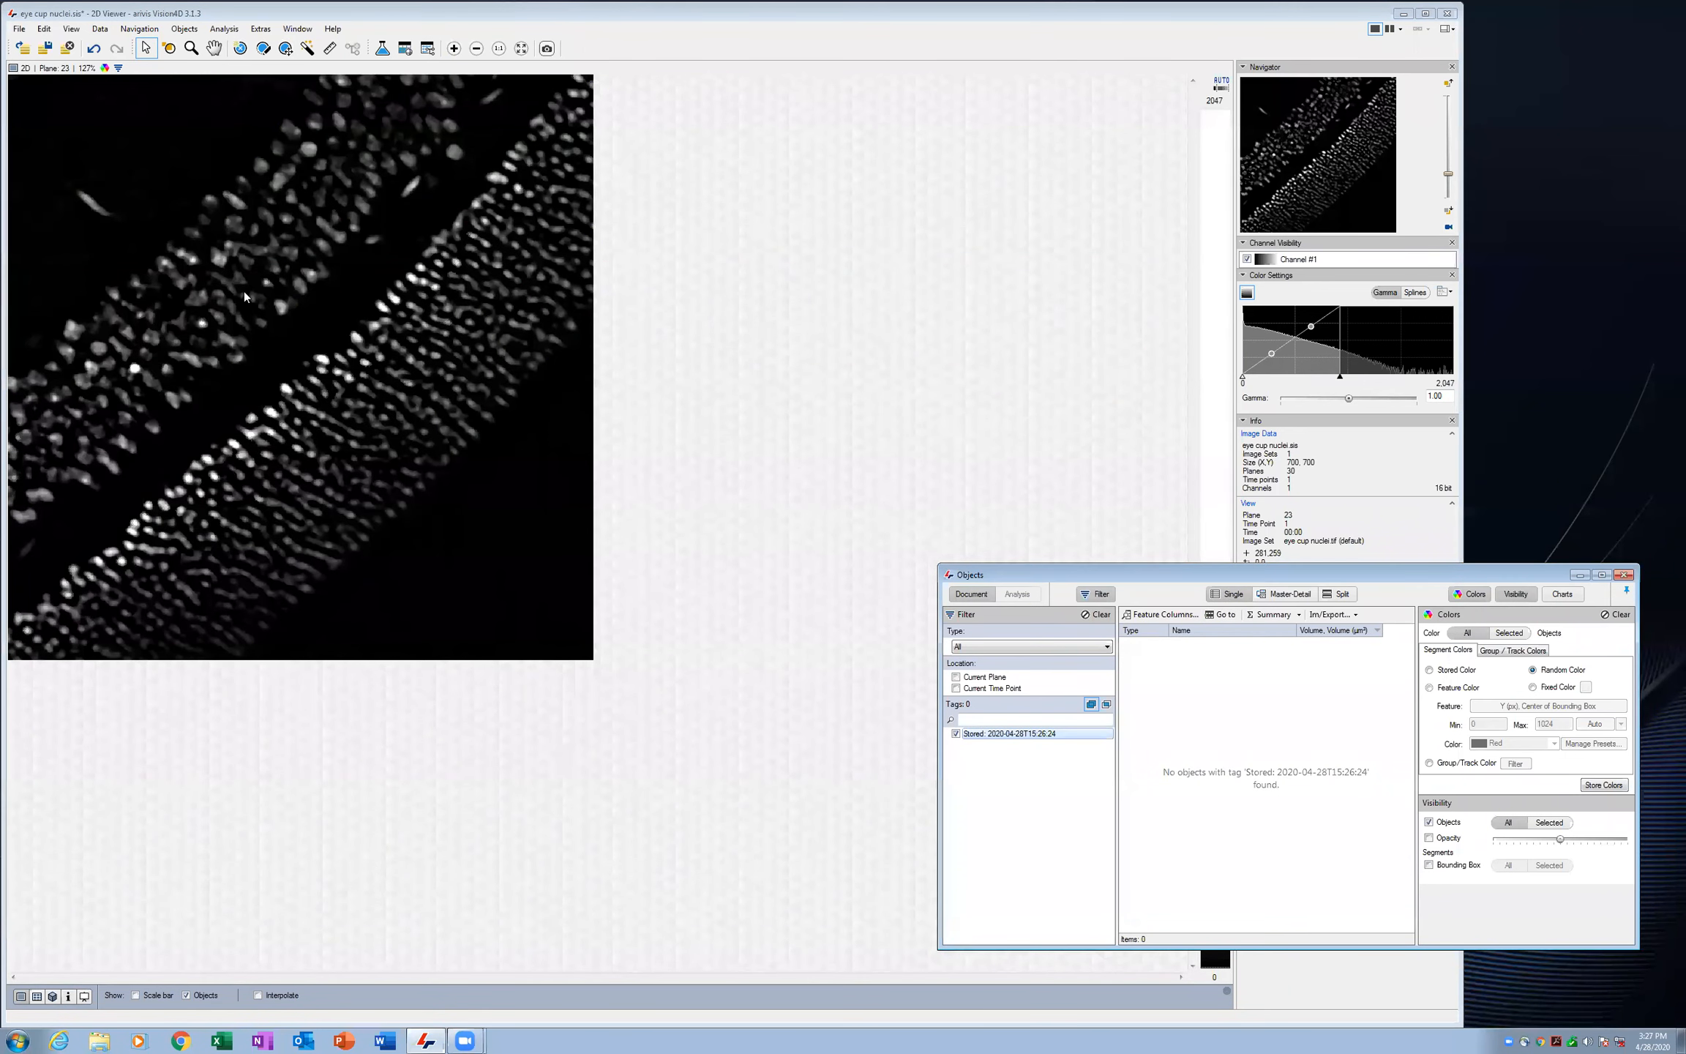
Paint the isolated elongated nucleus on plane 25 as a new object, using a brush radius of 16
{"action": "scroll", "coordinate": [244, 291], "scroll_direction": "up", "scroll_amount": 3}
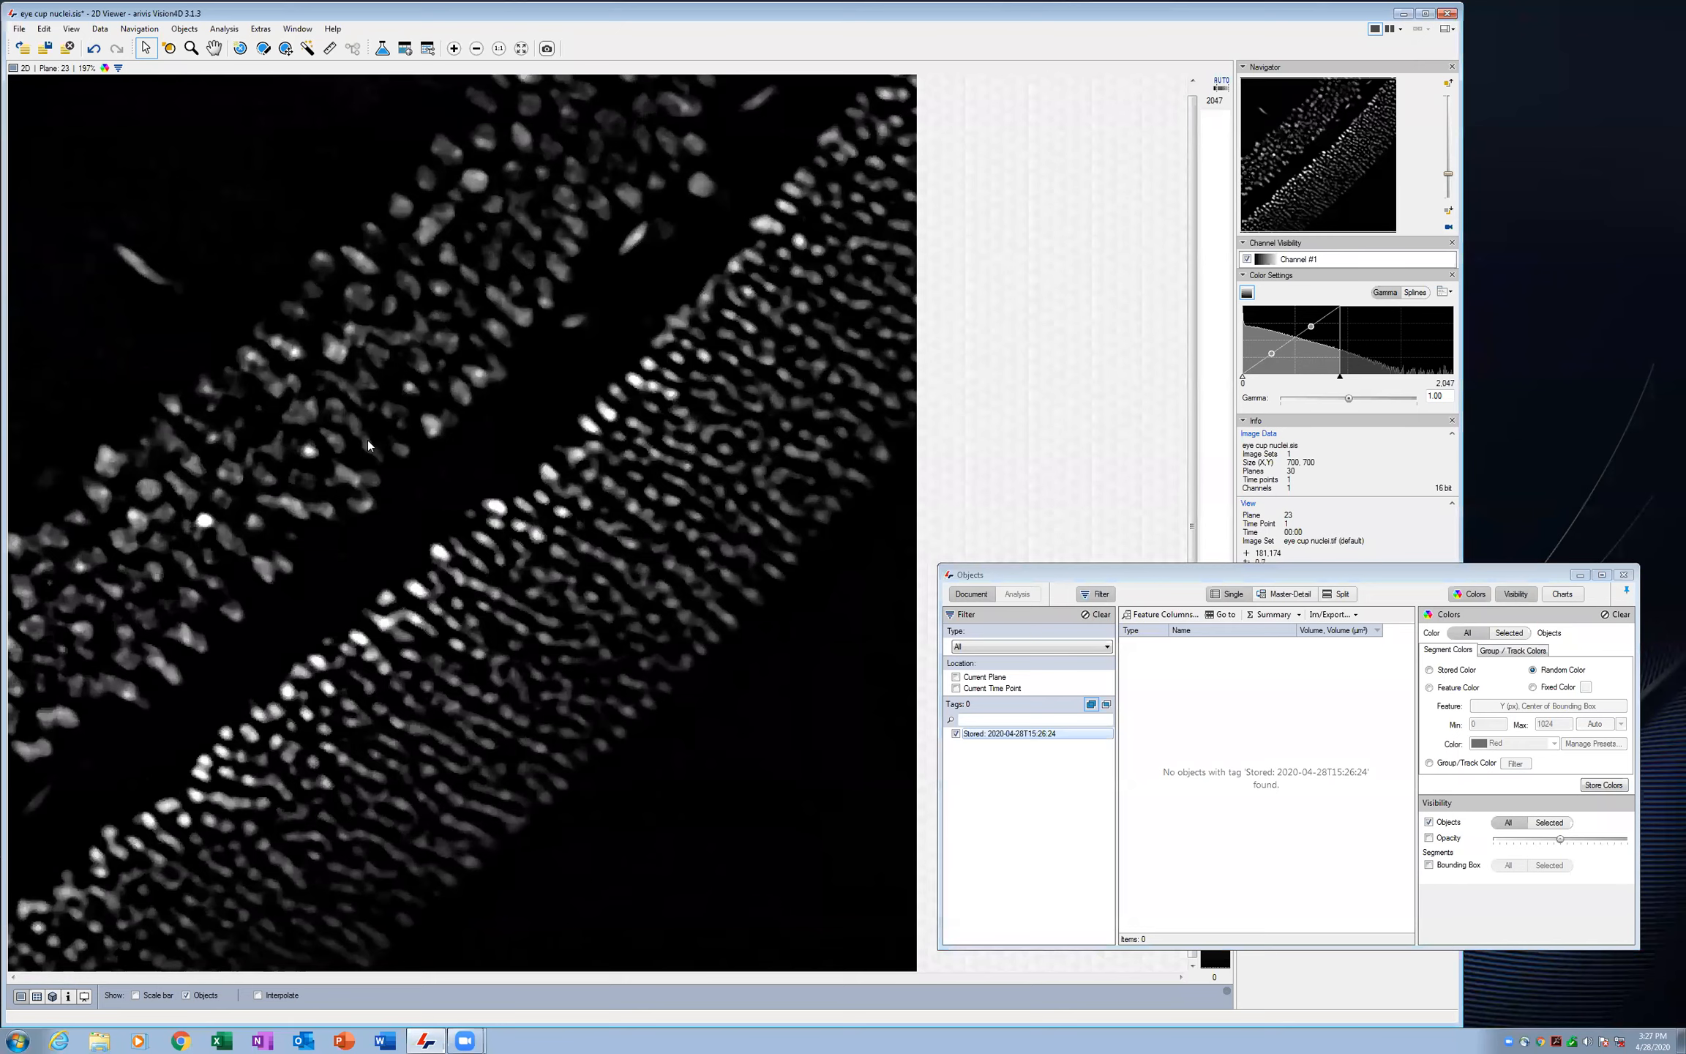
{"action": "scroll", "coordinate": [338, 398], "scroll_direction": "up", "scroll_amount": 1}
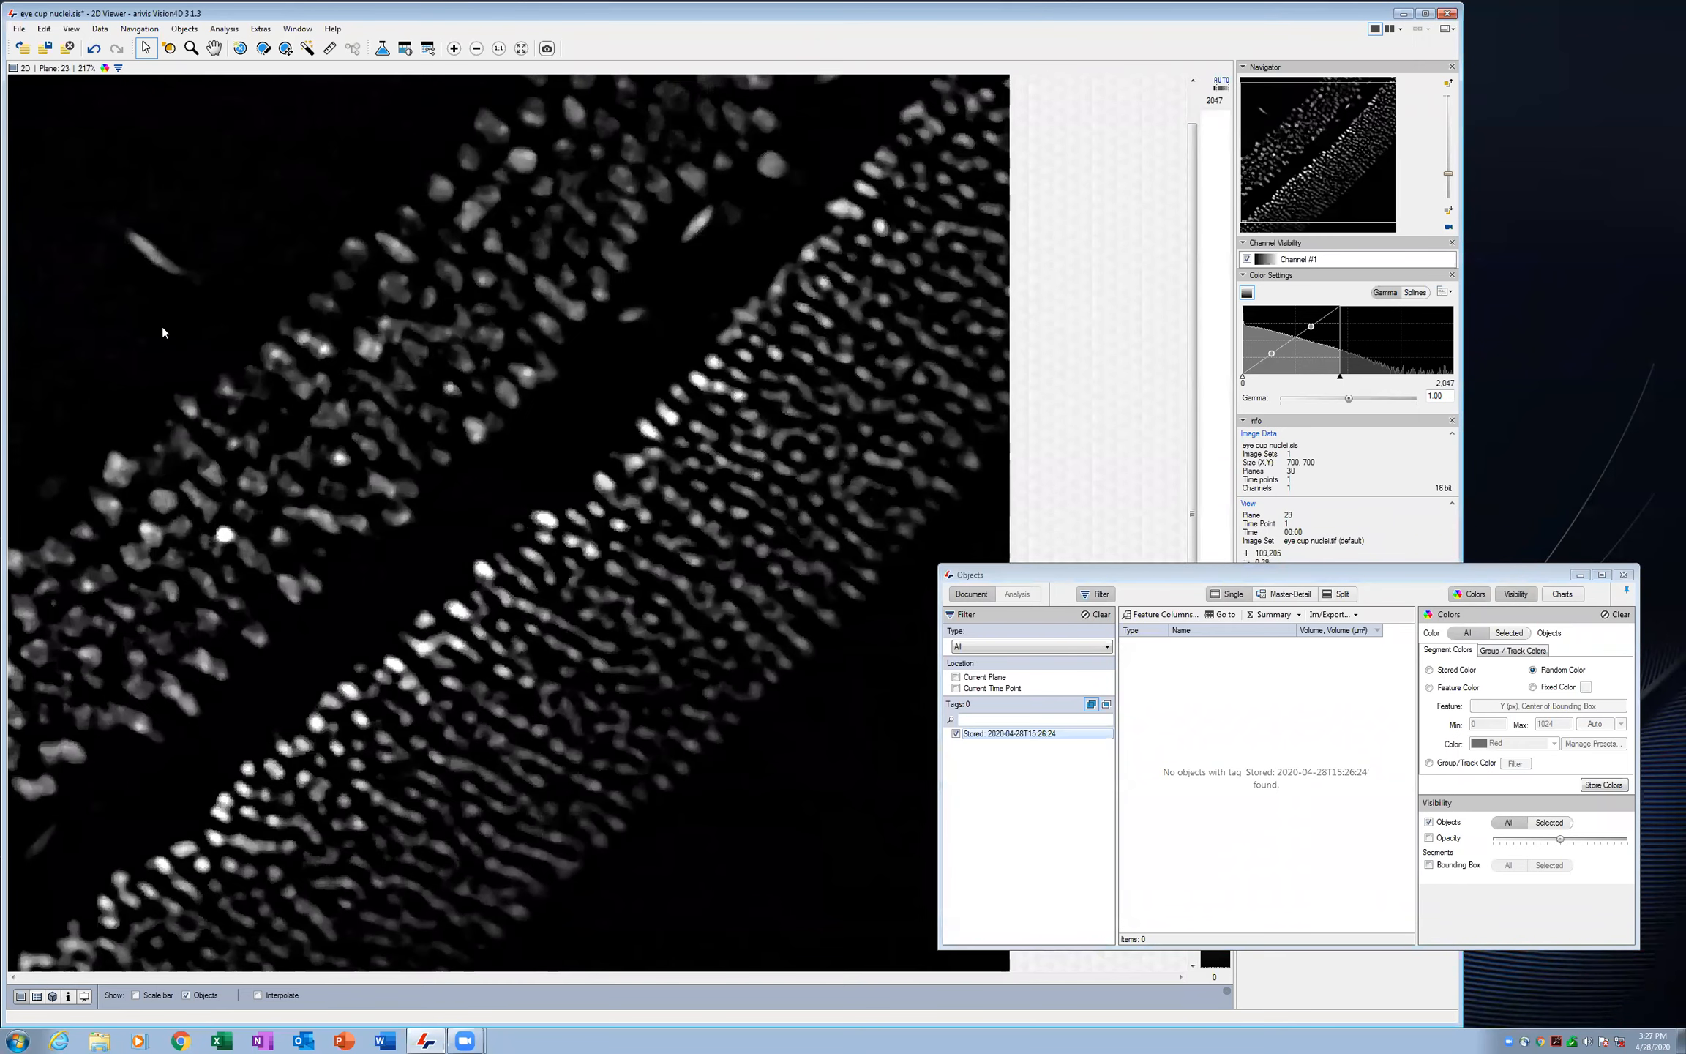
{"action": "scroll", "coordinate": [163, 304], "scroll_direction": "up", "scroll_amount": 3}
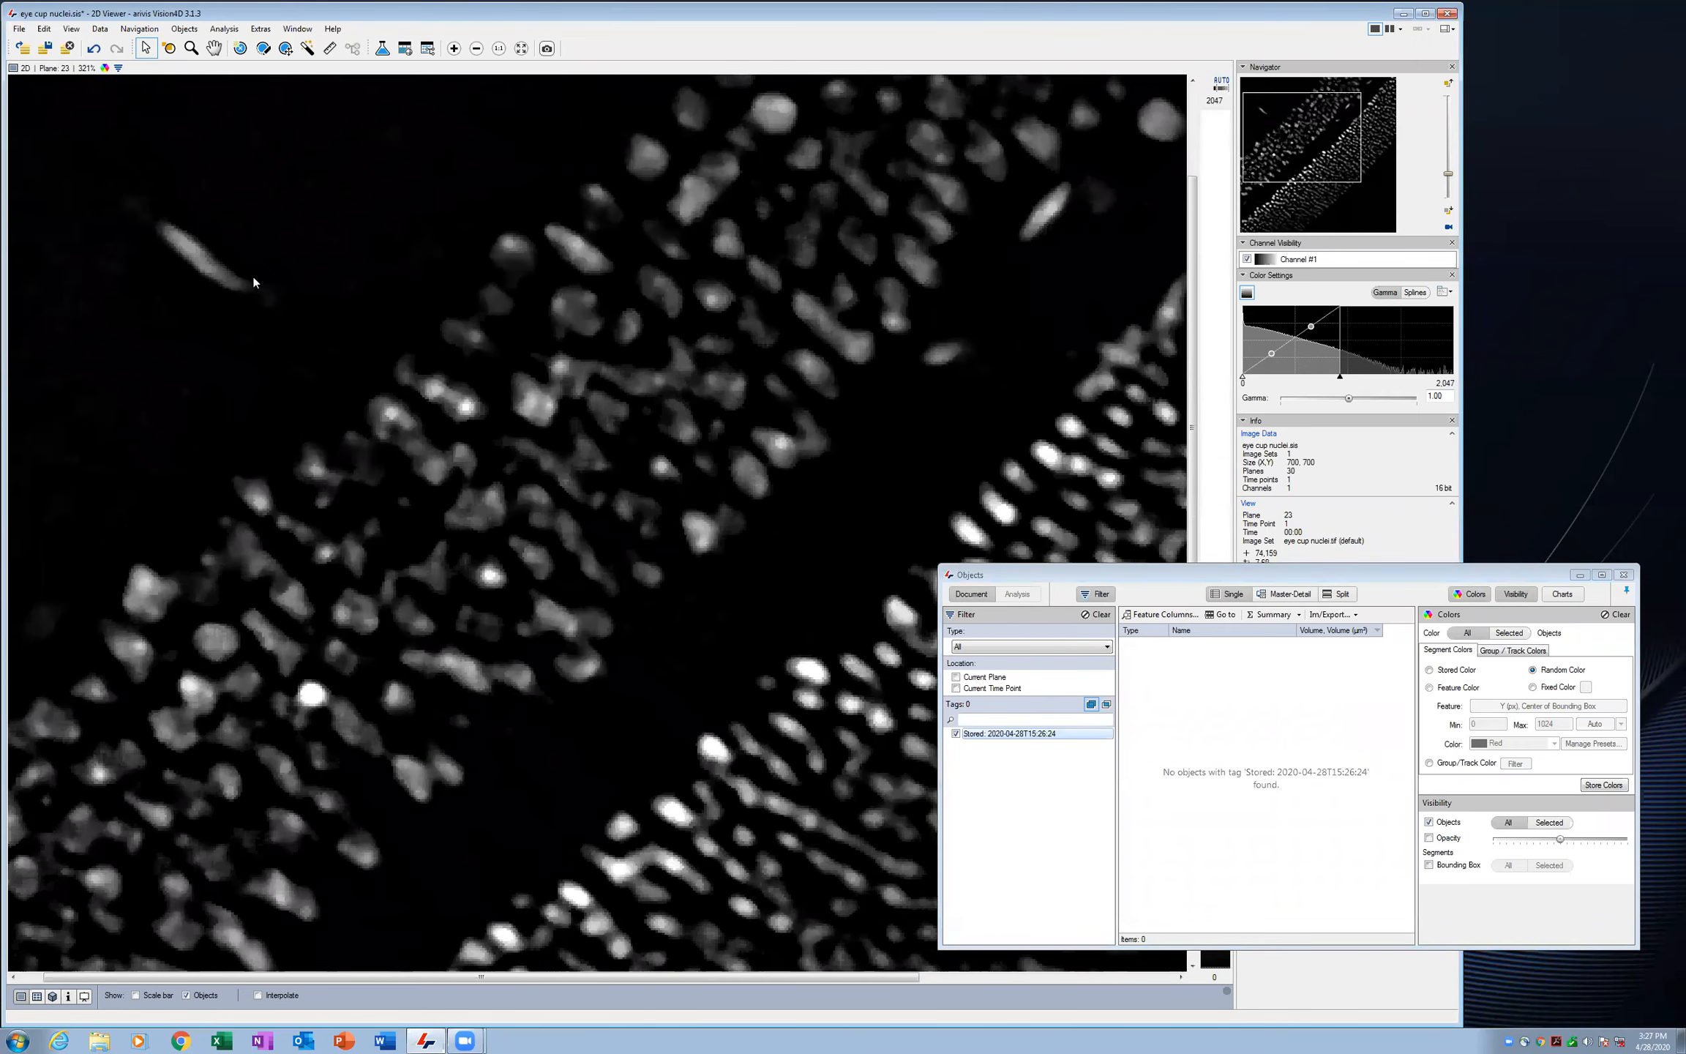
{"action": "left_click_drag", "start_coordinate": [1448, 178], "coordinate": [1450, 163]}
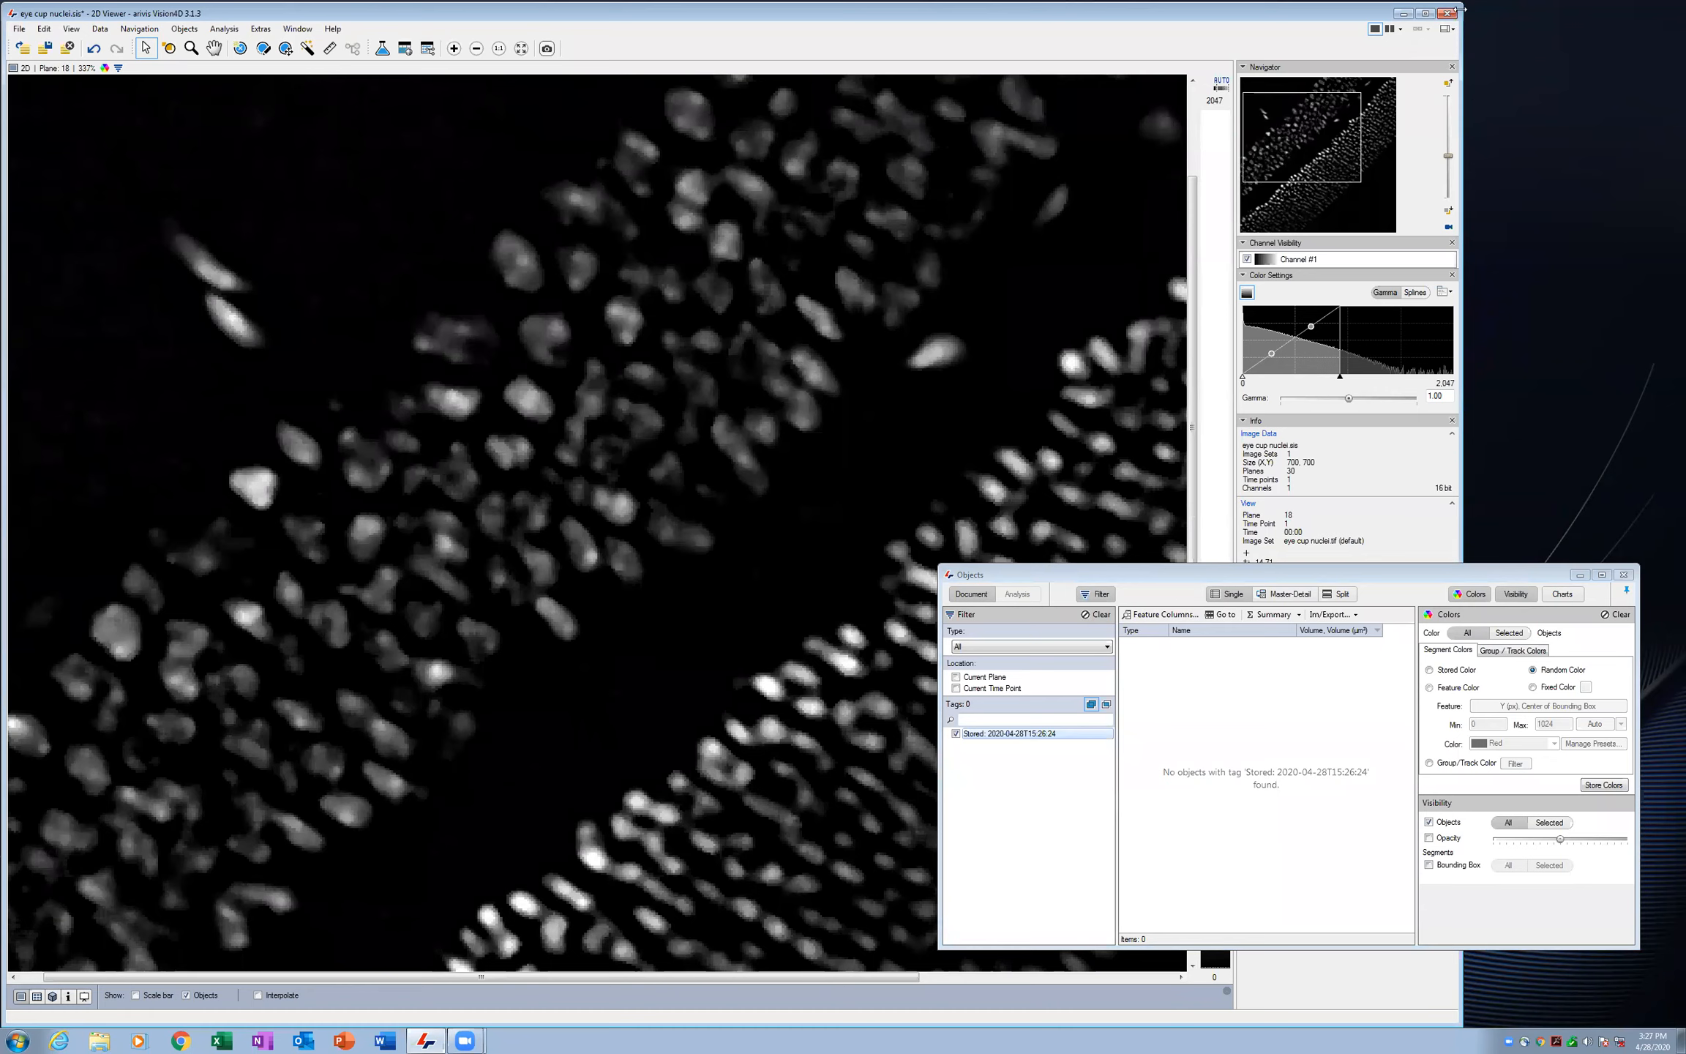
{"action": "left_click_drag", "start_coordinate": [1448, 159], "coordinate": [1449, 180]}
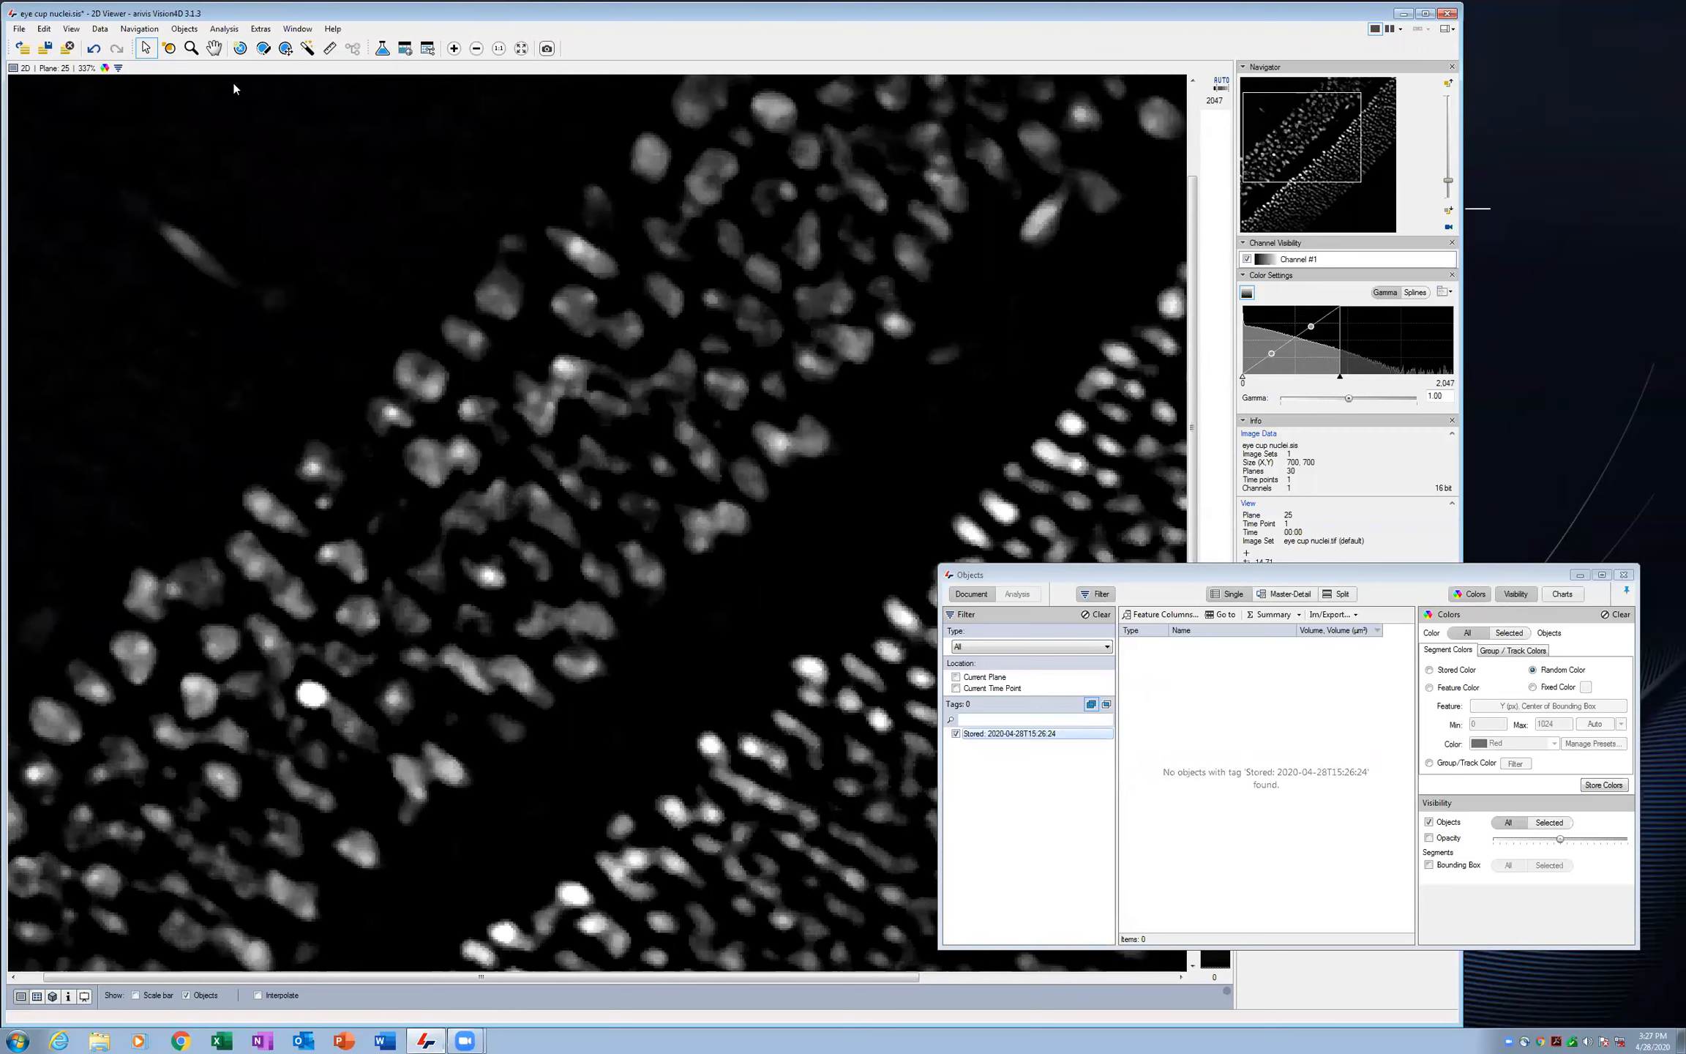
{"action": "left_click", "coordinate": [263, 49]}
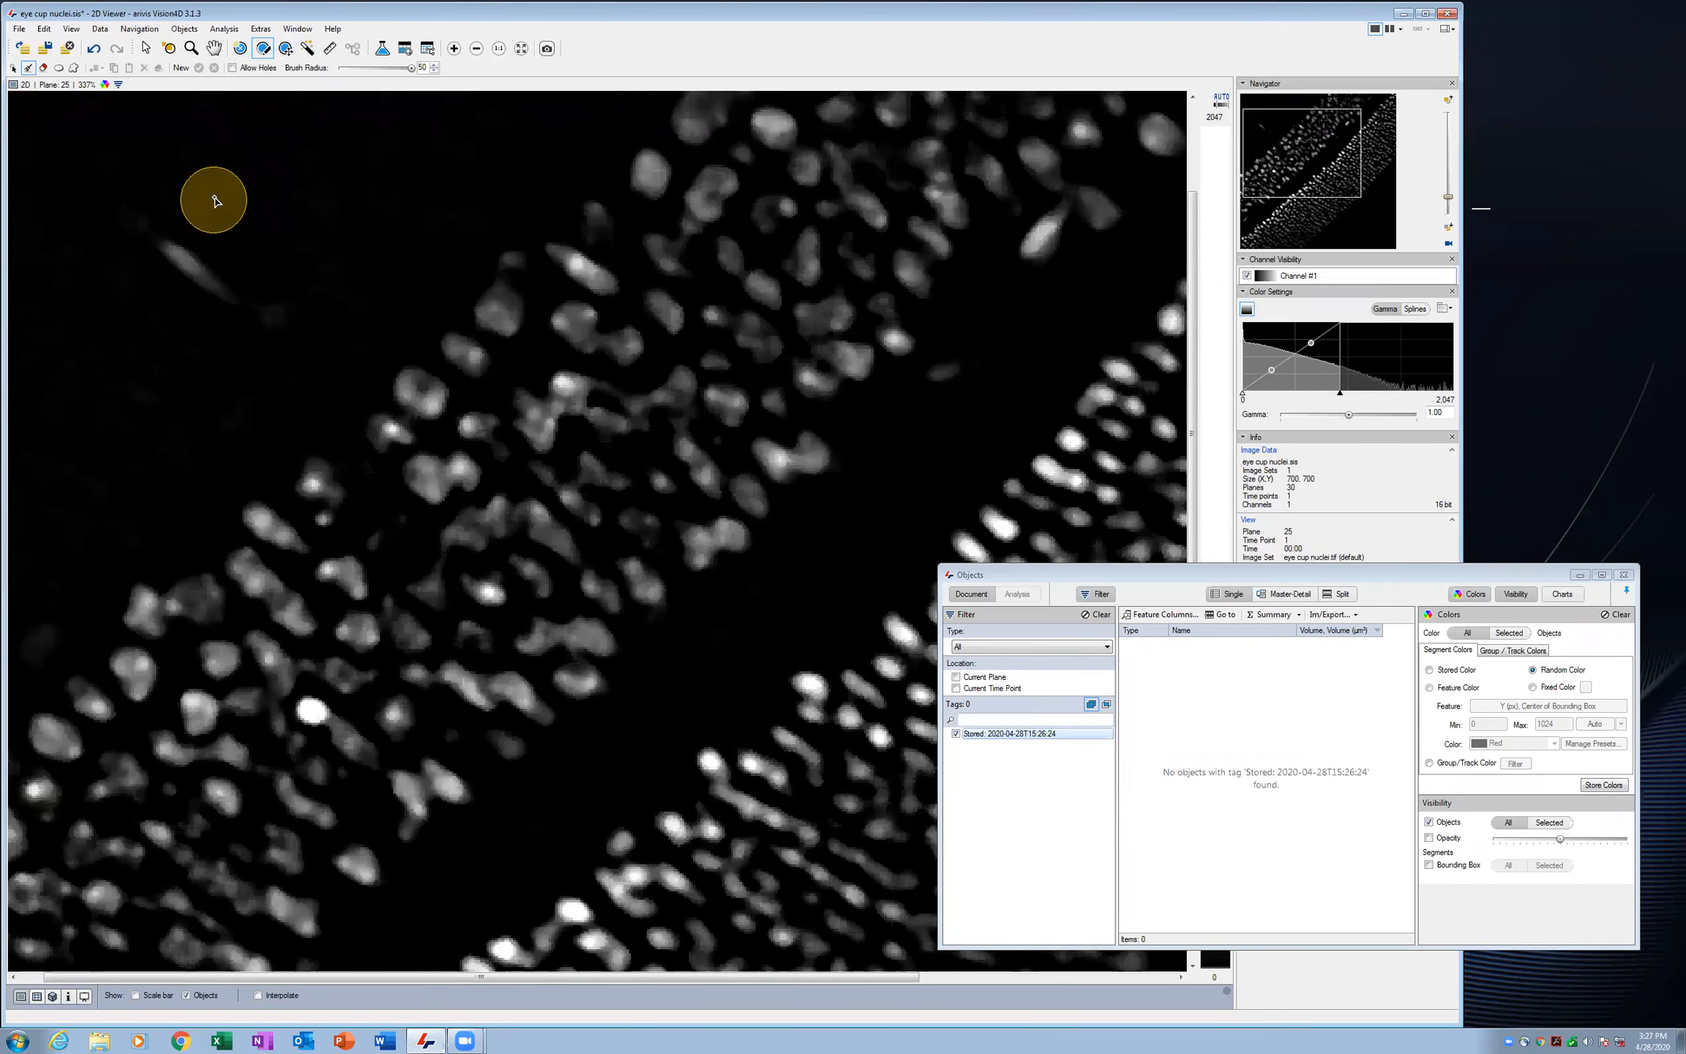
{"action": "left_click_drag", "start_coordinate": [410, 67], "coordinate": [359, 73]}
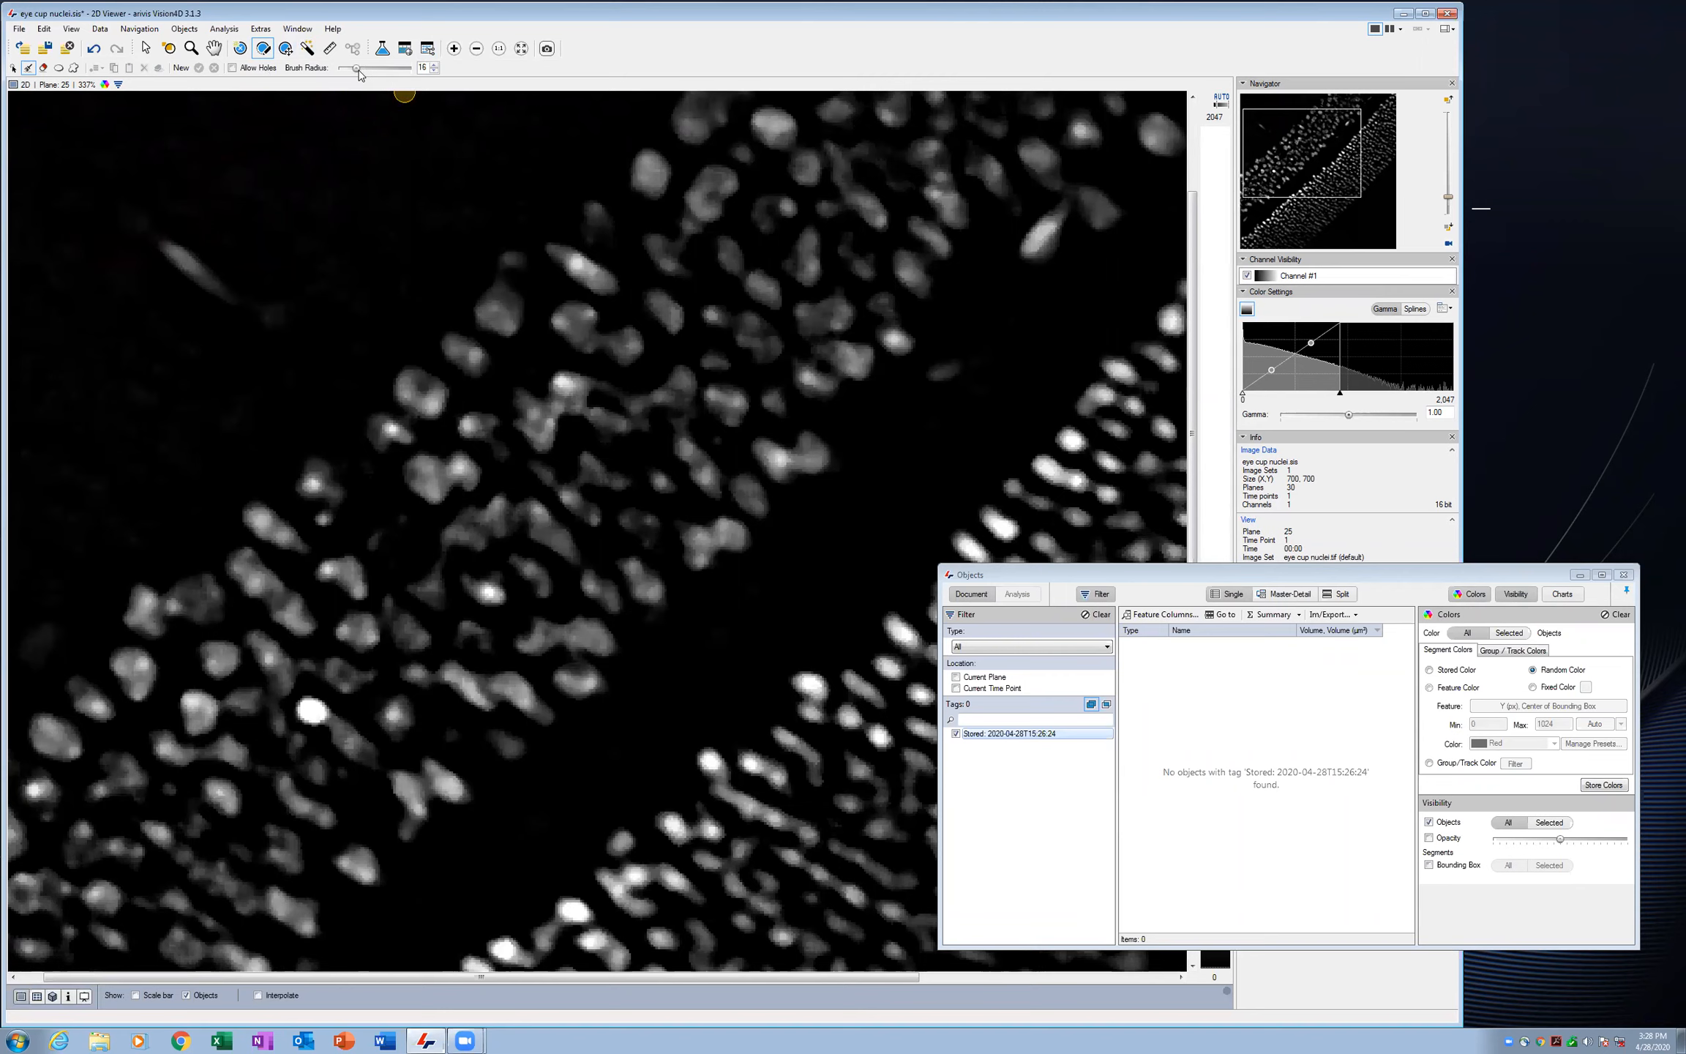
{"action": "left_click", "coordinate": [172, 252]}
{"action": "left_click_drag", "start_coordinate": [172, 251], "coordinate": [211, 278]}
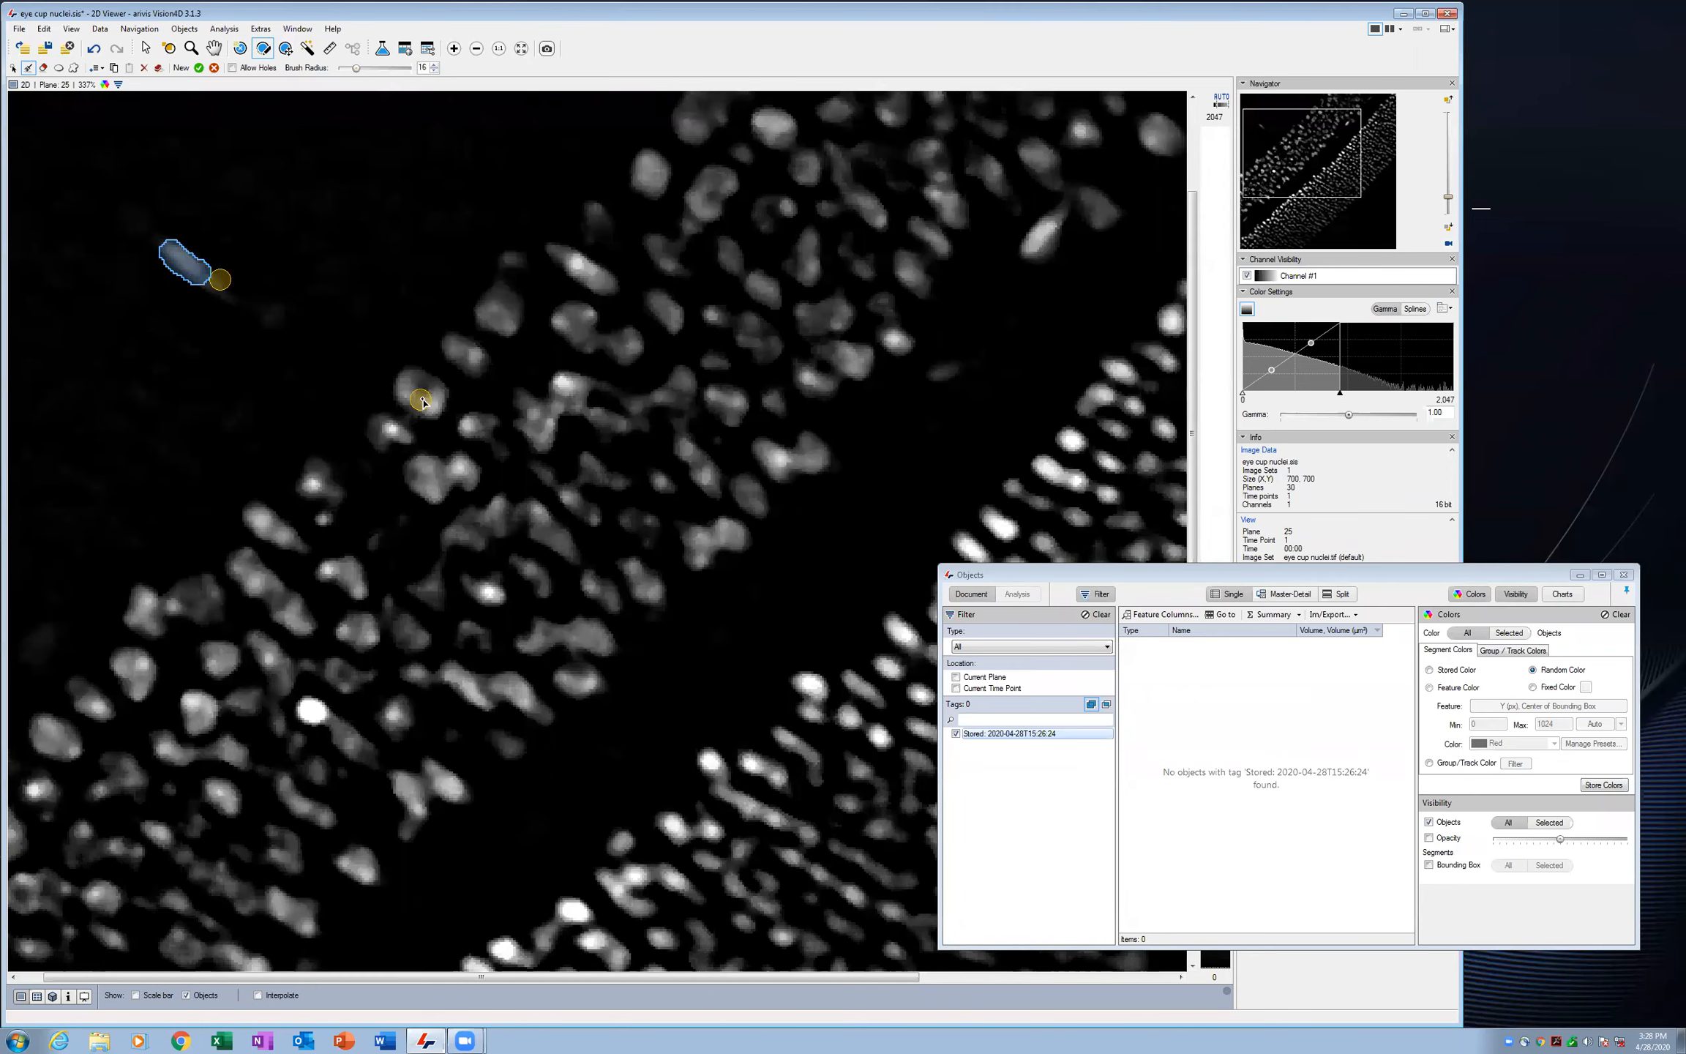
Extend the painted object through the stack by brushing the same elongated nucleus on planes 24, 23 and 21
{"action": "left_click", "coordinate": [1450, 102]}
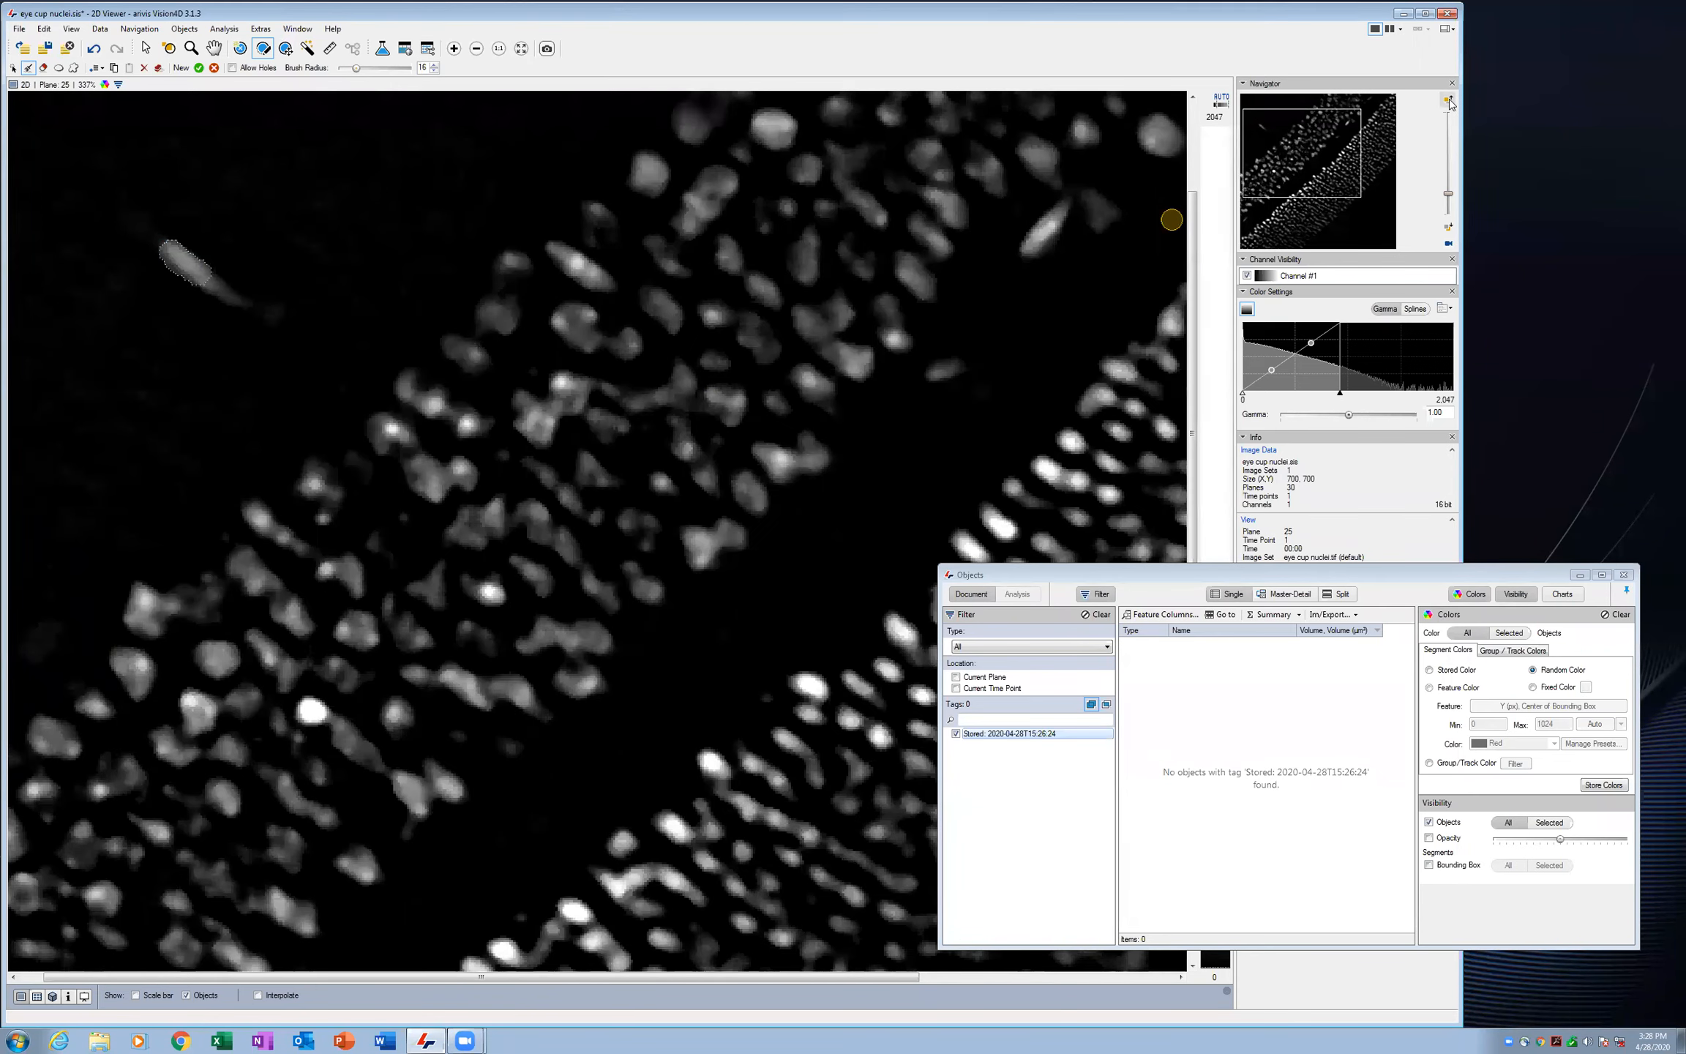
{"action": "left_click_drag", "start_coordinate": [170, 252], "coordinate": [217, 284]}
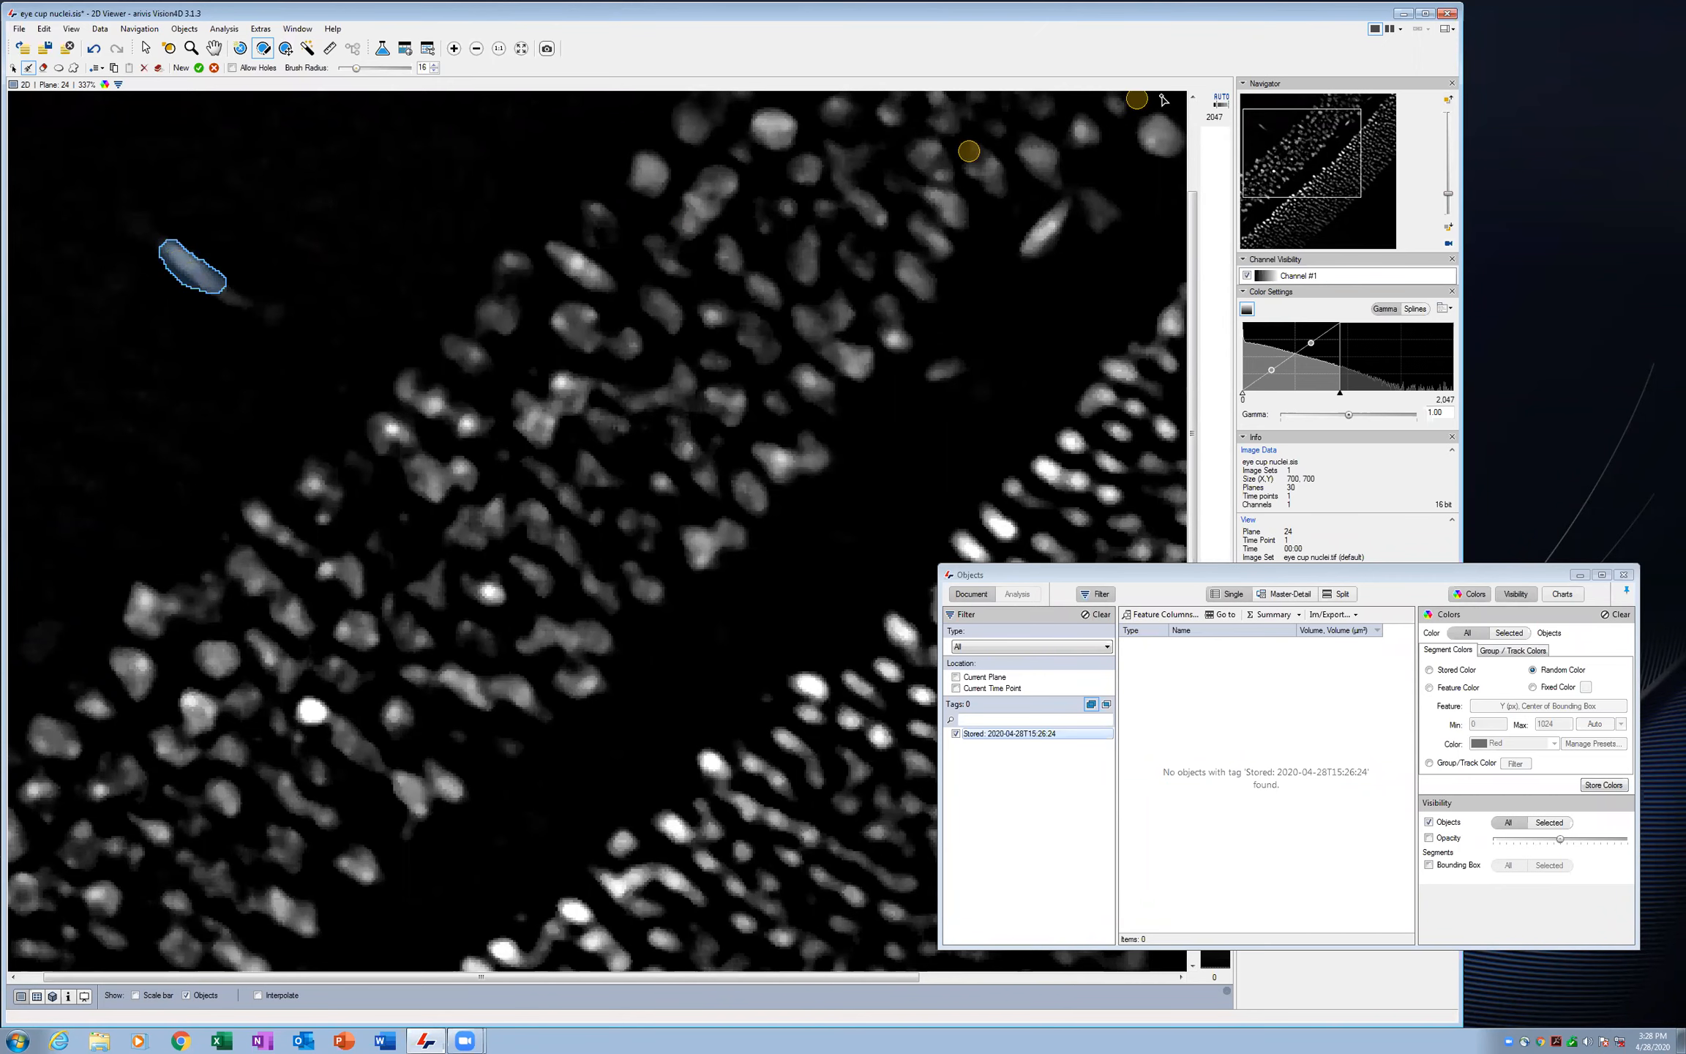
{"action": "left_click", "coordinate": [1449, 104]}
{"action": "left_click", "coordinate": [1449, 105]}
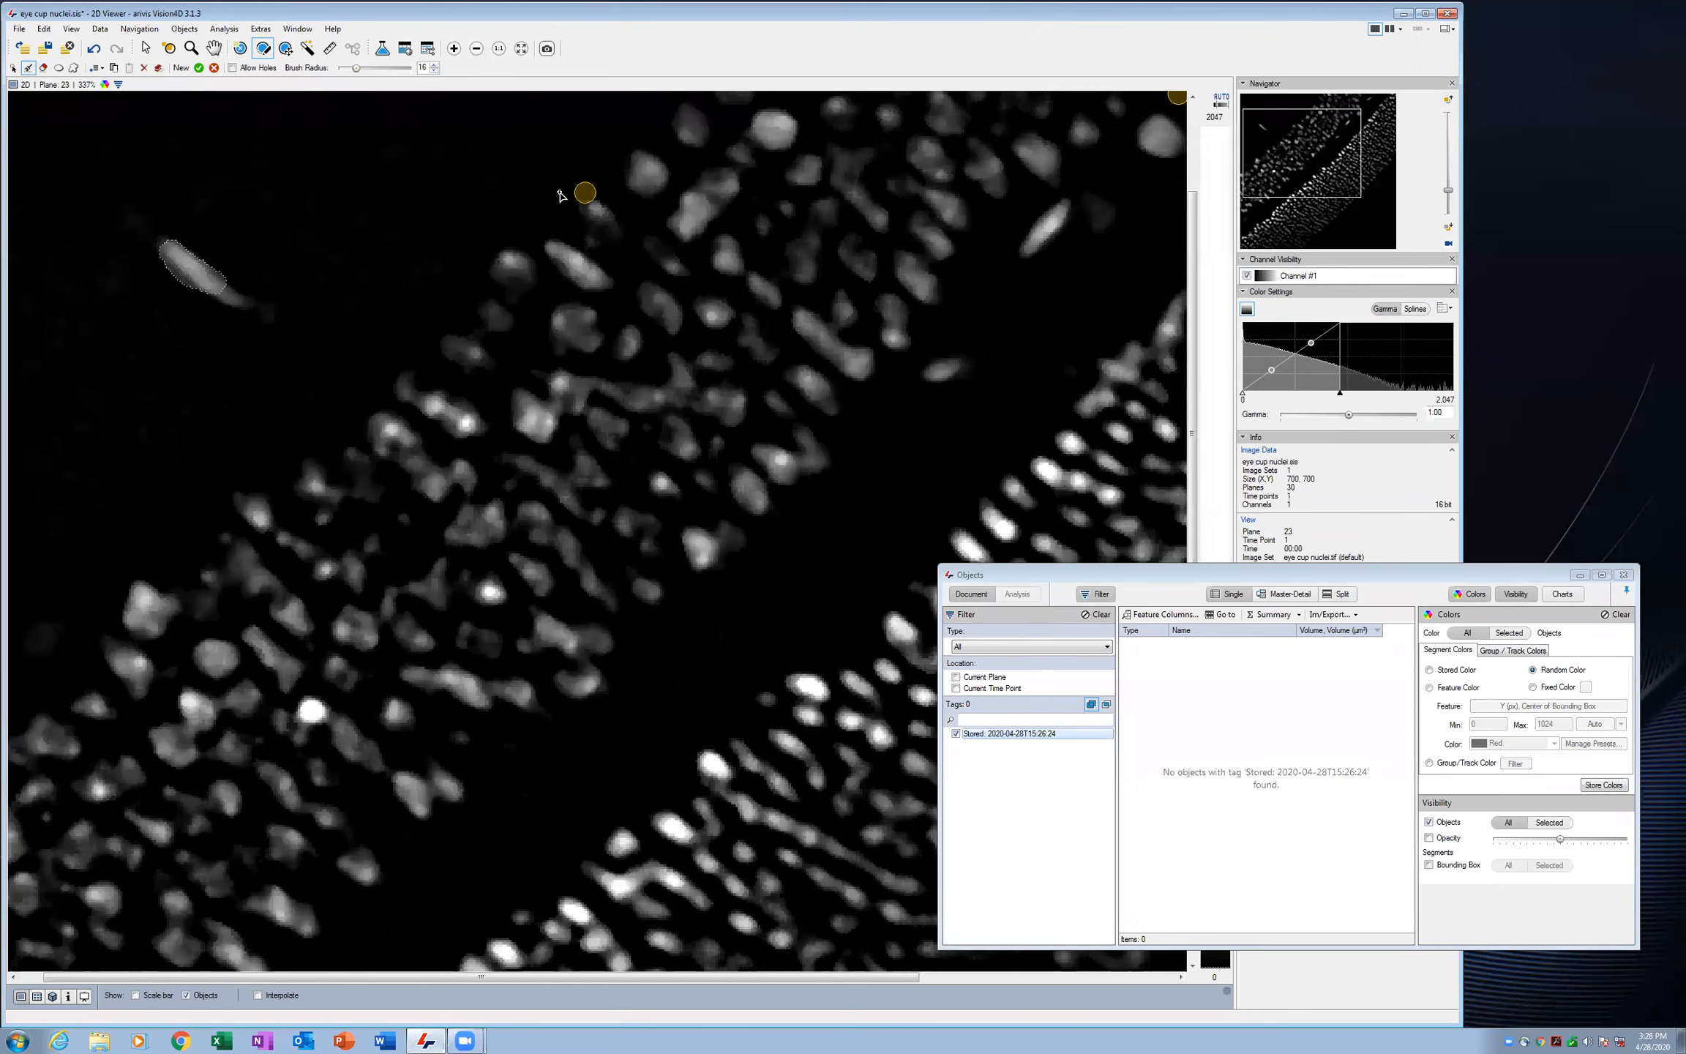
{"action": "left_click_drag", "start_coordinate": [169, 257], "coordinate": [223, 292]}
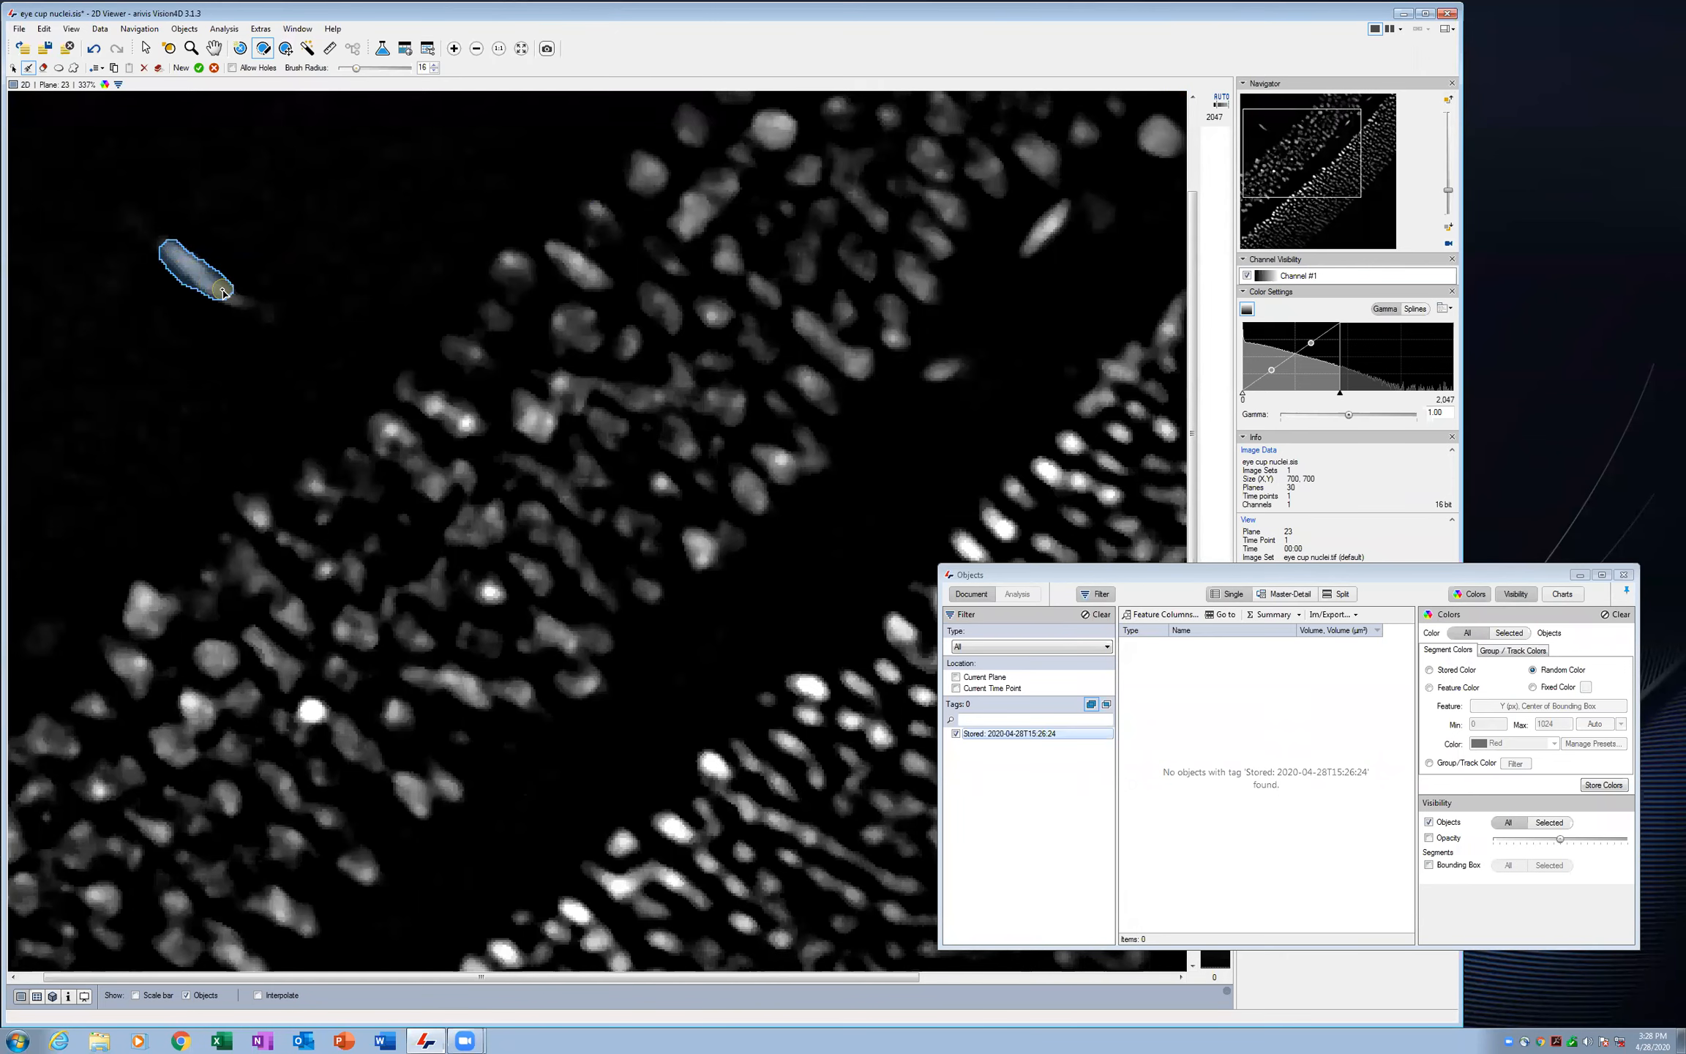
{"action": "left_click", "coordinate": [1451, 103]}
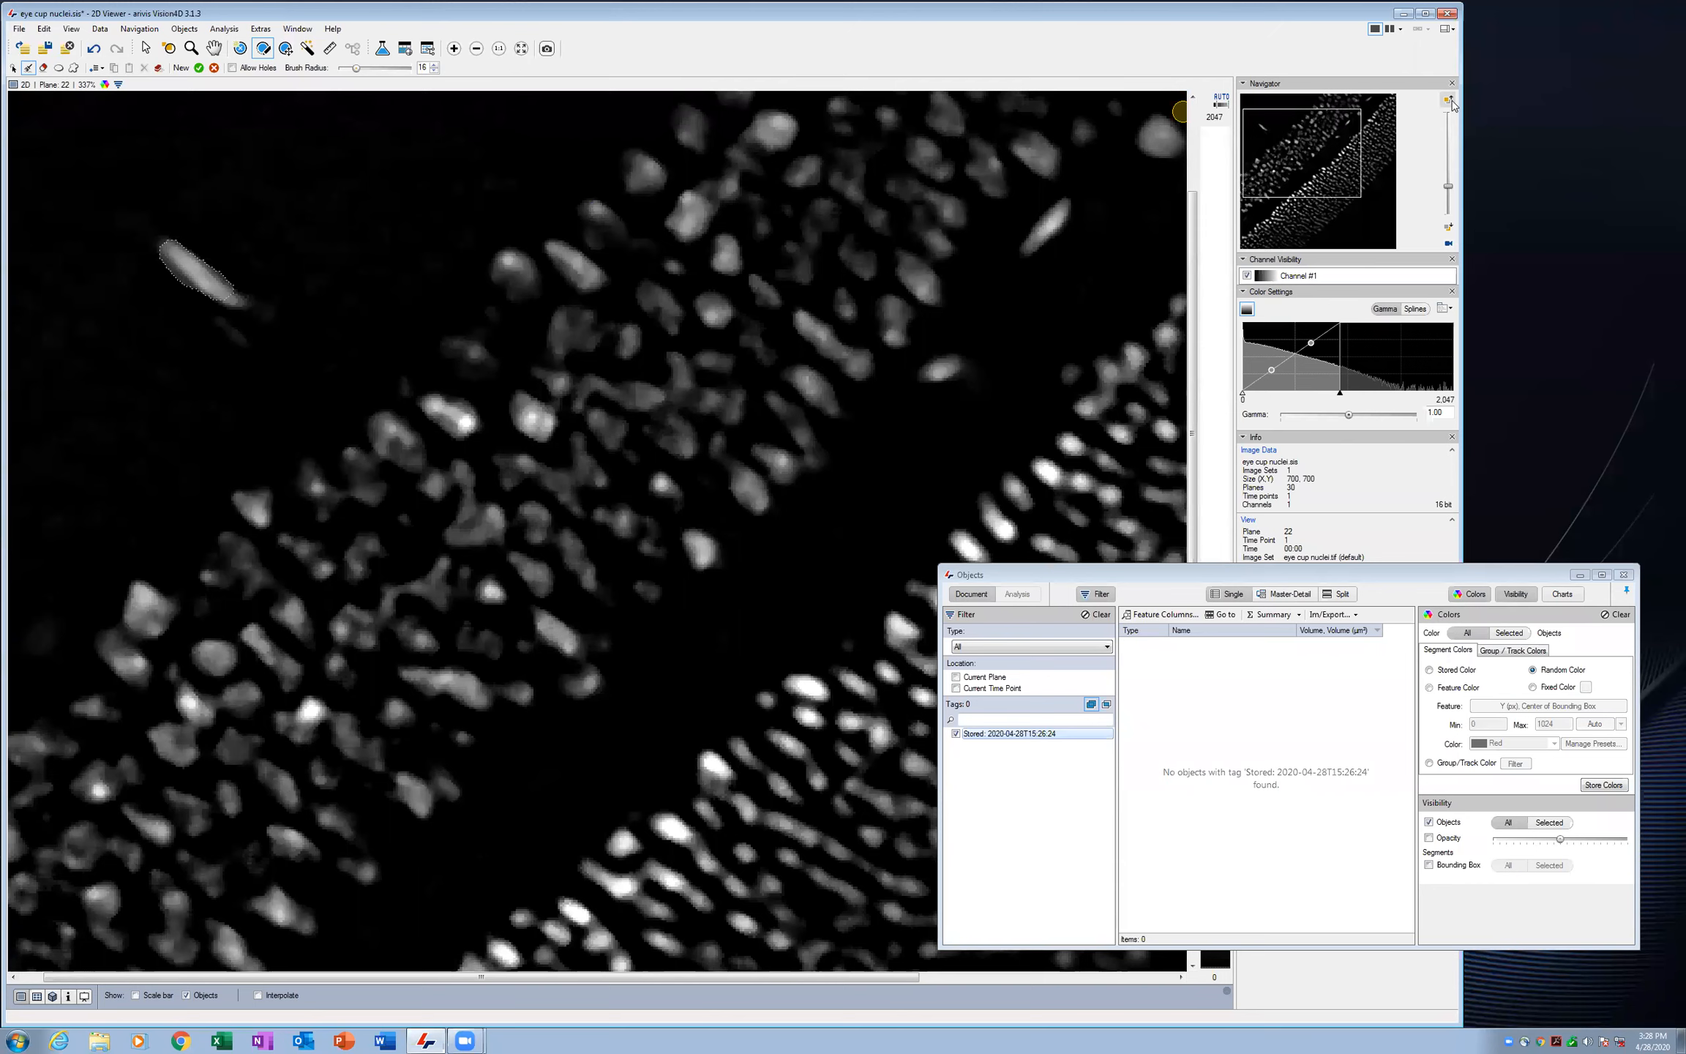
{"action": "left_click", "coordinate": [1451, 102]}
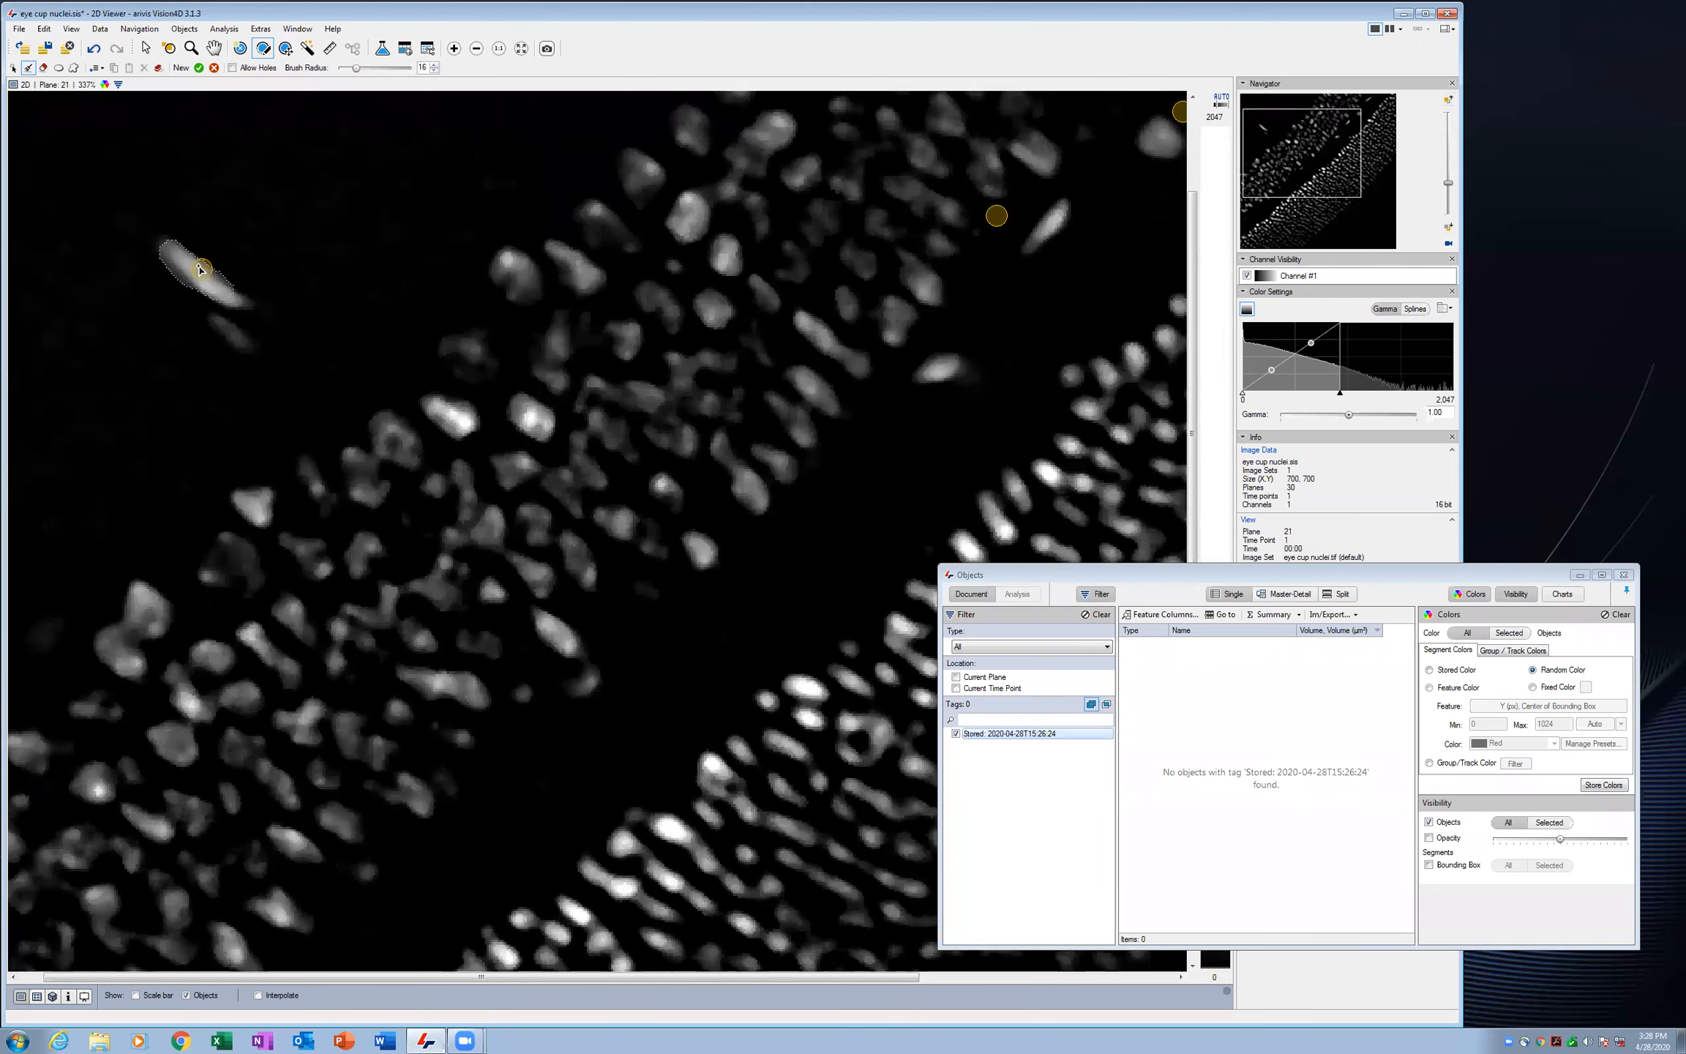
{"action": "left_click_drag", "start_coordinate": [193, 269], "coordinate": [228, 294]}
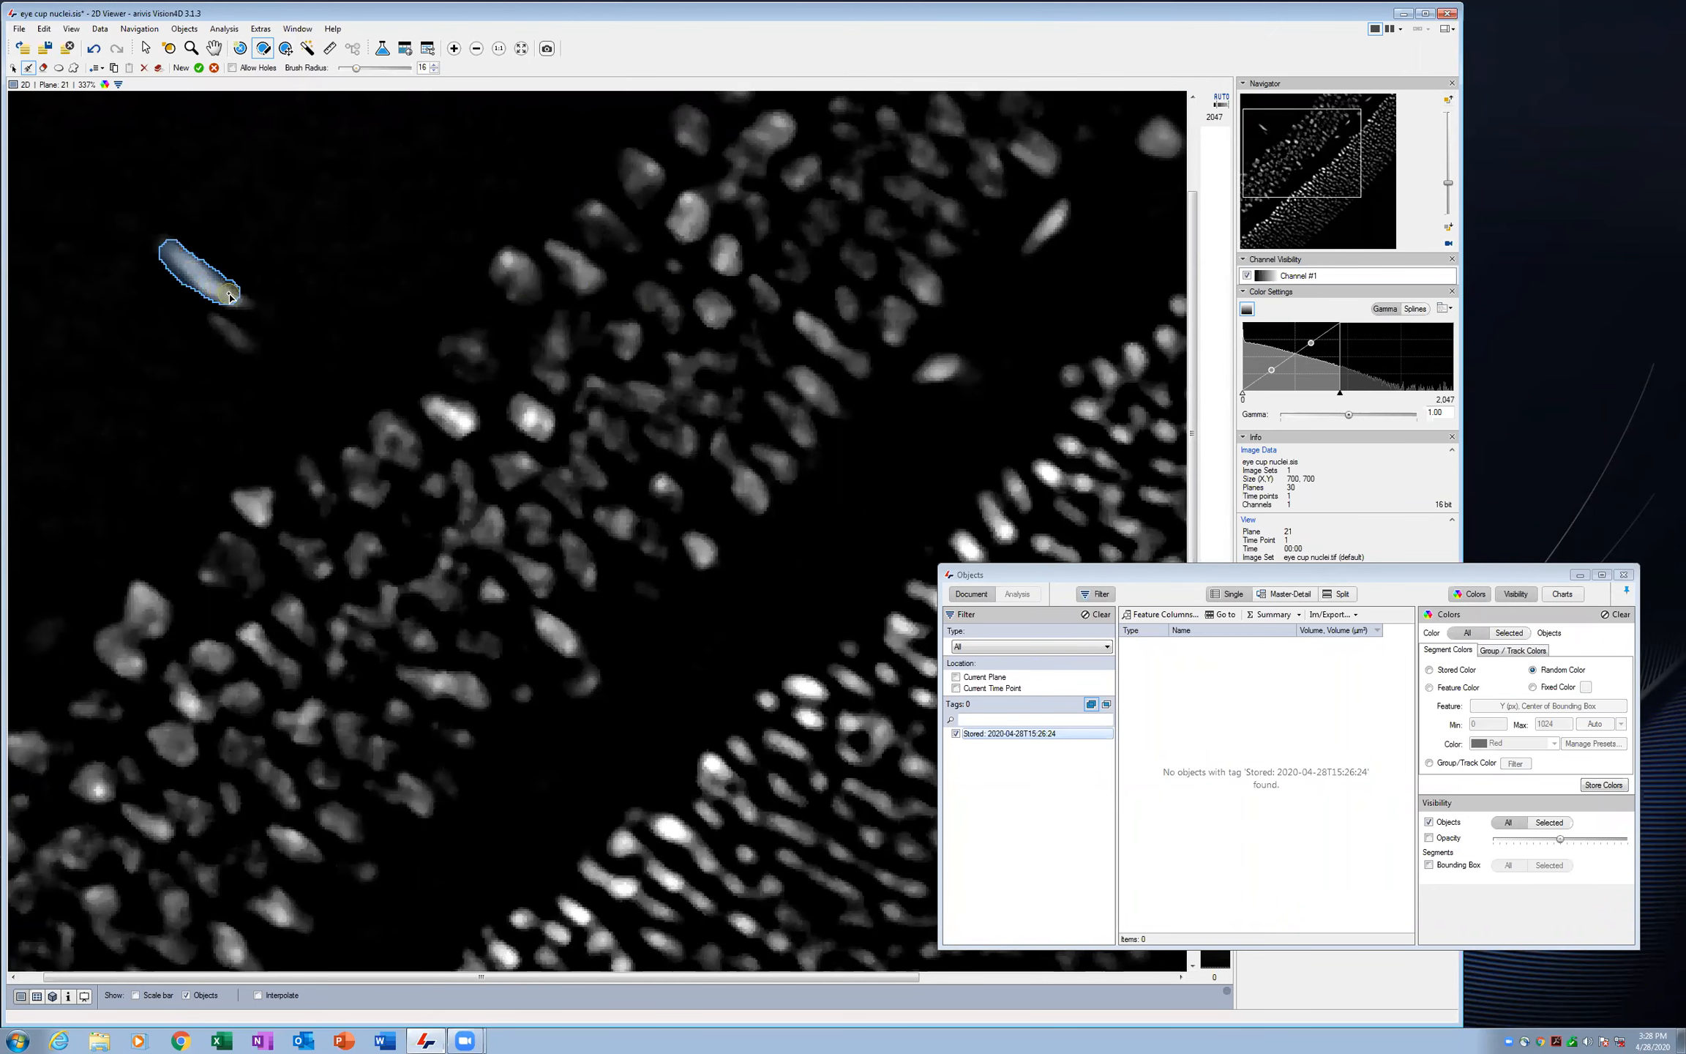
On plane 18, erase the part of the object's outline that lies outside the elongated nucleus
{"action": "left_click", "coordinate": [1446, 103]}
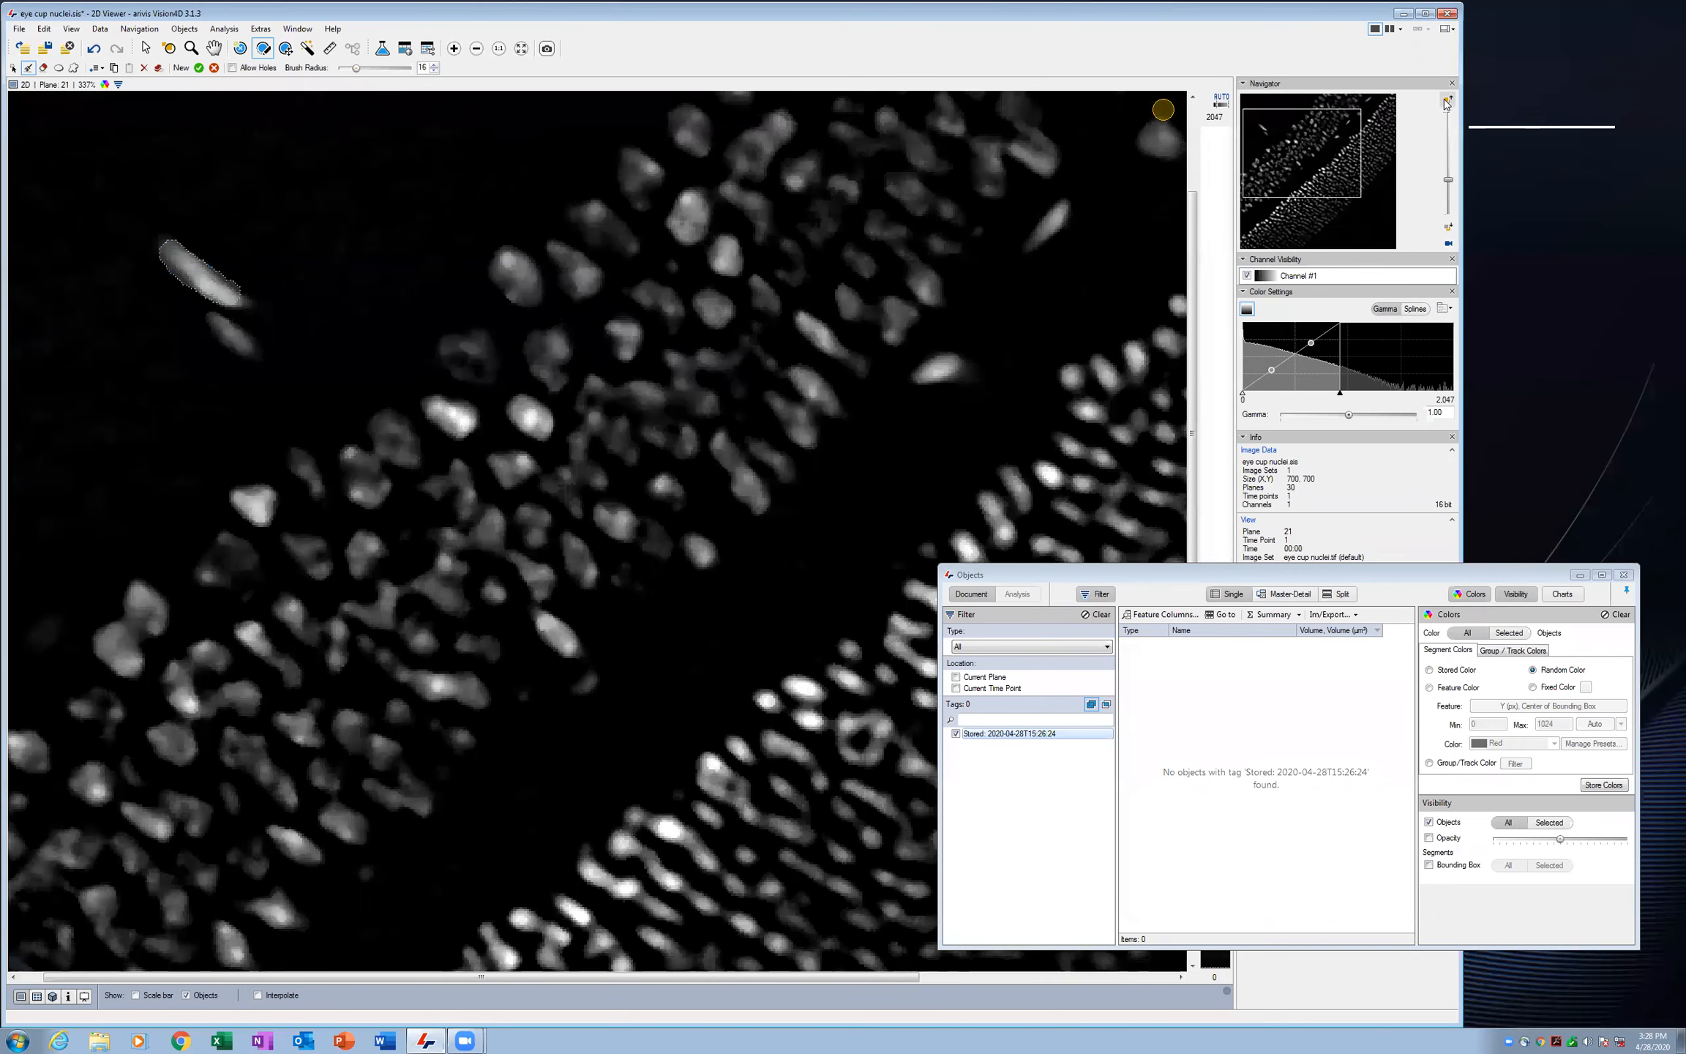
{"action": "left_click", "coordinate": [1446, 103]}
{"action": "left_click", "coordinate": [1446, 103]}
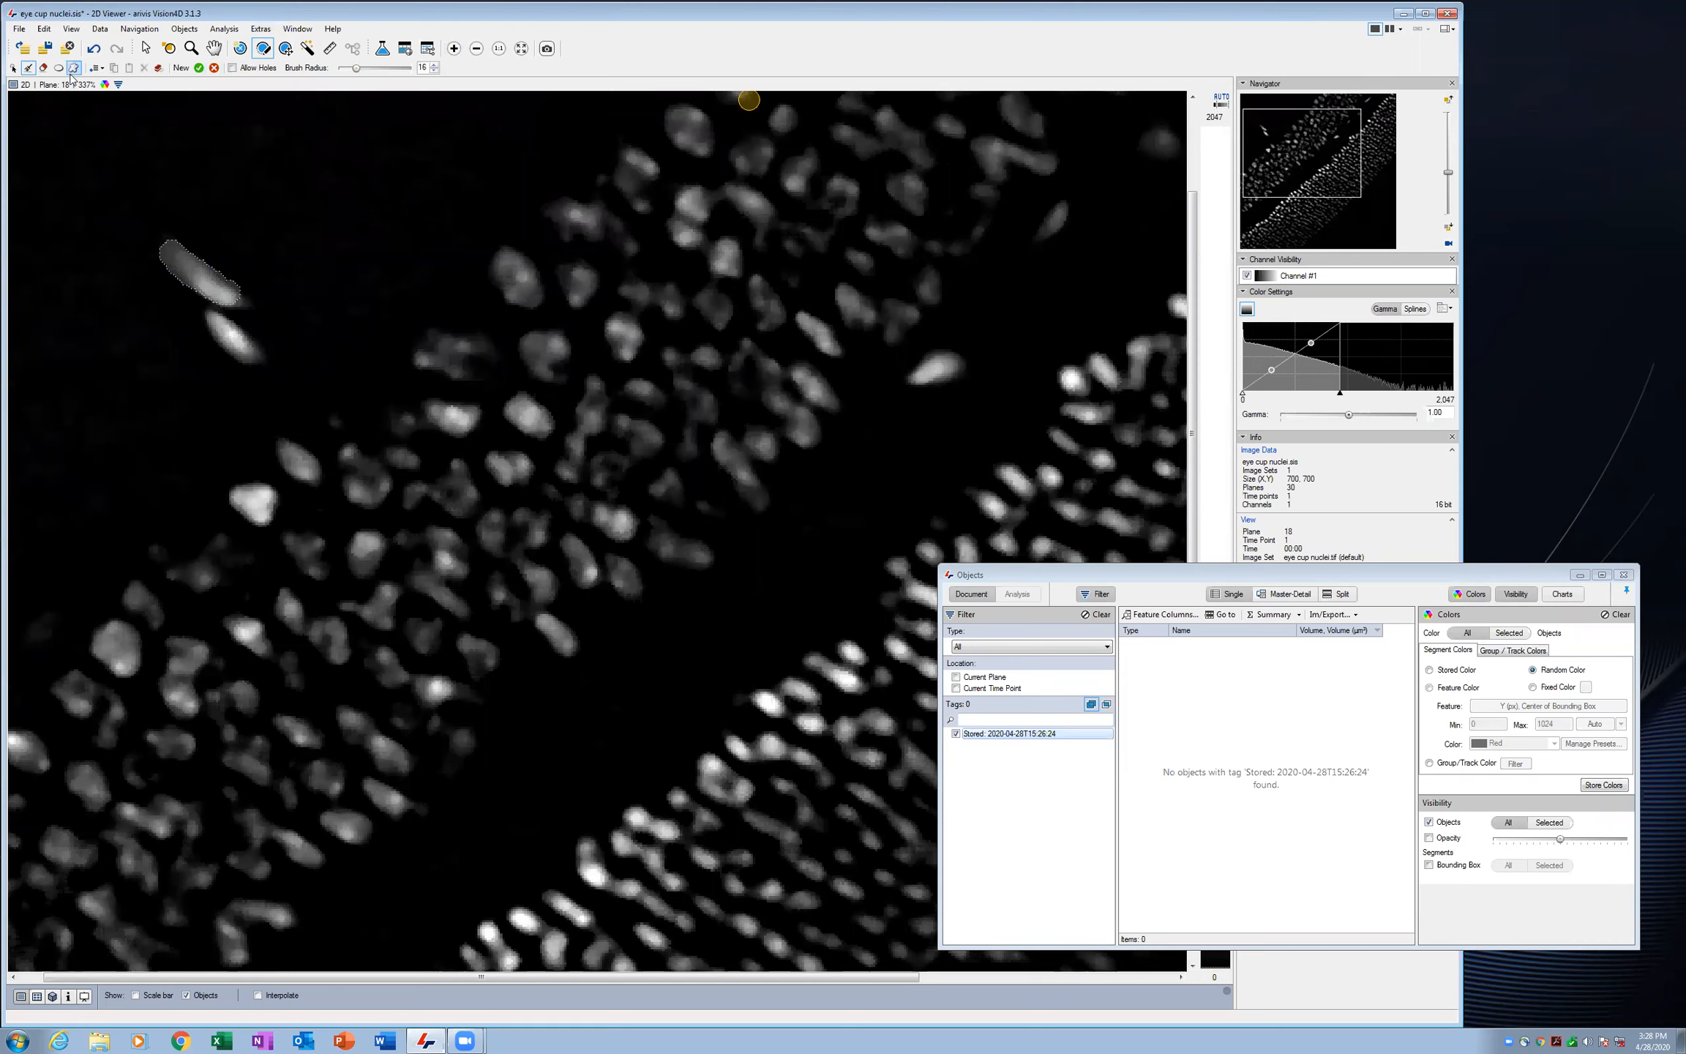
{"action": "left_click", "coordinate": [43, 67]}
{"action": "mouse_move", "coordinate": [155, 232]}
{"action": "left_mouse_down"}
{"action": "mouse_move", "coordinate": [188, 263]}
{"action": "mouse_move", "coordinate": [173, 269]}
{"action": "mouse_move", "coordinate": [235, 281]}
{"action": "left_mouse_up"}
{"action": "left_click", "coordinate": [175, 281]}
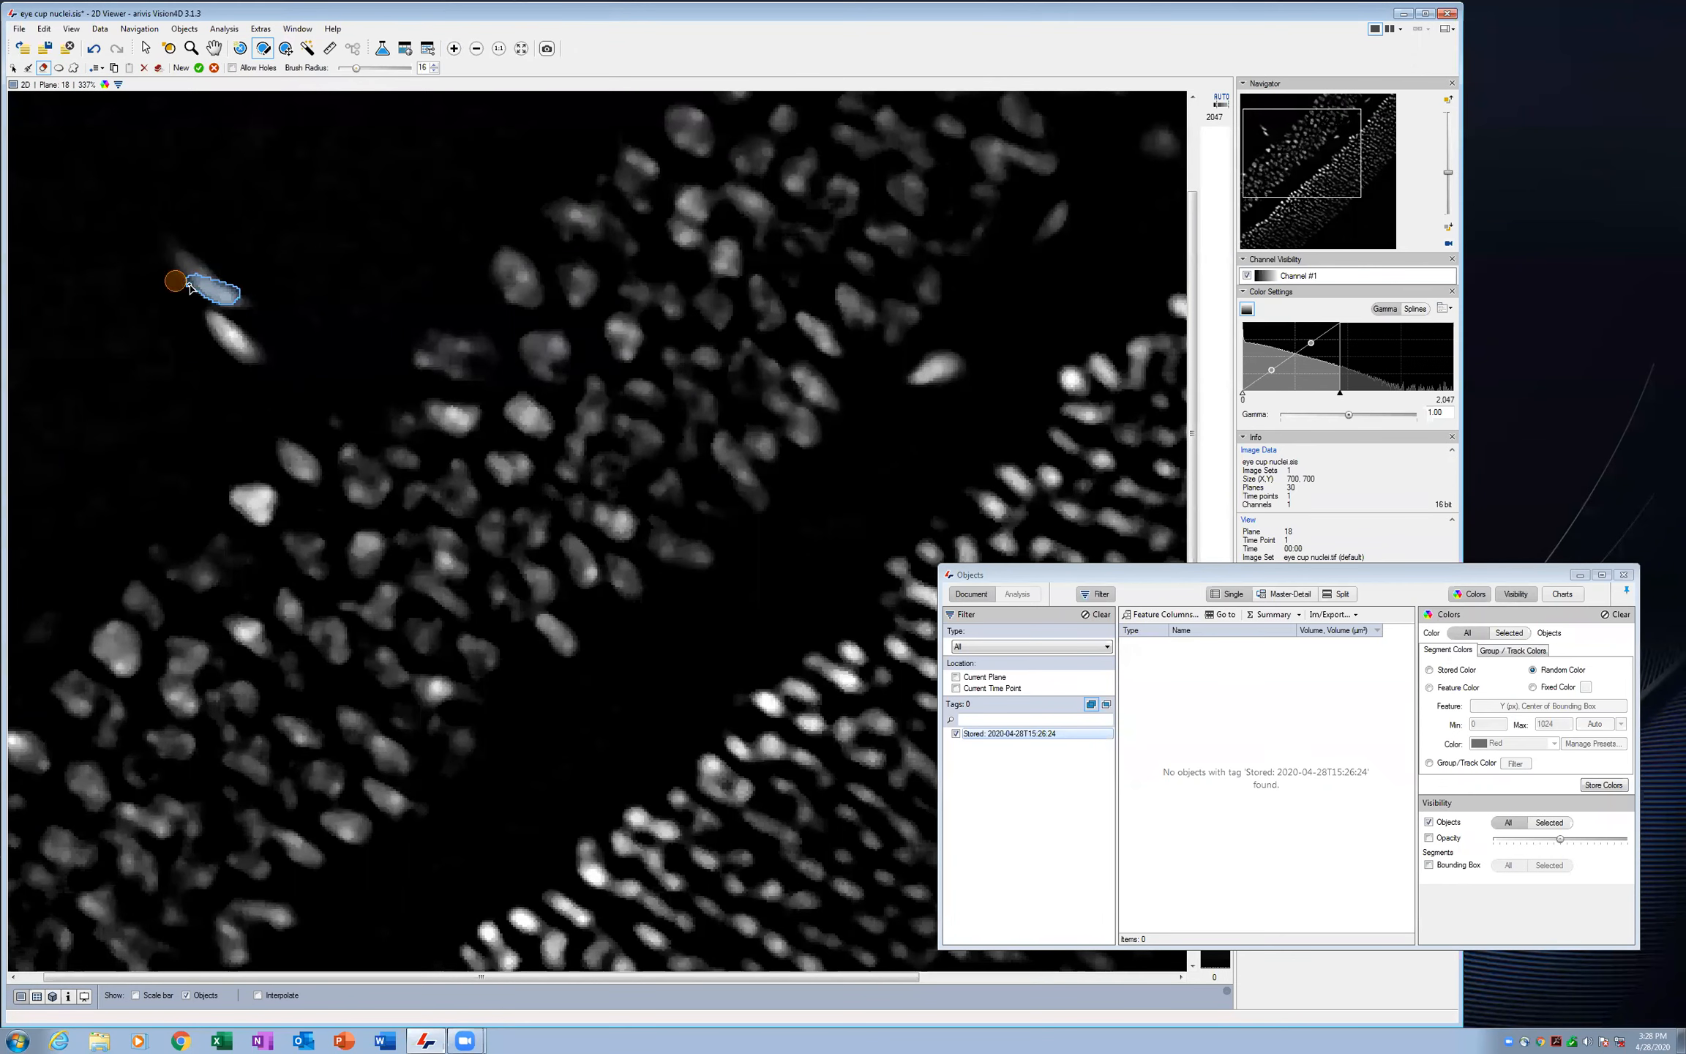
Erase the leftover outline beyond the elongated nucleus on plane 15 and commit the painted object
{"action": "left_click", "coordinate": [1450, 102]}
{"action": "left_click", "coordinate": [1451, 102]}
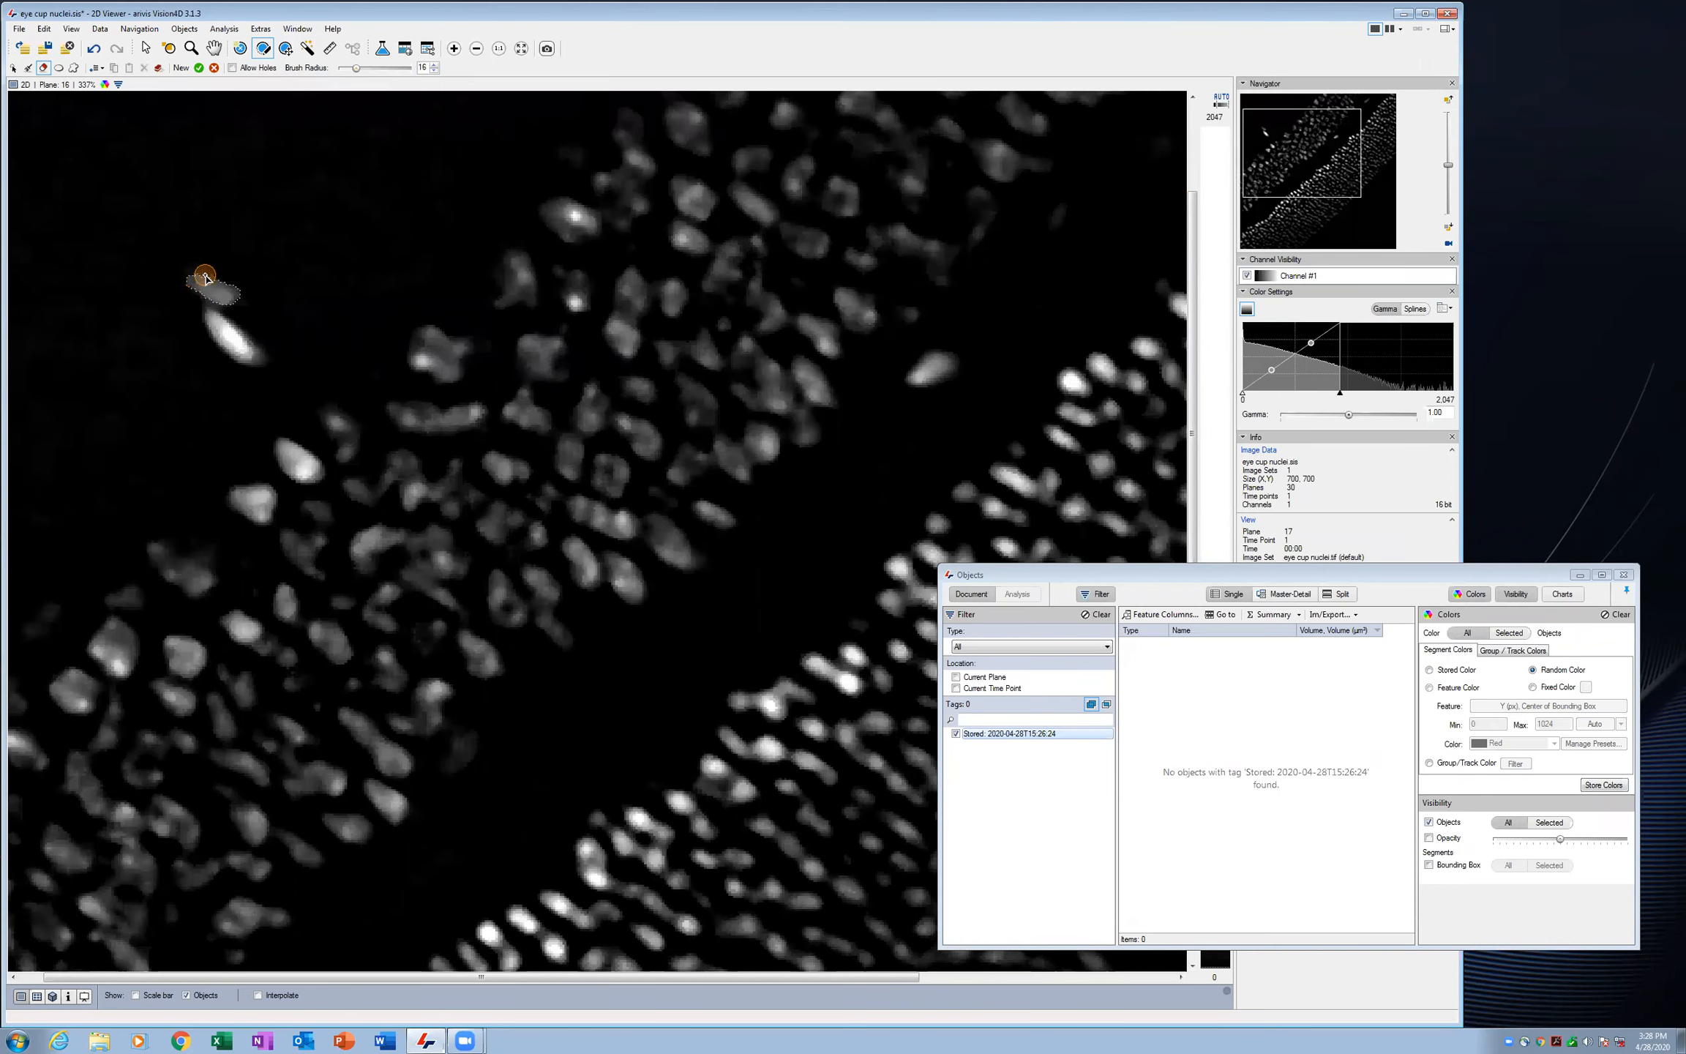
{"action": "left_click", "coordinate": [1449, 107]}
{"action": "mouse_move", "coordinate": [186, 278]}
{"action": "left_mouse_down"}
{"action": "mouse_move", "coordinate": [243, 305]}
{"action": "mouse_move", "coordinate": [177, 275]}
{"action": "left_mouse_up"}
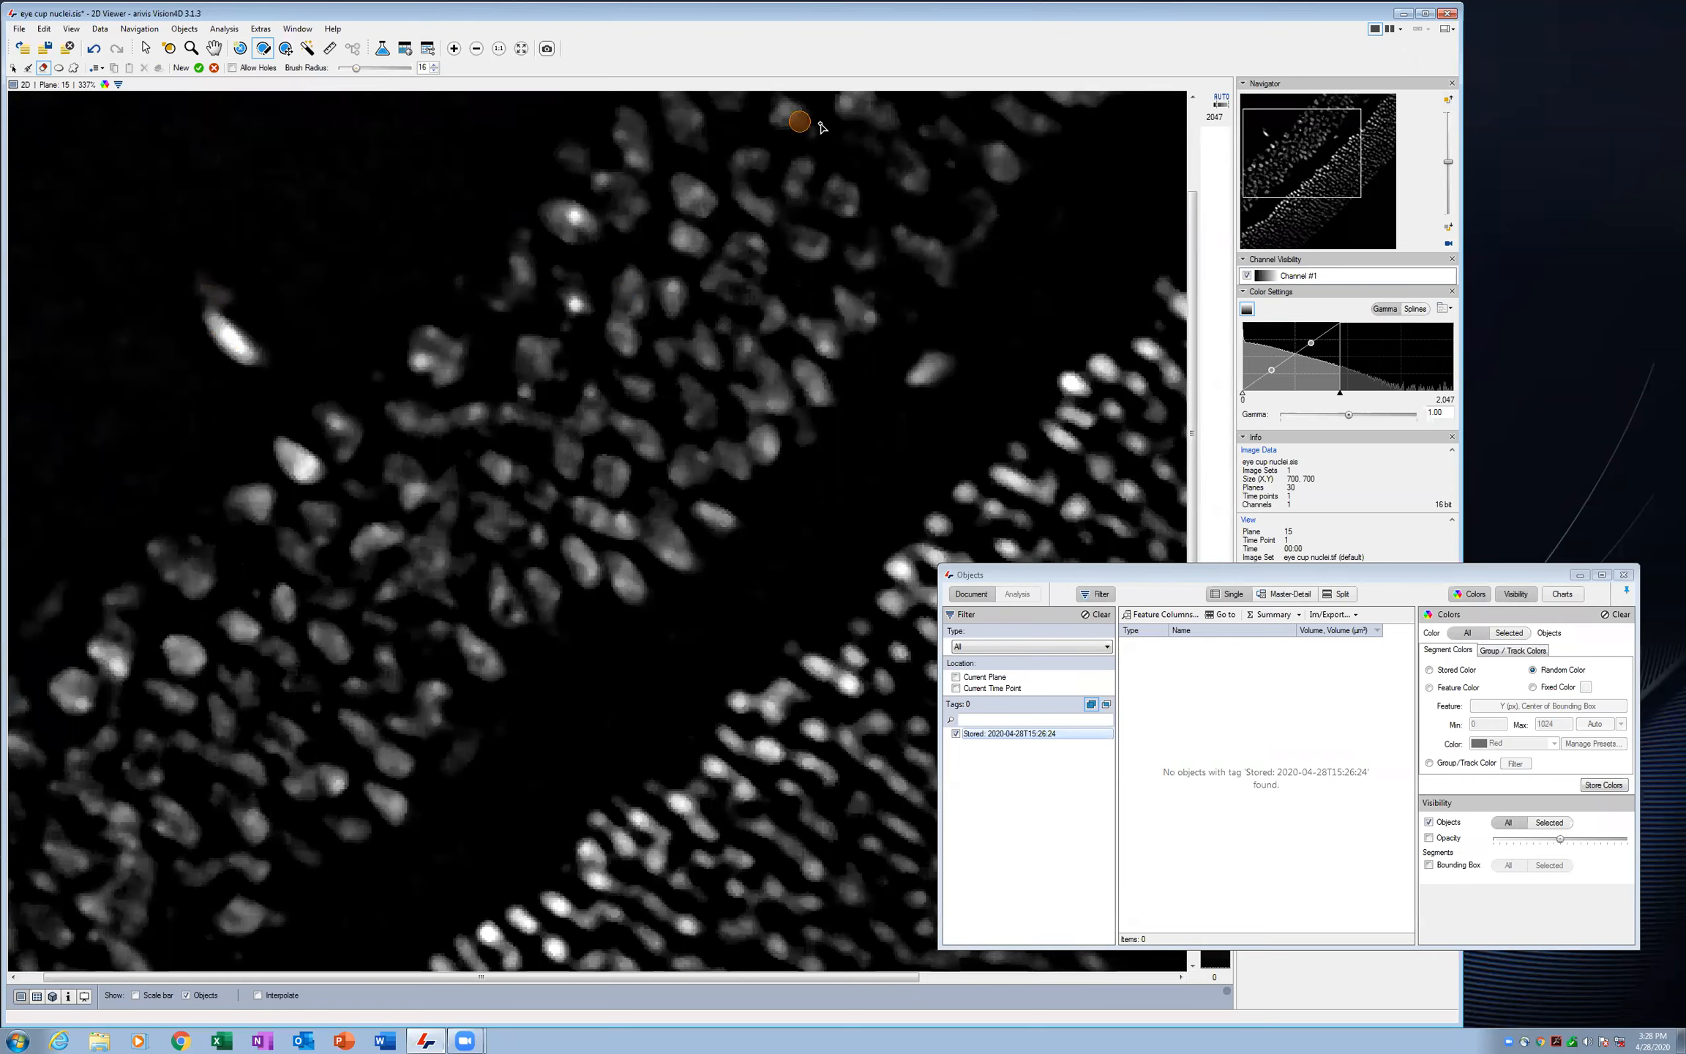
{"action": "left_click", "coordinate": [198, 68]}
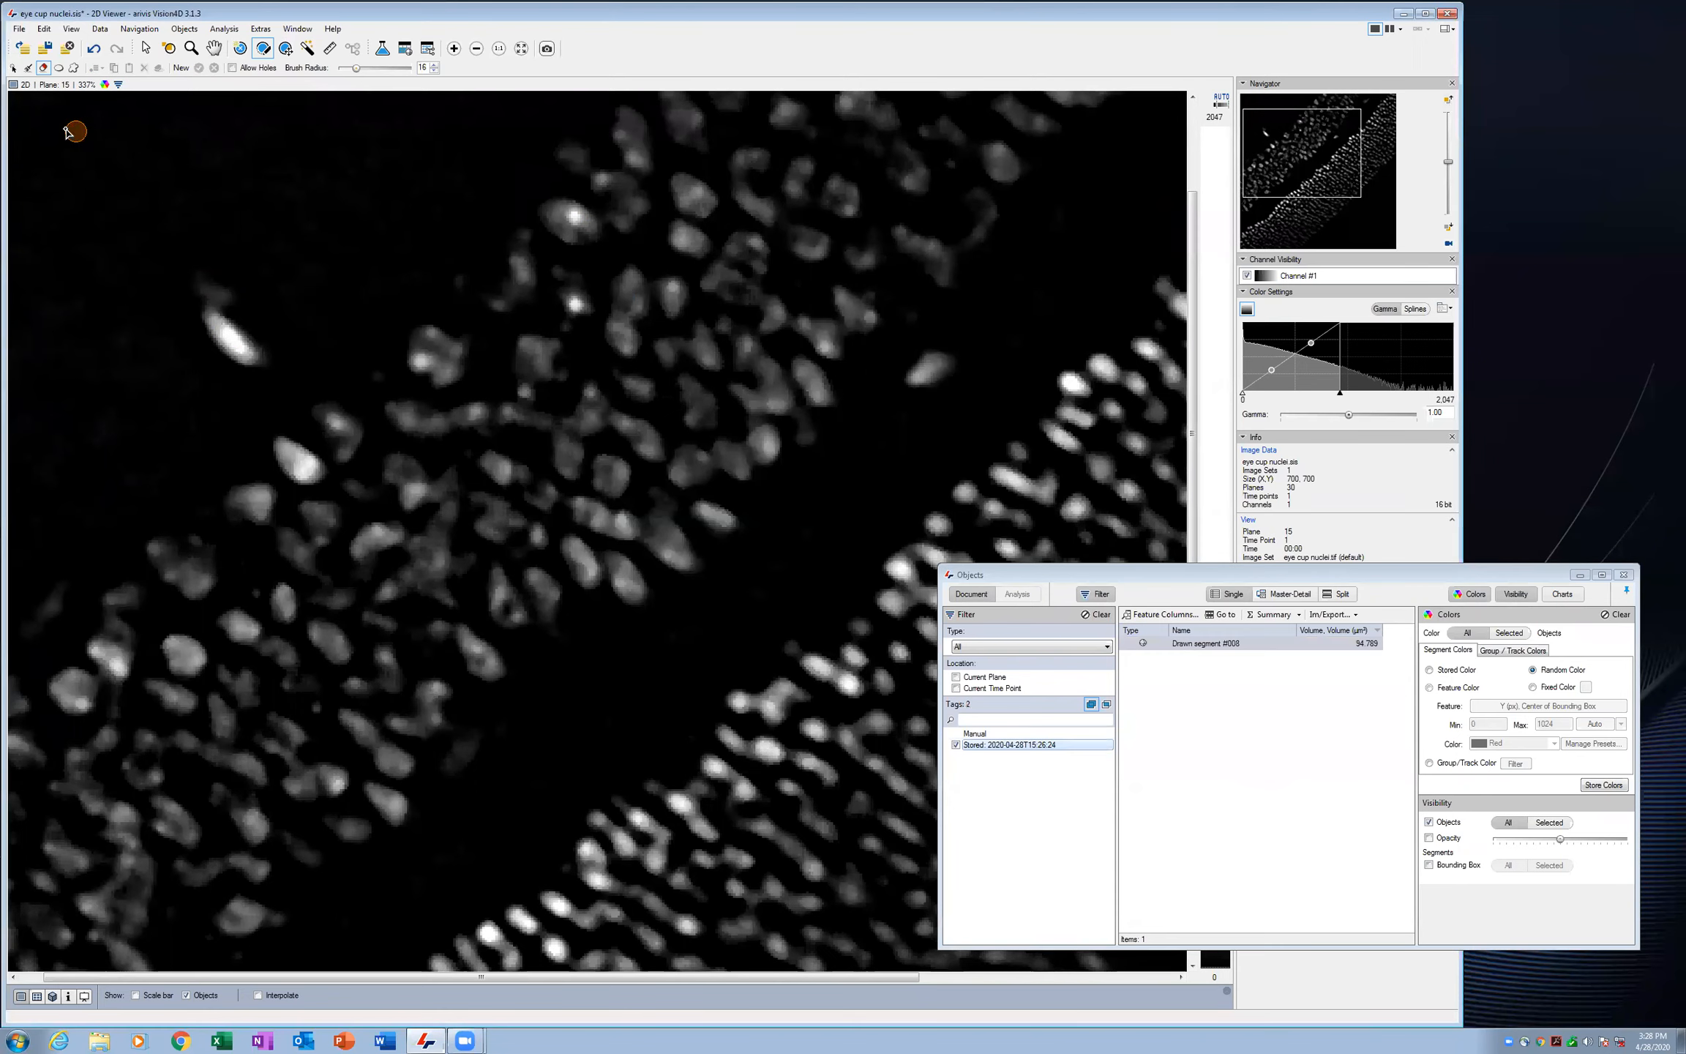
Start a second object by brushing the neighbouring elongated nucleus just below the first one on planes 11 and 12
{"action": "left_click", "coordinate": [1452, 105]}
{"action": "left_click", "coordinate": [1451, 106]}
{"action": "left_click", "coordinate": [1452, 105]}
{"action": "left_click", "coordinate": [1452, 105]}
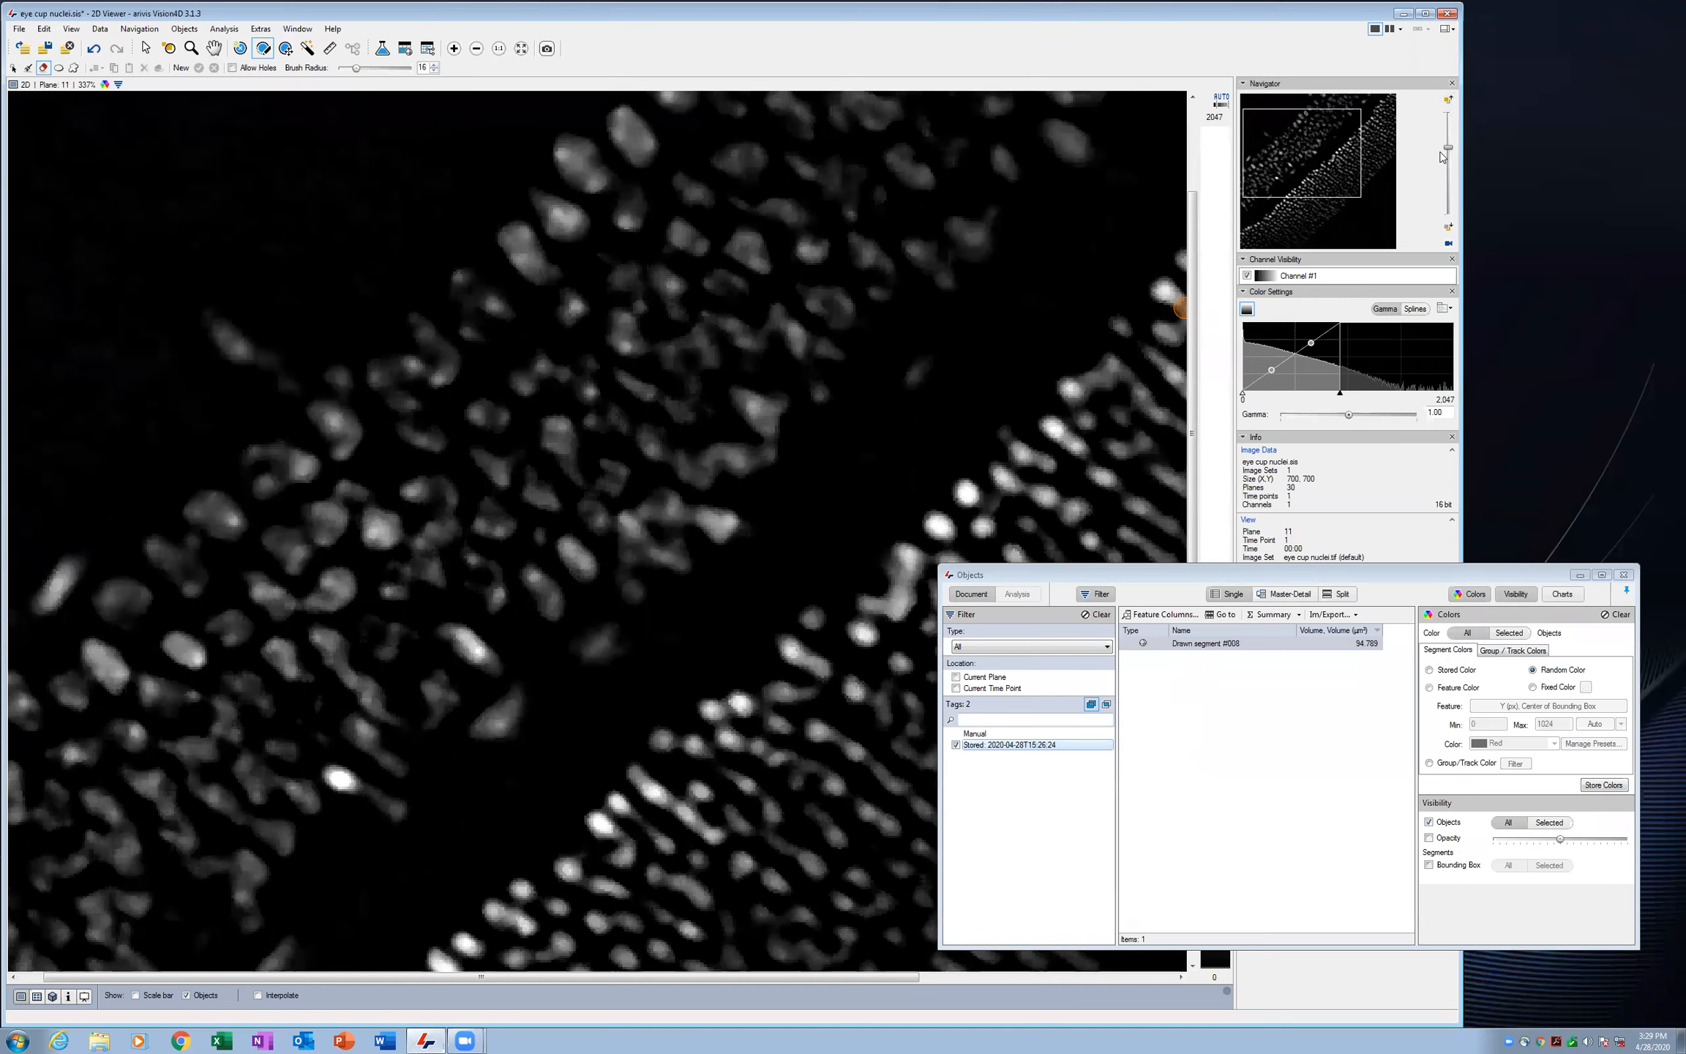
{"action": "left_click", "coordinate": [28, 68]}
{"action": "left_click", "coordinate": [225, 342]}
{"action": "left_click_drag", "start_coordinate": [230, 347], "coordinate": [236, 350]}
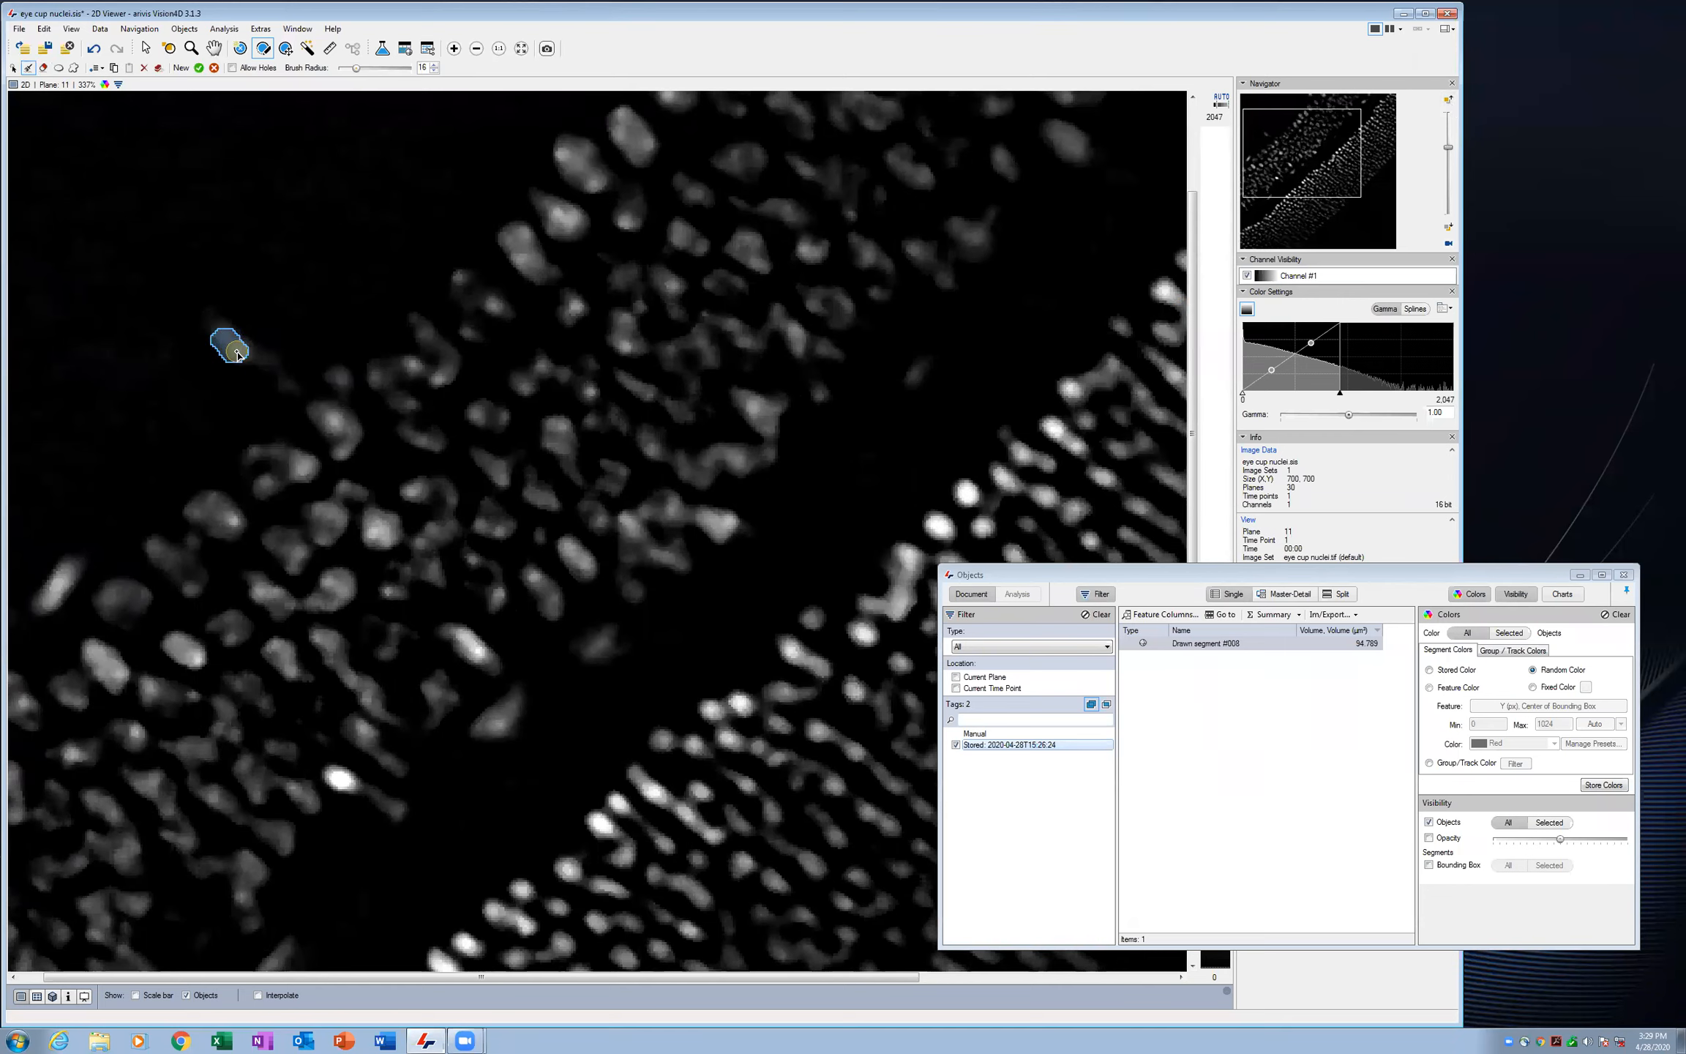
{"action": "left_click", "coordinate": [1449, 227]}
{"action": "left_click_drag", "start_coordinate": [242, 347], "coordinate": [227, 335]}
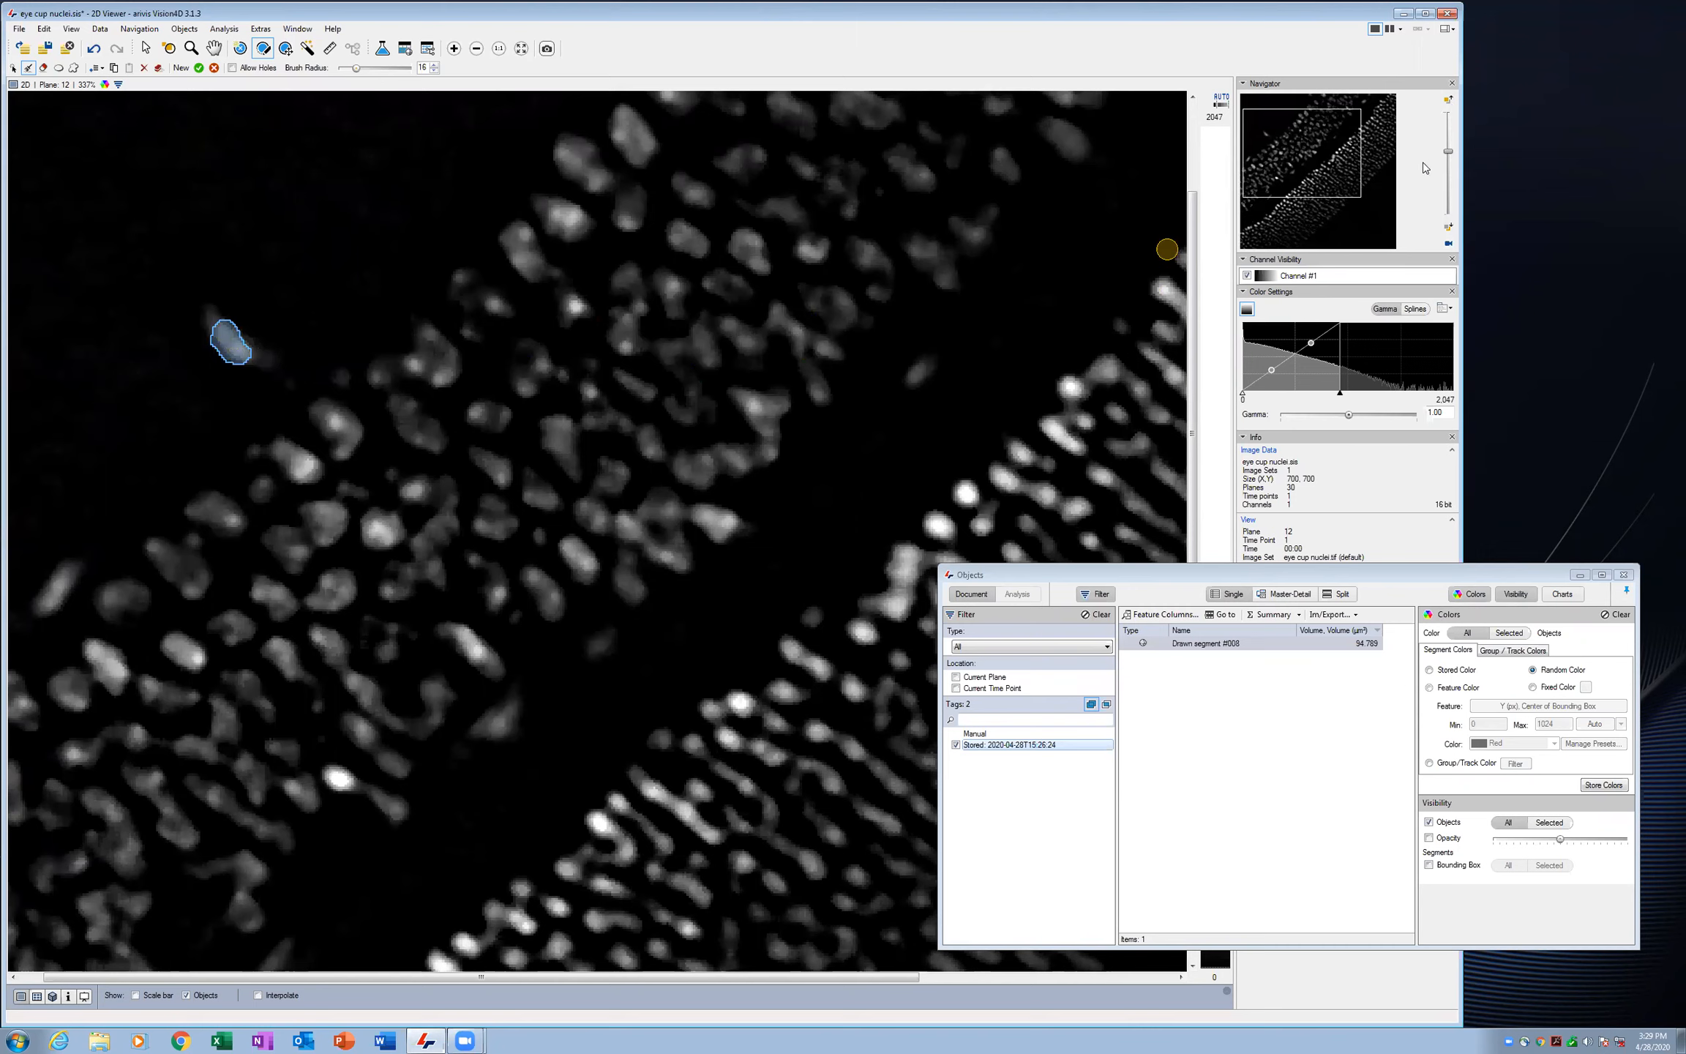
Extend the second object through the stack by brushing its nucleus on planes 15 and 19
{"action": "left_click", "coordinate": [1448, 228]}
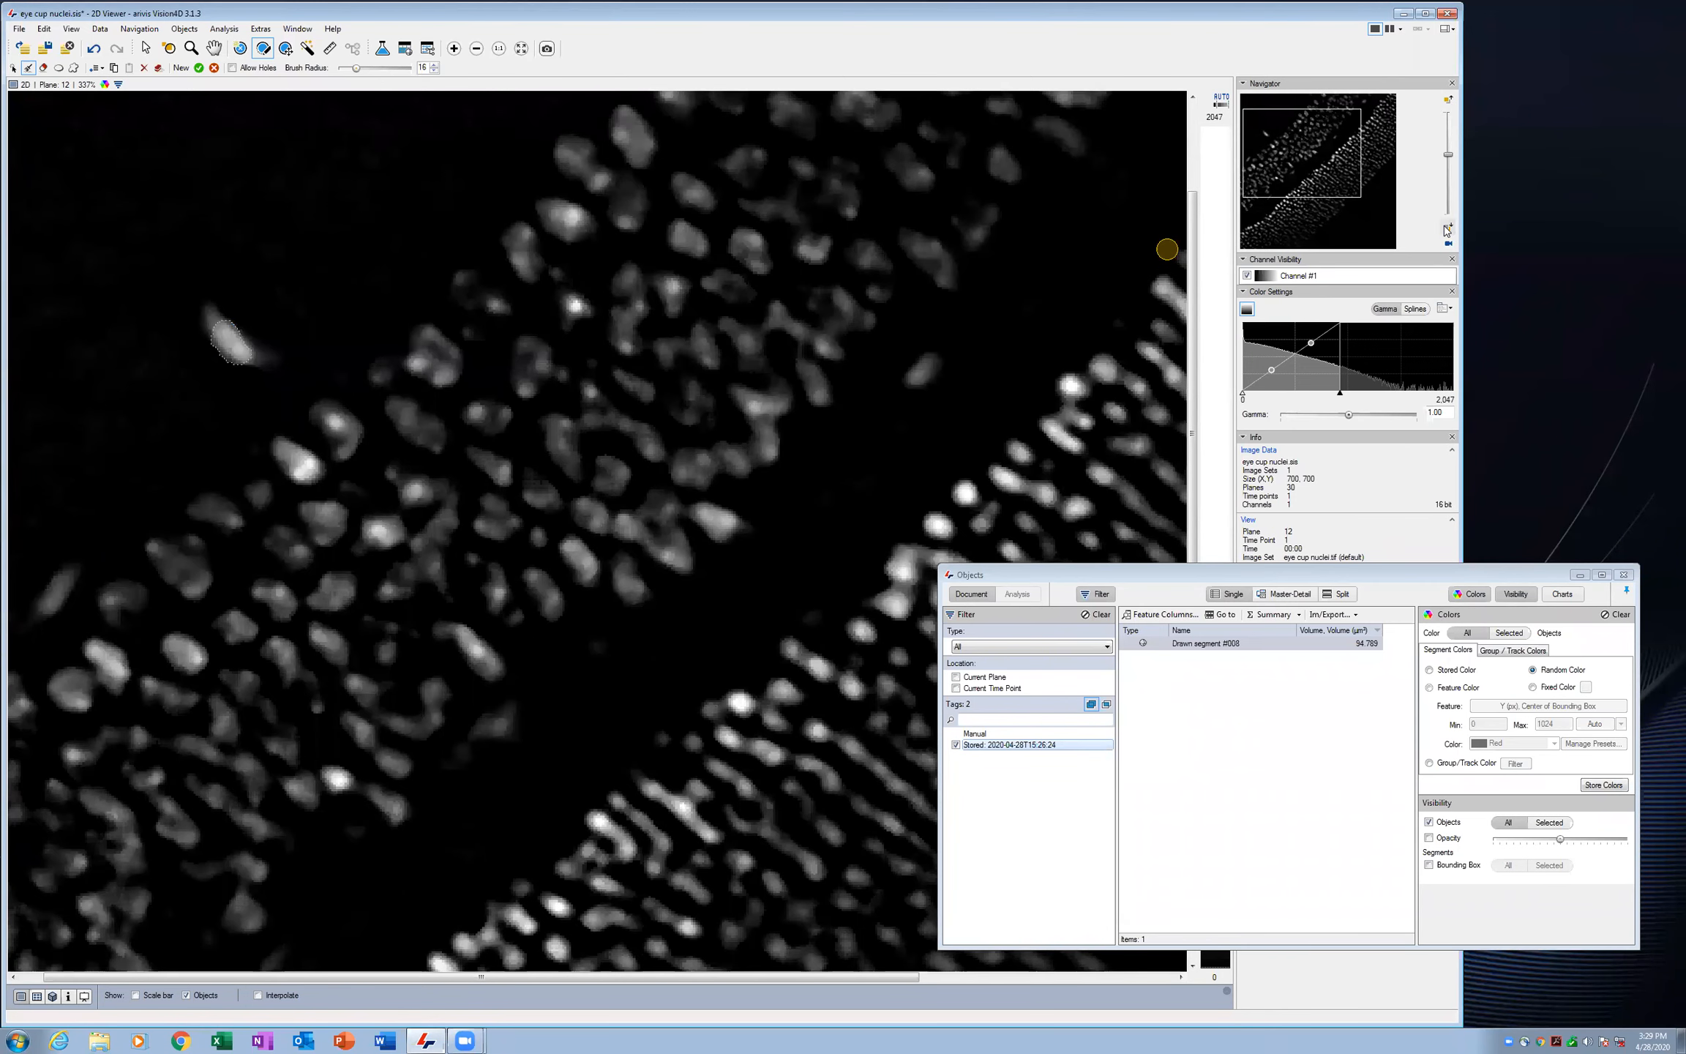
{"action": "left_click", "coordinate": [1448, 228]}
{"action": "left_click", "coordinate": [1448, 228]}
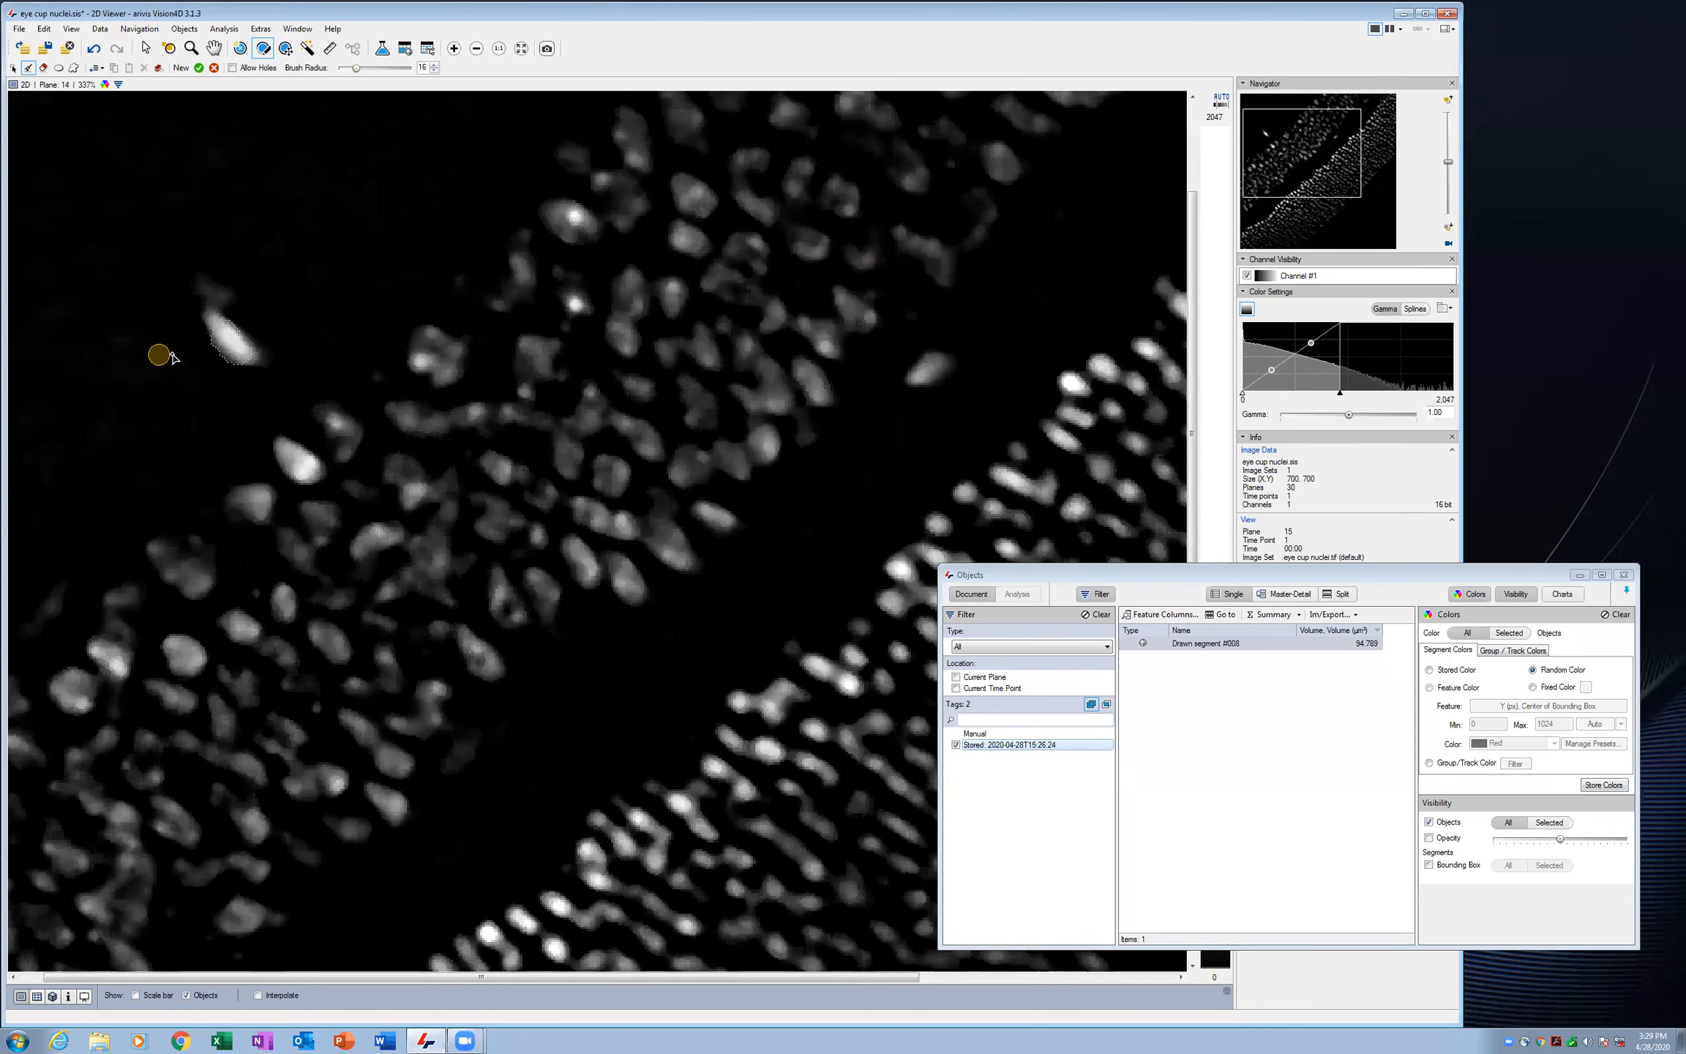
{"action": "left_click_drag", "start_coordinate": [244, 358], "coordinate": [212, 322]}
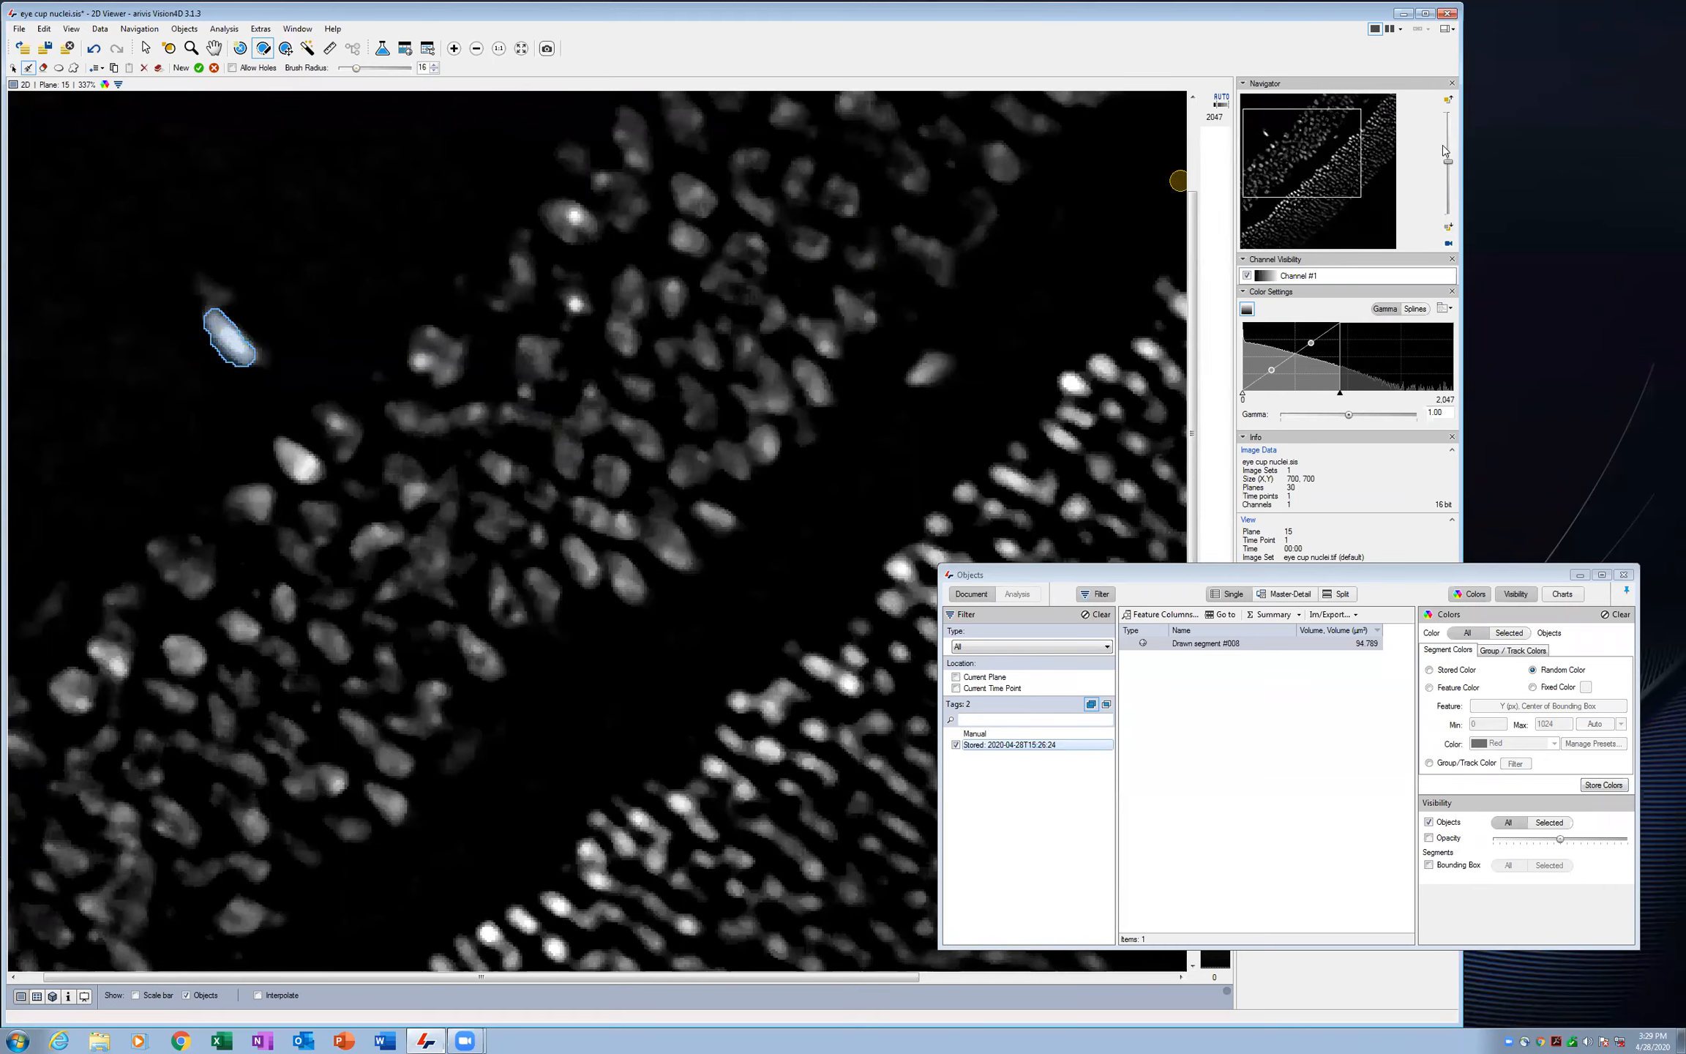
{"action": "left_click", "coordinate": [1451, 225]}
{"action": "left_click", "coordinate": [1451, 226]}
{"action": "left_click", "coordinate": [1451, 225]}
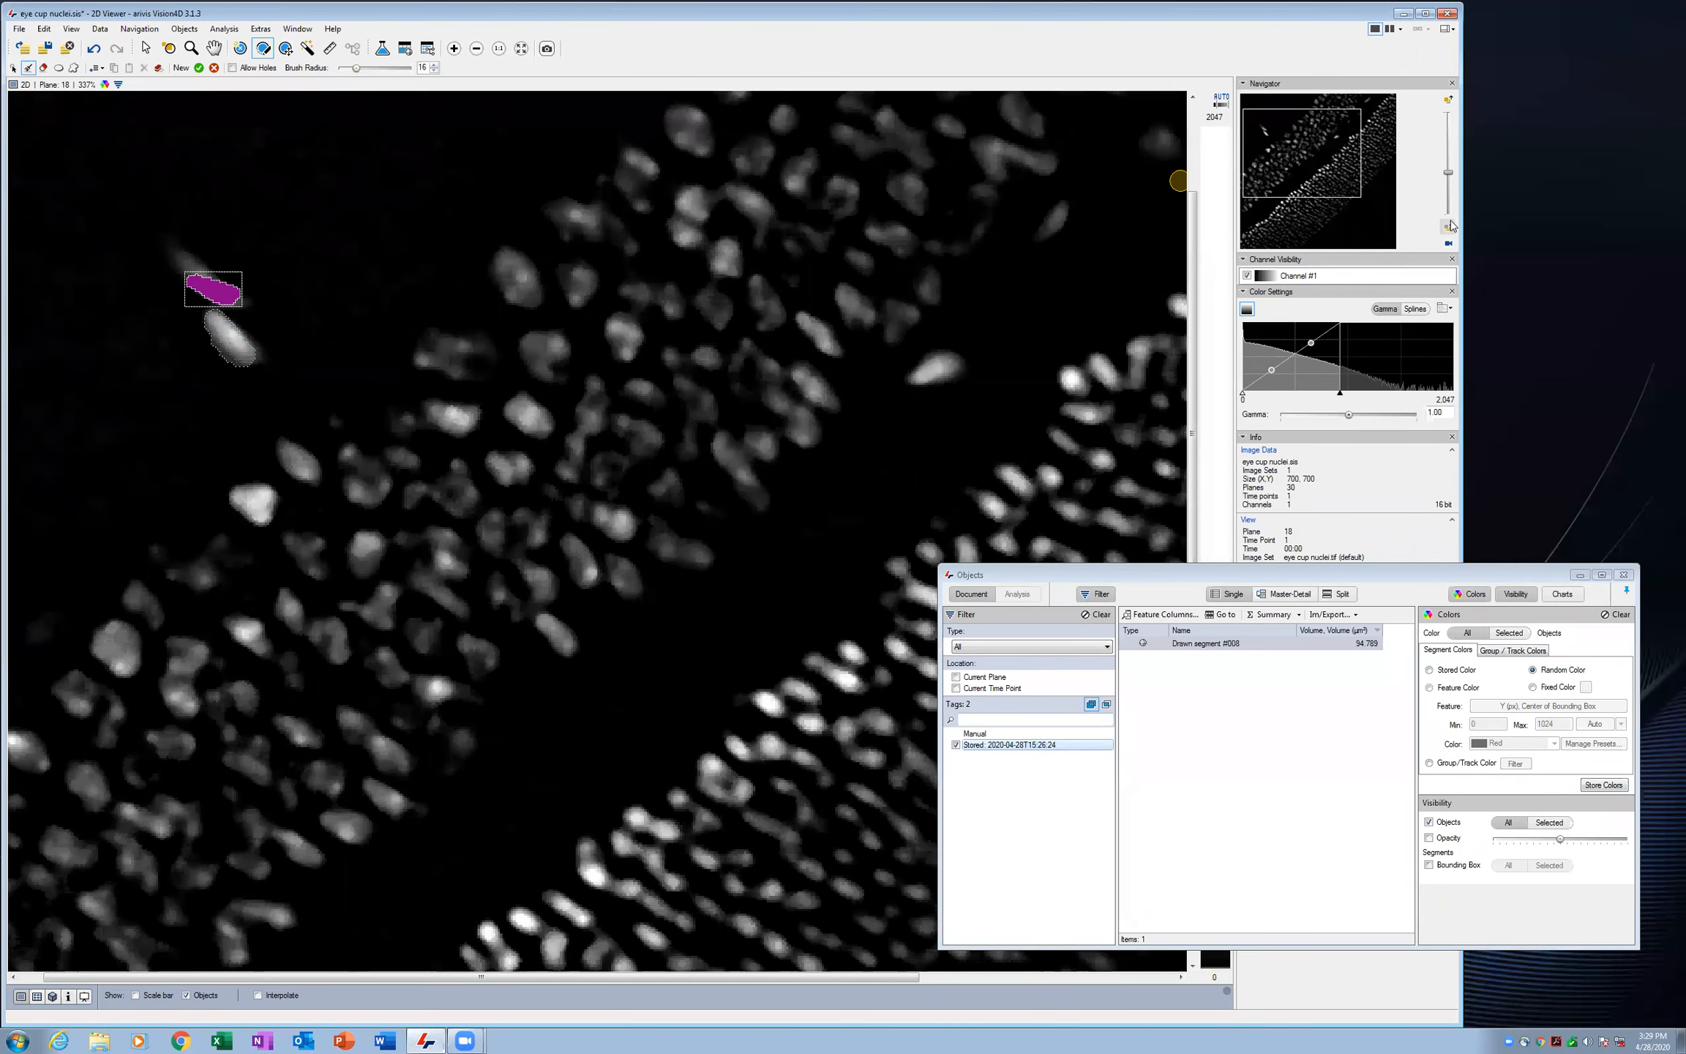
{"action": "left_click", "coordinate": [1451, 225]}
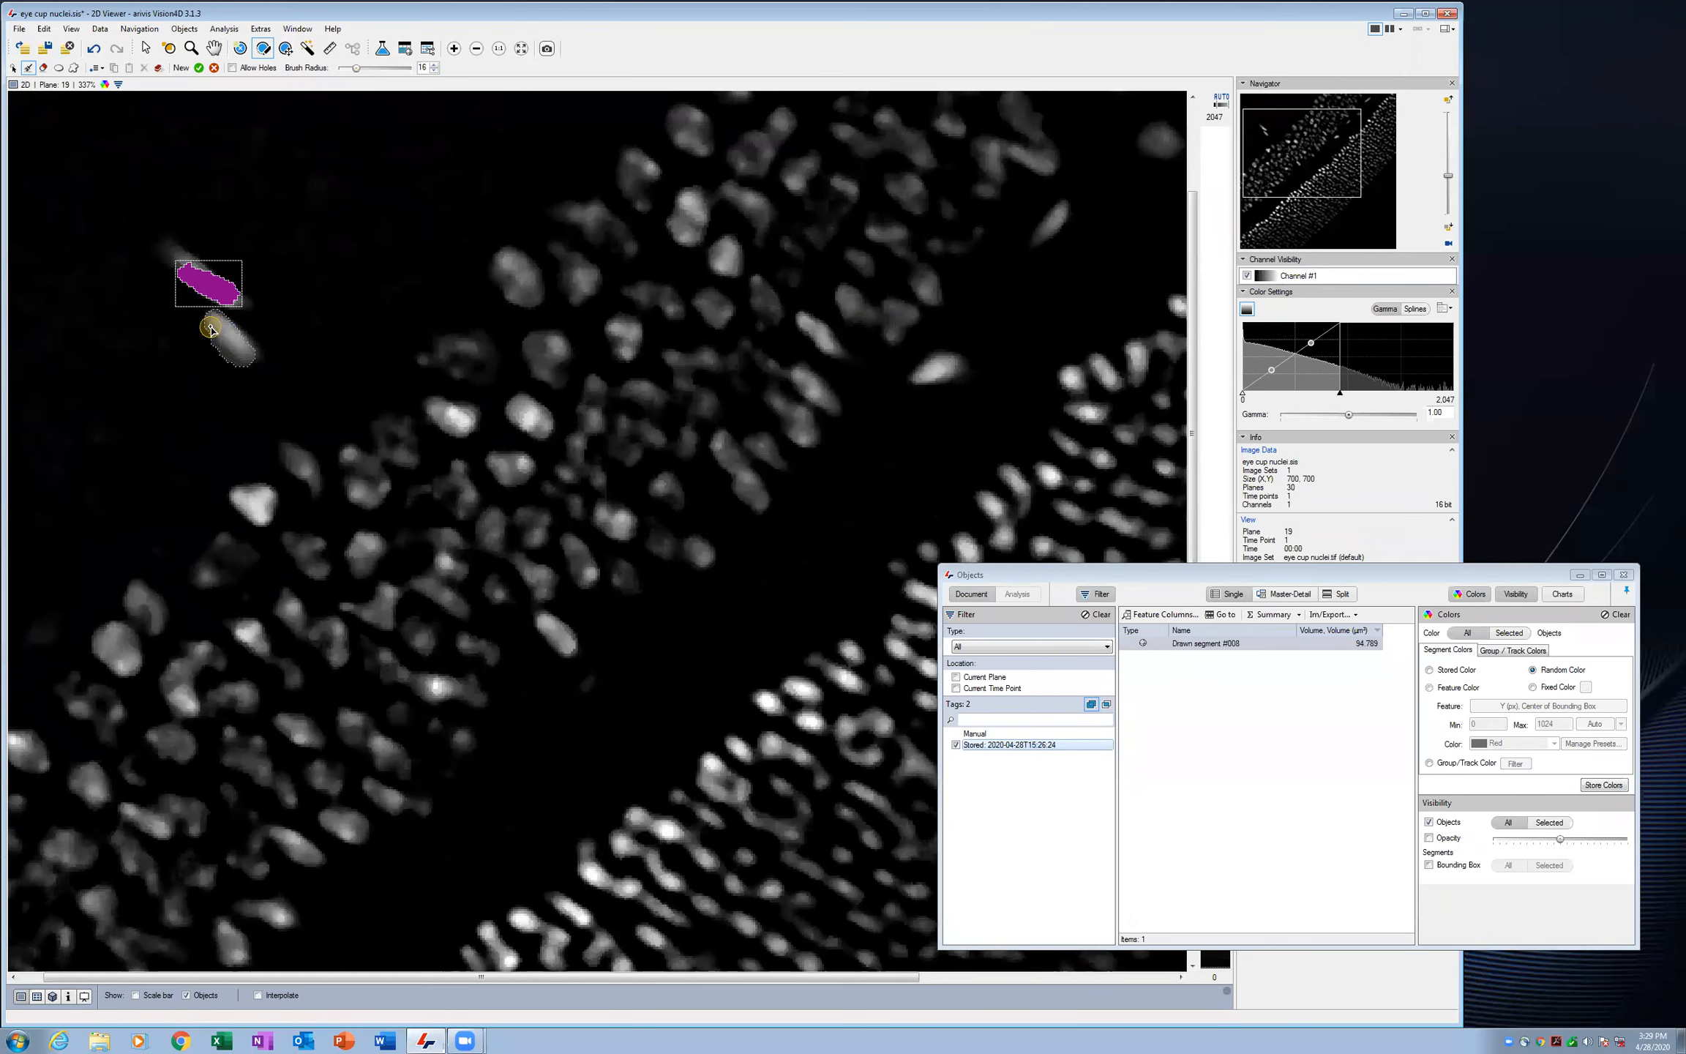
{"action": "left_click_drag", "start_coordinate": [213, 324], "coordinate": [214, 325]}
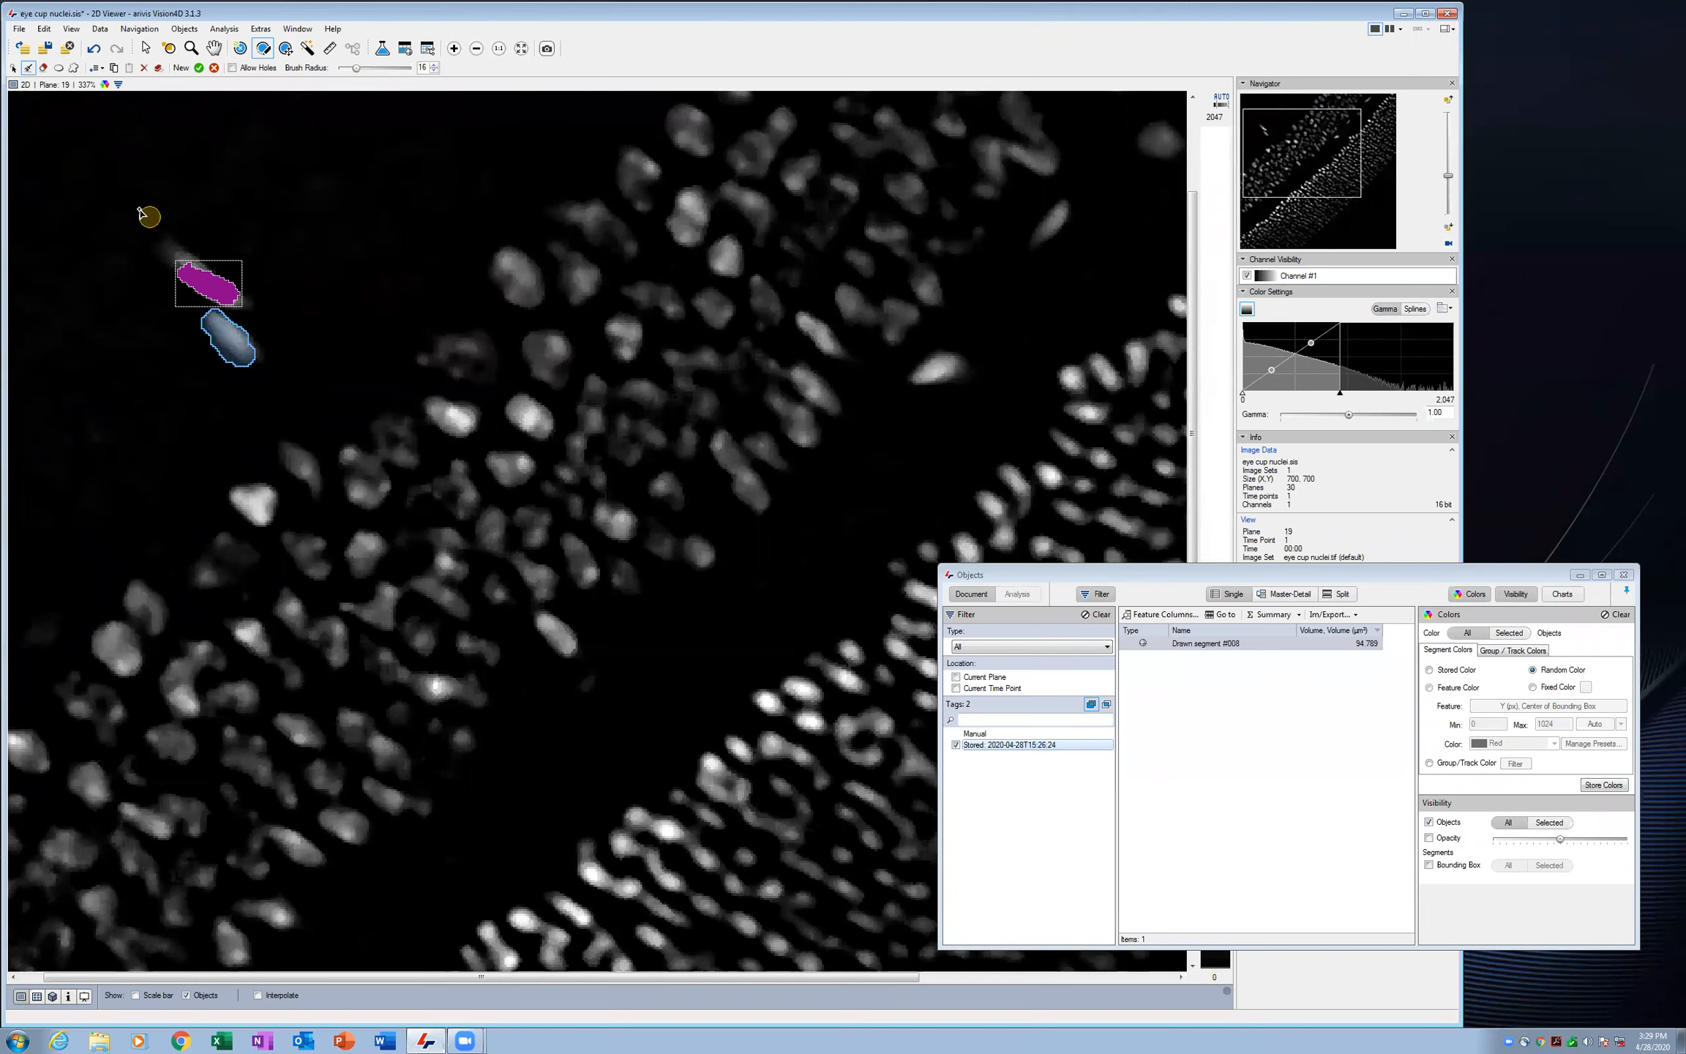
Trim the second object's outline on plane 19, erase its leftover outline on plane 22 and commit the object
{"action": "left_click", "coordinate": [44, 68]}
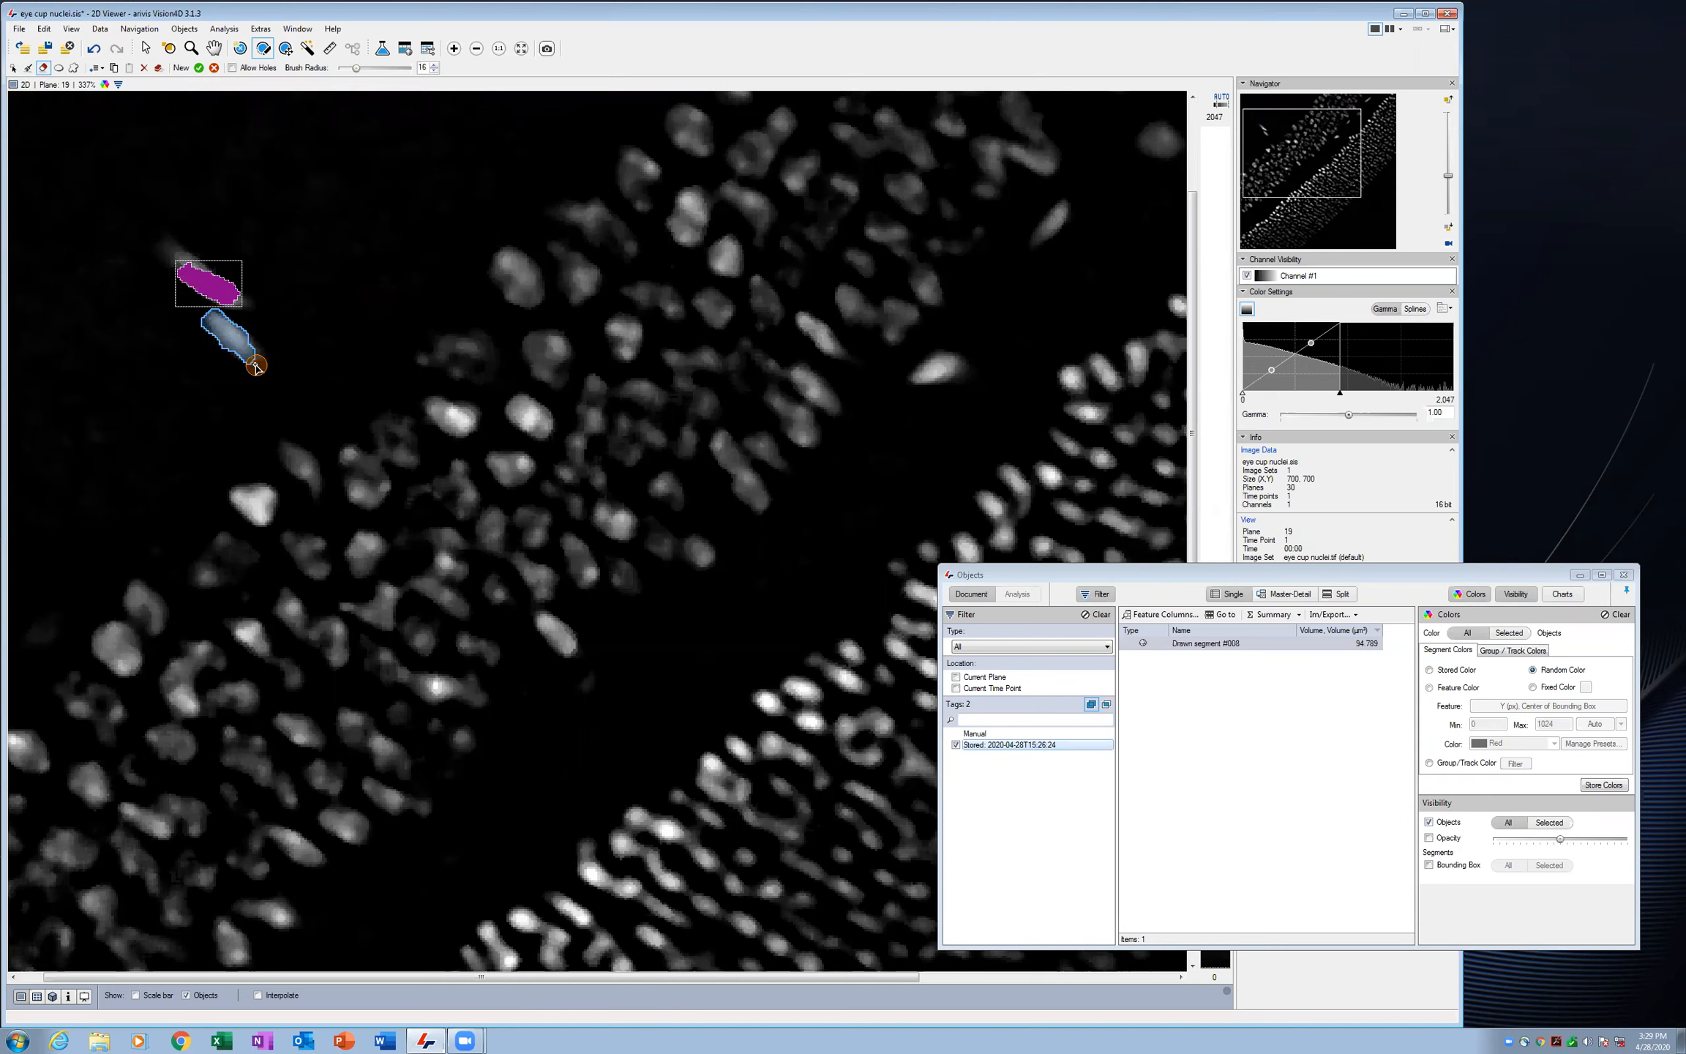
{"action": "left_click", "coordinate": [1448, 227]}
{"action": "left_click", "coordinate": [1449, 227]}
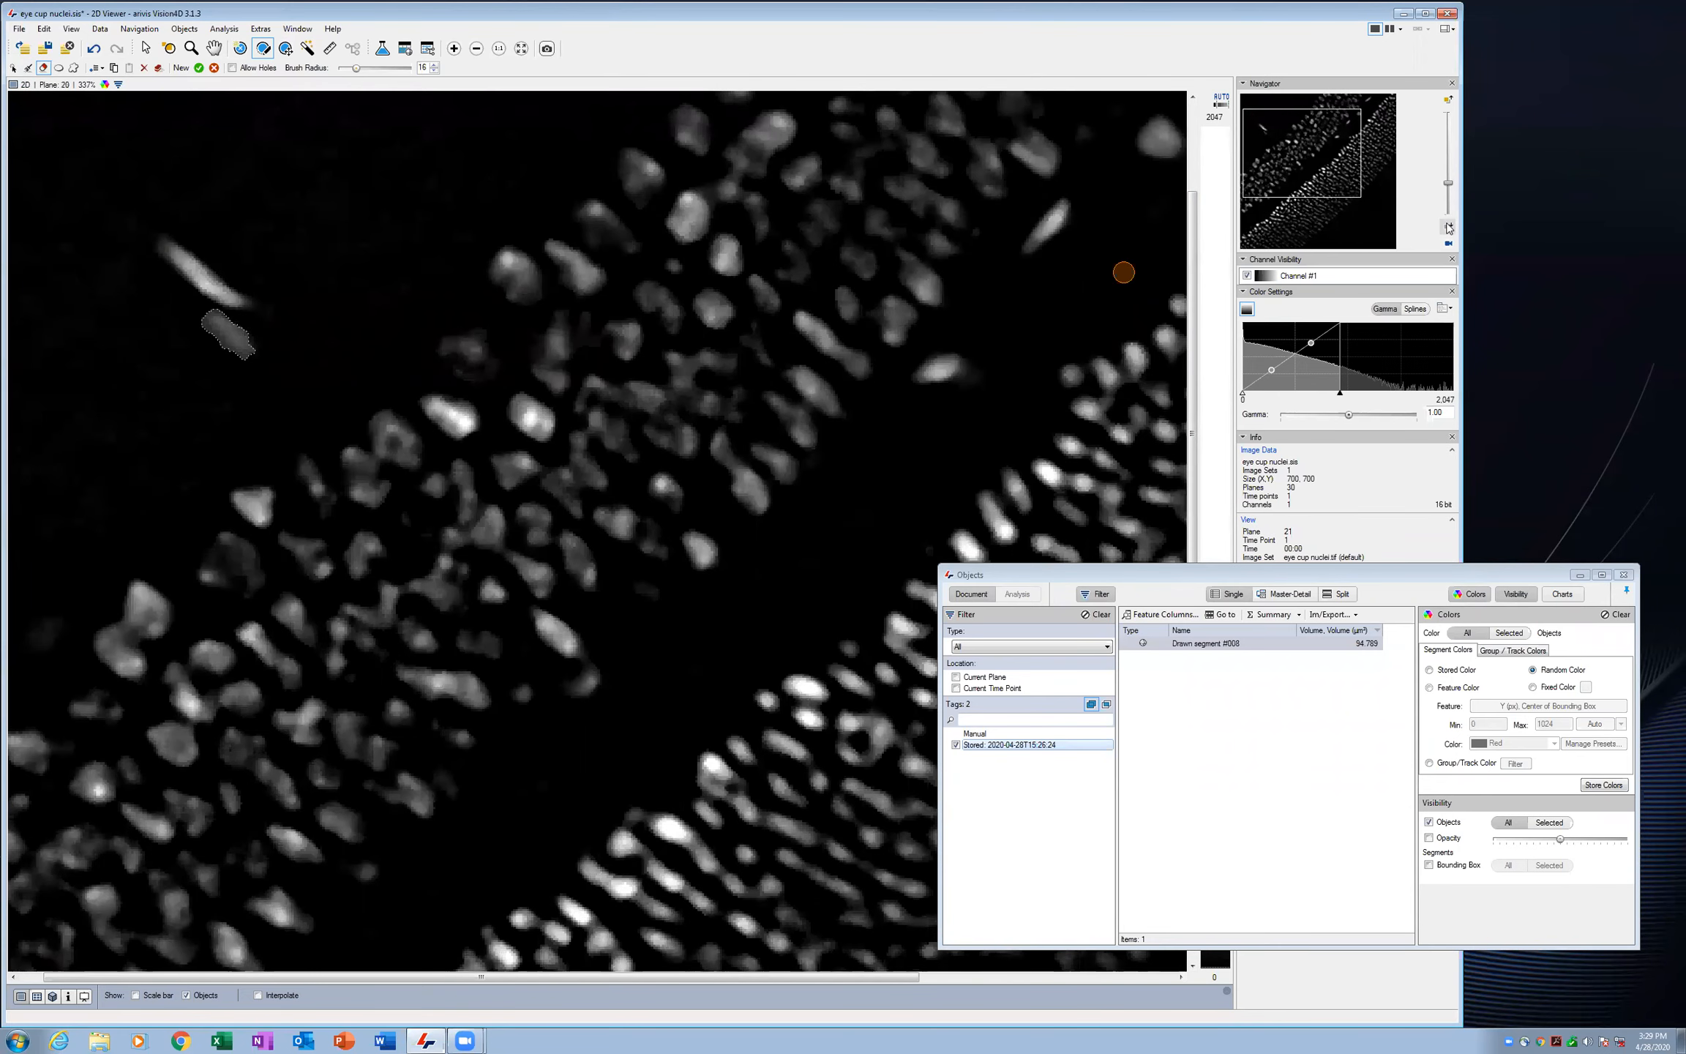
{"action": "left_click", "coordinate": [1448, 228]}
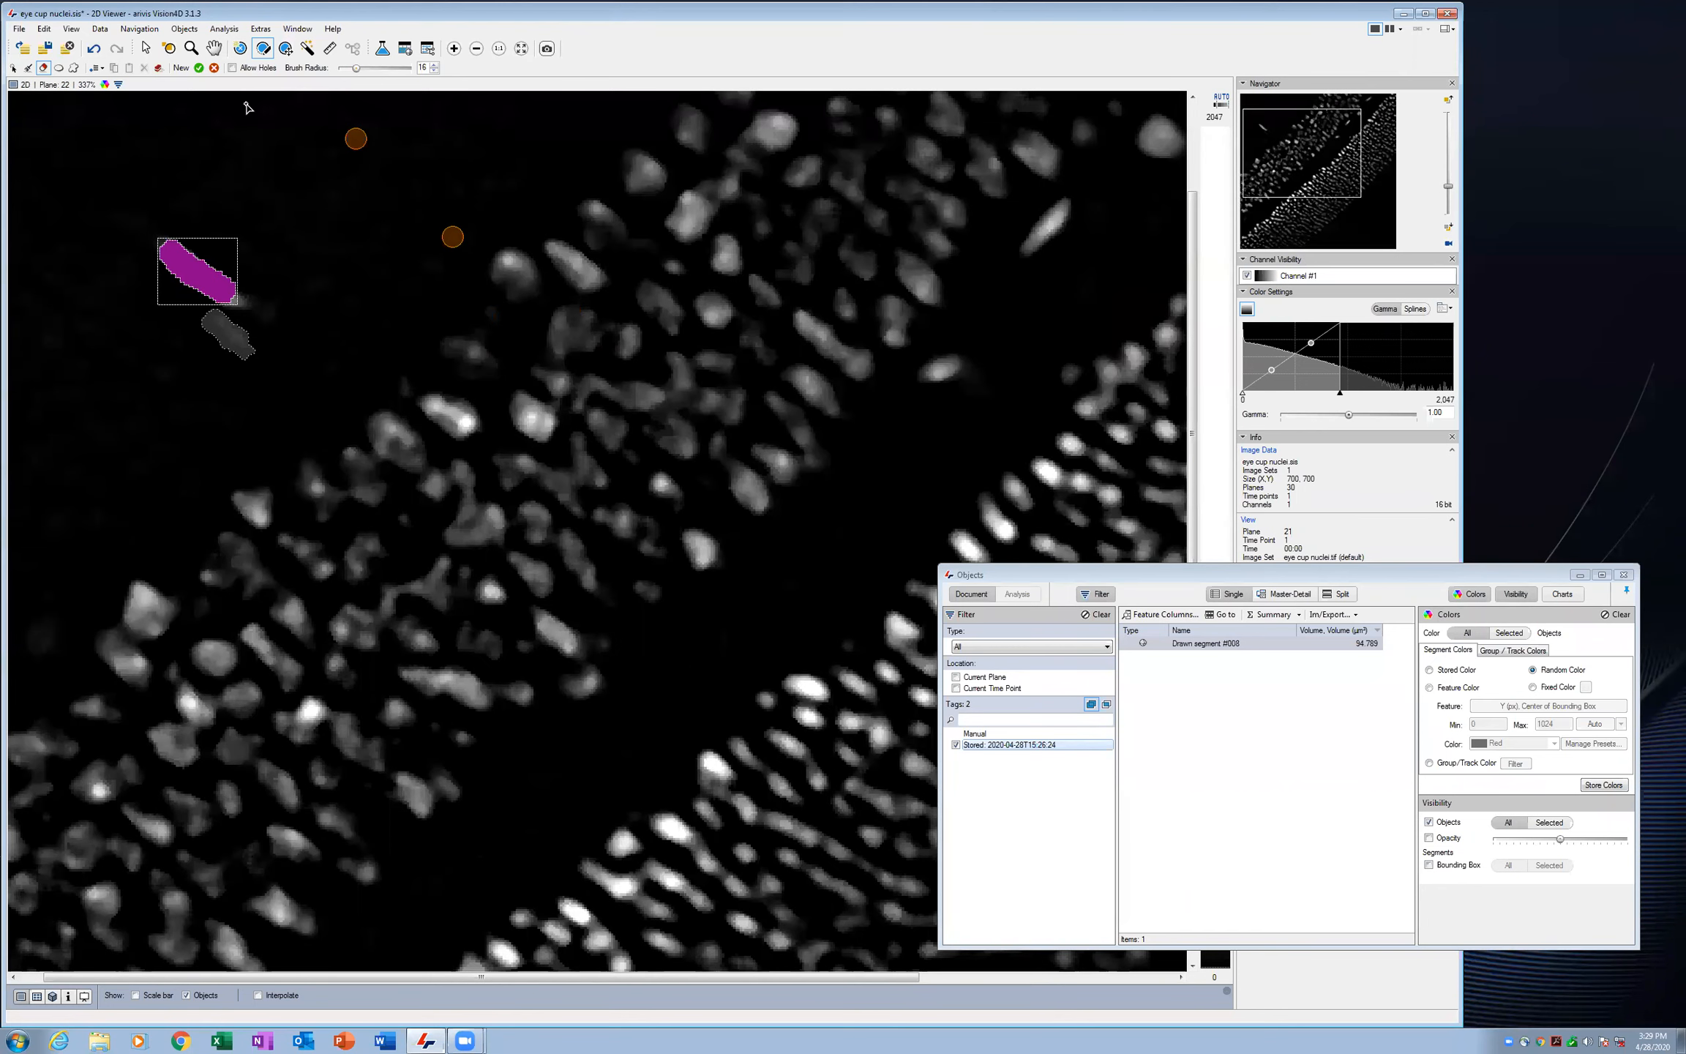
{"action": "mouse_move", "coordinate": [196, 322]}
{"action": "left_mouse_down"}
{"action": "mouse_move", "coordinate": [247, 325]}
{"action": "mouse_move", "coordinate": [227, 330]}
{"action": "mouse_move", "coordinate": [235, 354]}
{"action": "left_mouse_up"}
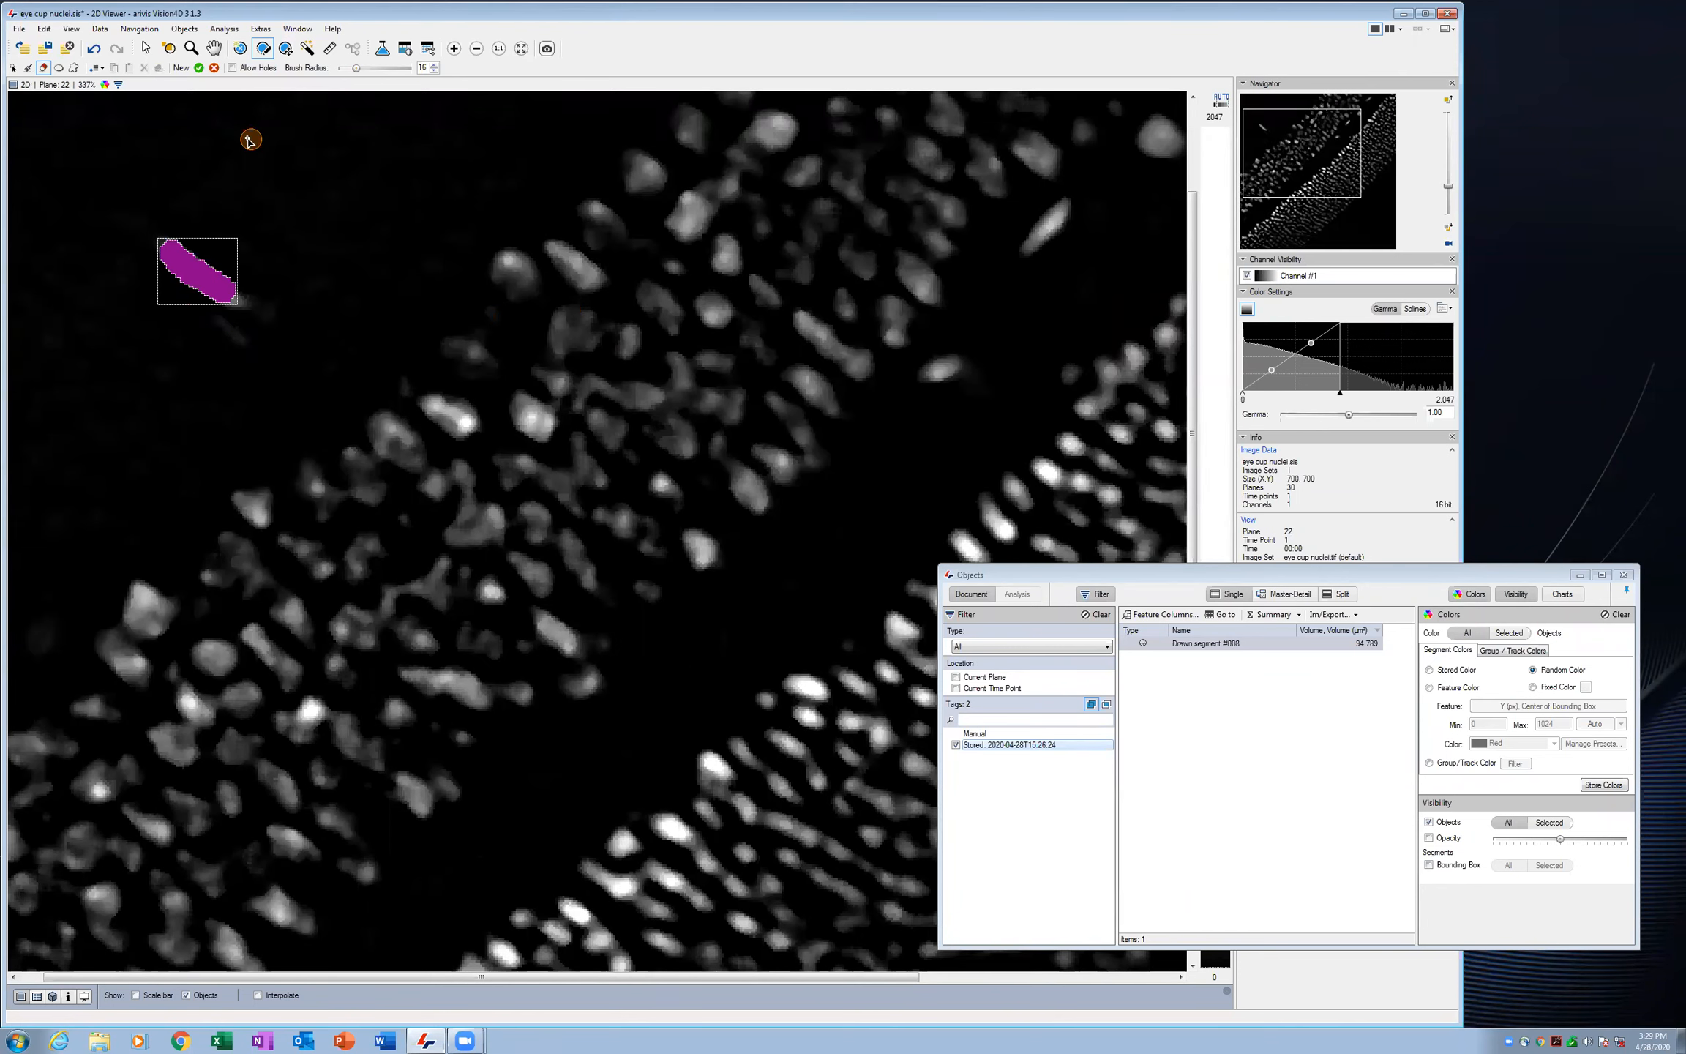
{"action": "left_click", "coordinate": [199, 69]}
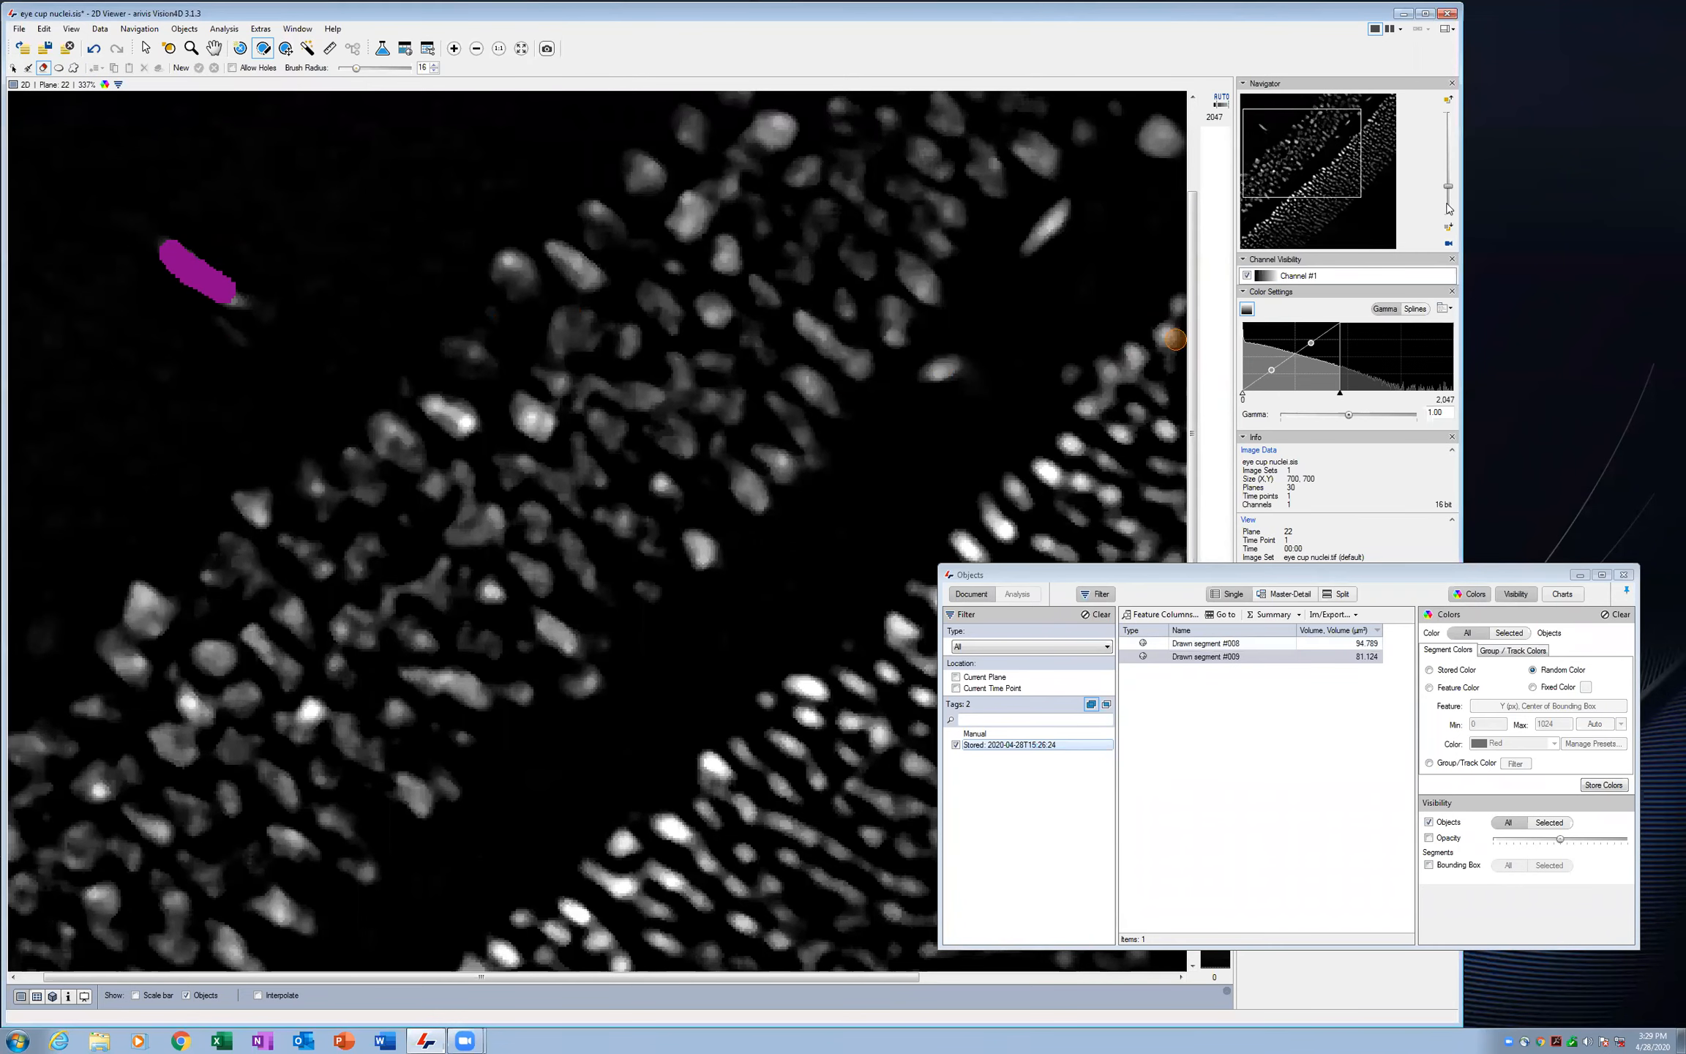
Show the two painted objects in the 4D view together with the maximum intensity volume
{"action": "mouse_move", "coordinate": [1448, 187]}
{"action": "left_mouse_down"}
{"action": "mouse_move", "coordinate": [1452, 162]}
{"action": "mouse_move", "coordinate": [1453, 181]}
{"action": "left_mouse_up"}
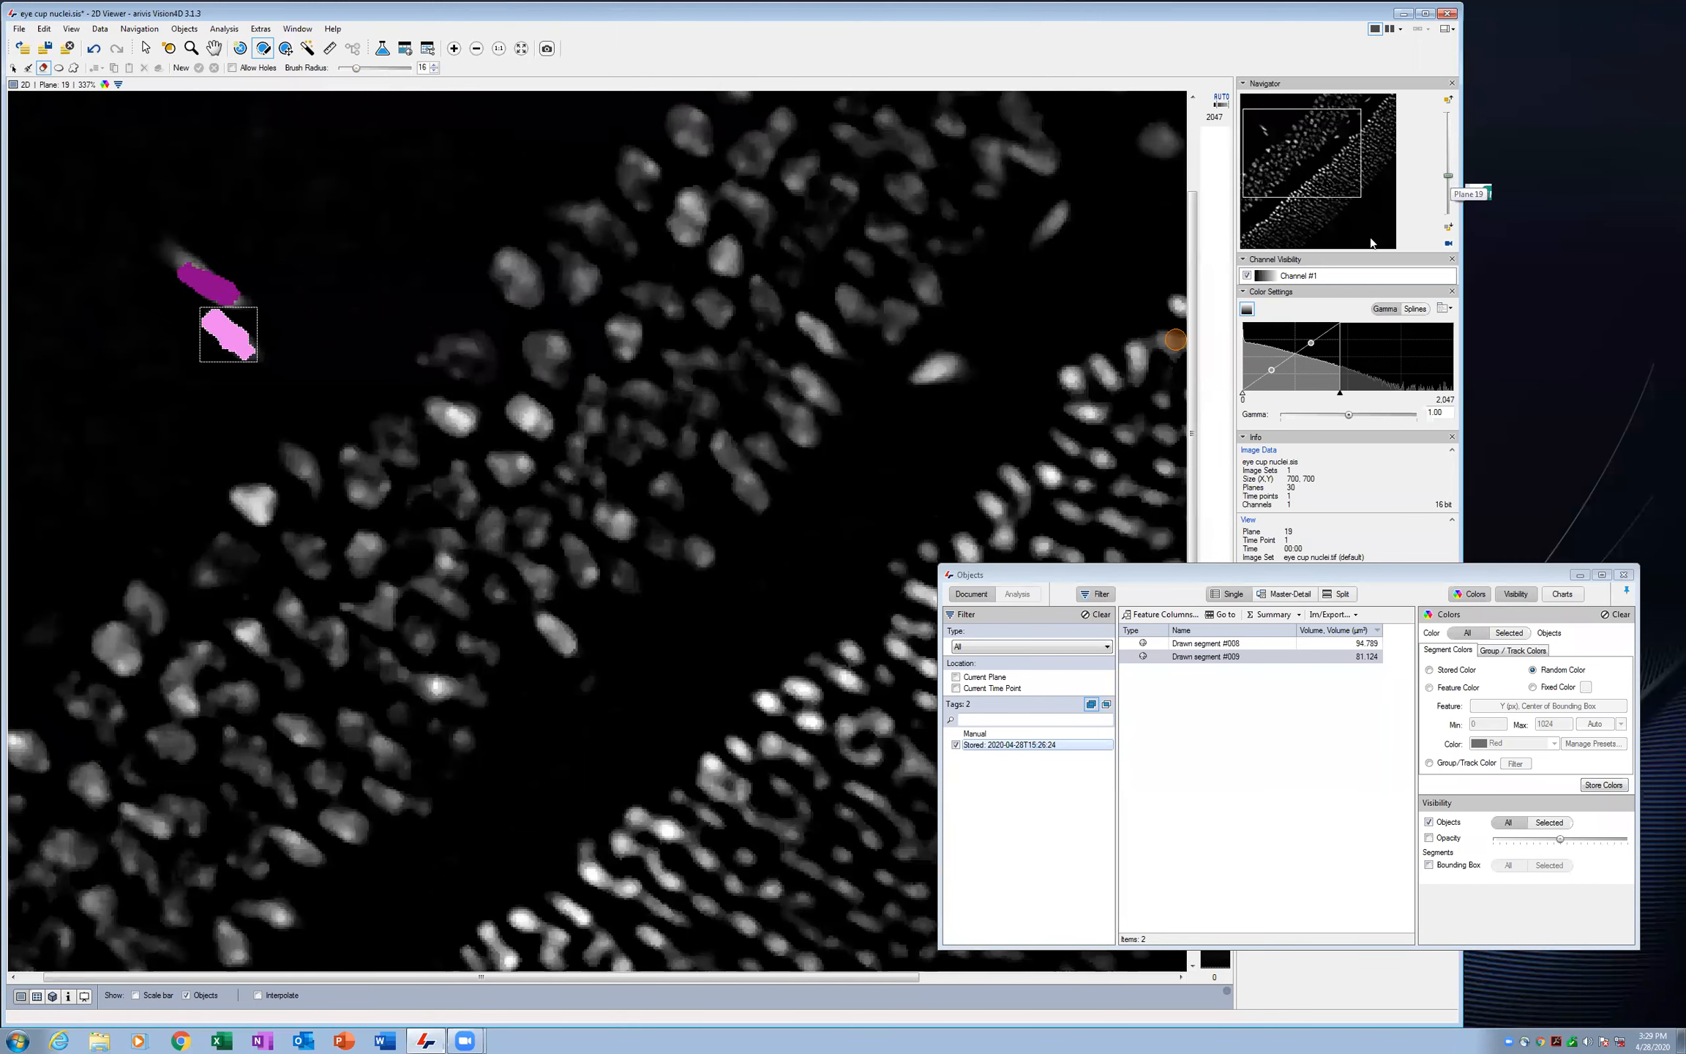
{"action": "left_click", "coordinate": [52, 997]}
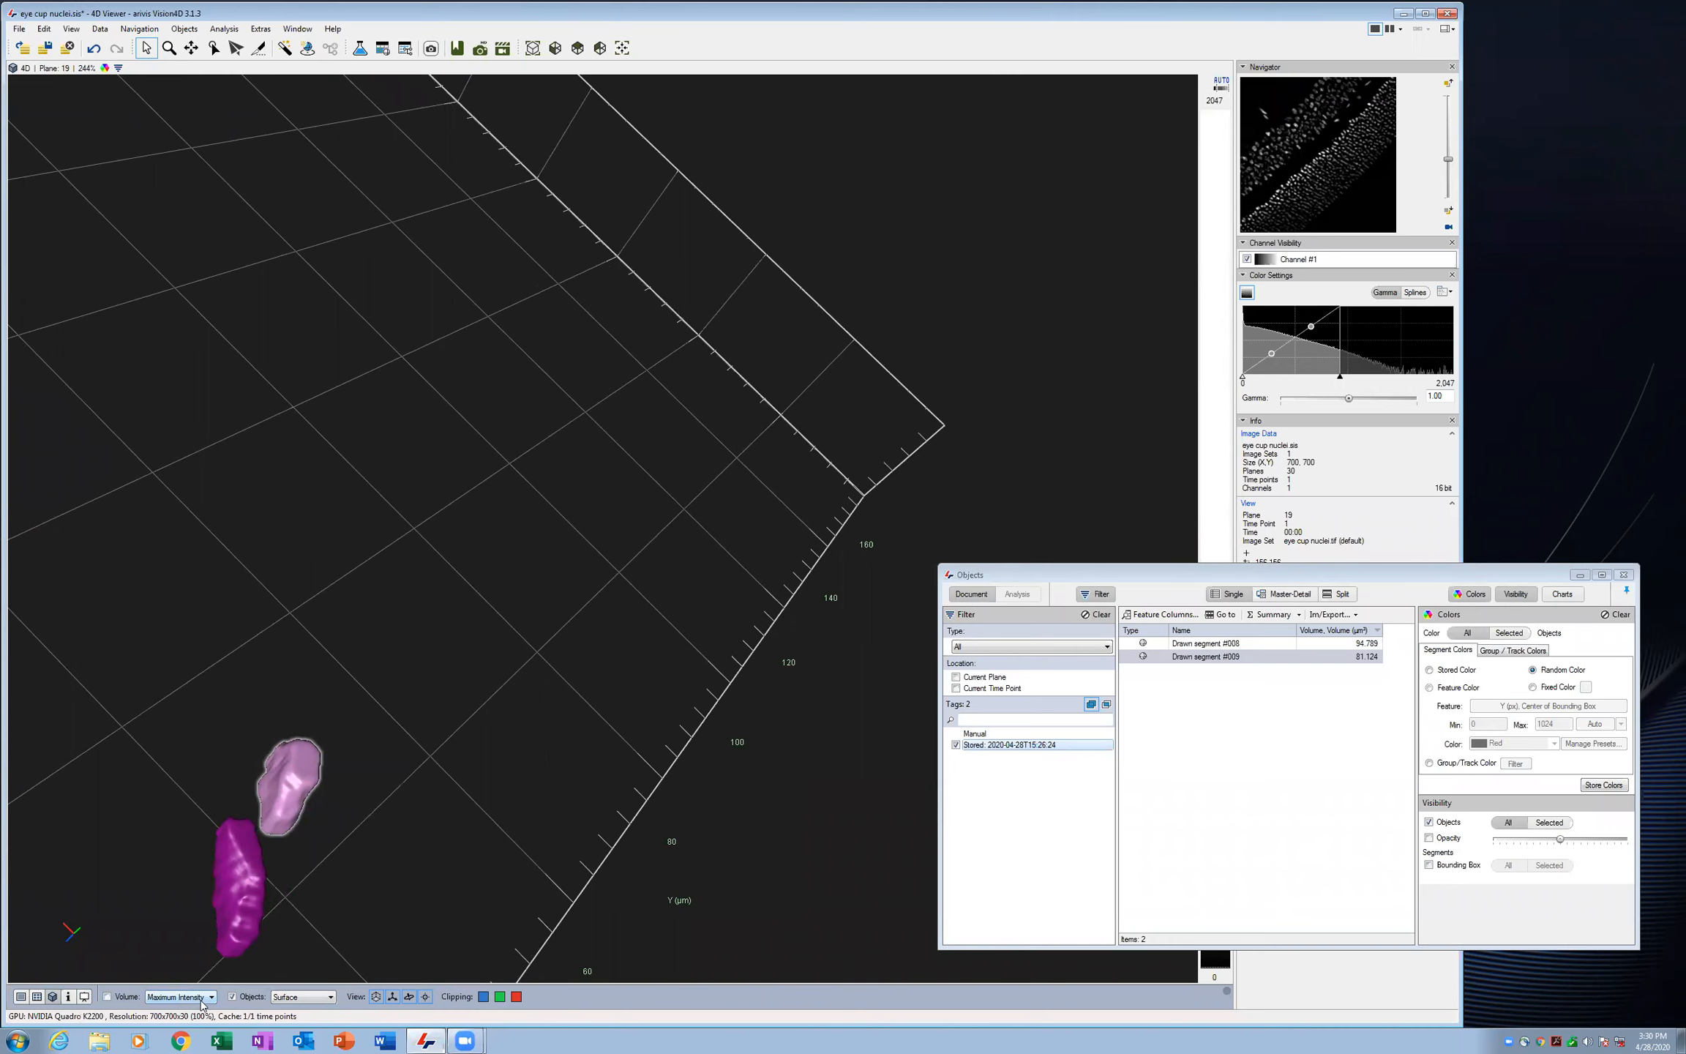
{"action": "left_click", "coordinate": [107, 997]}
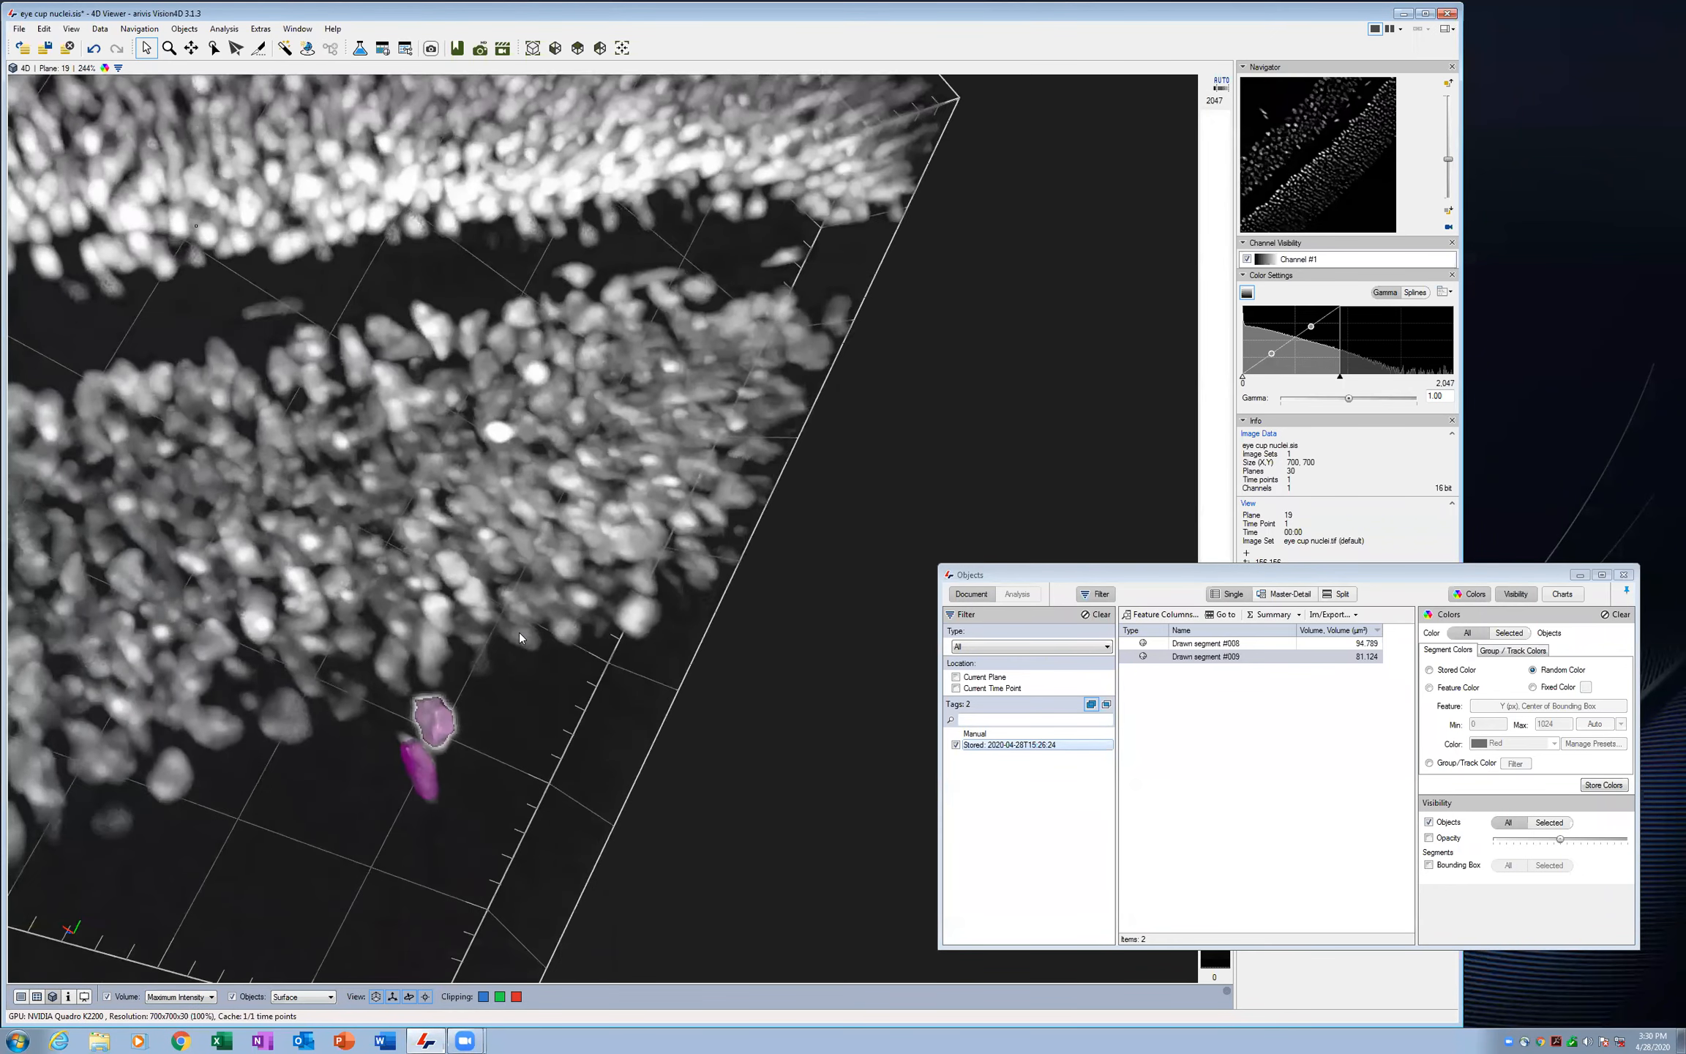
Compare the two painted objects with the underlying nuclei by toggling object visibility and viewing the volume from several angles
{"action": "left_click", "coordinate": [232, 997]}
{"action": "left_click", "coordinate": [232, 997]}
{"action": "left_click", "coordinate": [232, 996]}
{"action": "left_click", "coordinate": [232, 997]}
{"action": "left_click", "coordinate": [232, 997]}
{"action": "left_click", "coordinate": [232, 997]}
{"action": "left_click_drag", "start_coordinate": [412, 859], "coordinate": [359, 835]}
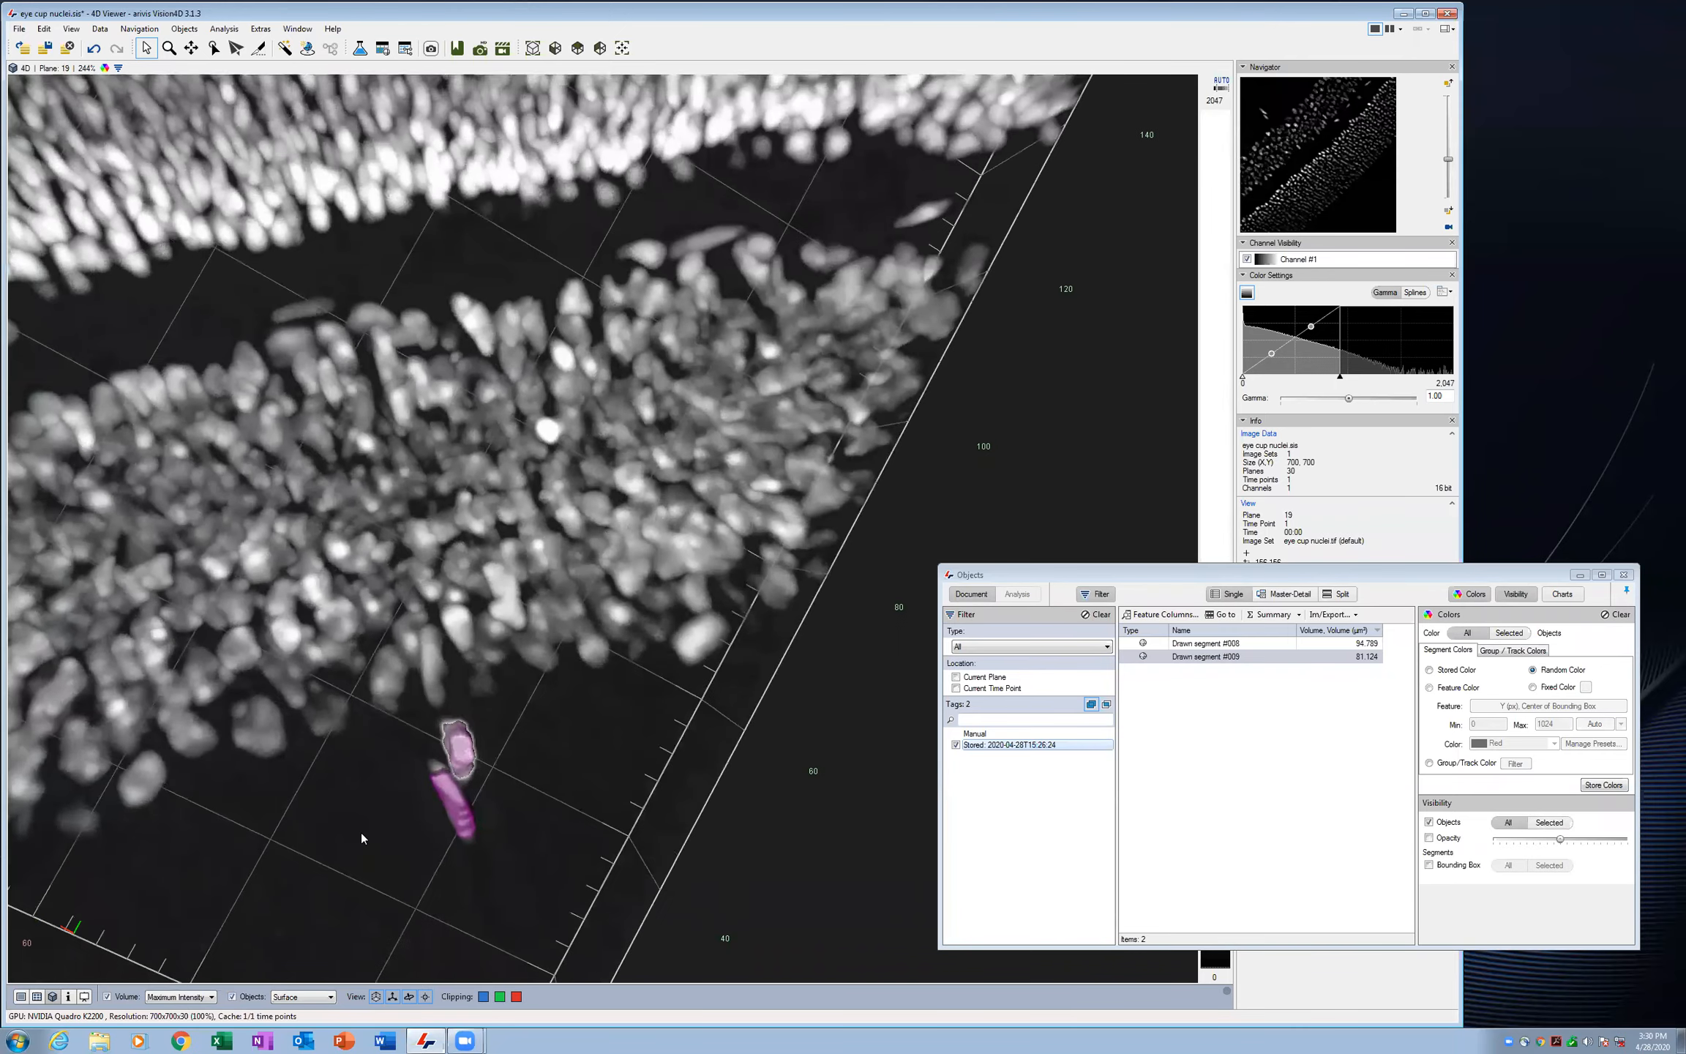
{"action": "scroll", "coordinate": [350, 536], "scroll_direction": "down", "scroll_amount": 7}
{"action": "left_click_drag", "start_coordinate": [349, 540], "coordinate": [247, 523]}
{"action": "left_click_drag", "start_coordinate": [289, 440], "coordinate": [843, 662]}
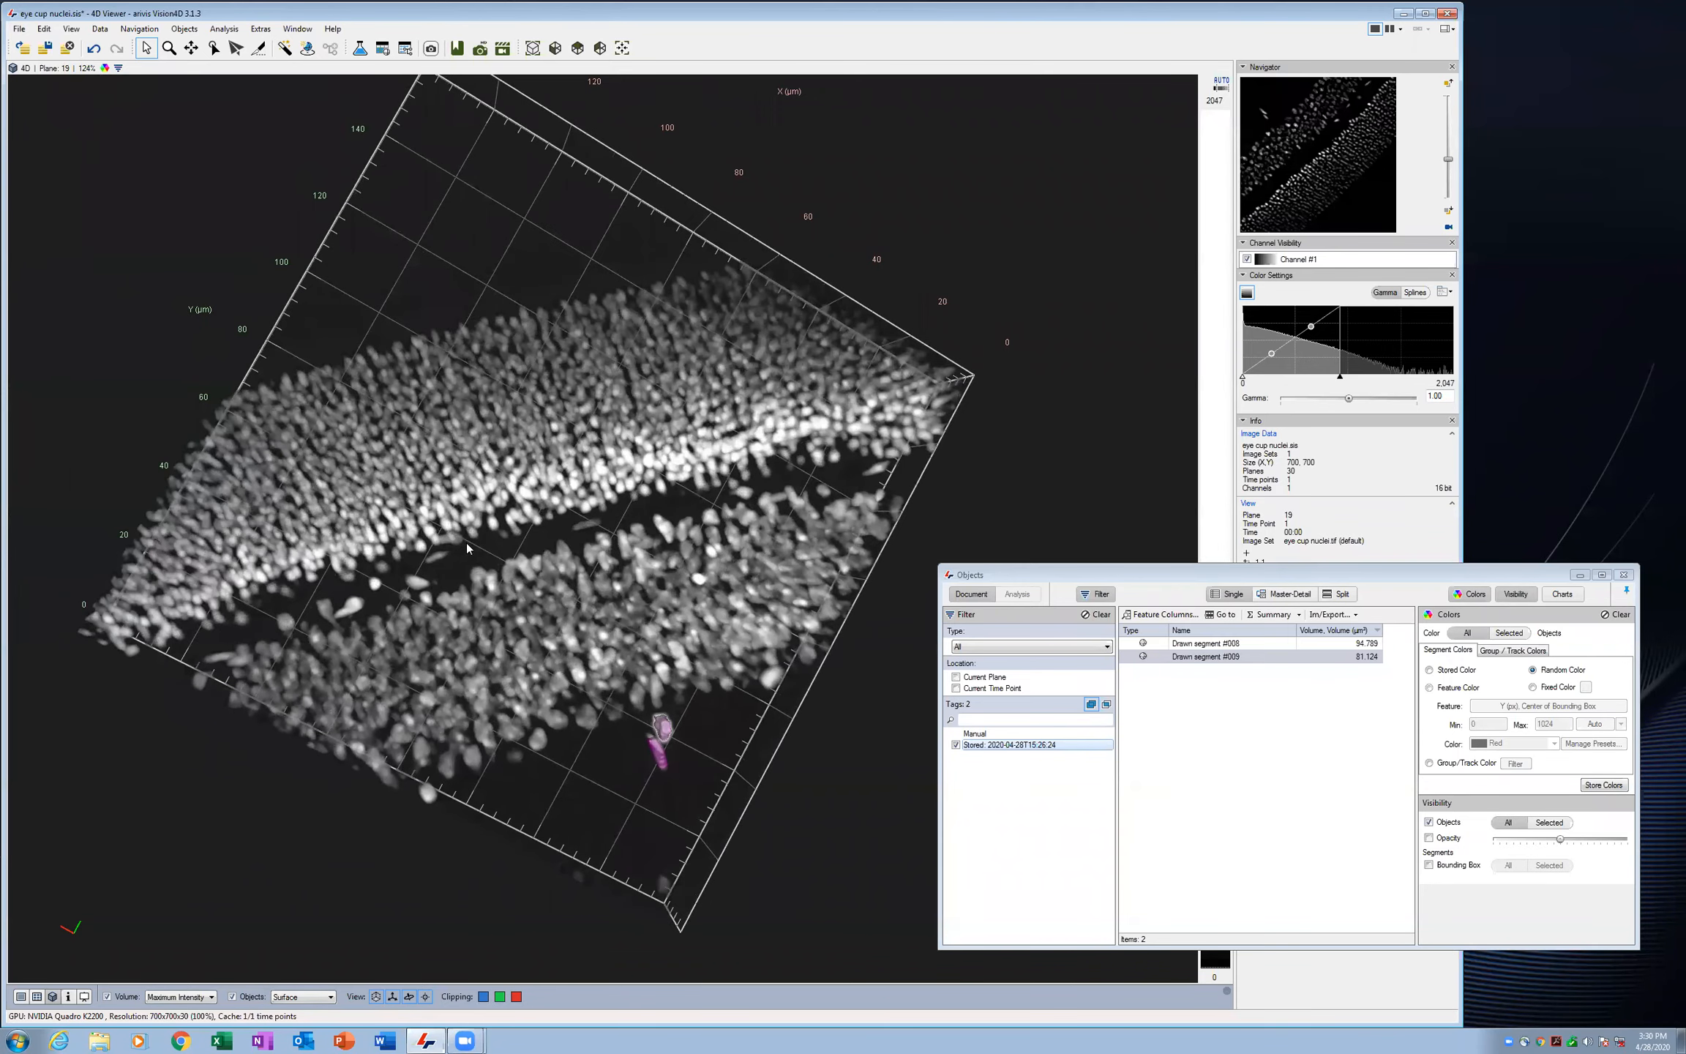
{"action": "mouse_move", "coordinate": [510, 699]}
{"action": "left_mouse_down"}
{"action": "mouse_move", "coordinate": [539, 647]}
{"action": "mouse_move", "coordinate": [491, 652]}
{"action": "mouse_move", "coordinate": [479, 689]}
{"action": "mouse_move", "coordinate": [496, 693]}
{"action": "left_mouse_up"}
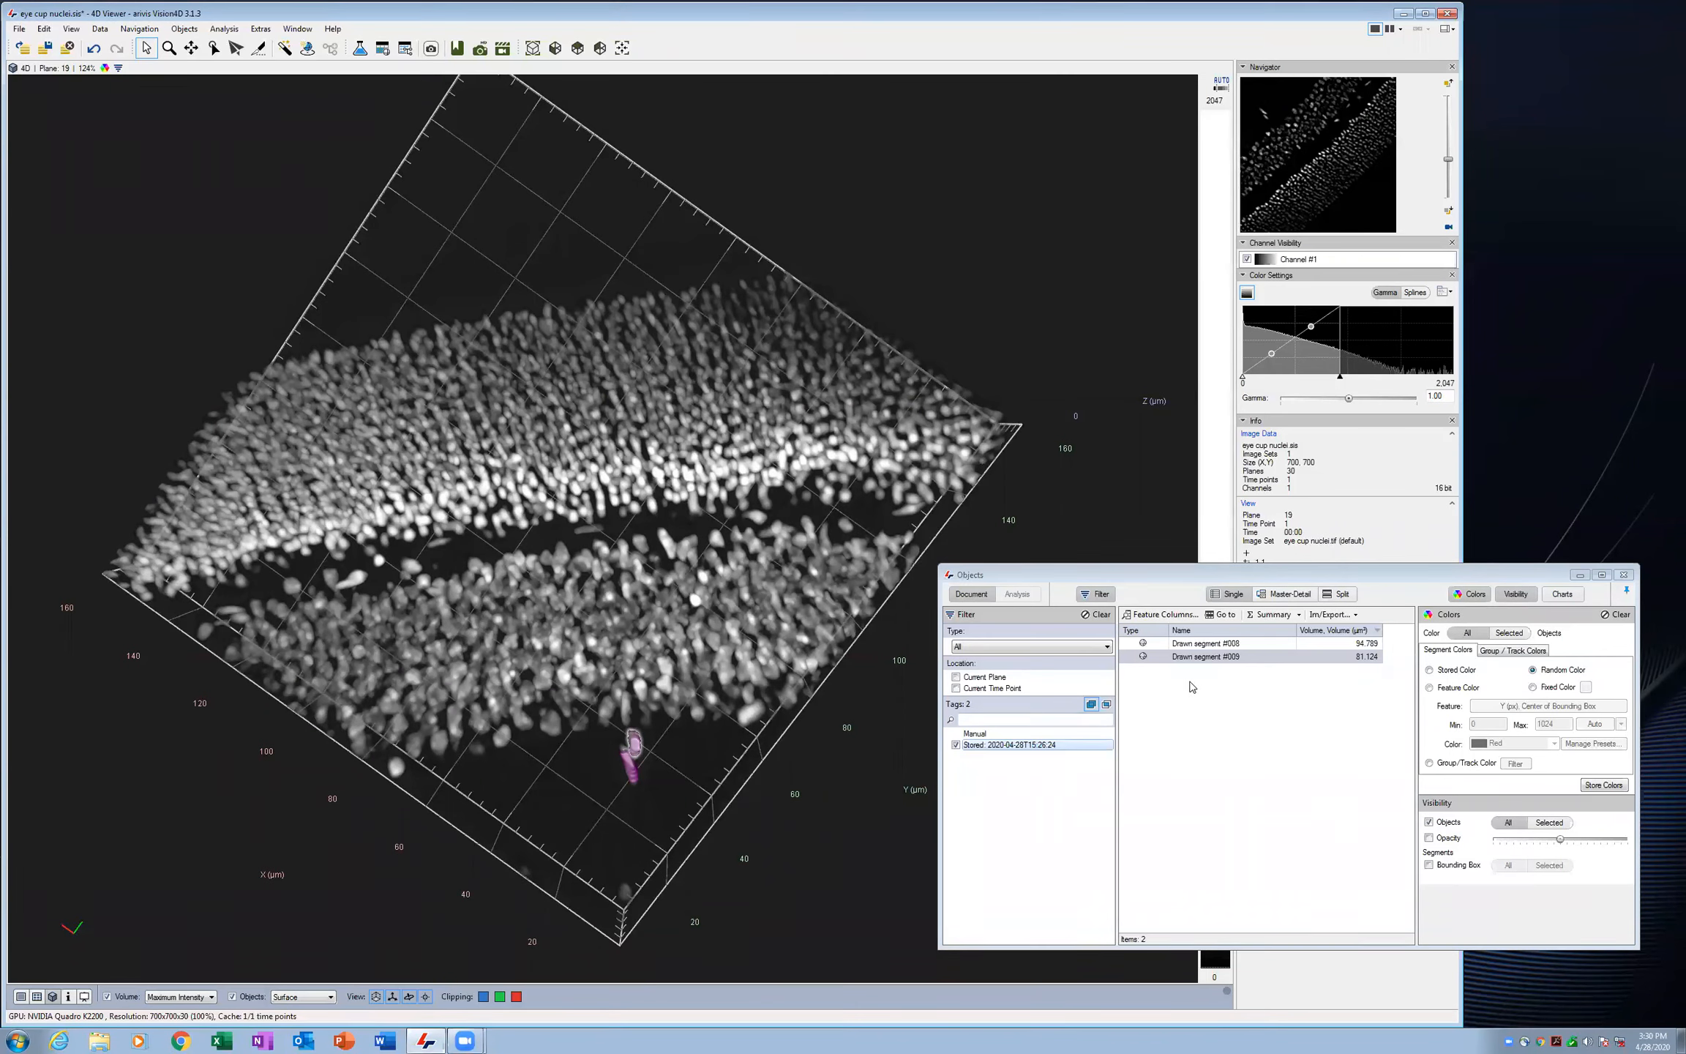
Delete both manually drawn segments and return to the 2D view of the whole image
{"action": "left_click", "coordinate": [1249, 656]}
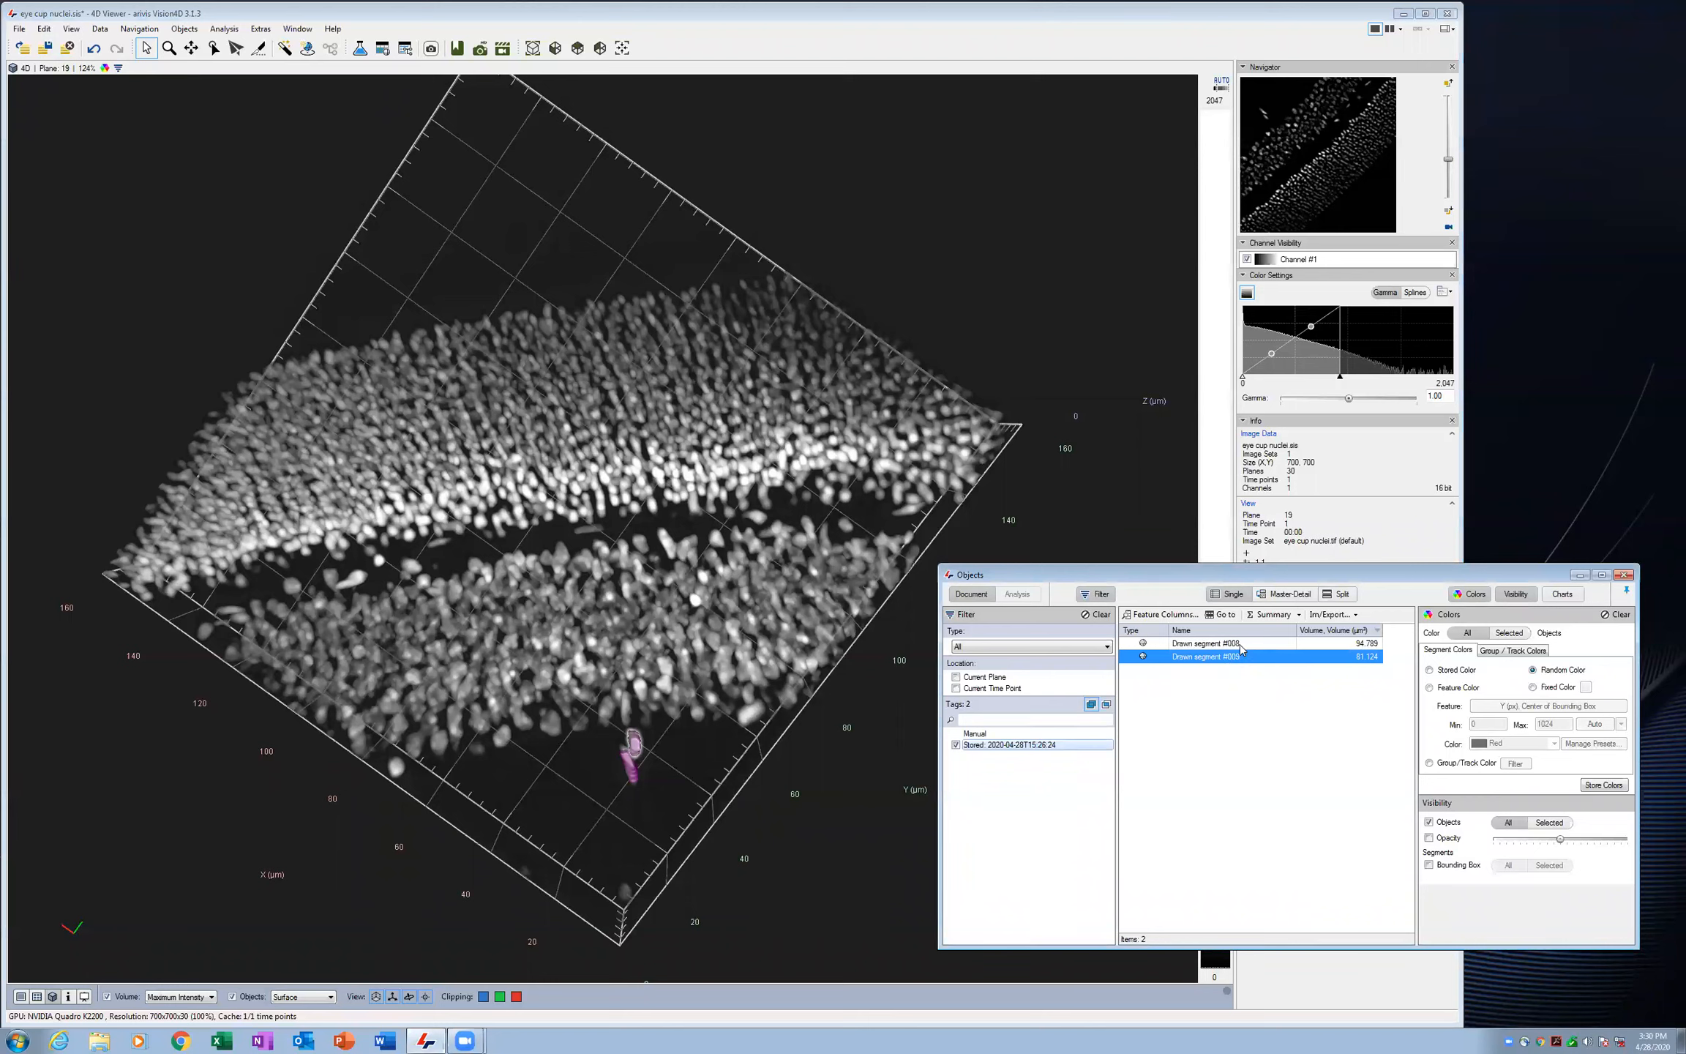
{"action": "left_click", "coordinate": [1239, 644], "text": "ctrl"}
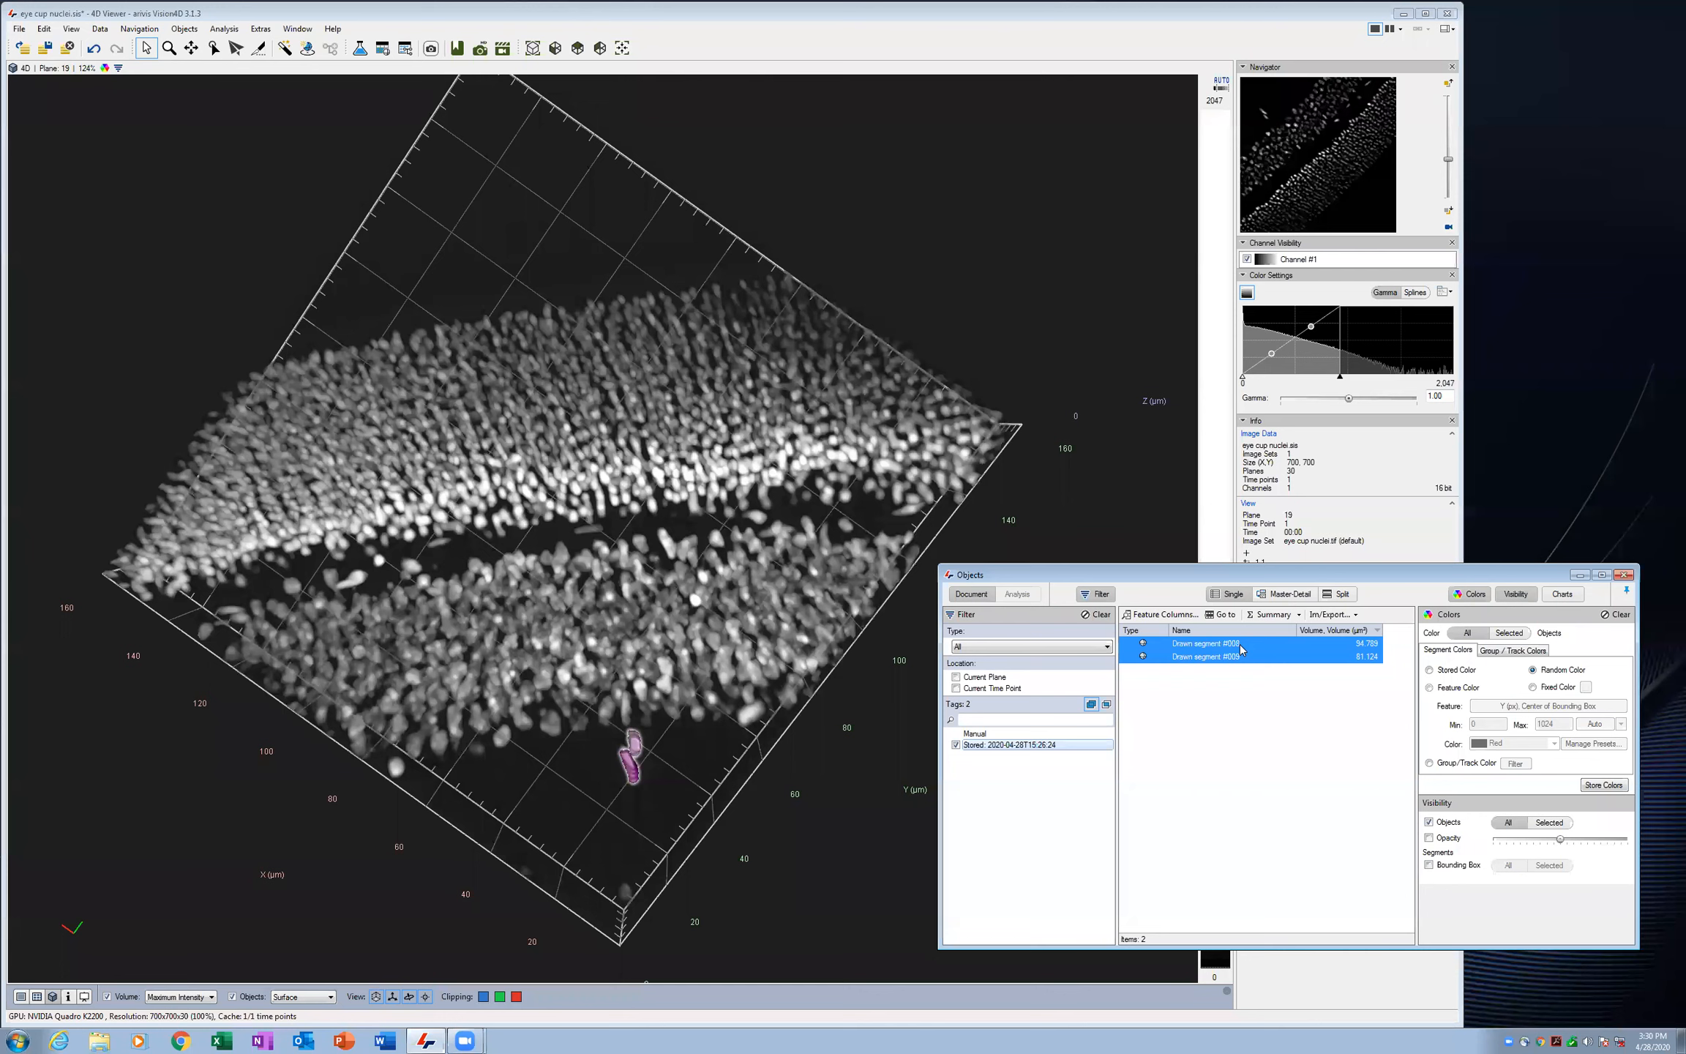
{"action": "key", "text": "Delete"}
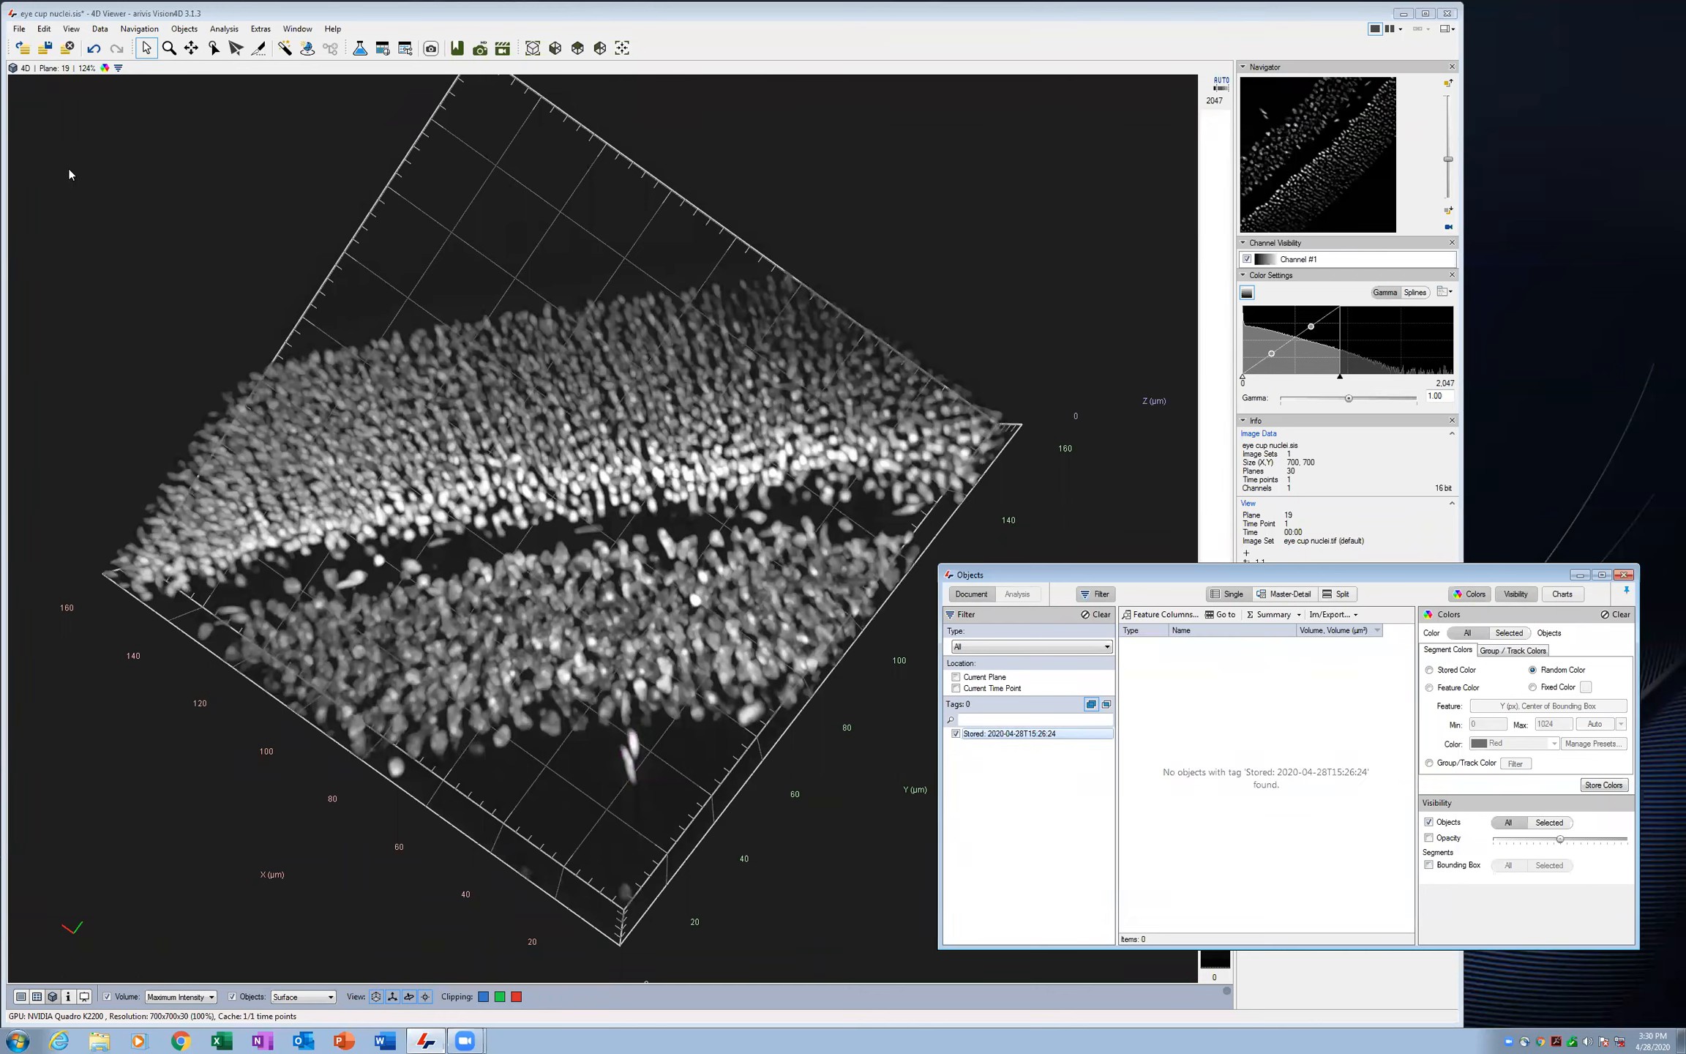
{"action": "left_click_drag", "start_coordinate": [1294, 578], "coordinate": [1133, 597]}
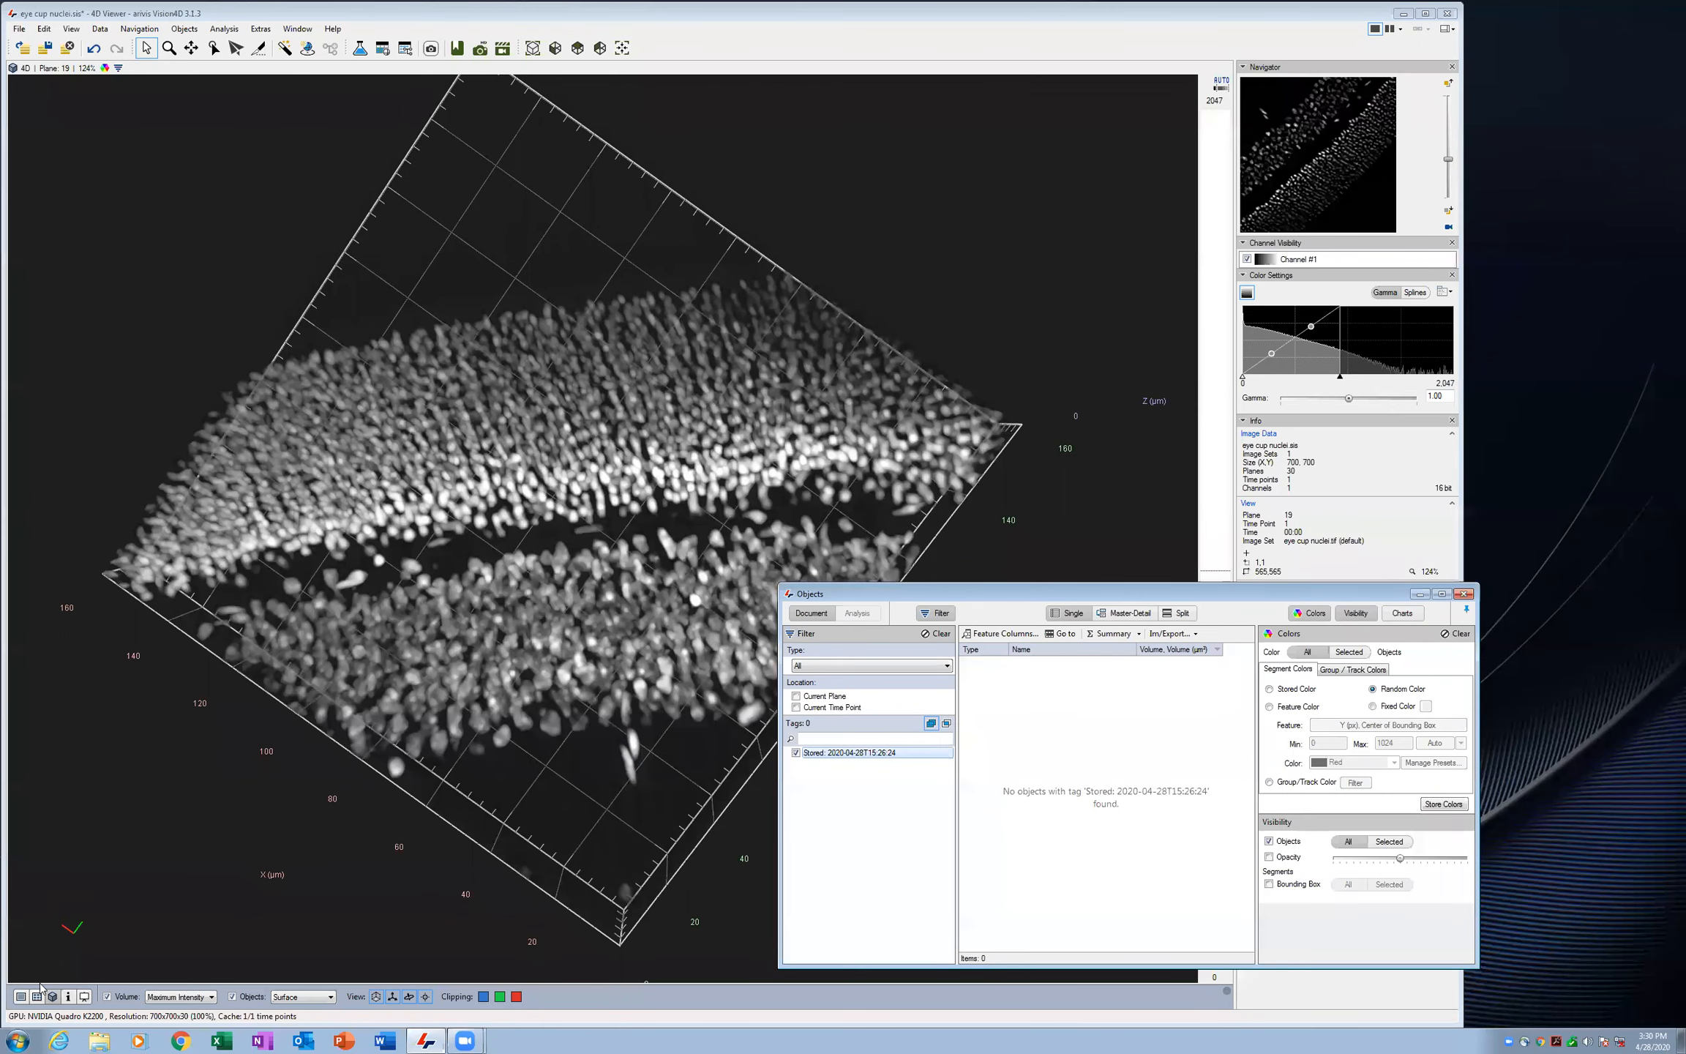
{"action": "left_click", "coordinate": [20, 997]}
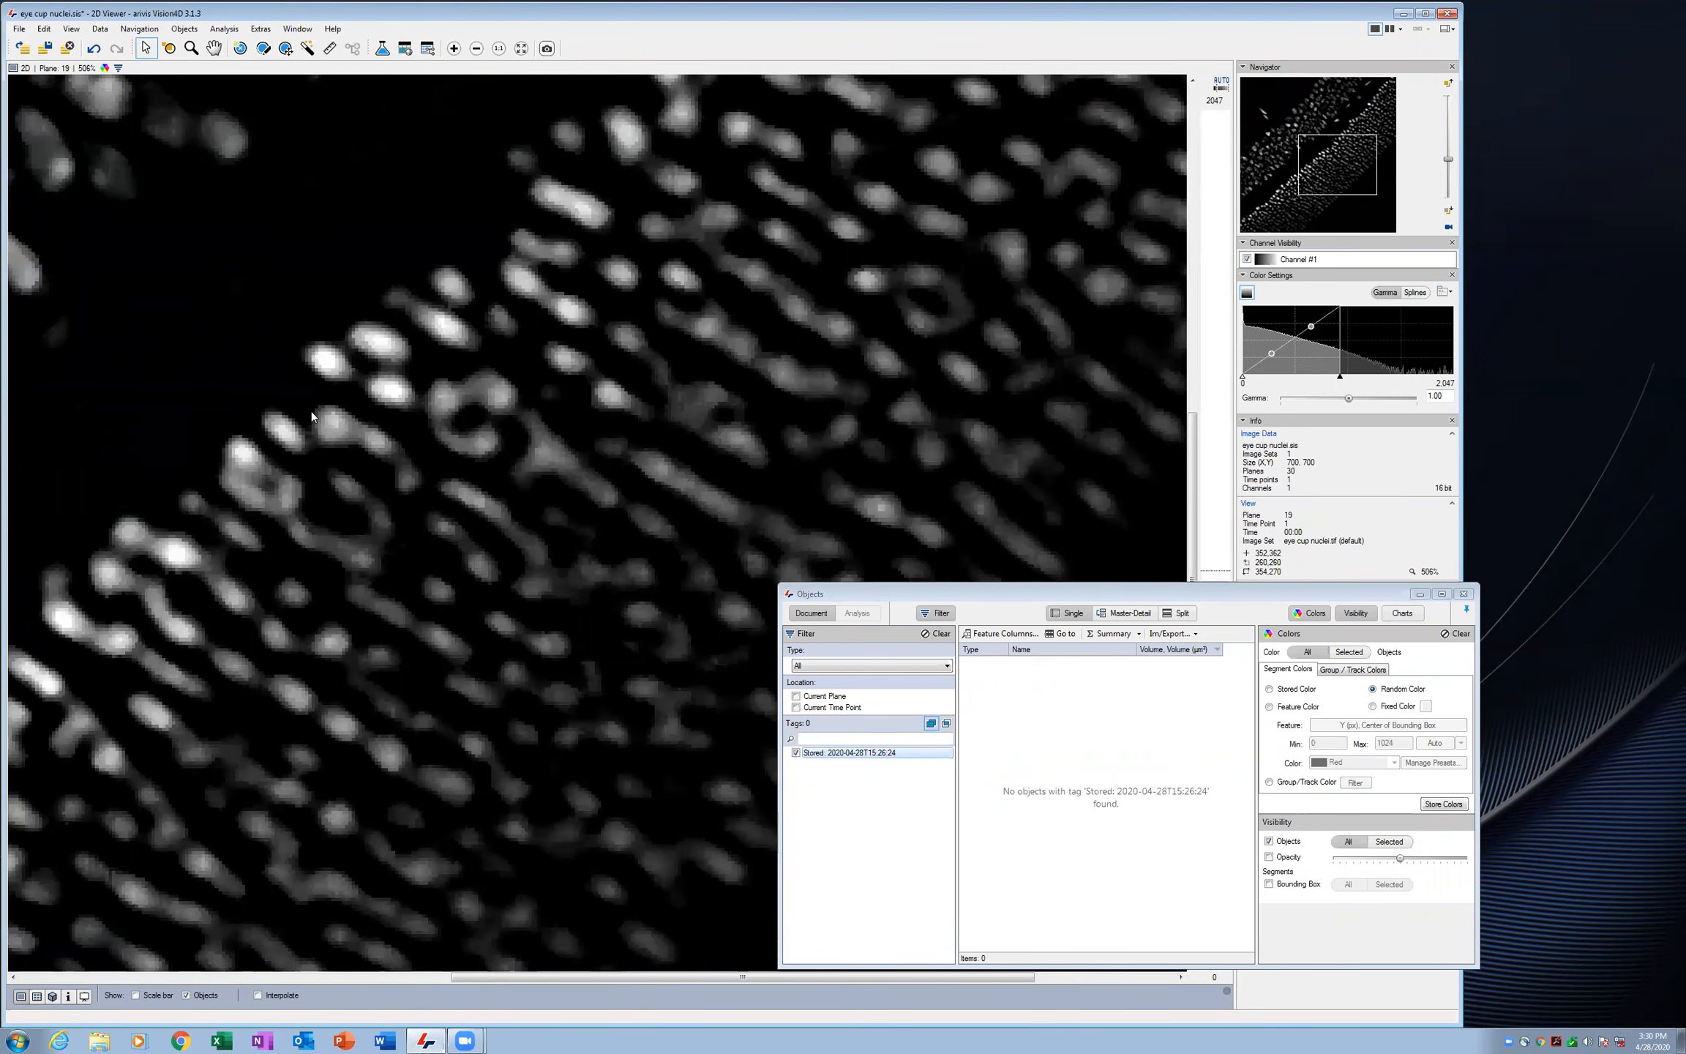
{"action": "scroll", "coordinate": [311, 411], "scroll_direction": "down", "scroll_amount": 5}
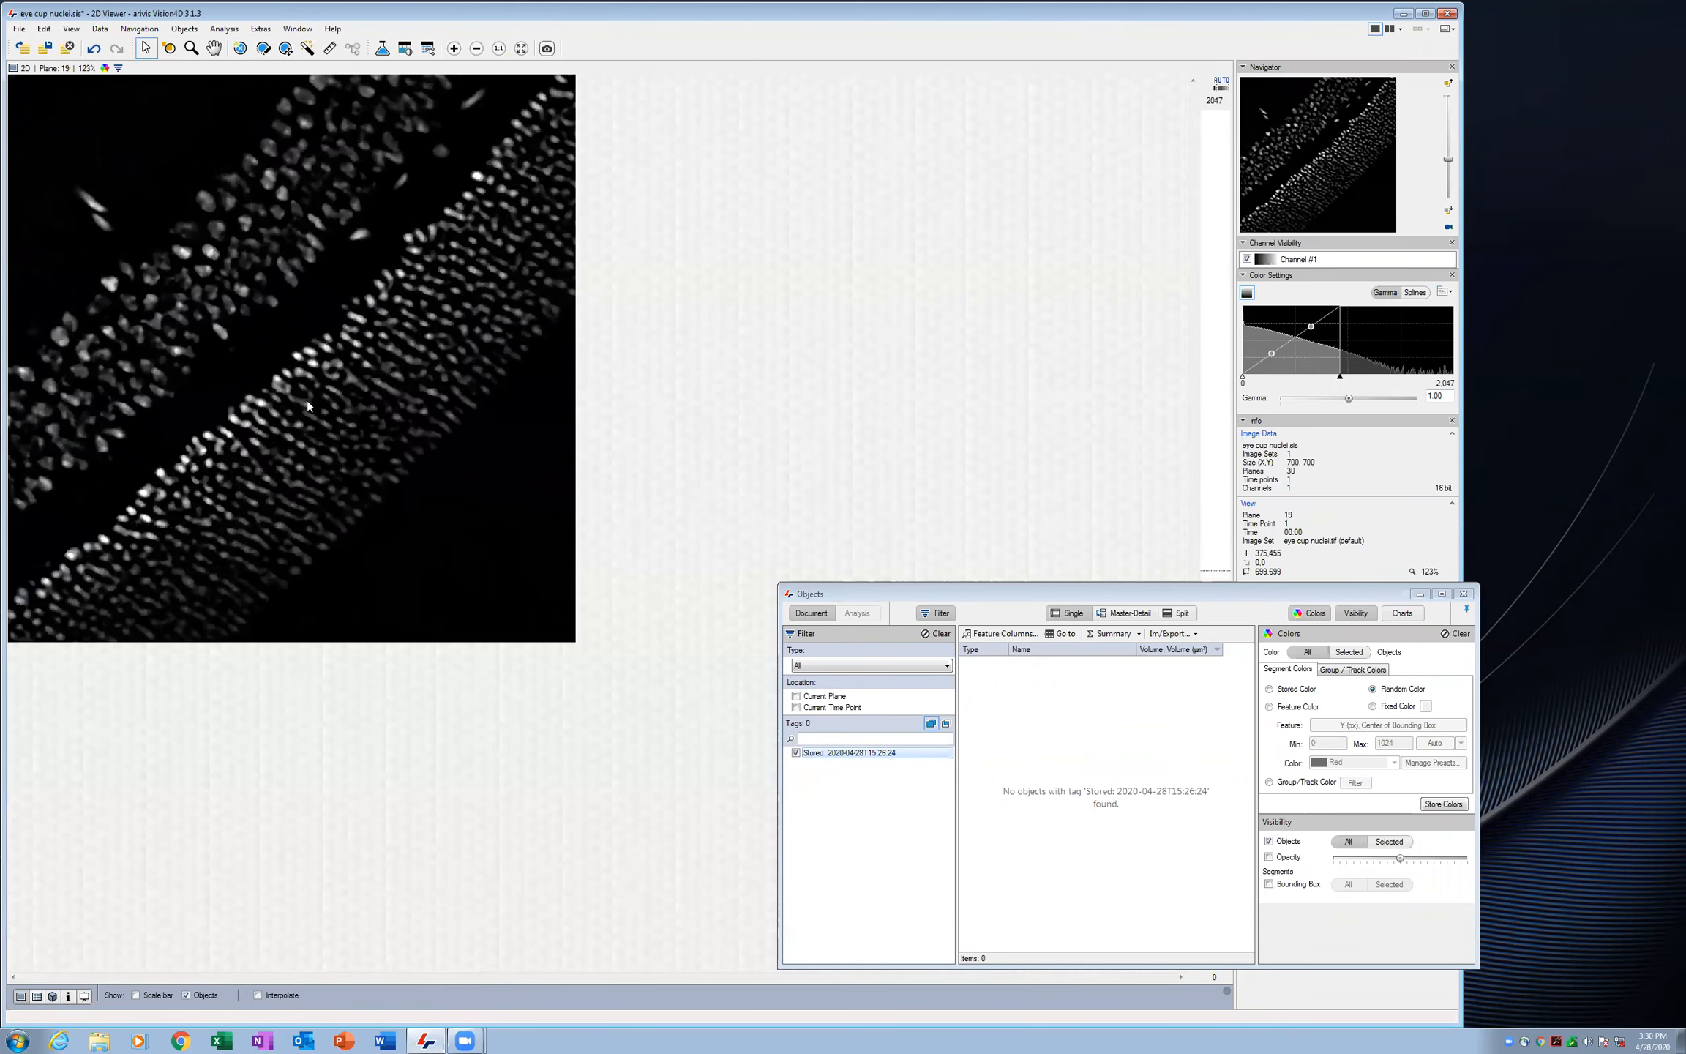
Reopen the analysis pipeline, run its Blob Finder segmentation with the existing settings and show the stored segments in the 4D view
{"action": "left_click", "coordinate": [183, 29]}
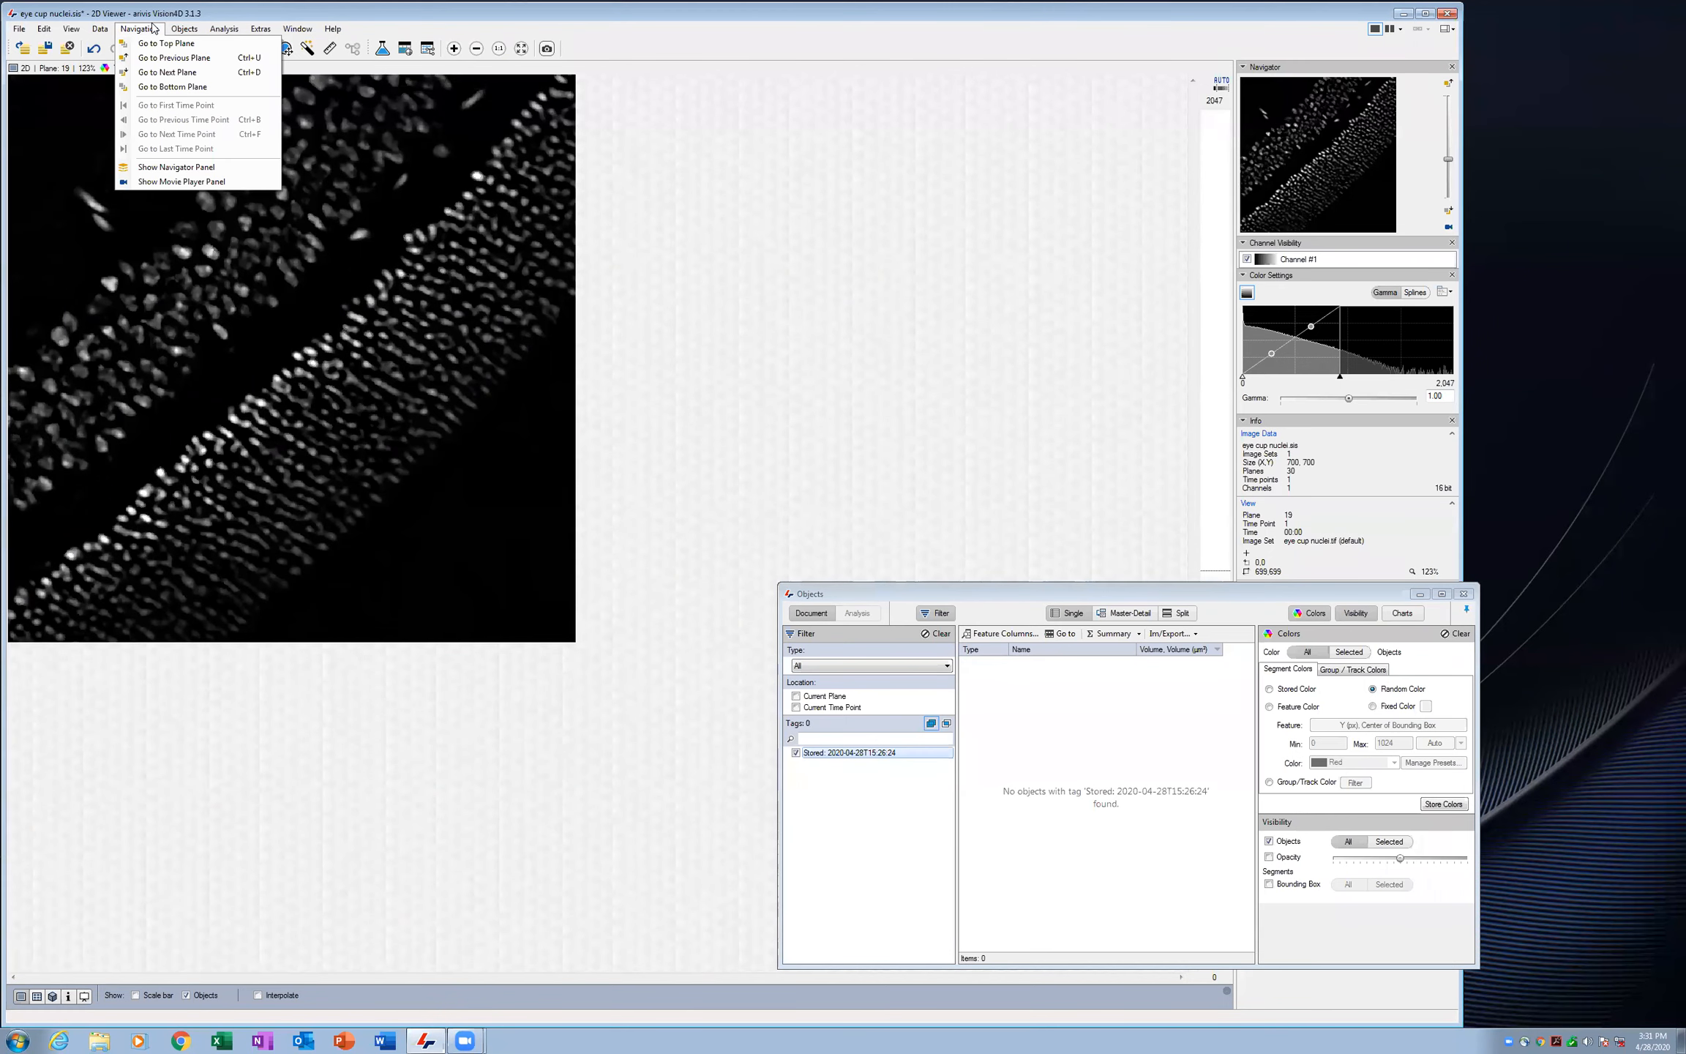
{"action": "mouse_move", "coordinate": [95, 30]}
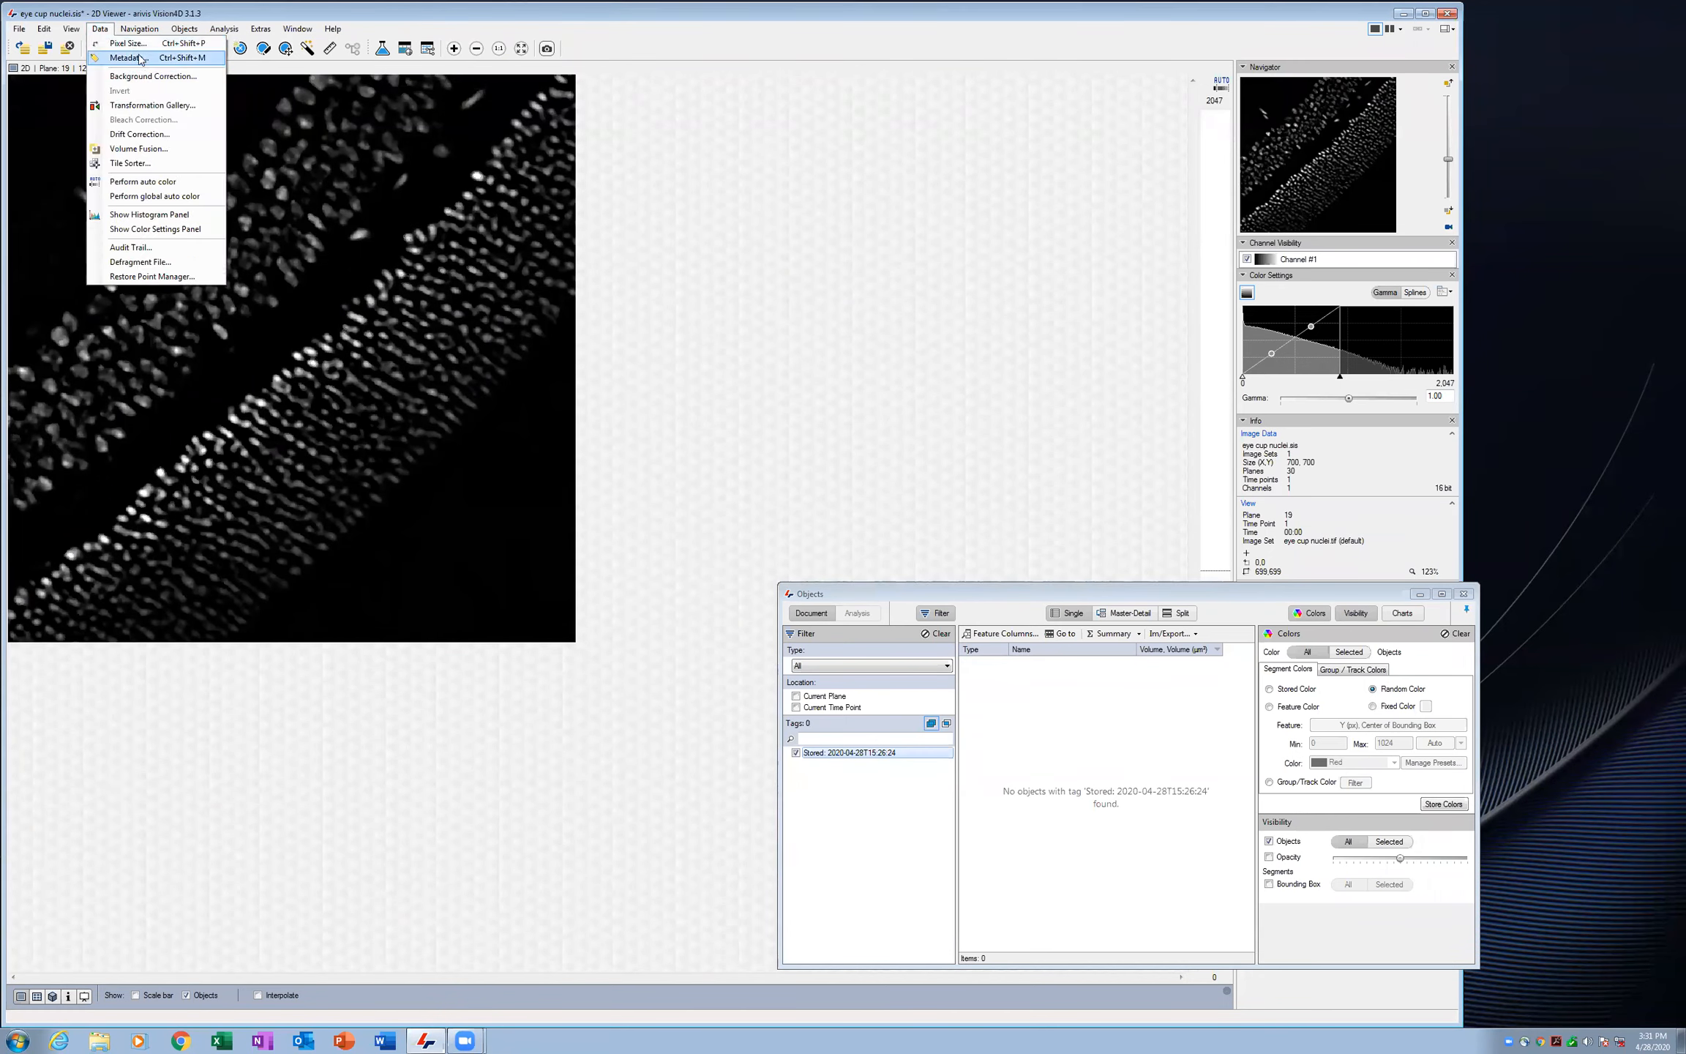
{"action": "left_click", "coordinate": [252, 43]}
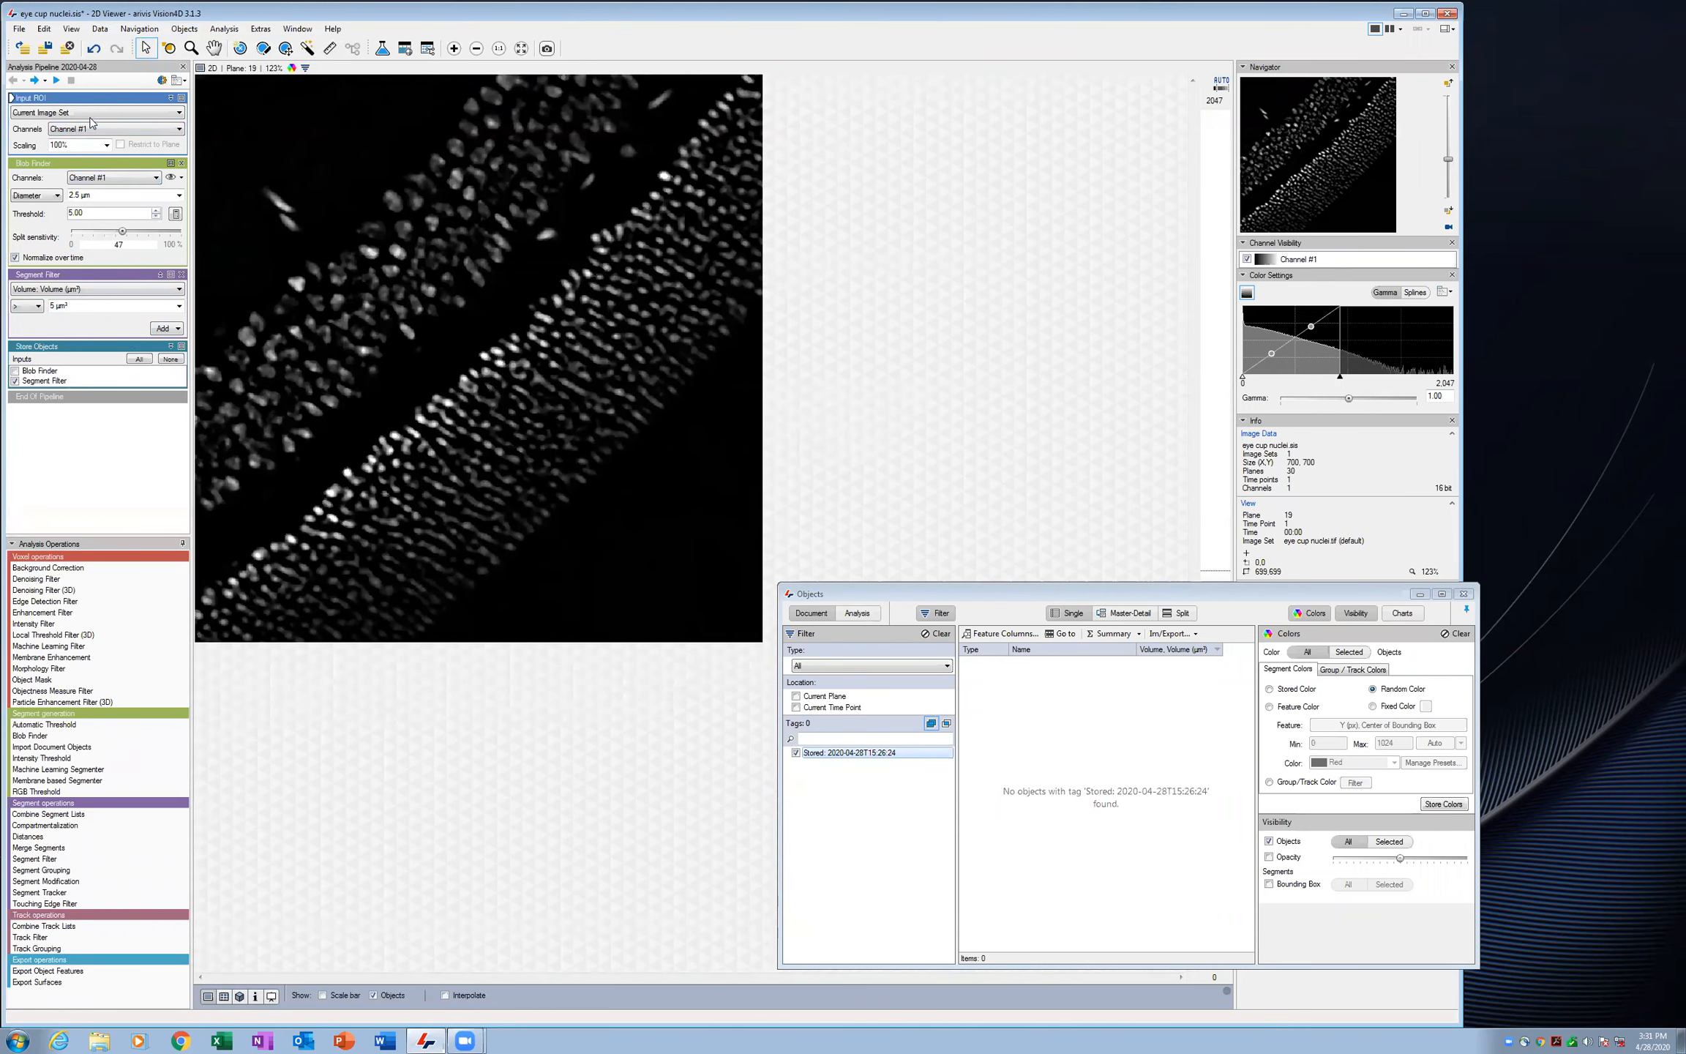
{"action": "left_click", "coordinate": [56, 79]}
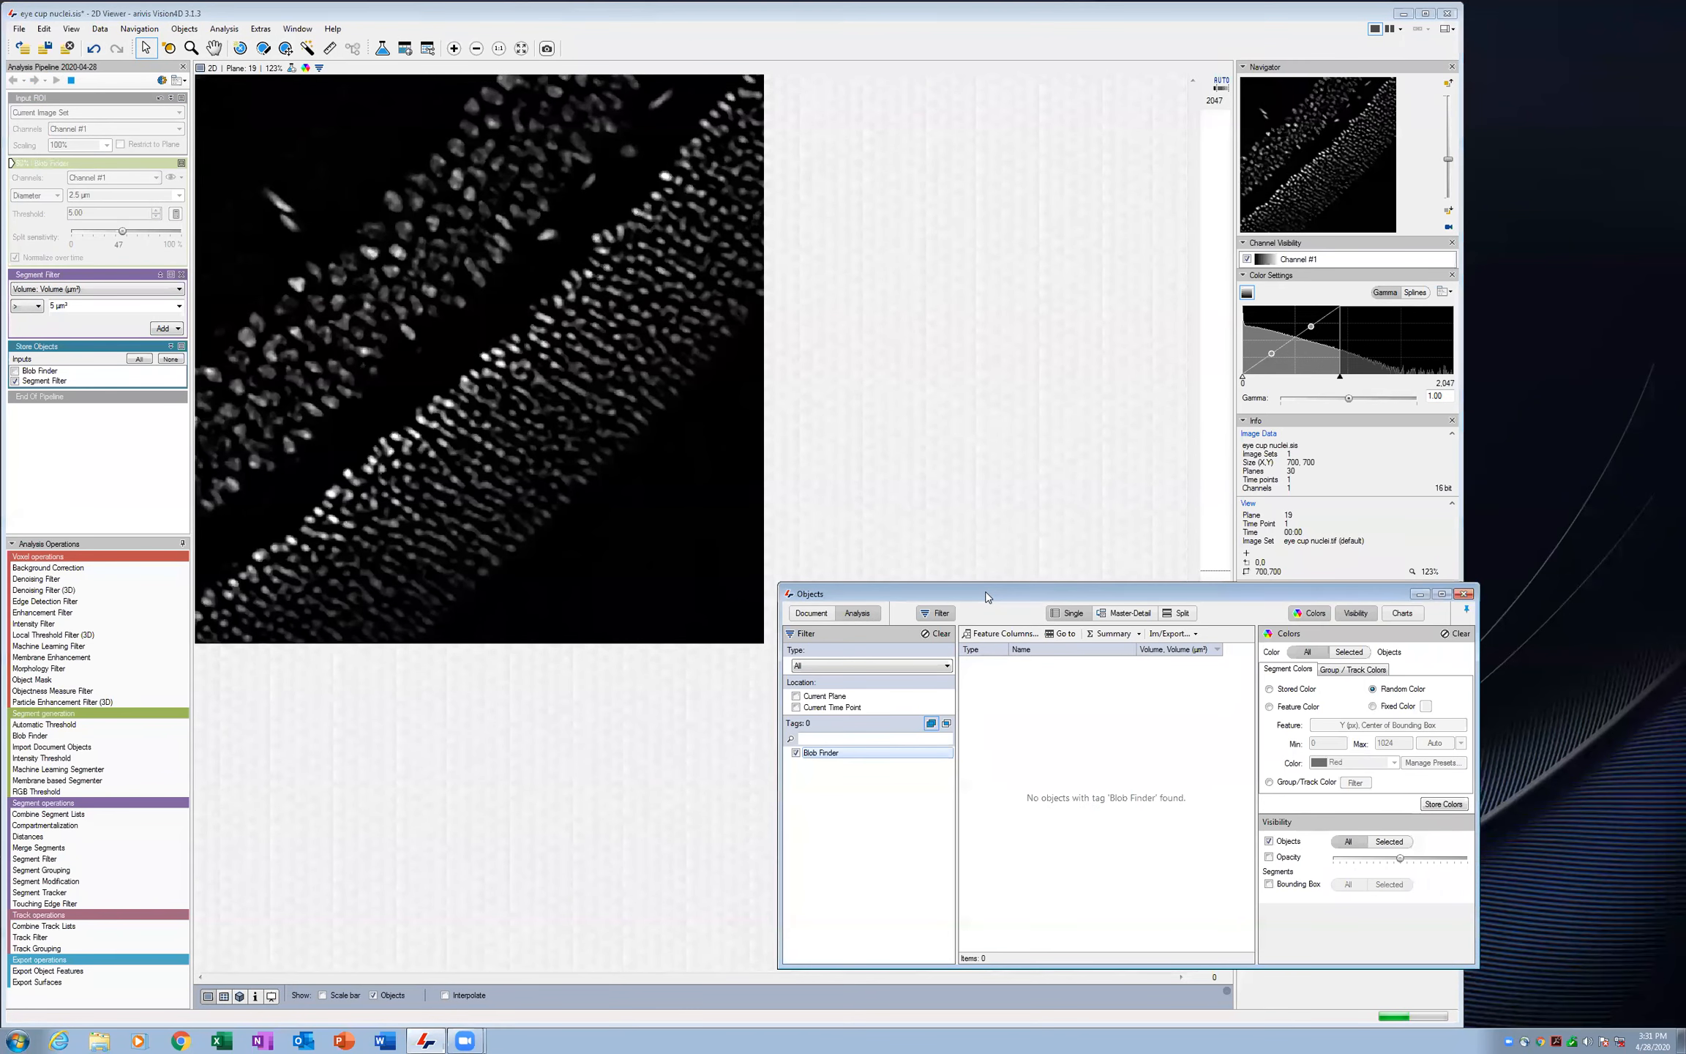
{"action": "left_click_drag", "start_coordinate": [985, 596], "coordinate": [1146, 607]}
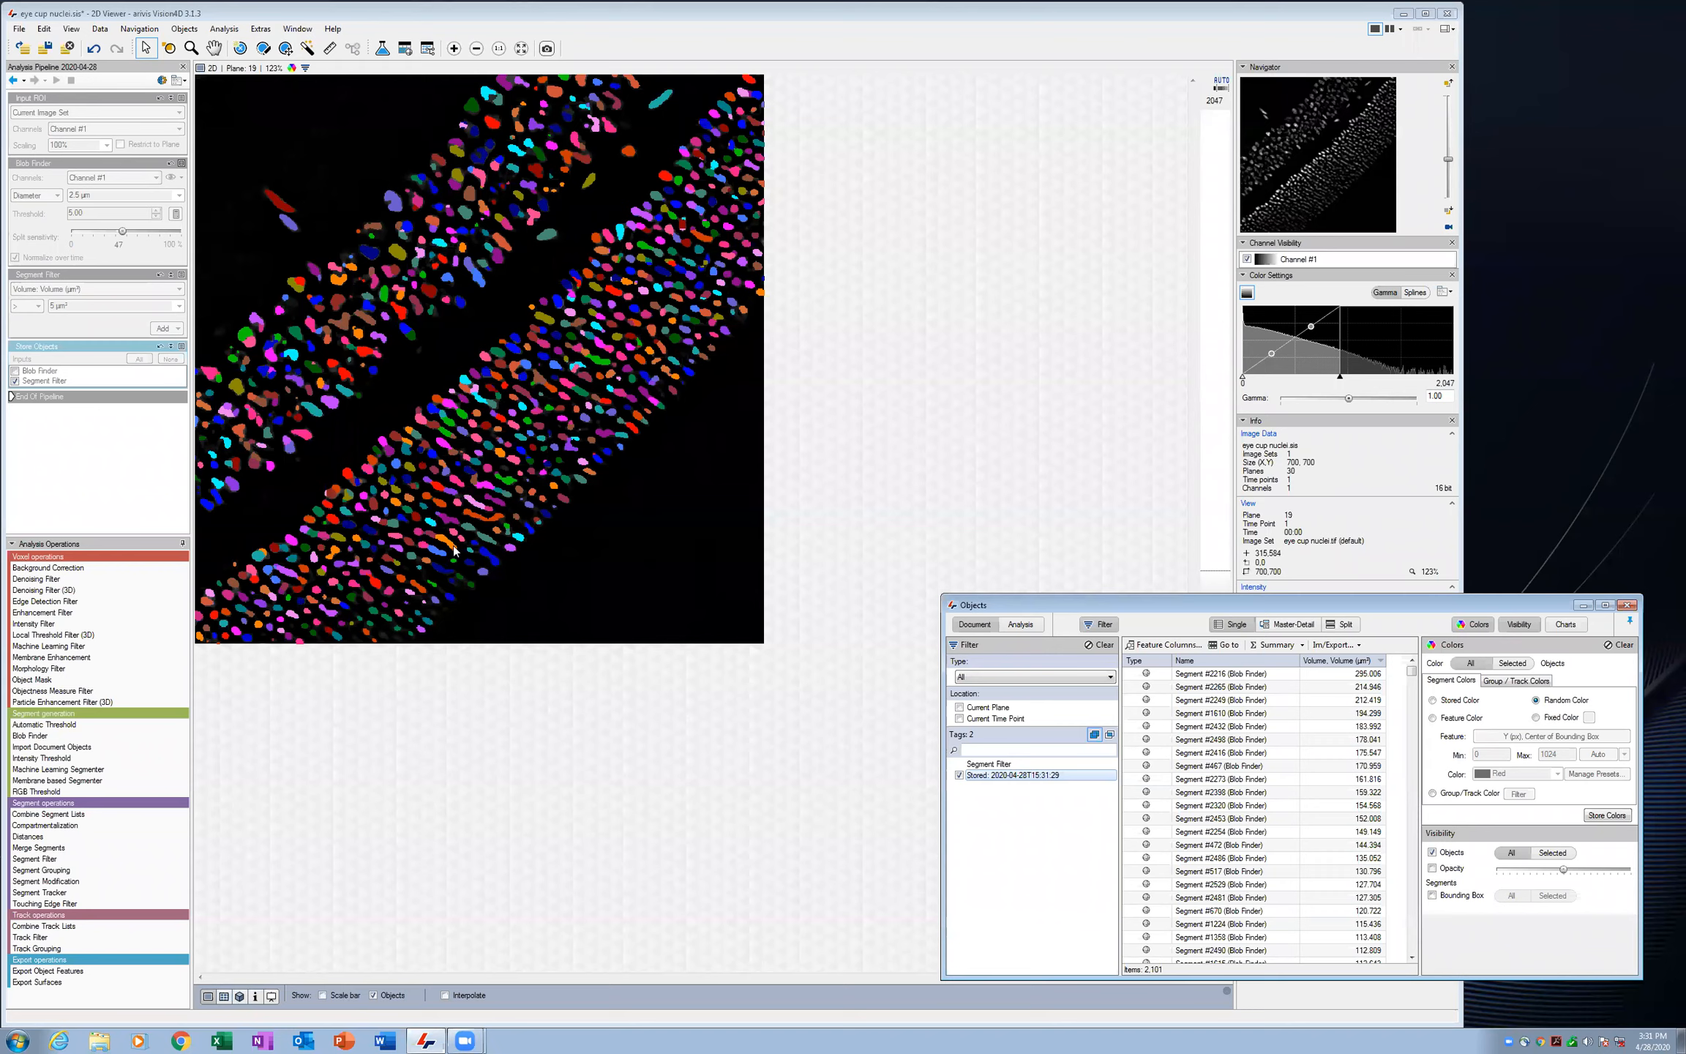
{"action": "left_click", "coordinate": [239, 997]}
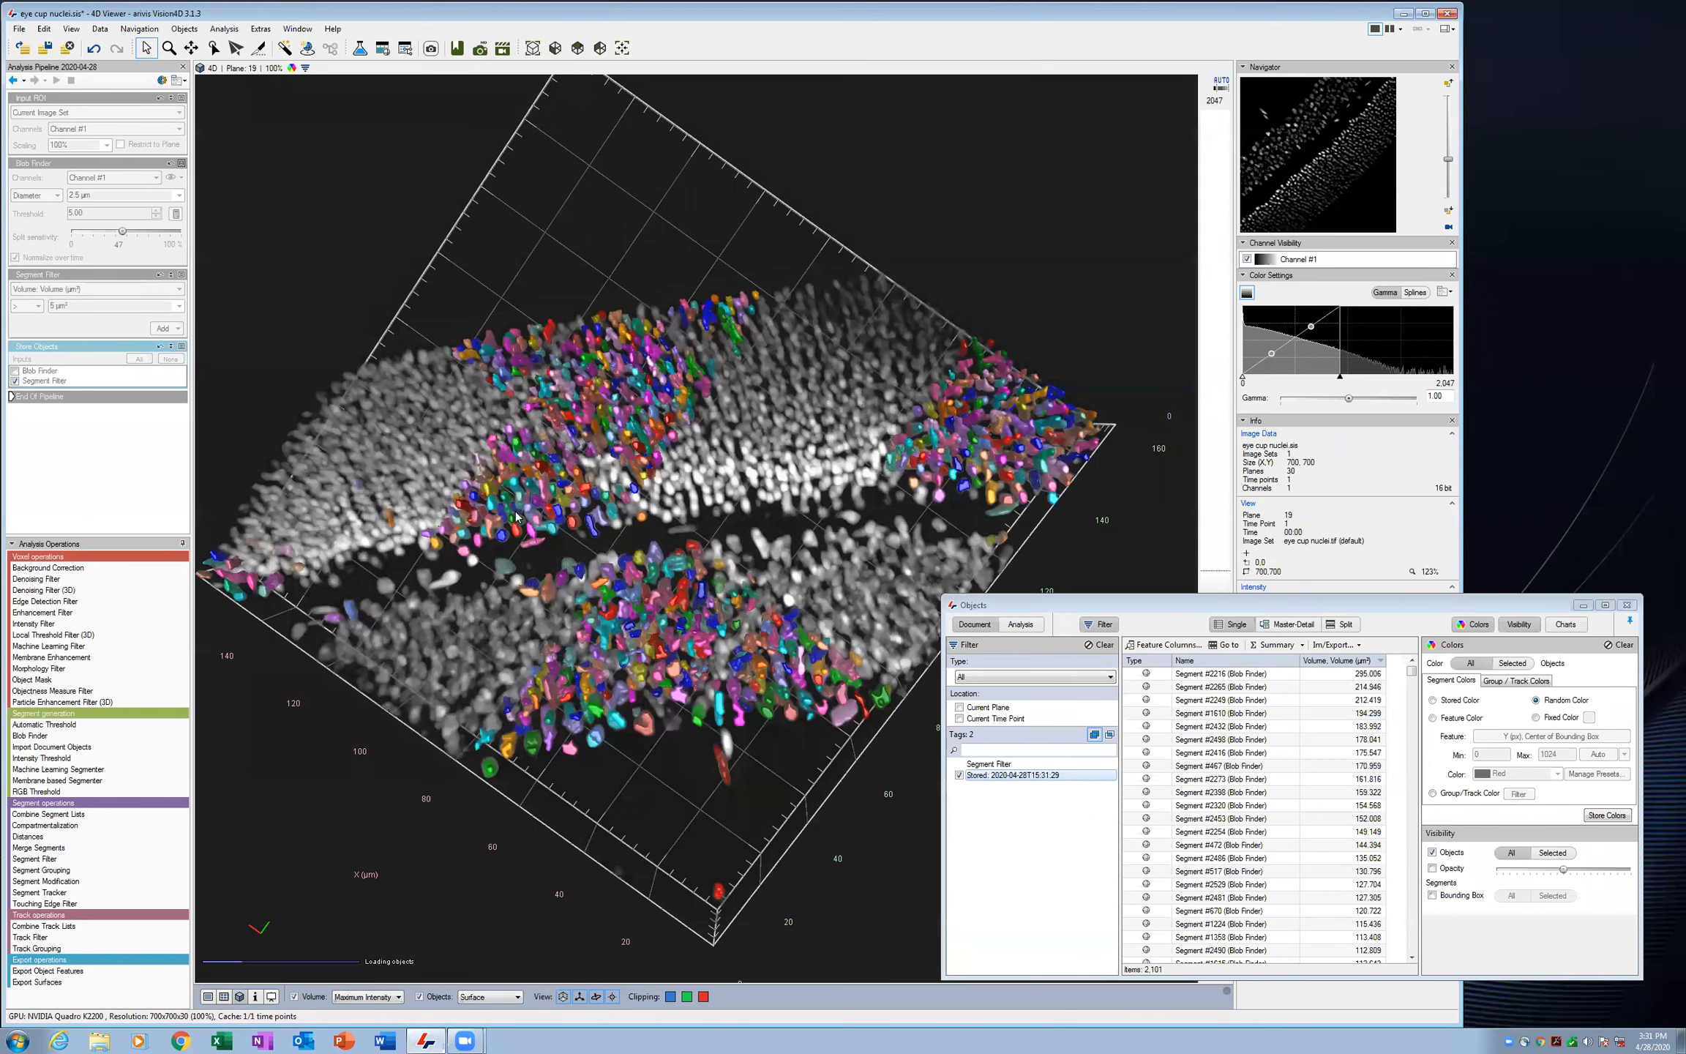
Rotate the 4D view of the stored segments, close the analysis pipeline and switch to the 2D view
{"action": "left_click_drag", "start_coordinate": [517, 517], "coordinate": [584, 612]}
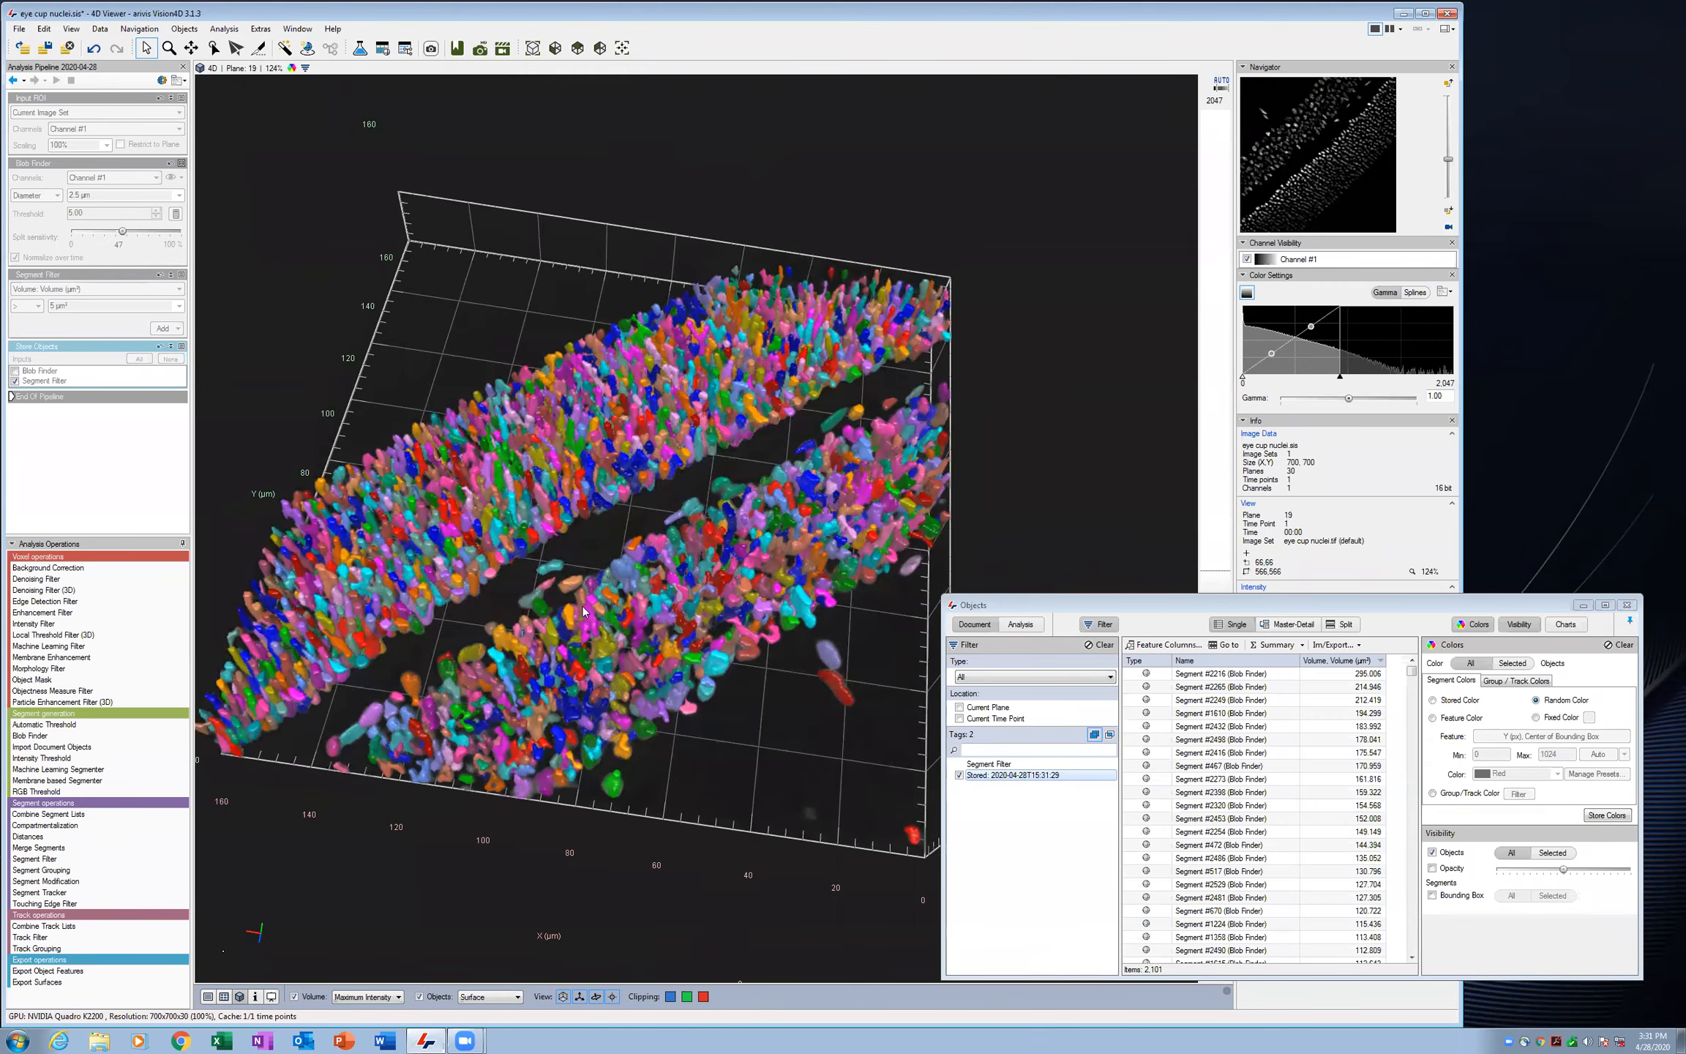
{"action": "left_click", "coordinate": [183, 67]}
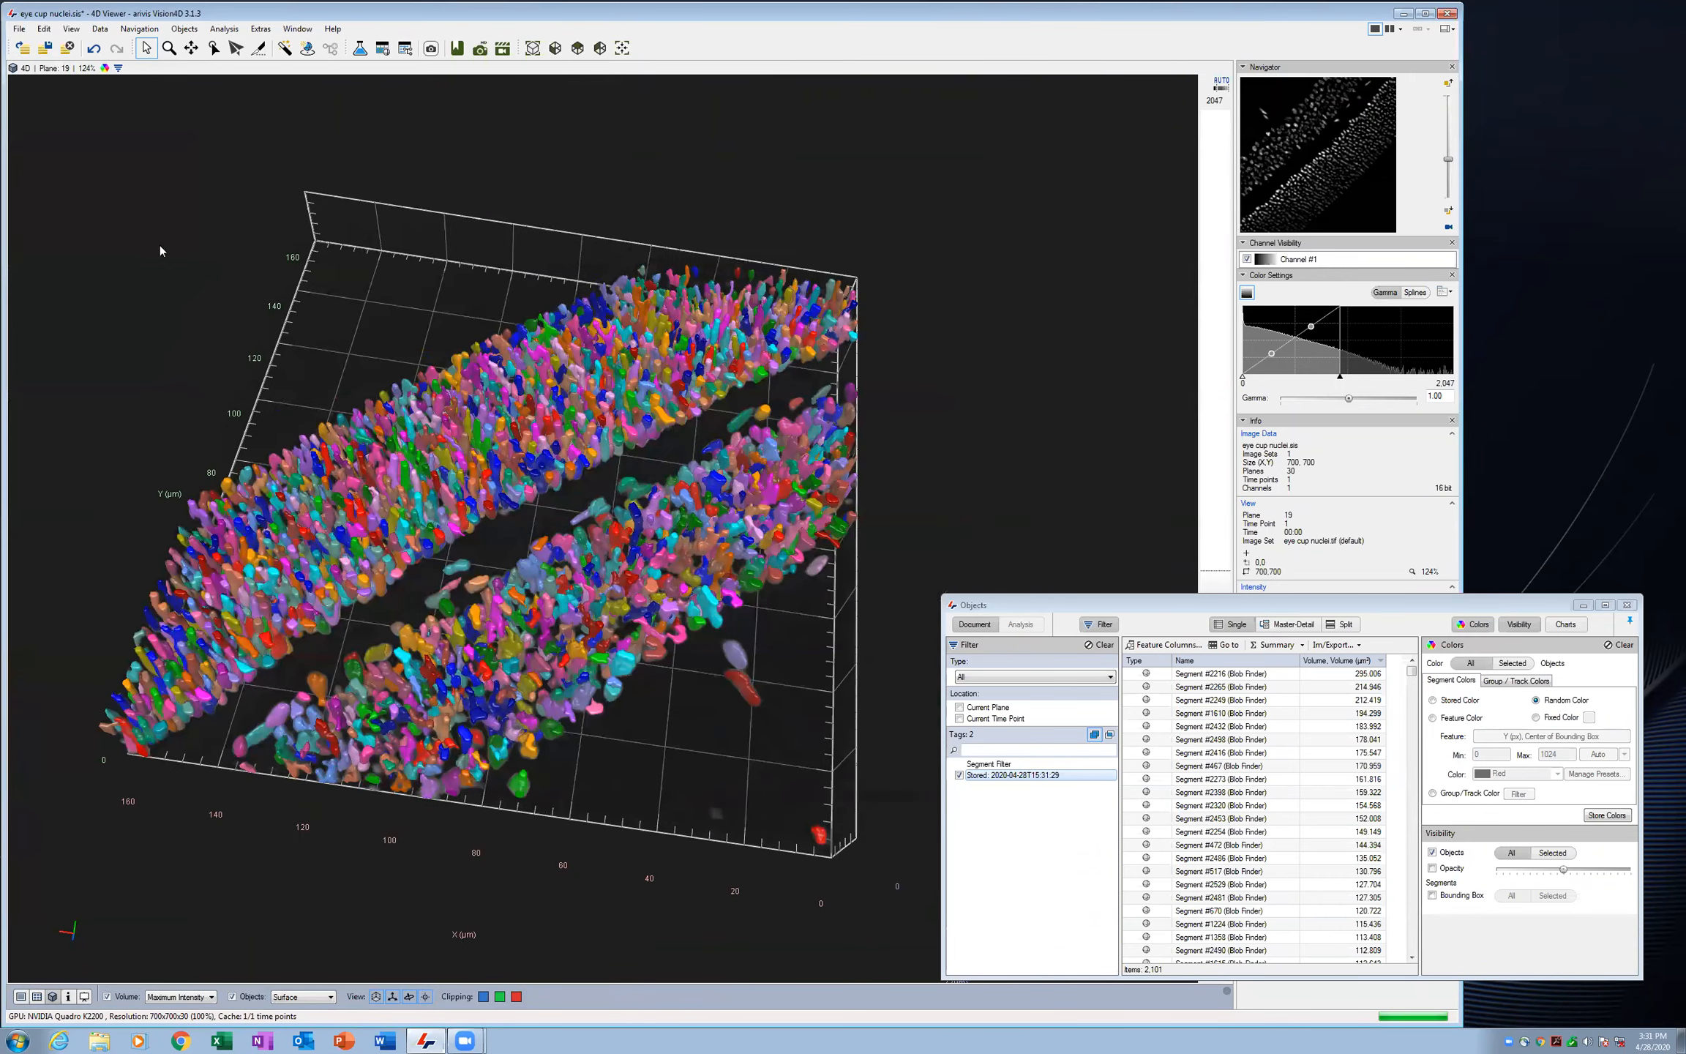
{"action": "left_click", "coordinate": [21, 996]}
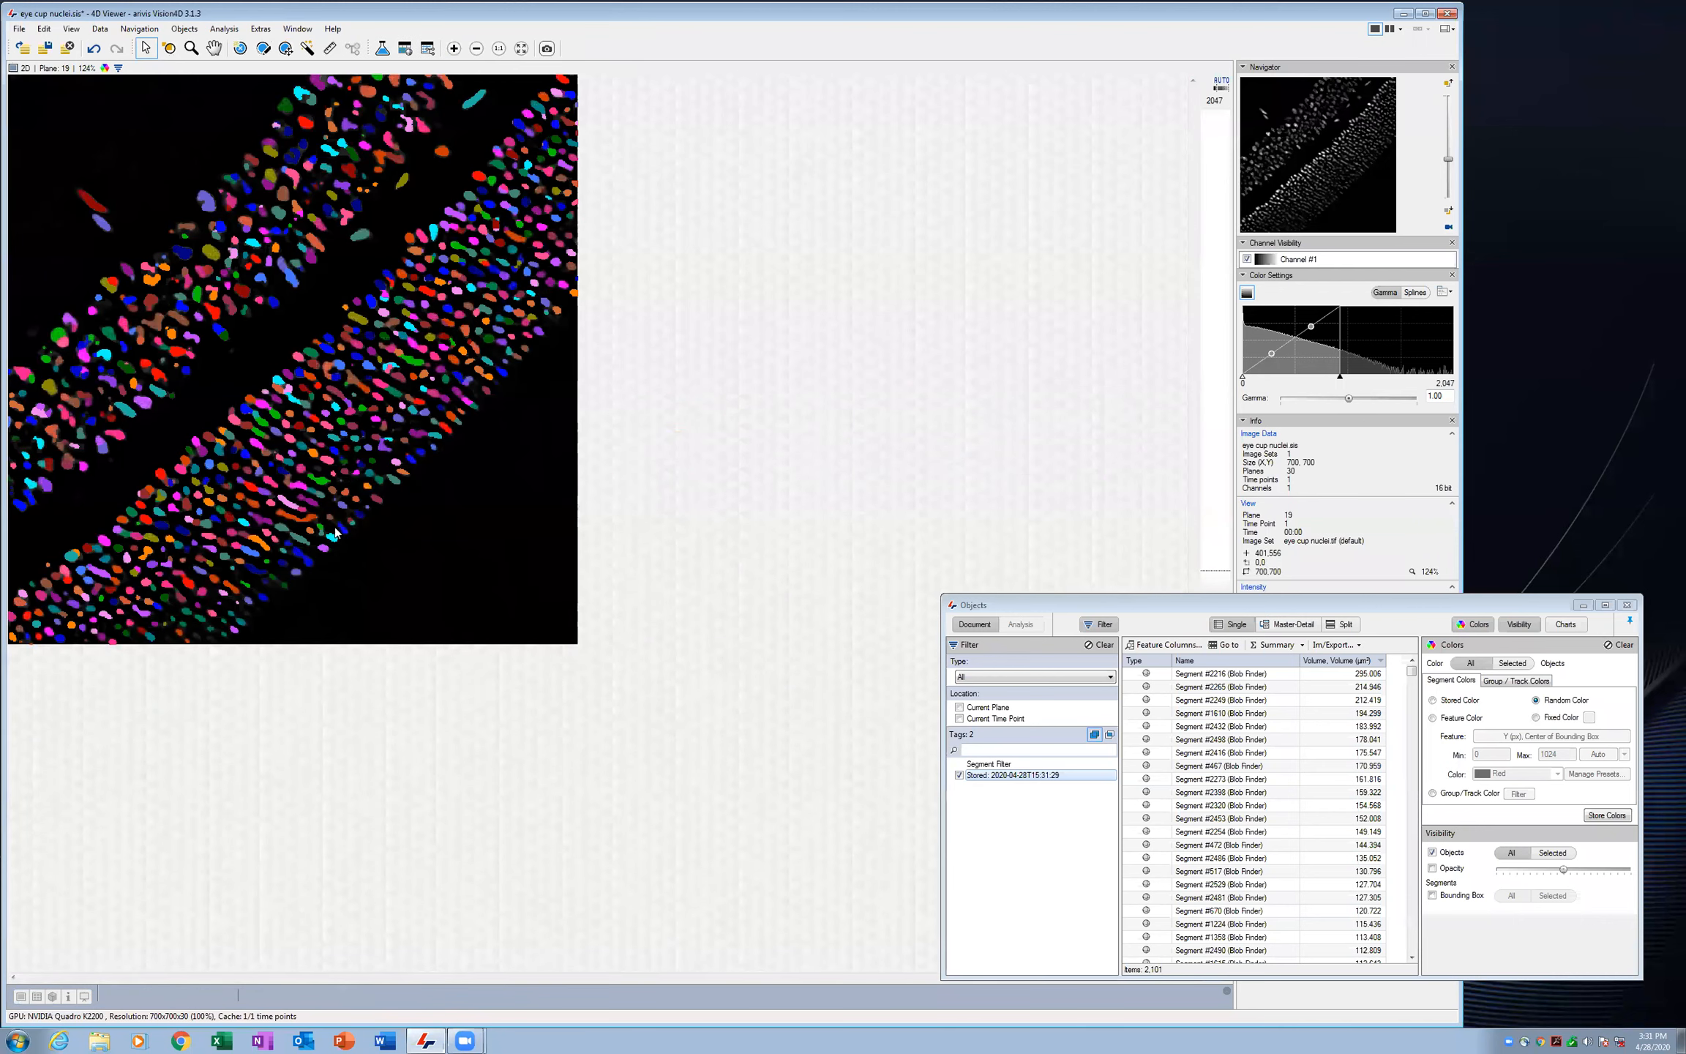
Compare the segments at the edge of the dense nuclei band with the underlying image by toggling object visibility
{"action": "scroll", "coordinate": [288, 444], "scroll_direction": "up", "scroll_amount": 3}
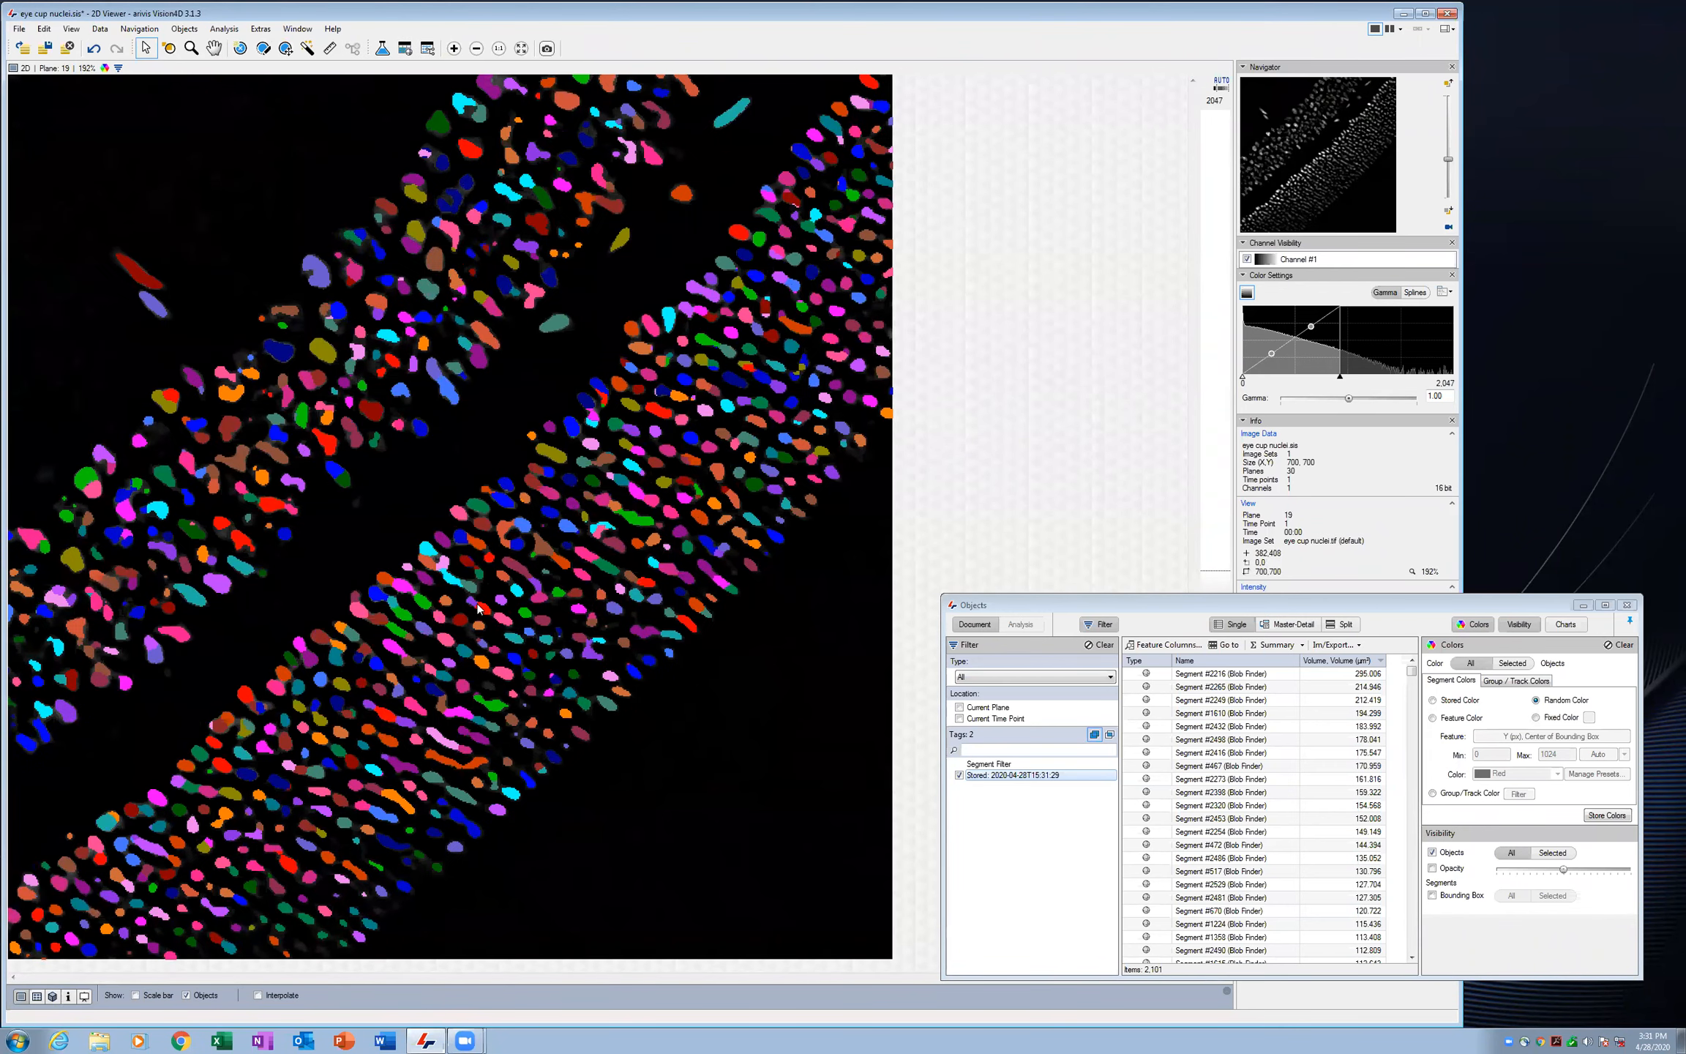
{"action": "scroll", "coordinate": [463, 634], "scroll_direction": "up", "scroll_amount": 1}
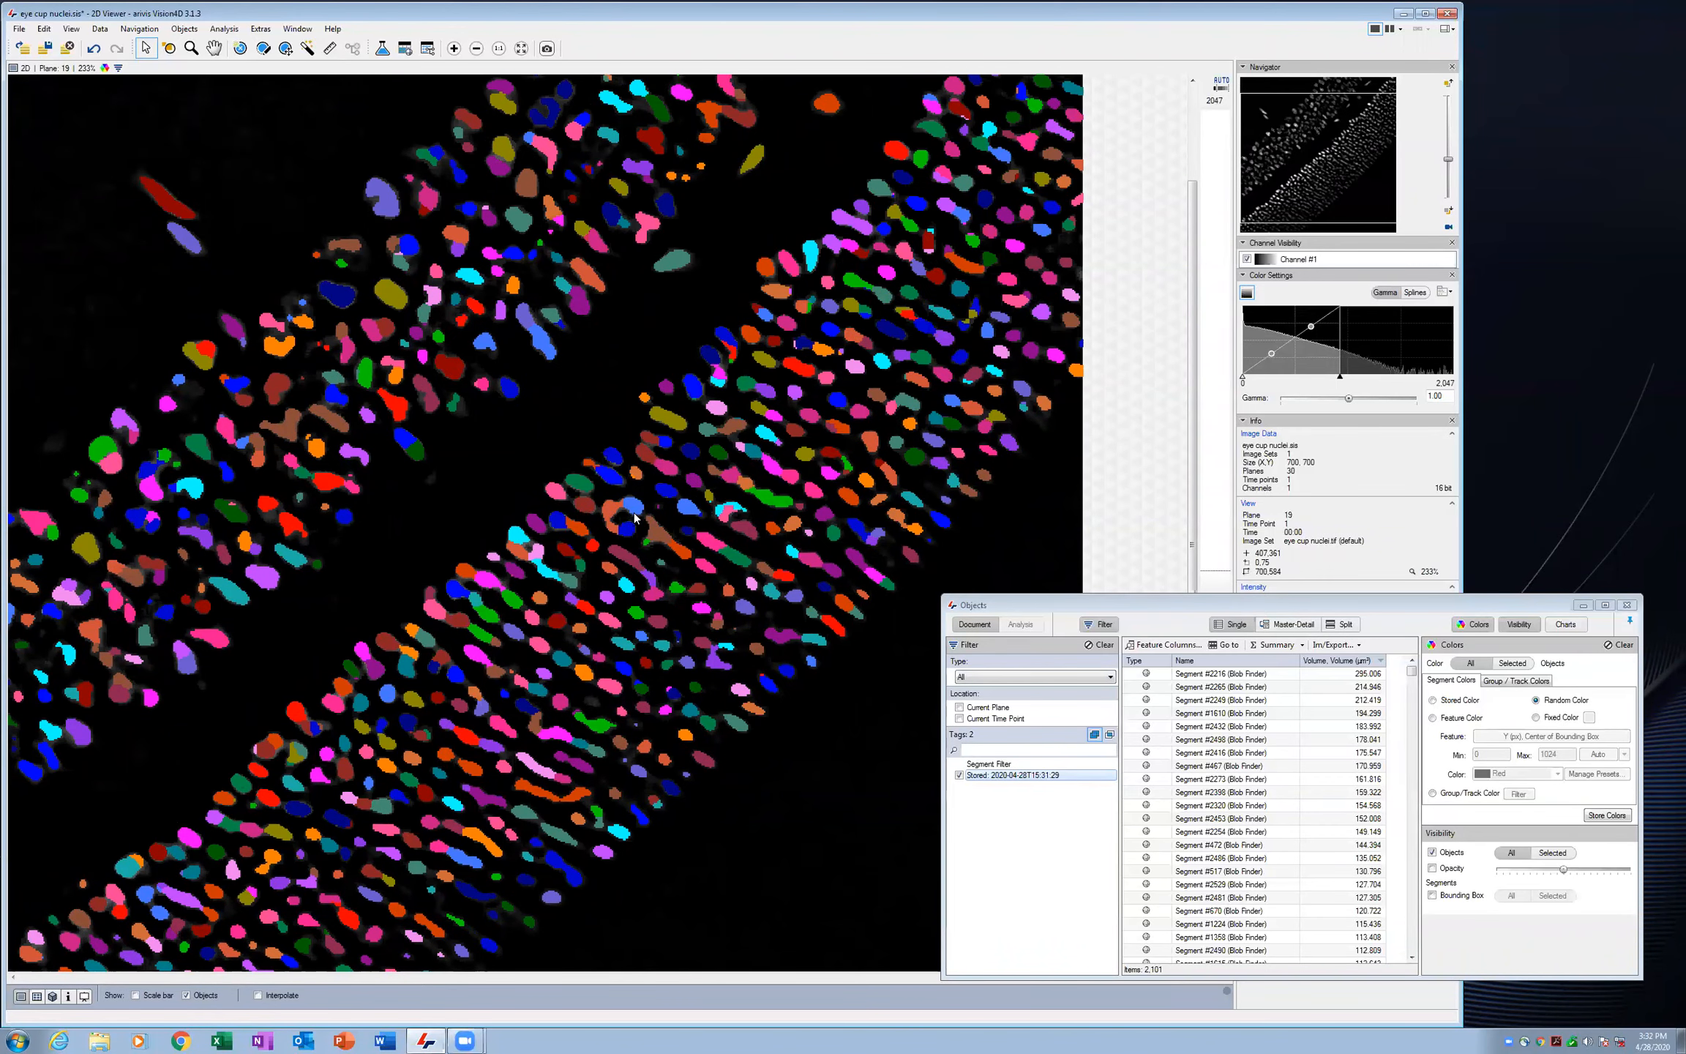
{"action": "scroll", "coordinate": [606, 477], "scroll_direction": "up", "scroll_amount": 4}
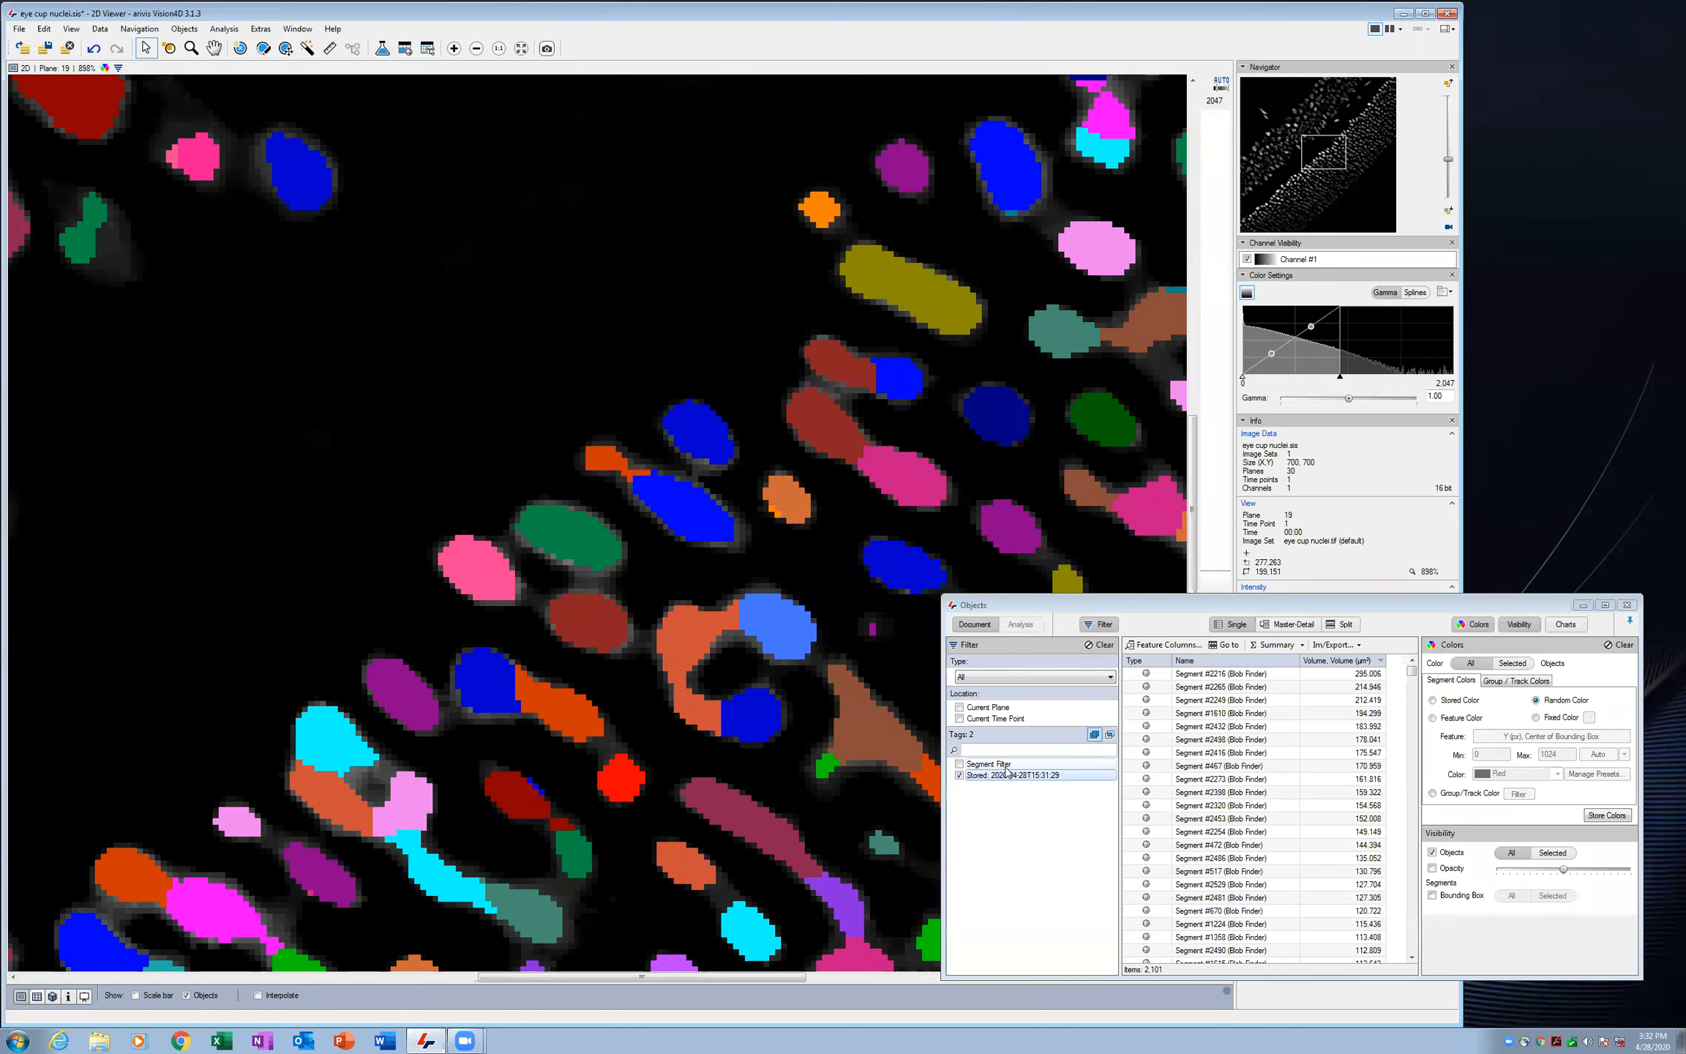
{"action": "left_click", "coordinate": [1432, 854]}
{"action": "left_click", "coordinate": [1432, 853]}
{"action": "left_click", "coordinate": [1432, 854]}
{"action": "left_click", "coordinate": [1432, 853]}
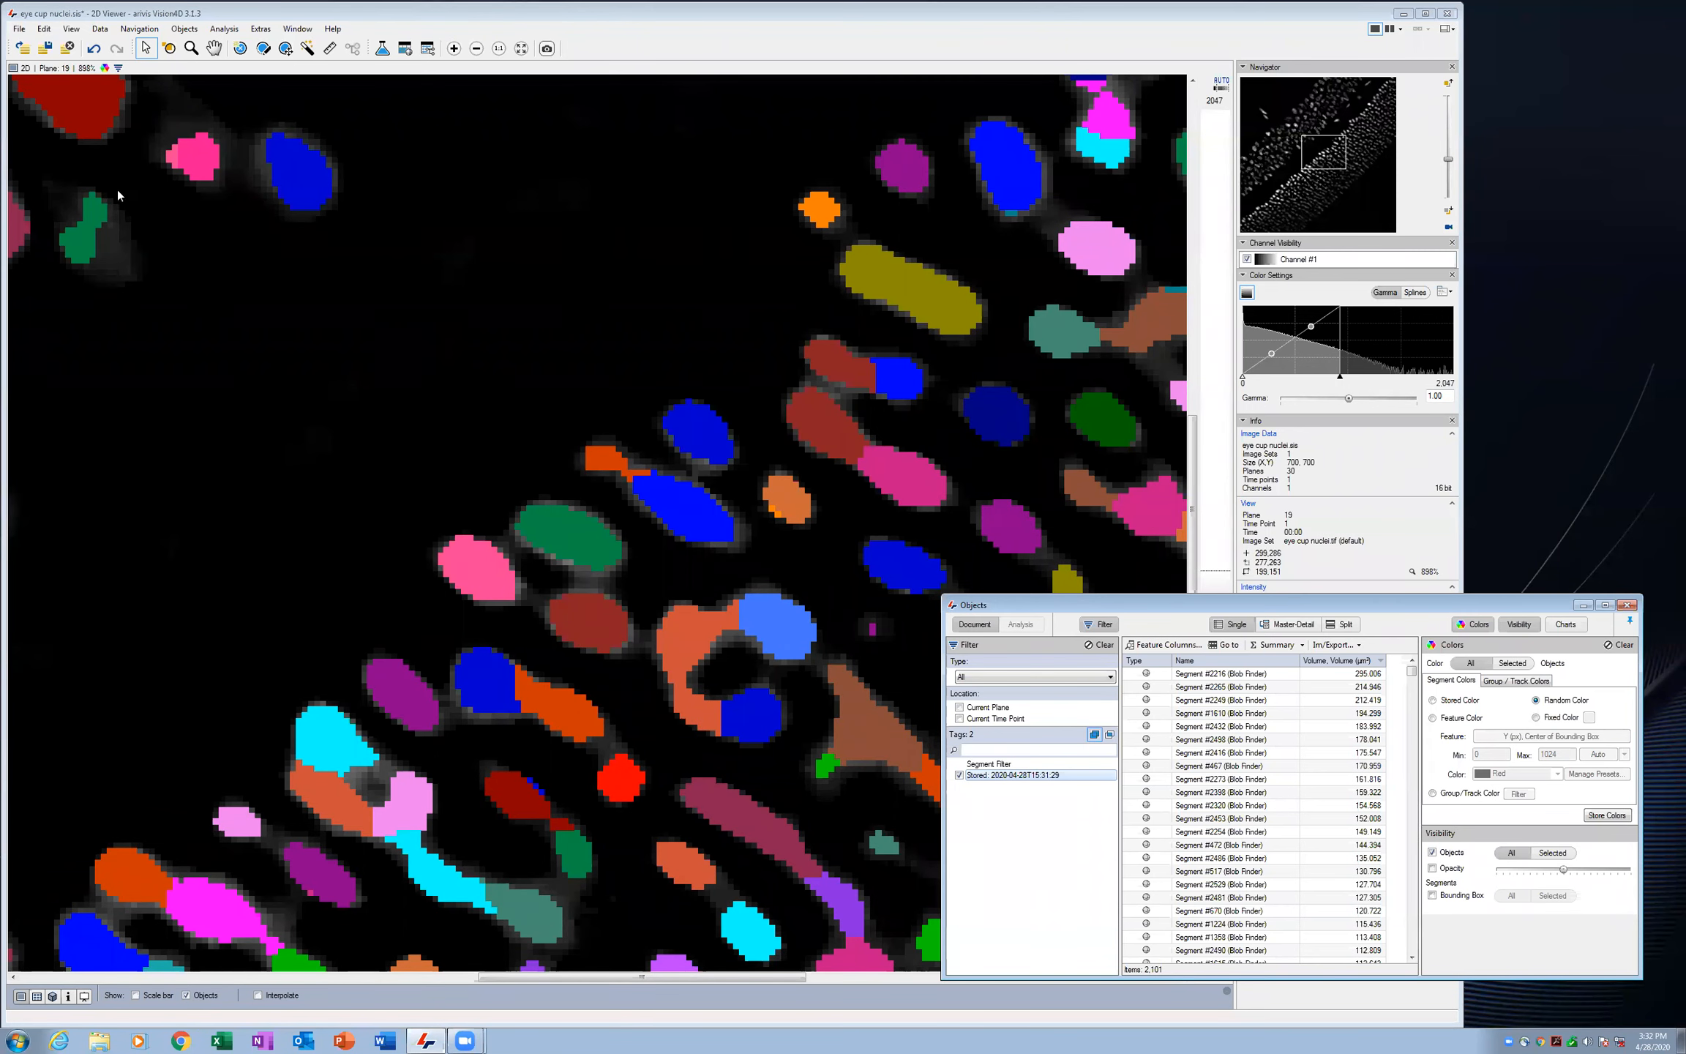
Try to select the small orange segment and the adjoining blue segment together with the segment drawing tool
{"action": "left_click", "coordinate": [263, 49]}
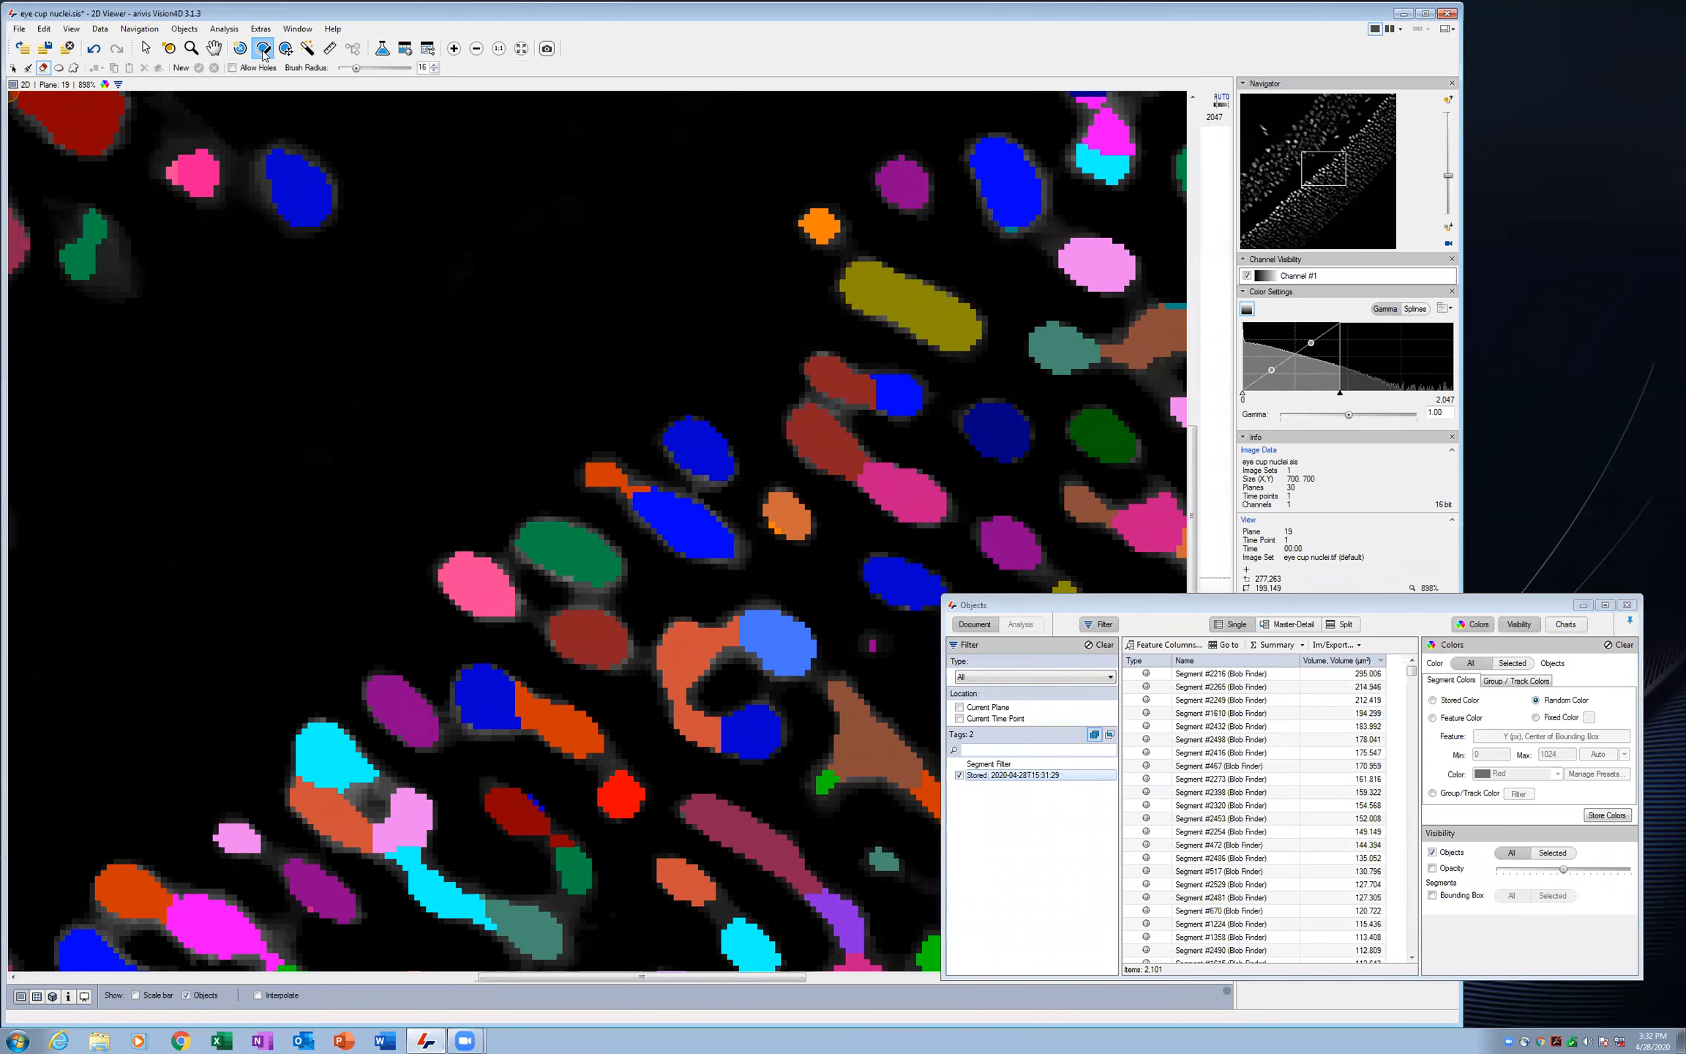
{"action": "left_click", "coordinate": [13, 69]}
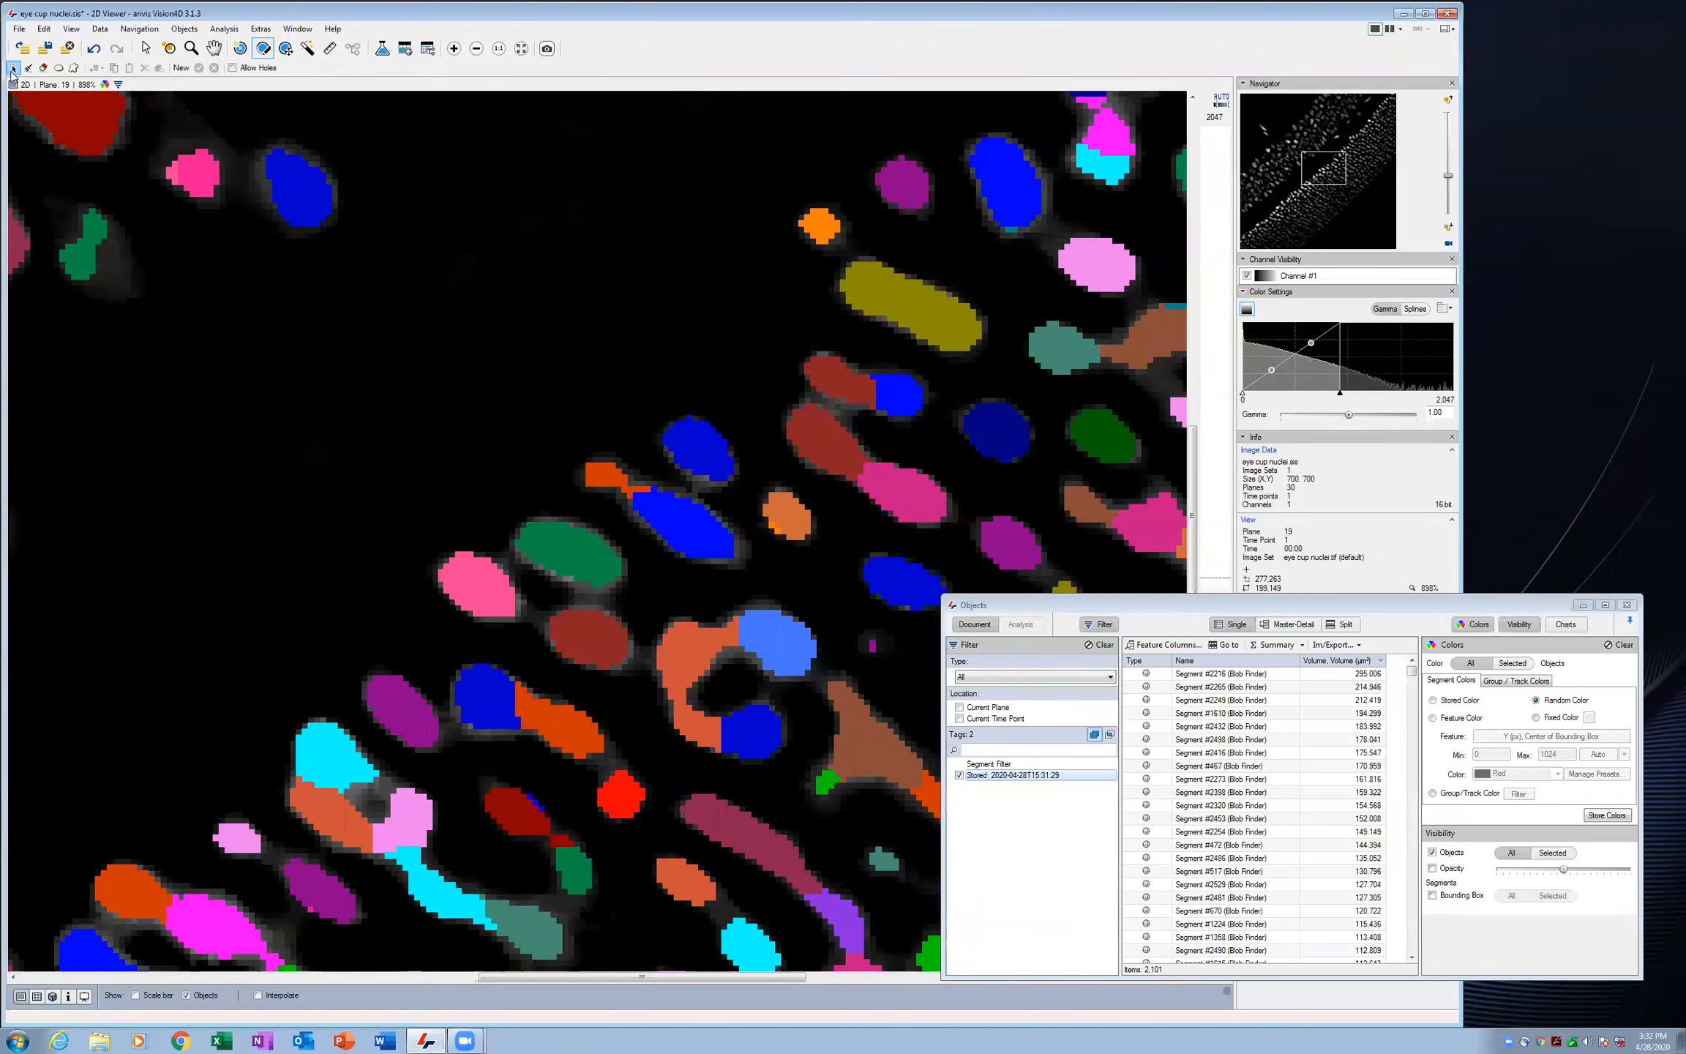
{"action": "left_click", "coordinate": [597, 475]}
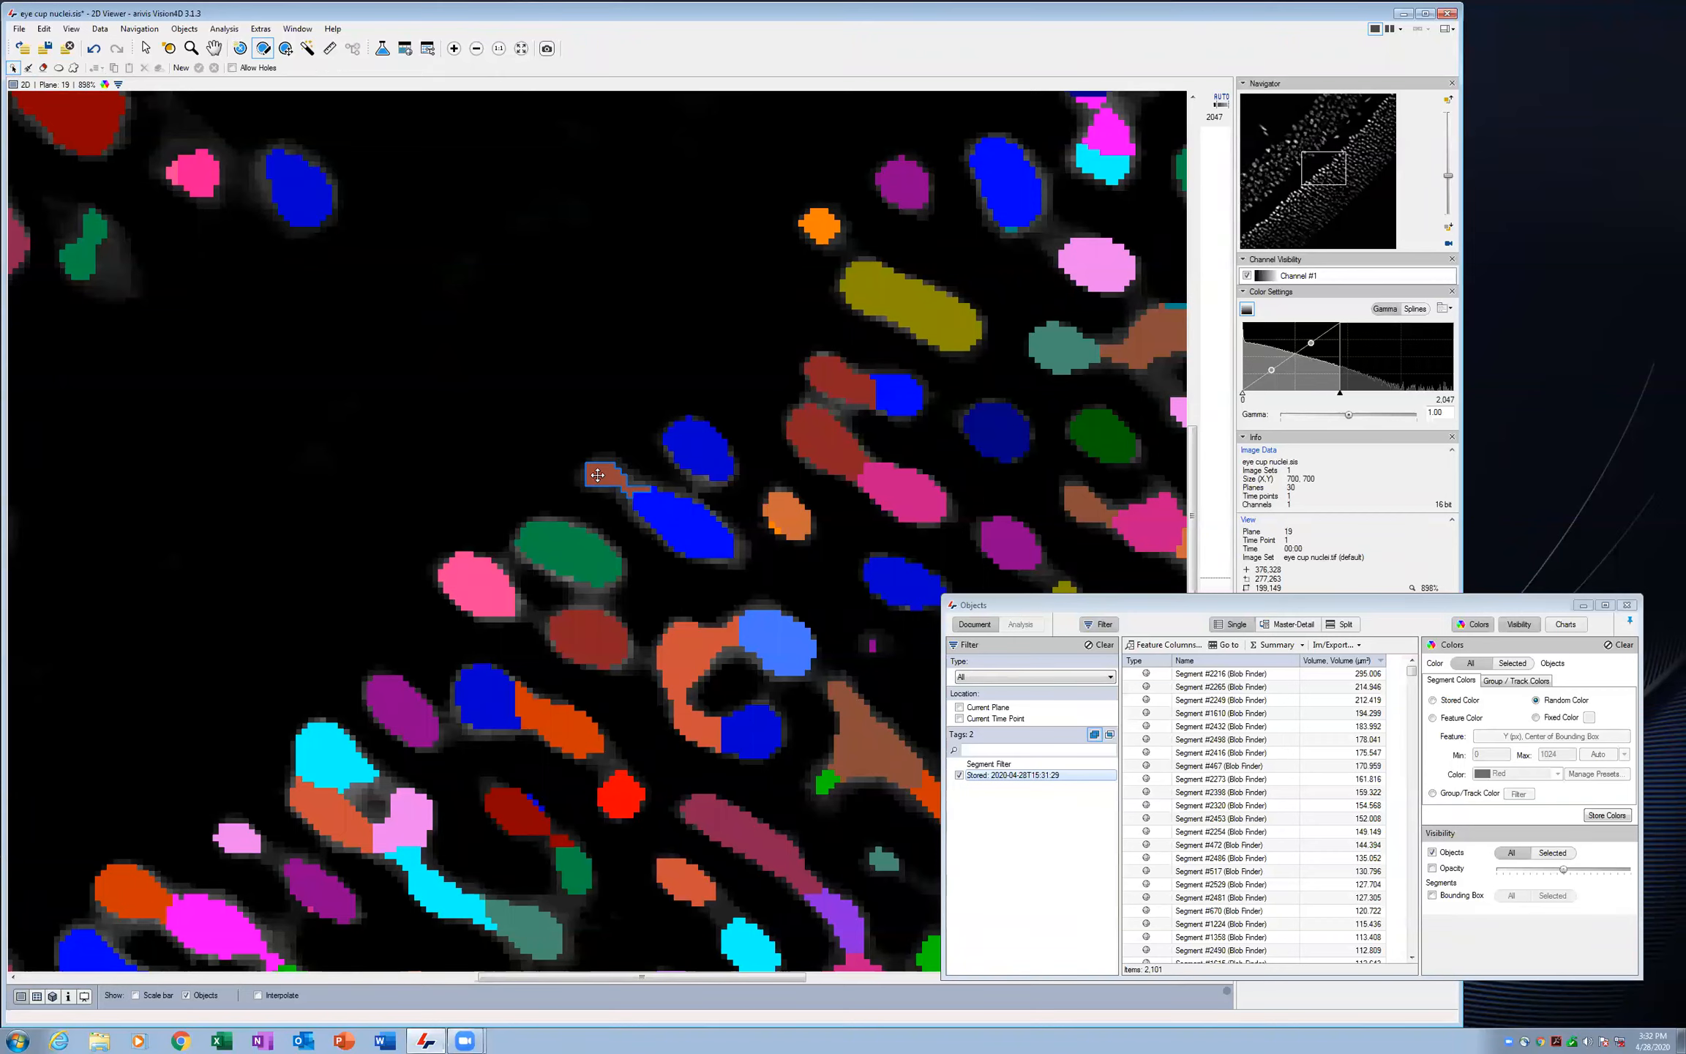
{"action": "left_click", "coordinate": [684, 535]}
{"action": "left_click", "coordinate": [620, 486]}
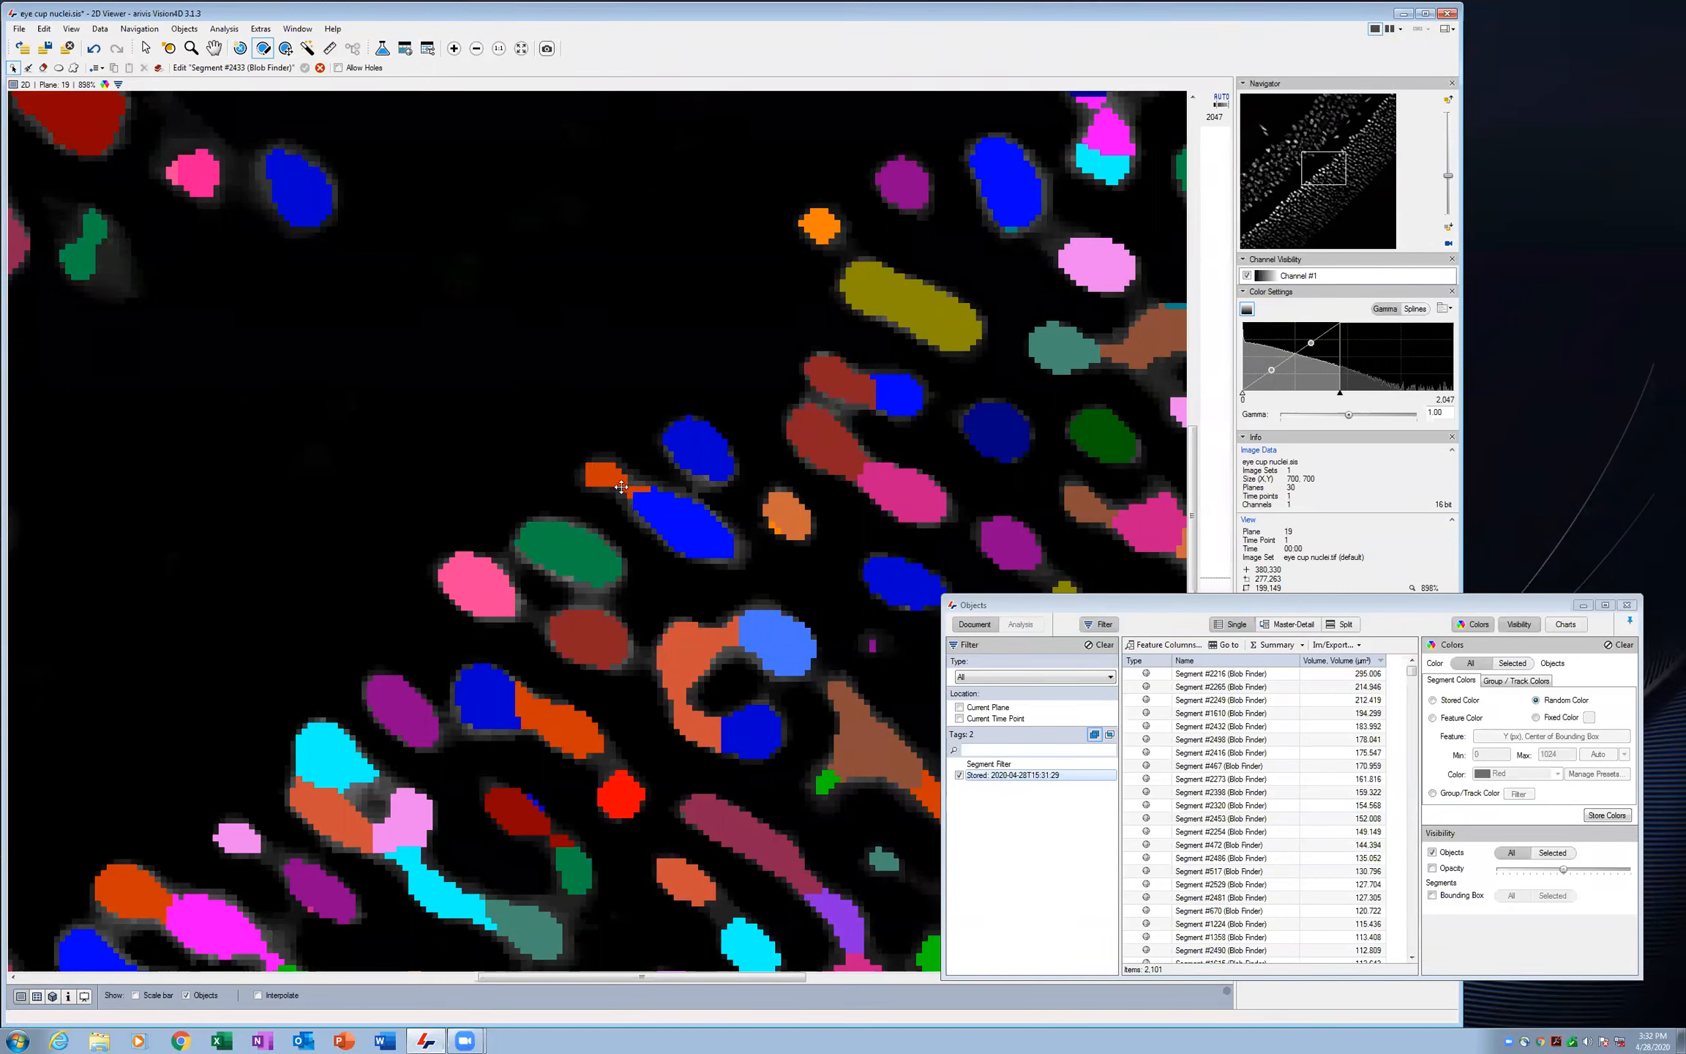
{"action": "left_click", "coordinate": [667, 518]}
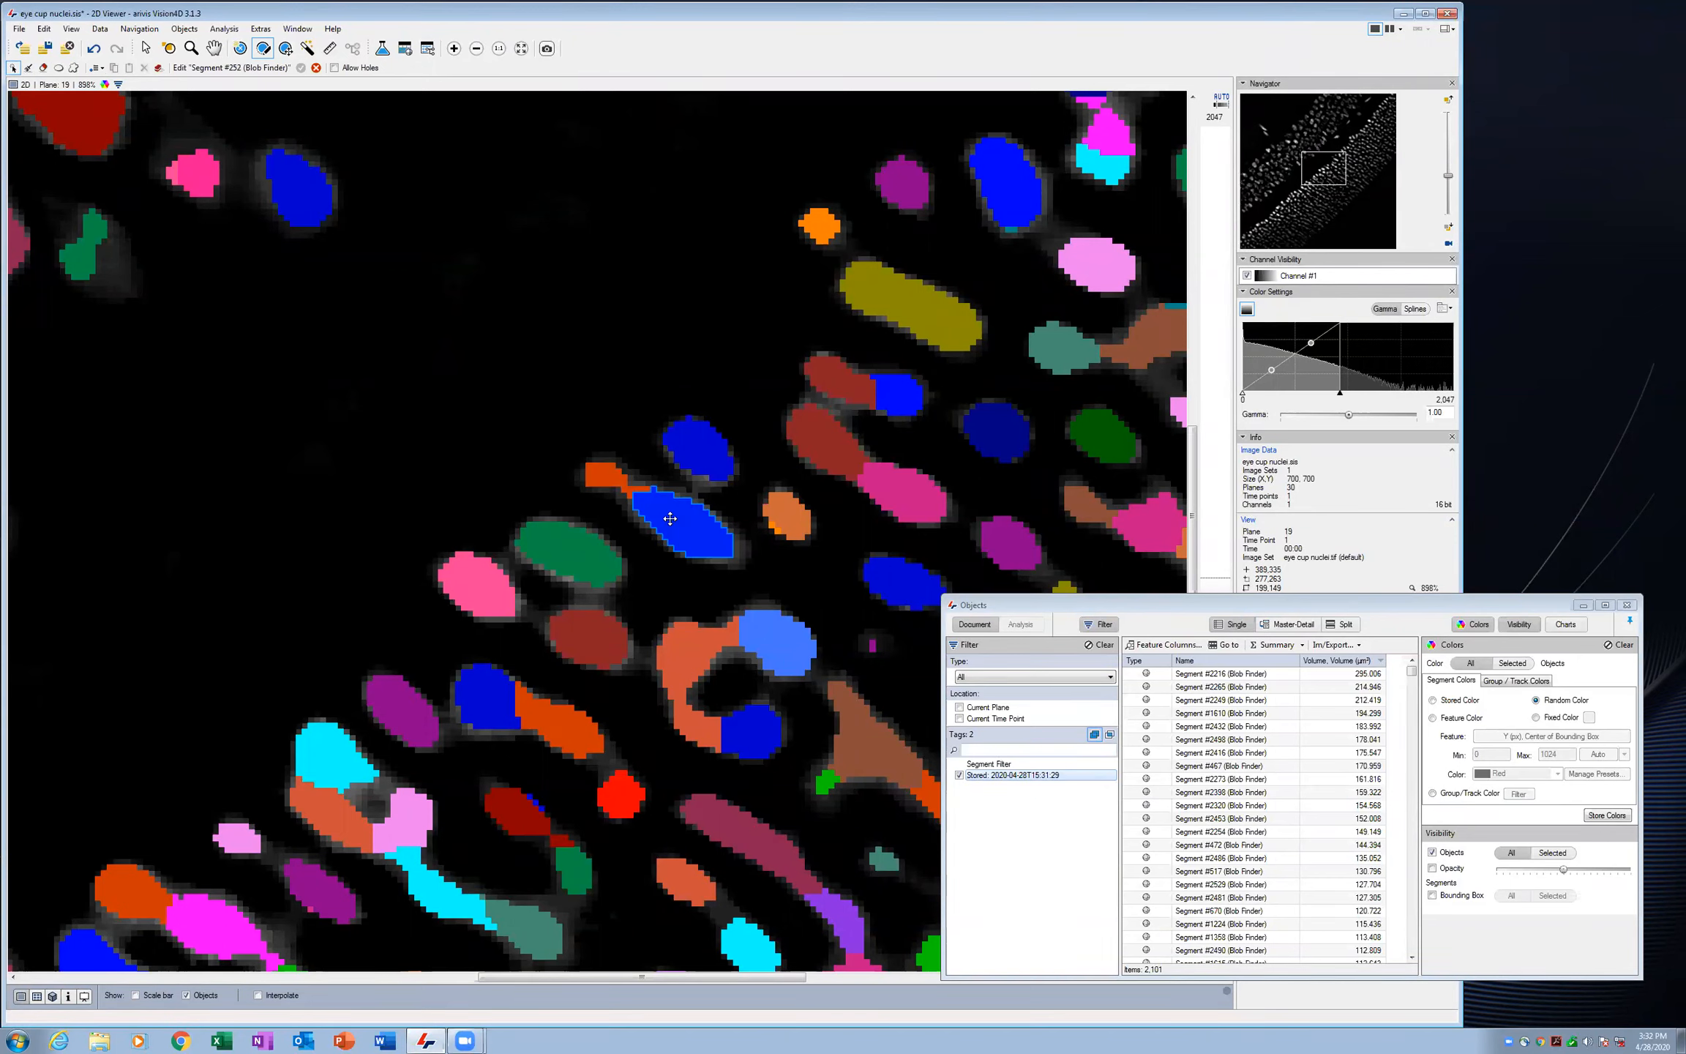
{"action": "left_click", "coordinate": [619, 482]}
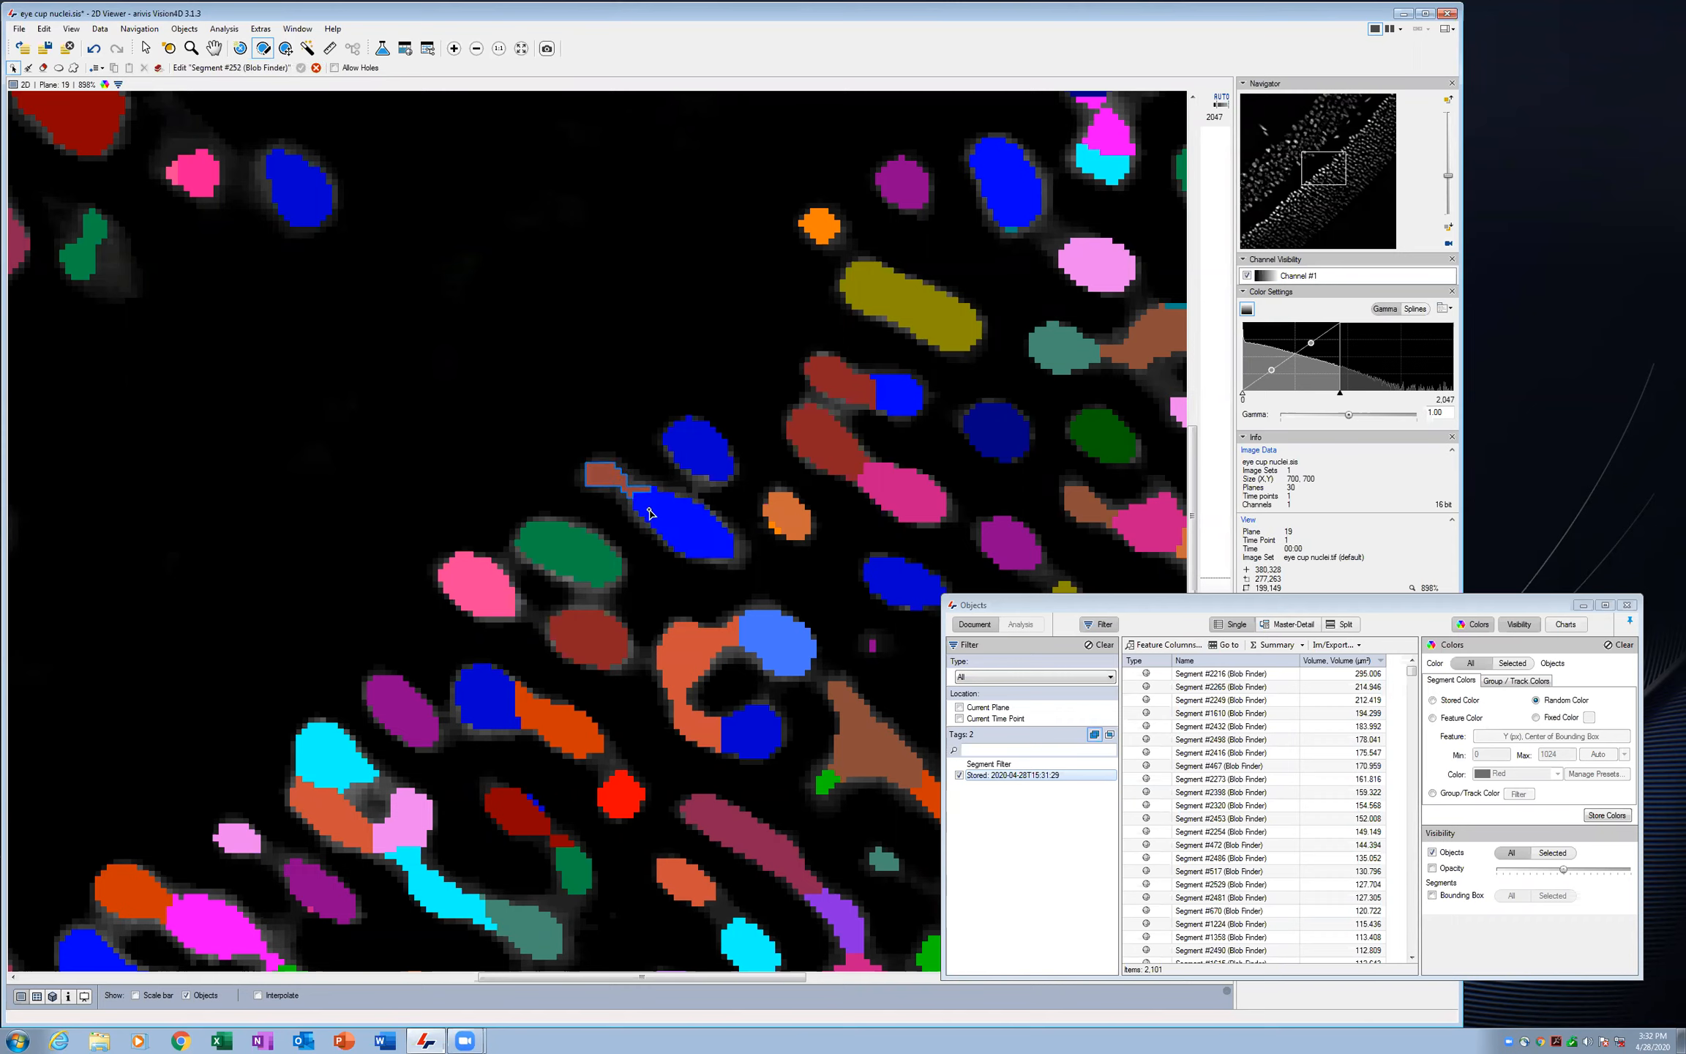
{"action": "left_click", "coordinate": [687, 535]}
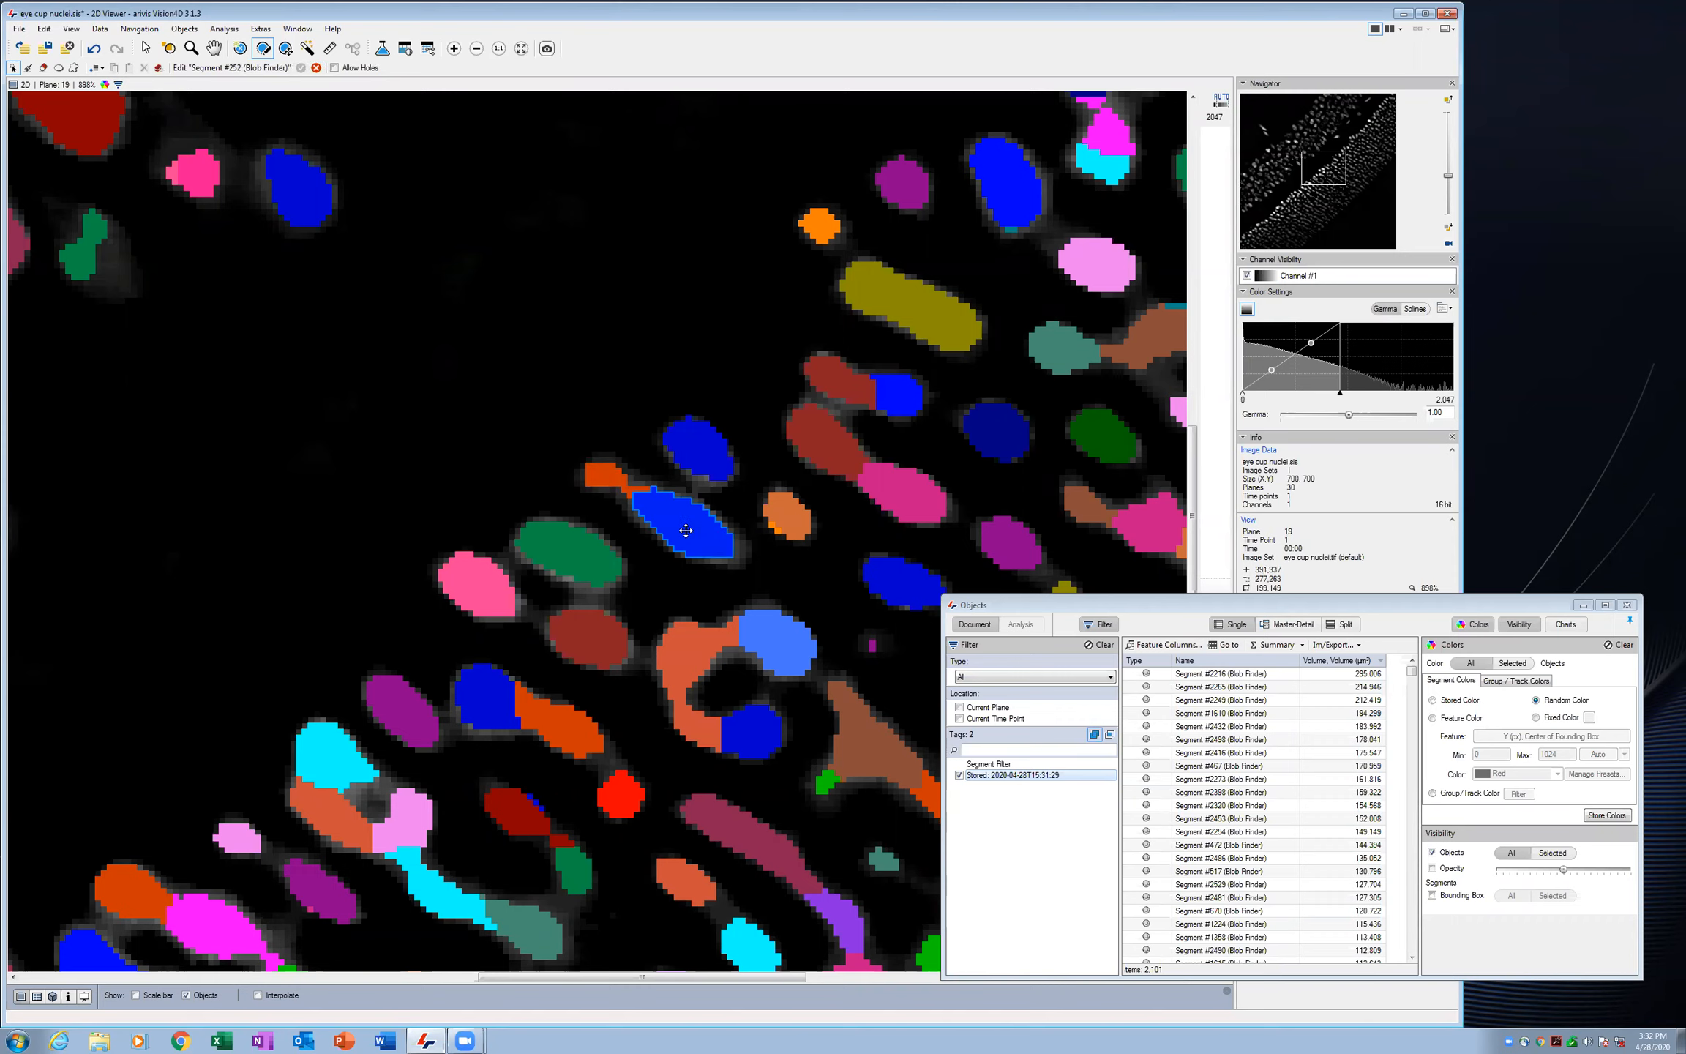
{"action": "left_click", "coordinate": [613, 488]}
{"action": "left_click", "coordinate": [612, 469]}
{"action": "left_click", "coordinate": [612, 486]}
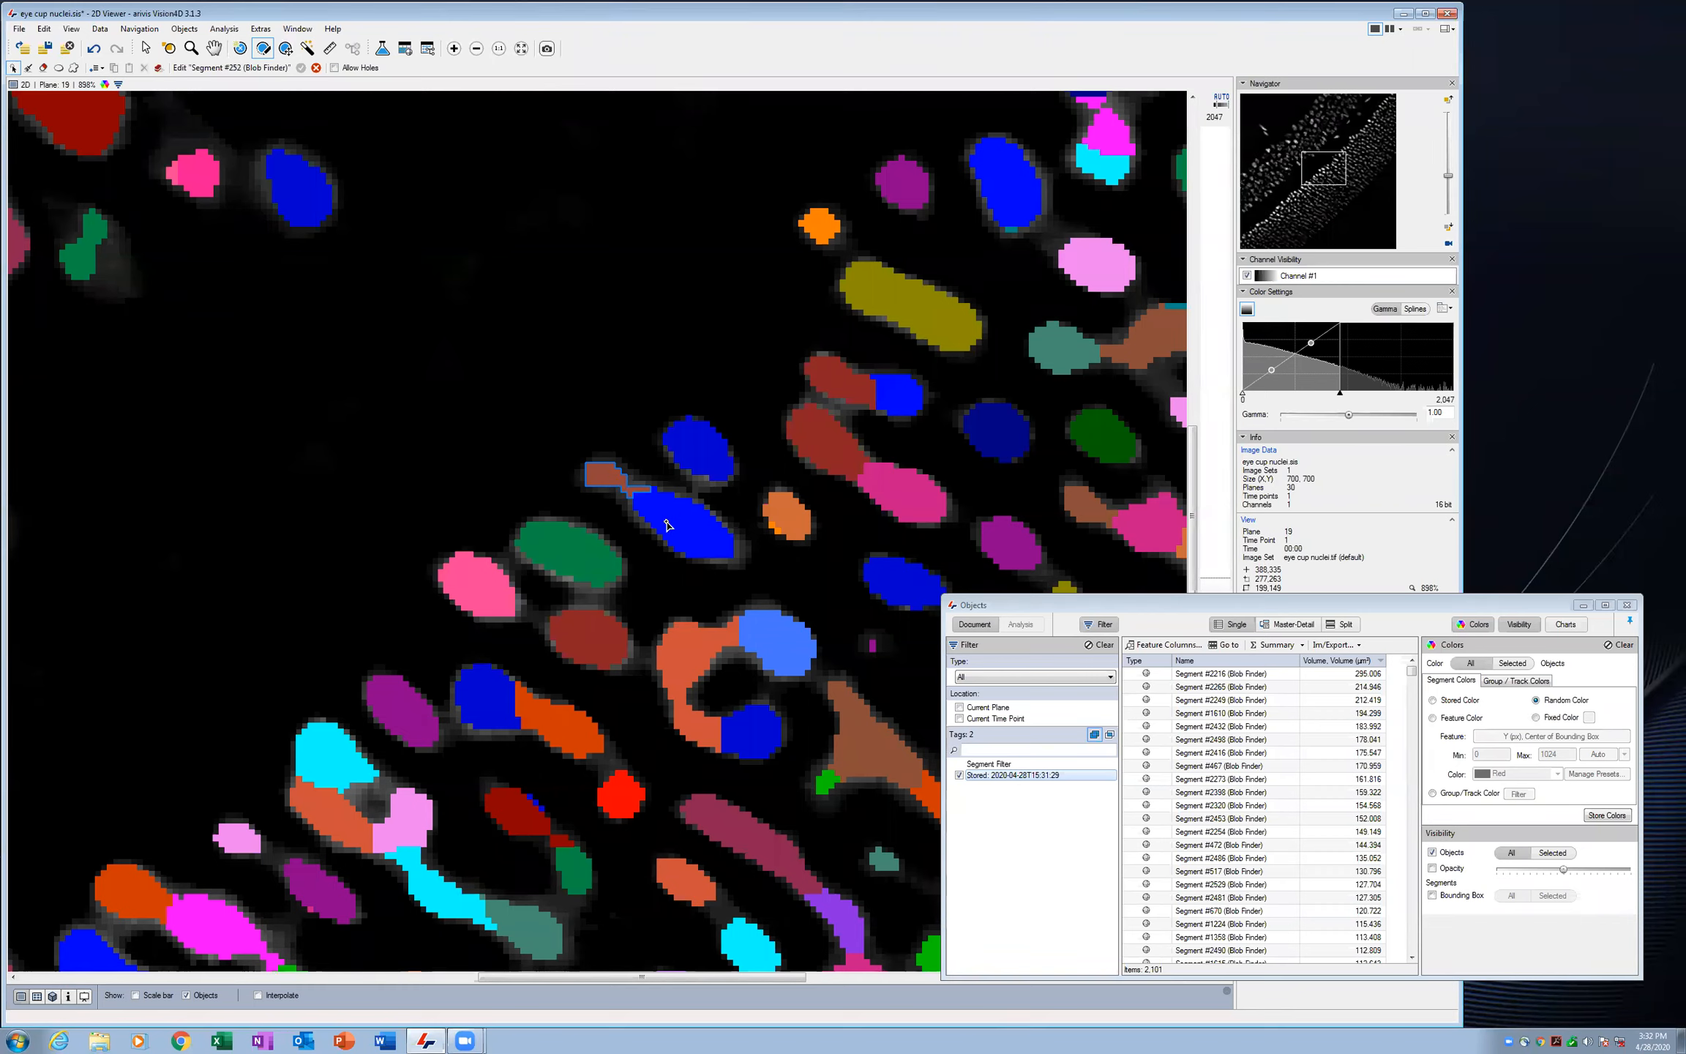
{"action": "left_click", "coordinate": [667, 525]}
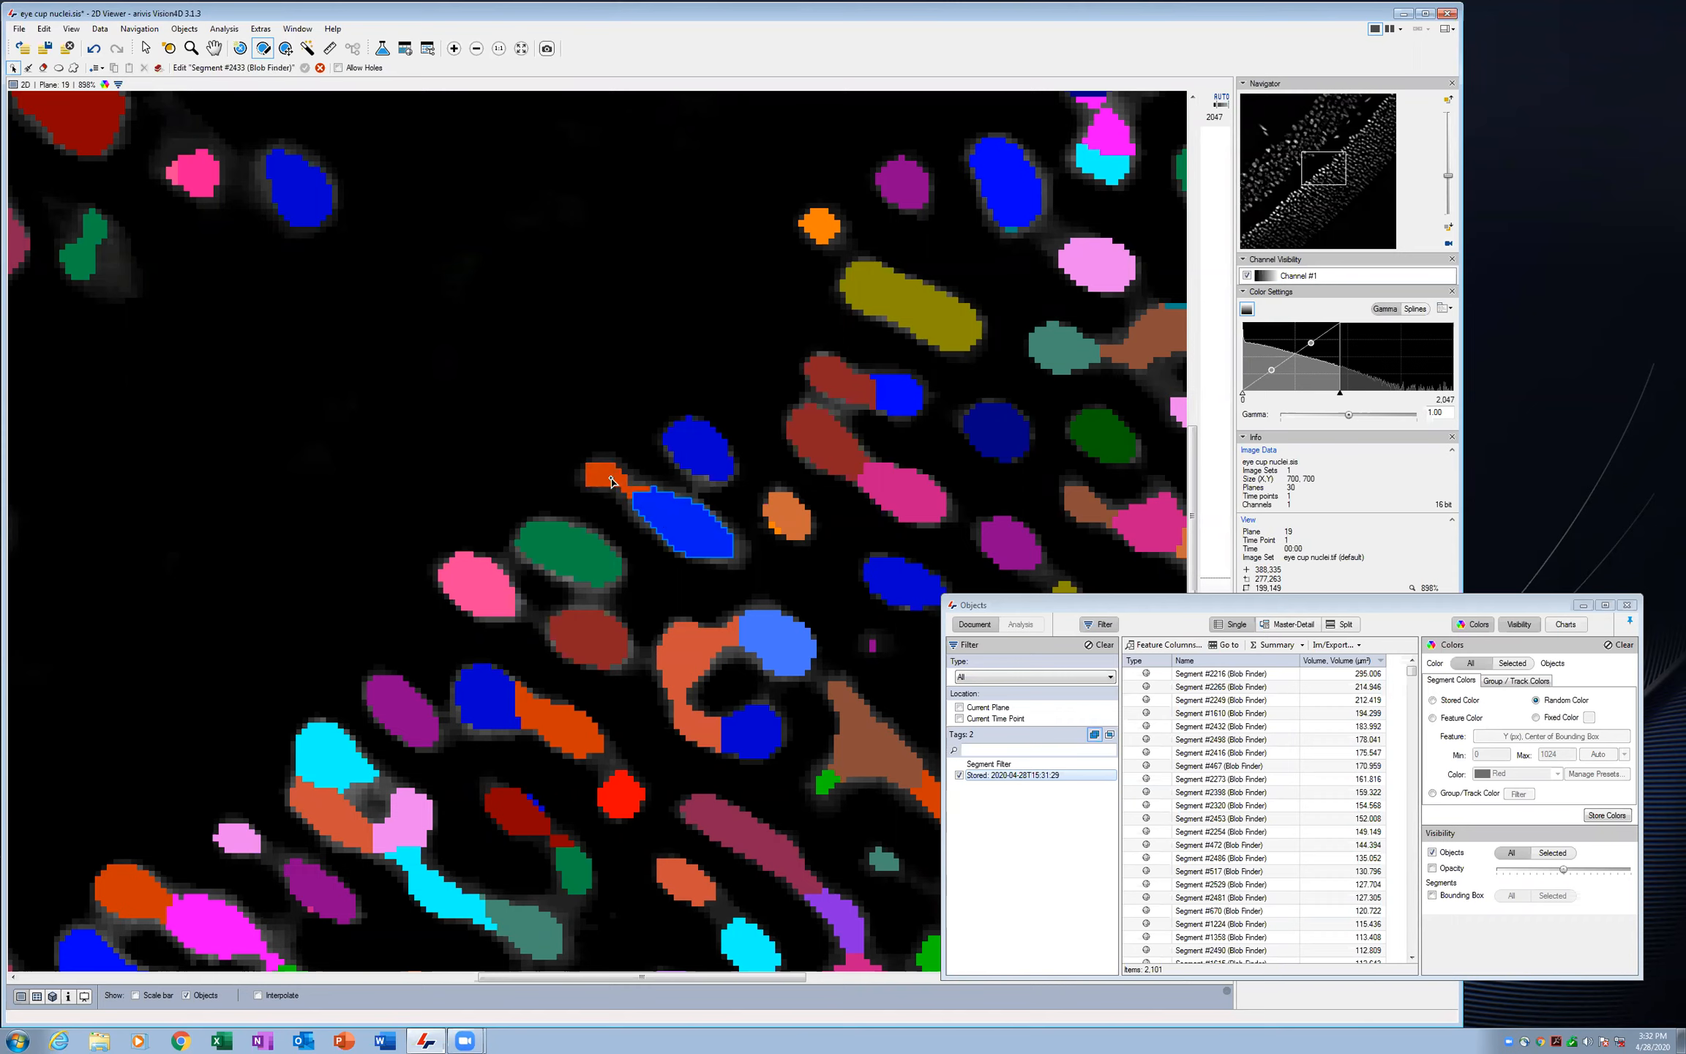
{"action": "left_click", "coordinate": [629, 492]}
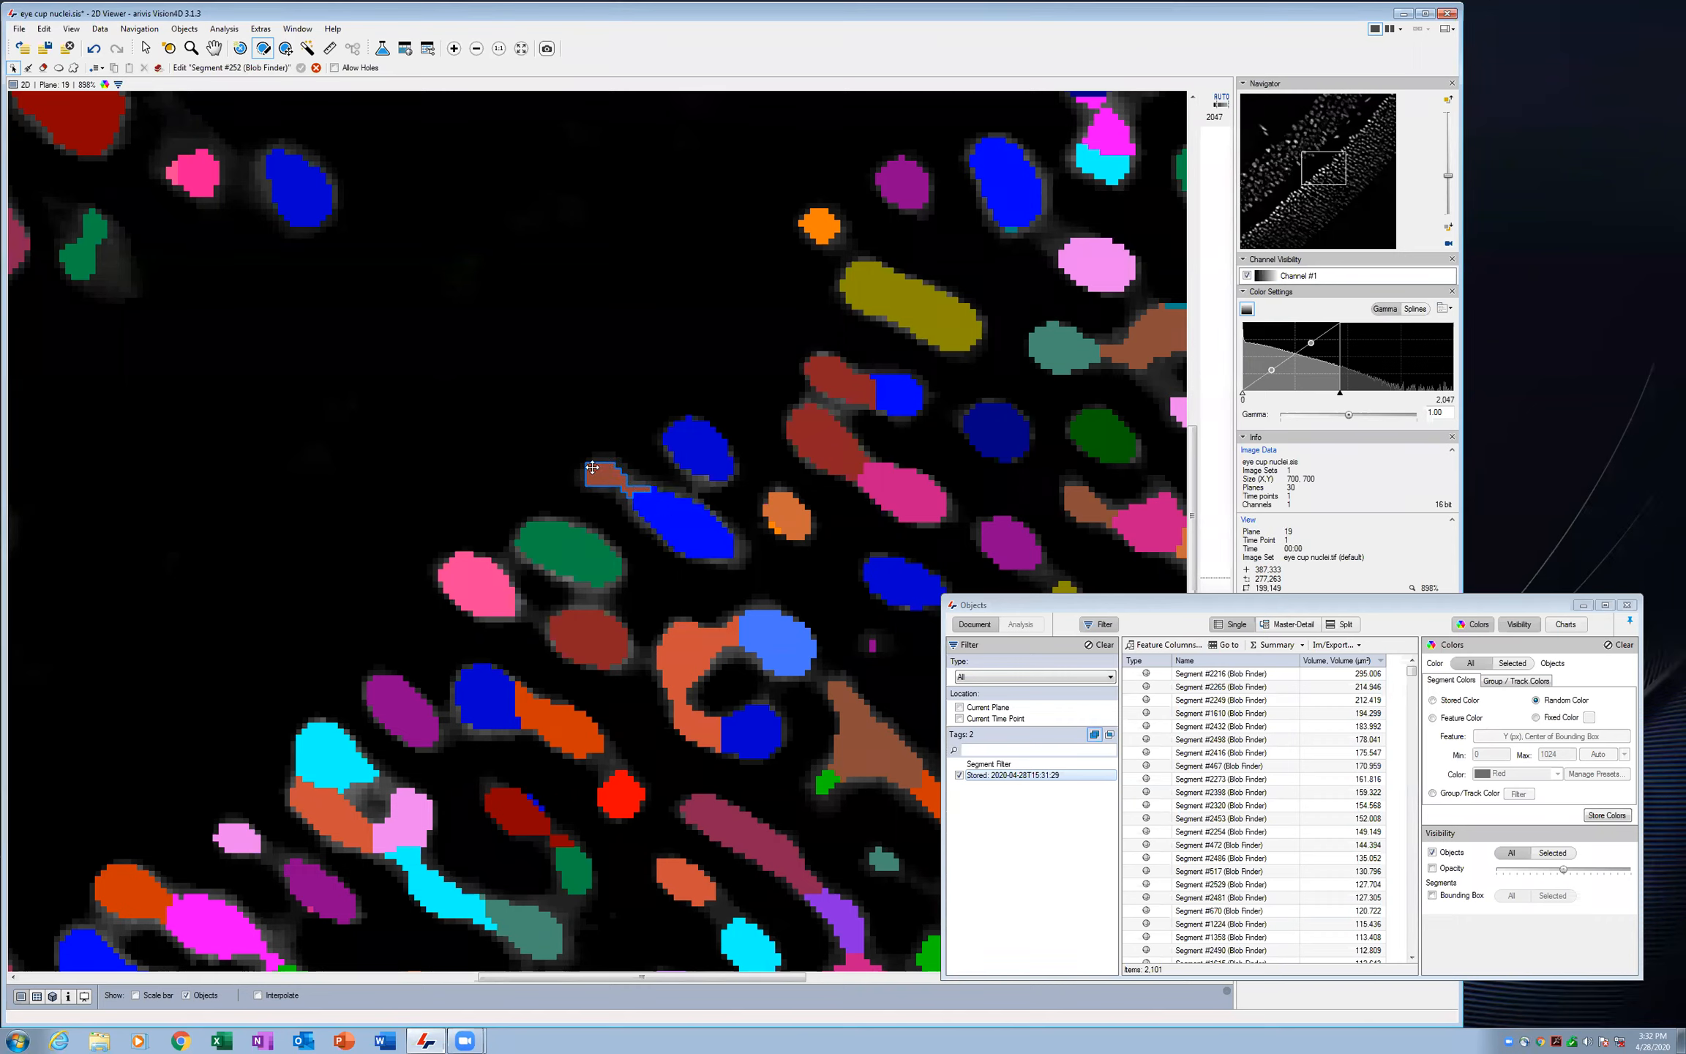
{"action": "left_click", "coordinate": [683, 521]}
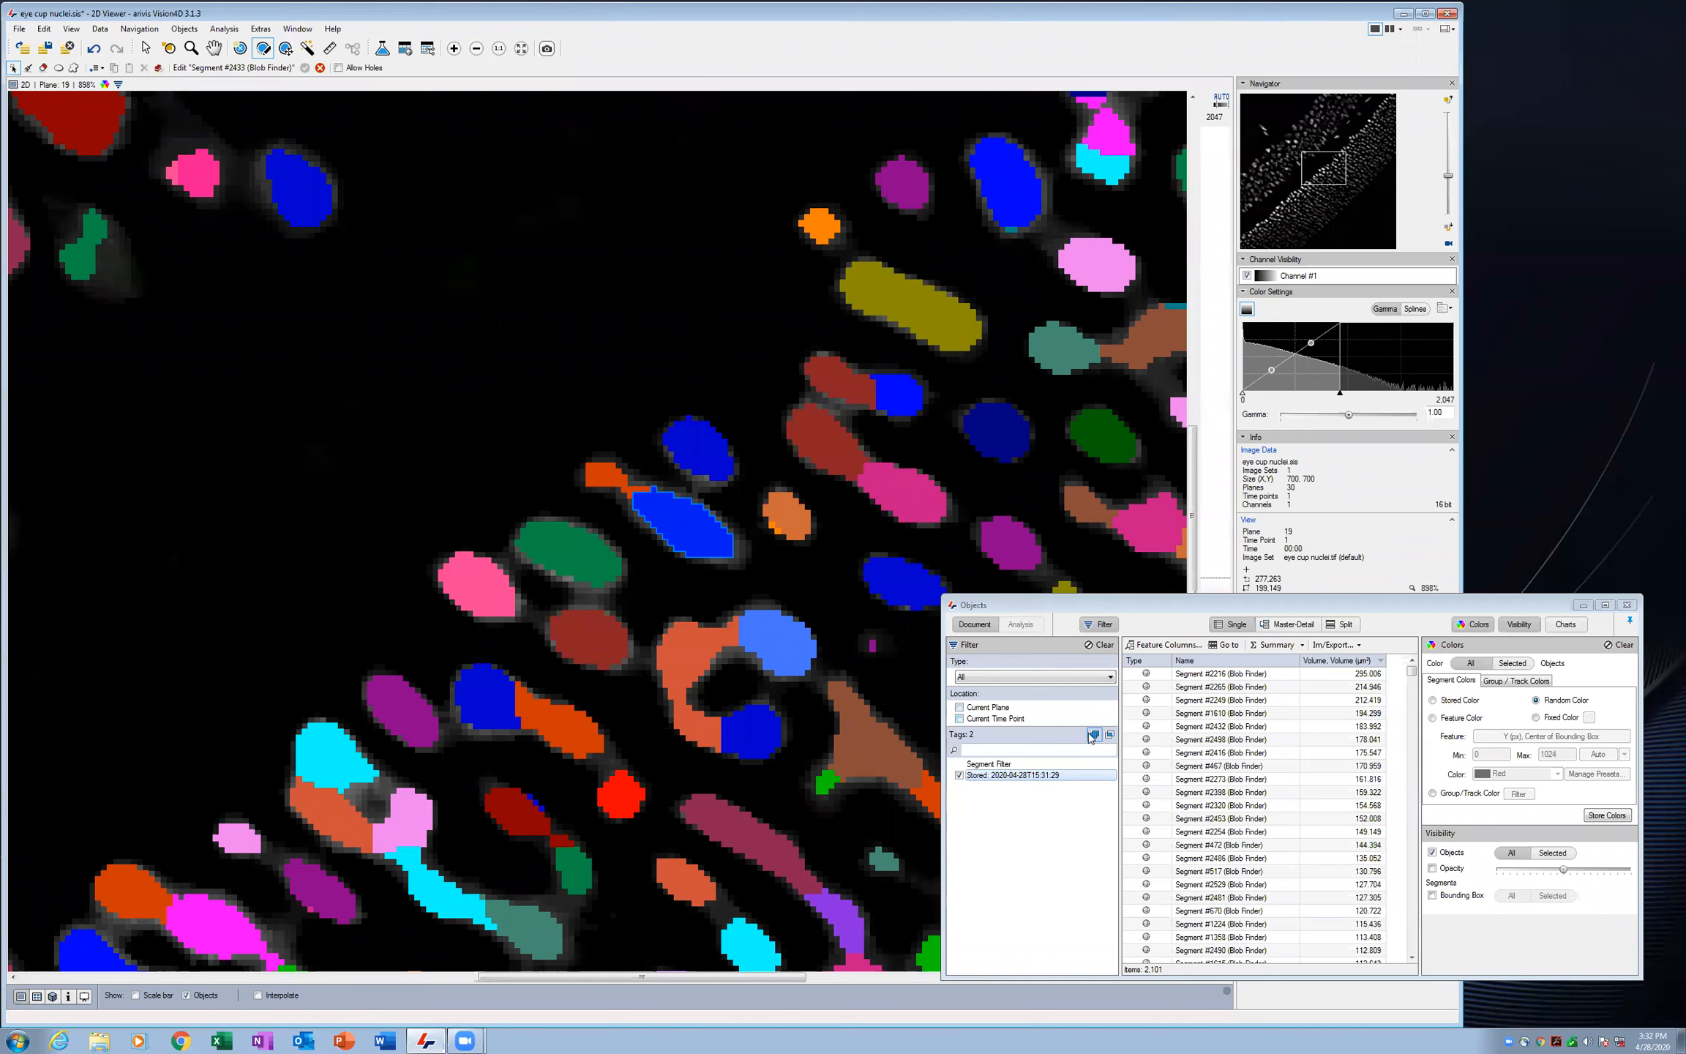
Examine the volume-sorted segment list from the largest to the smallest object, keeping the objects window clear of the nuclei
{"action": "left_click_drag", "start_coordinate": [1203, 605], "coordinate": [1043, 556]}
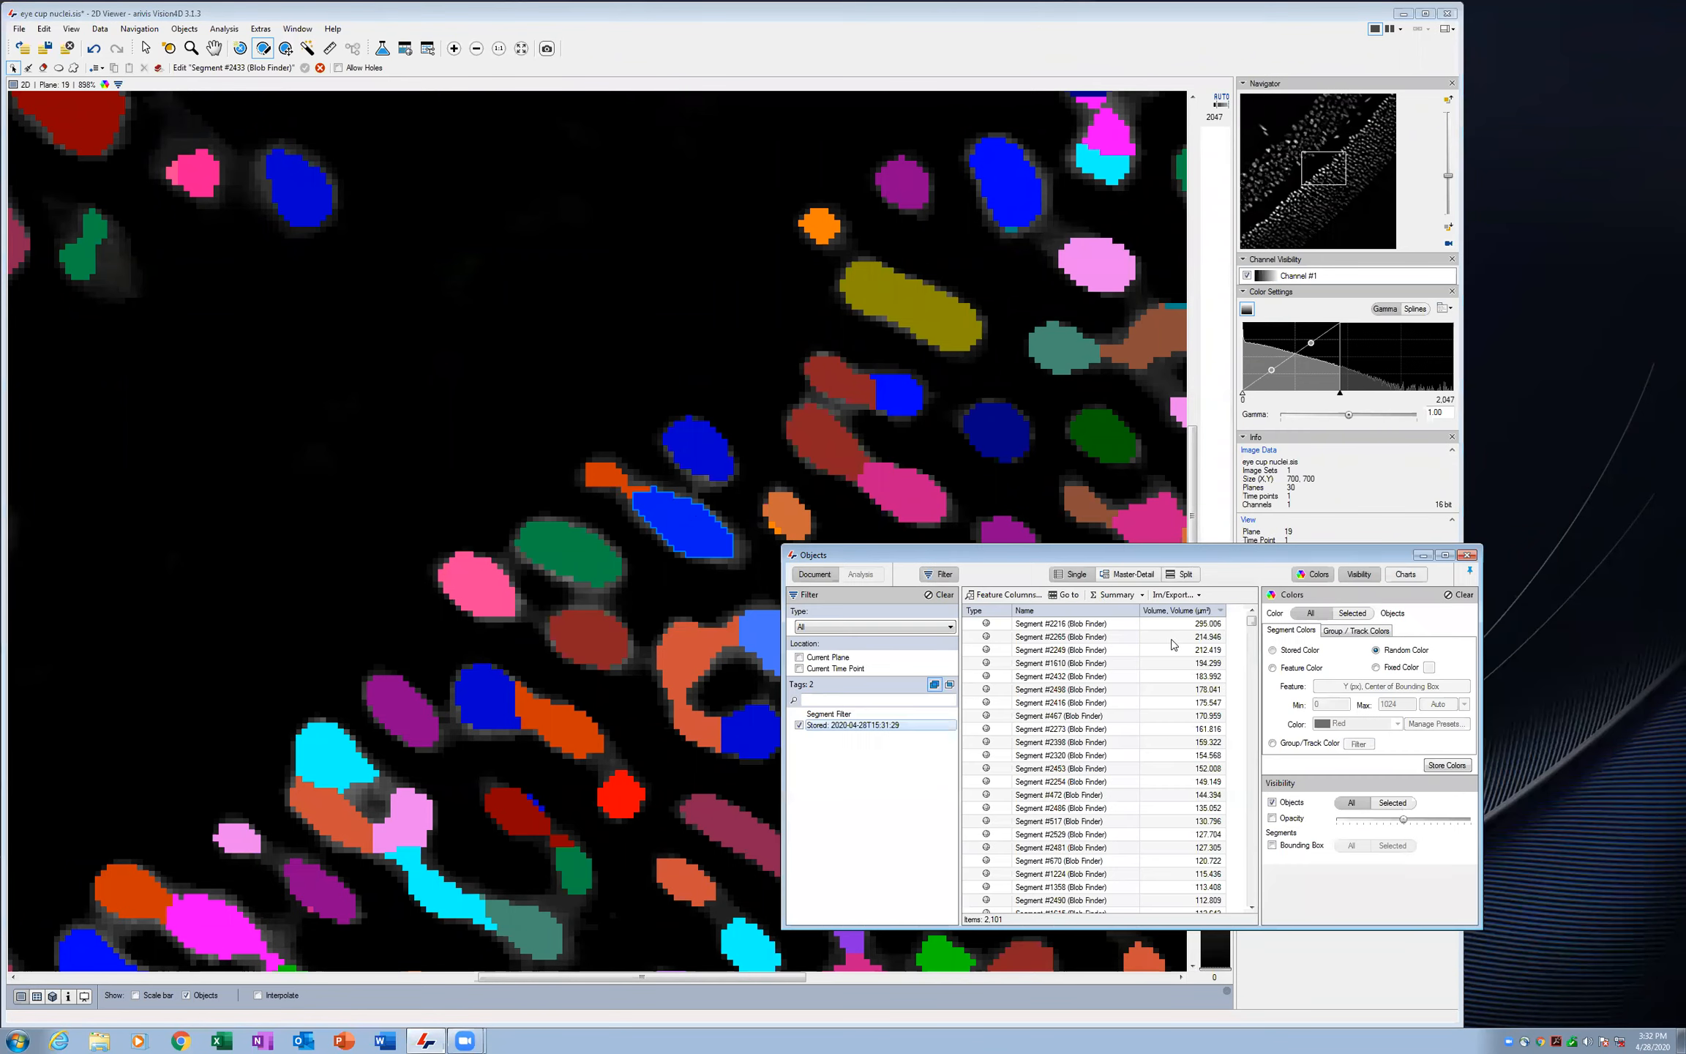
{"action": "left_click_drag", "start_coordinate": [1251, 621], "coordinate": [1233, 906]}
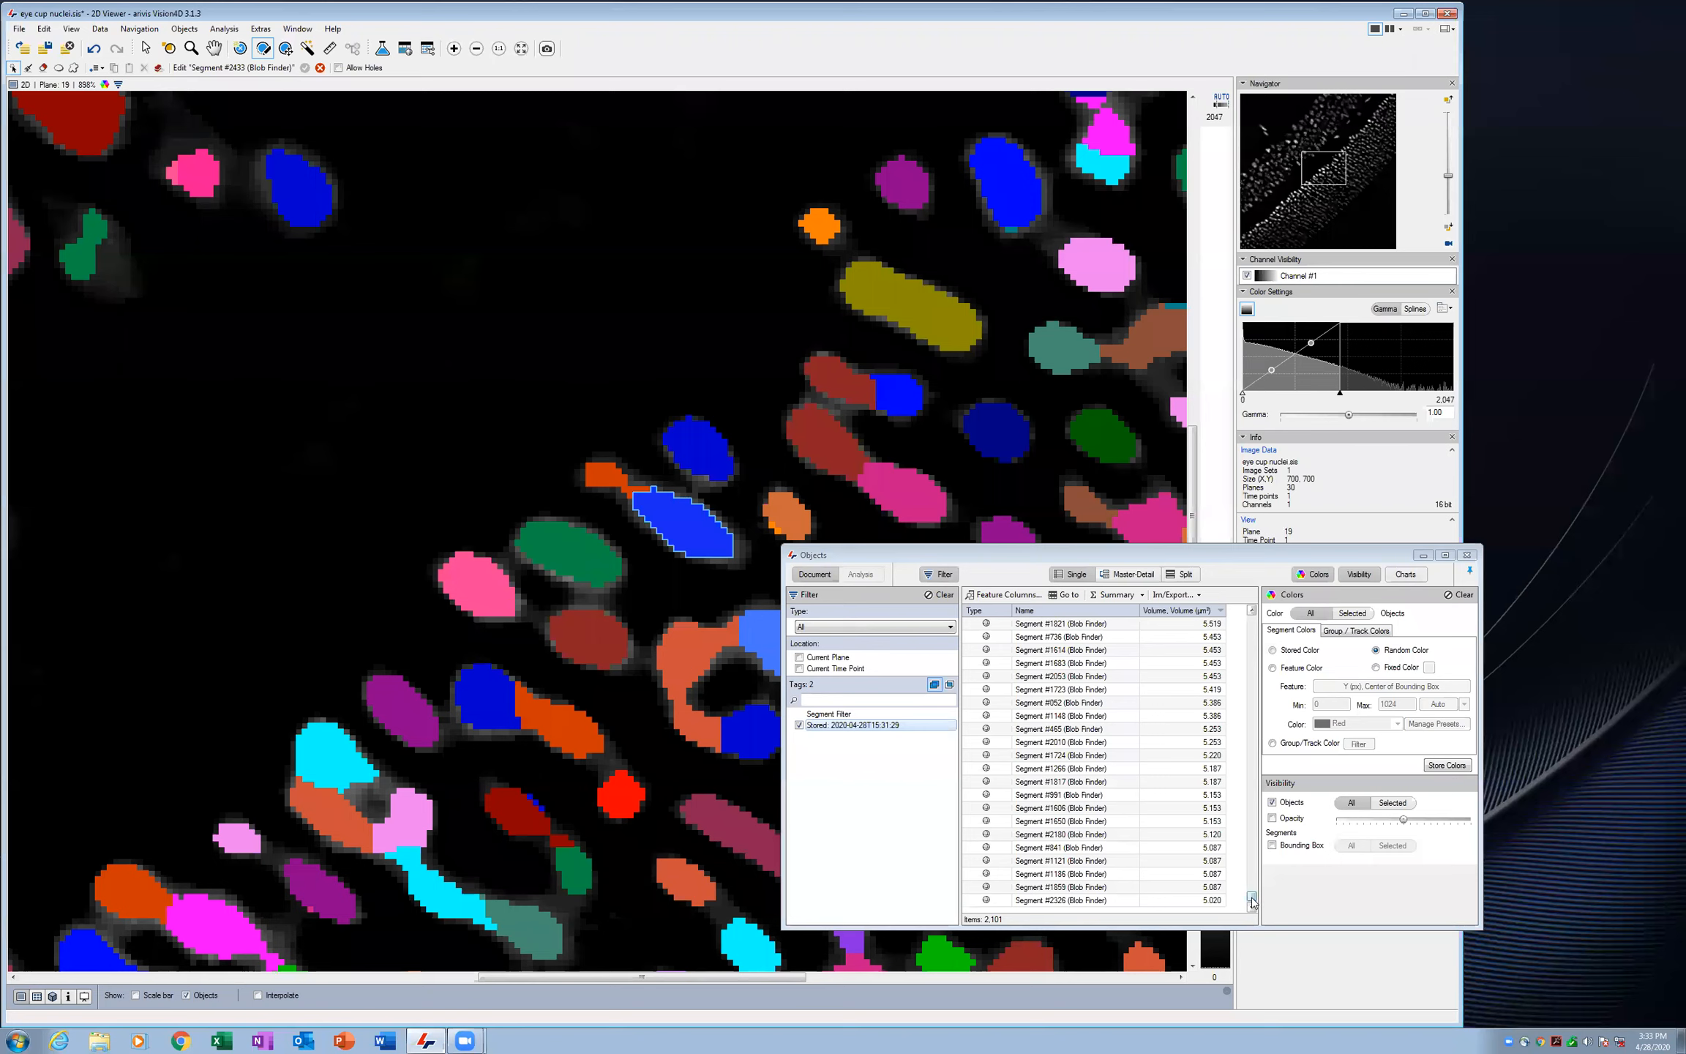
{"action": "left_click_drag", "start_coordinate": [1251, 897], "coordinate": [1251, 623]}
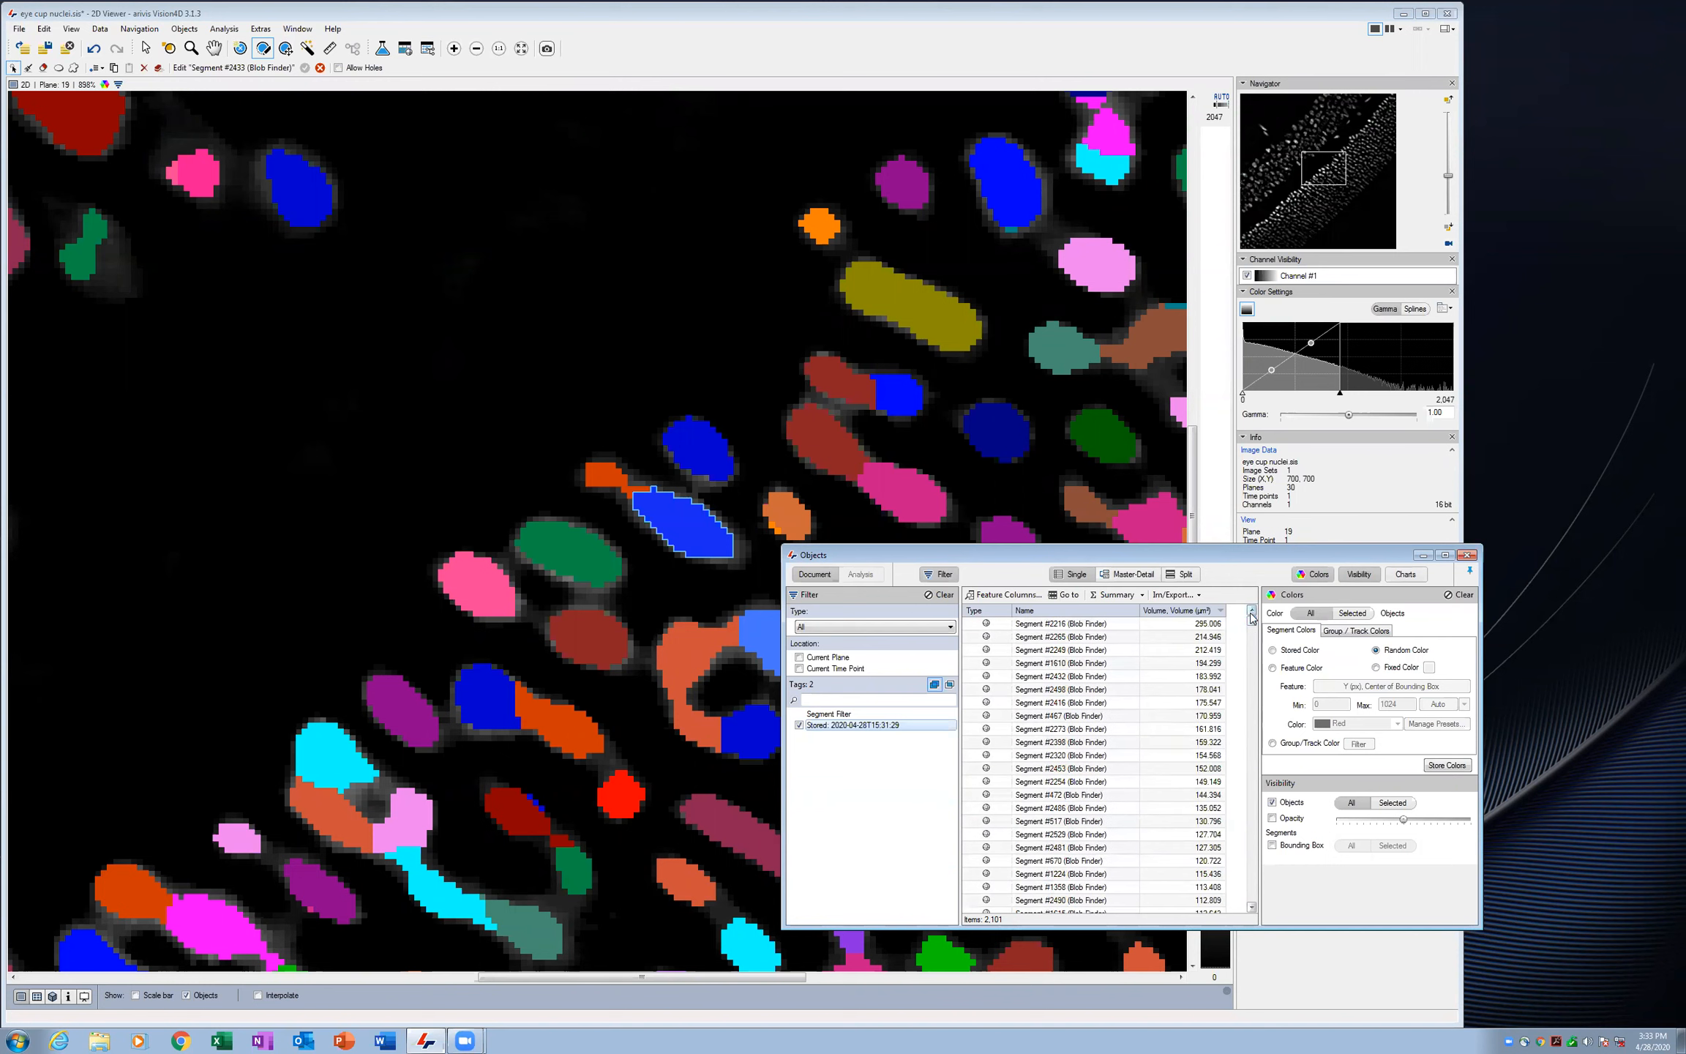
{"action": "left_click_drag", "start_coordinate": [974, 557], "coordinate": [1096, 589]}
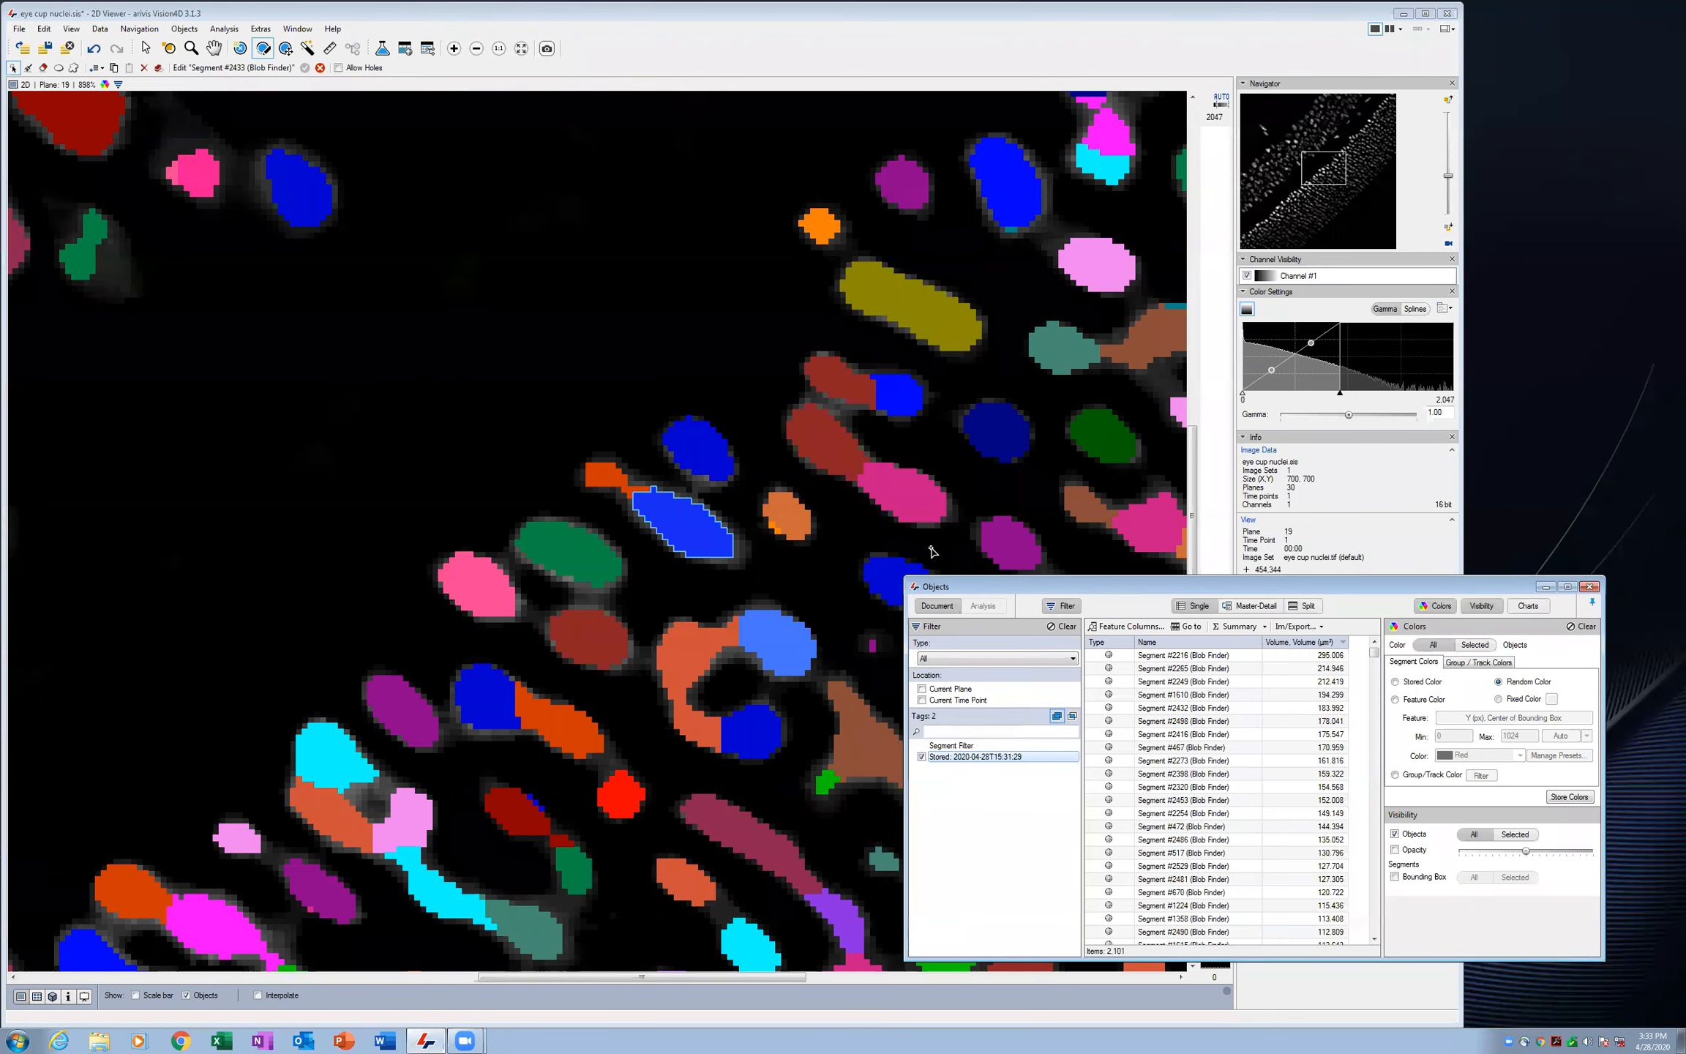
Retry selecting the orange and blue segments together in the drawing tool, and try the neighbouring green and dark red pair
{"action": "left_click", "coordinate": [615, 478]}
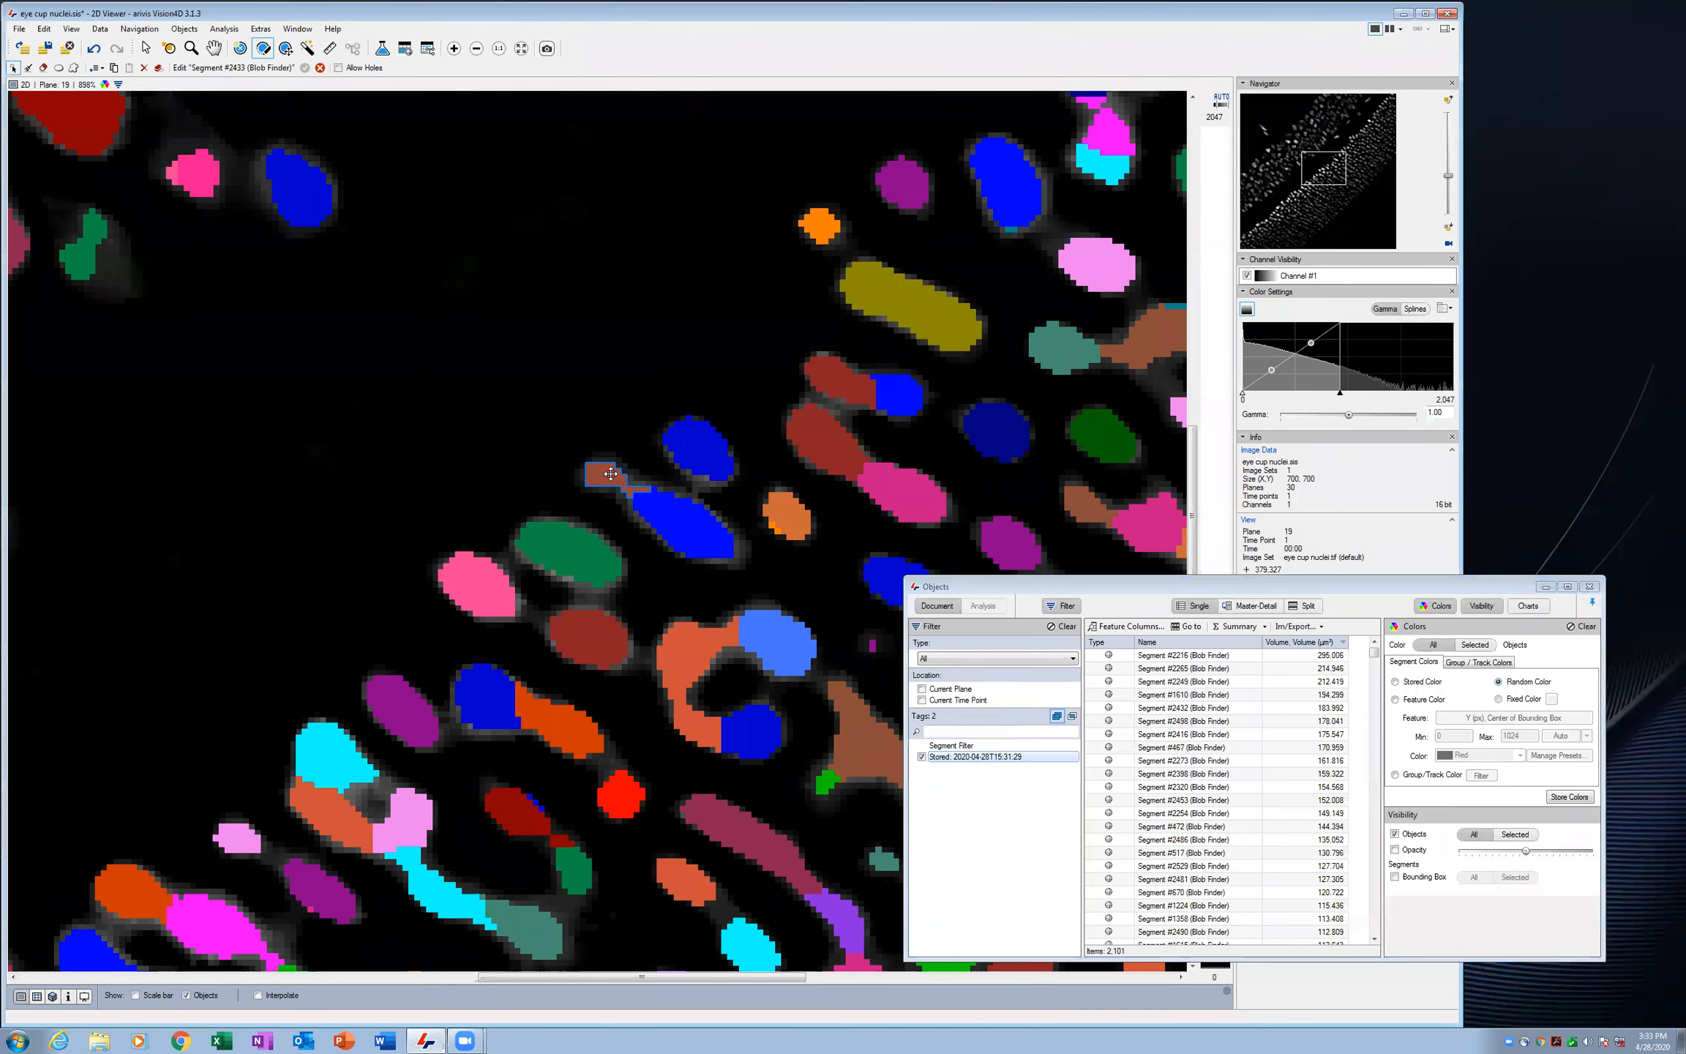
{"action": "left_click", "coordinate": [672, 527]}
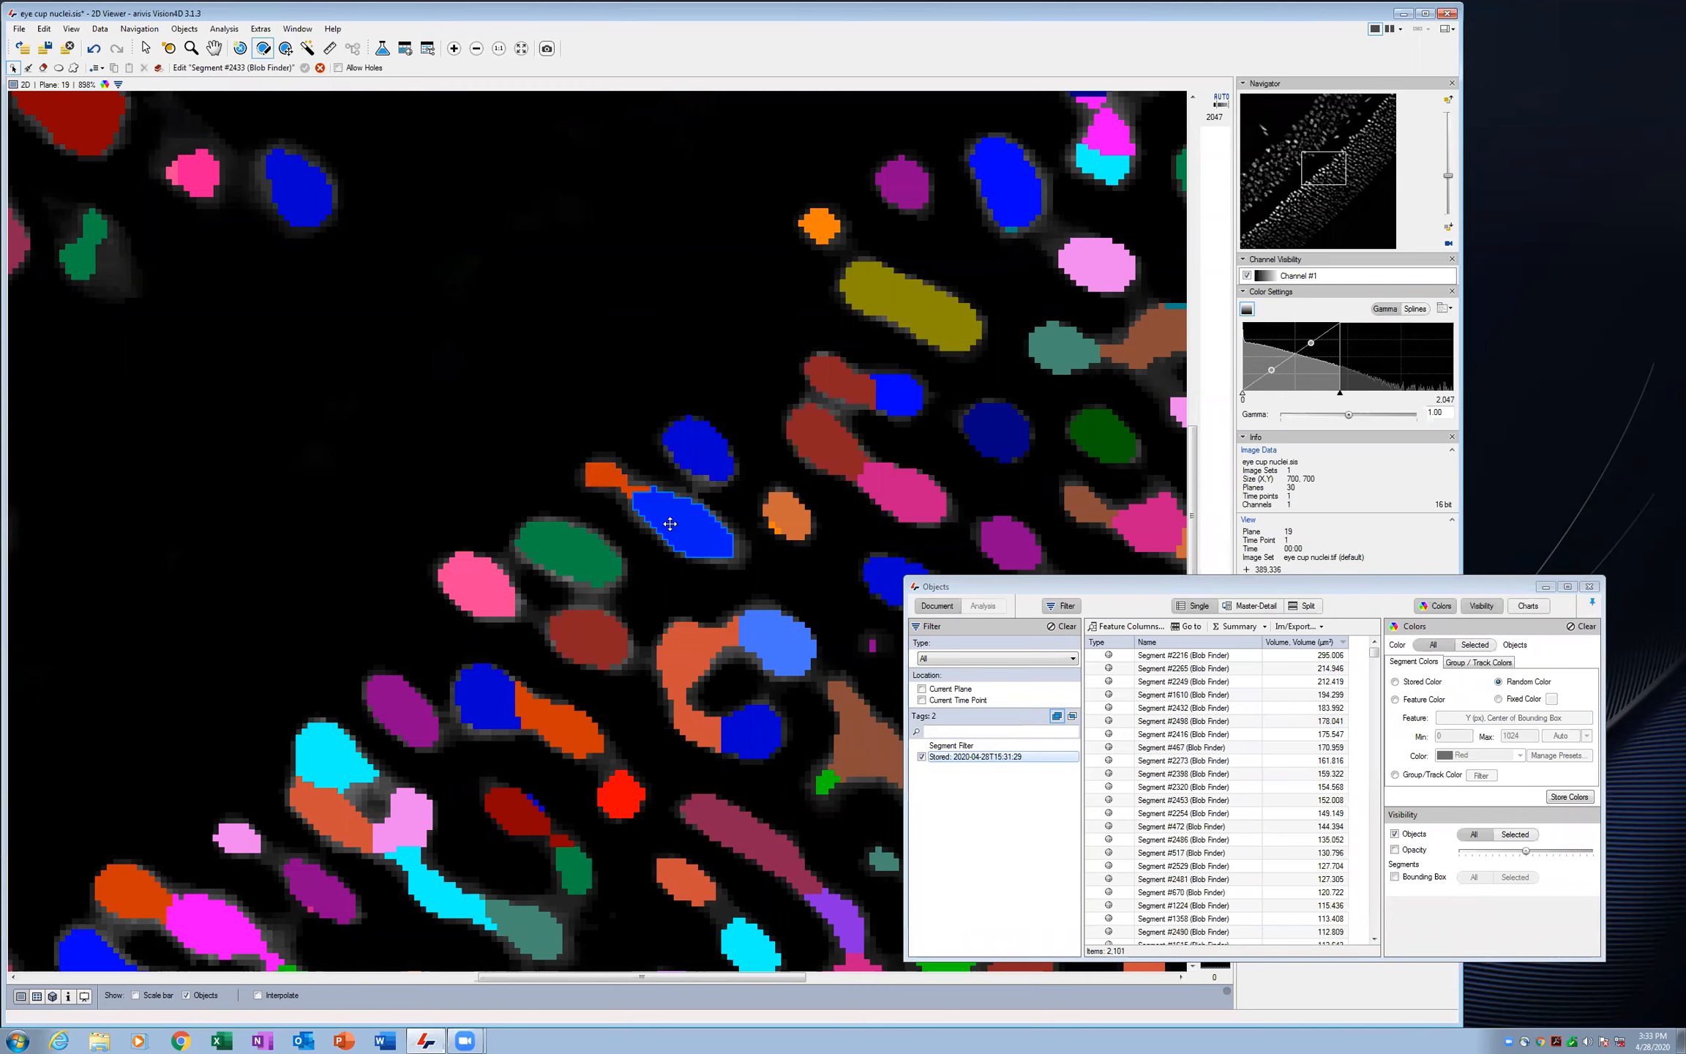
{"action": "left_click", "coordinate": [618, 483]}
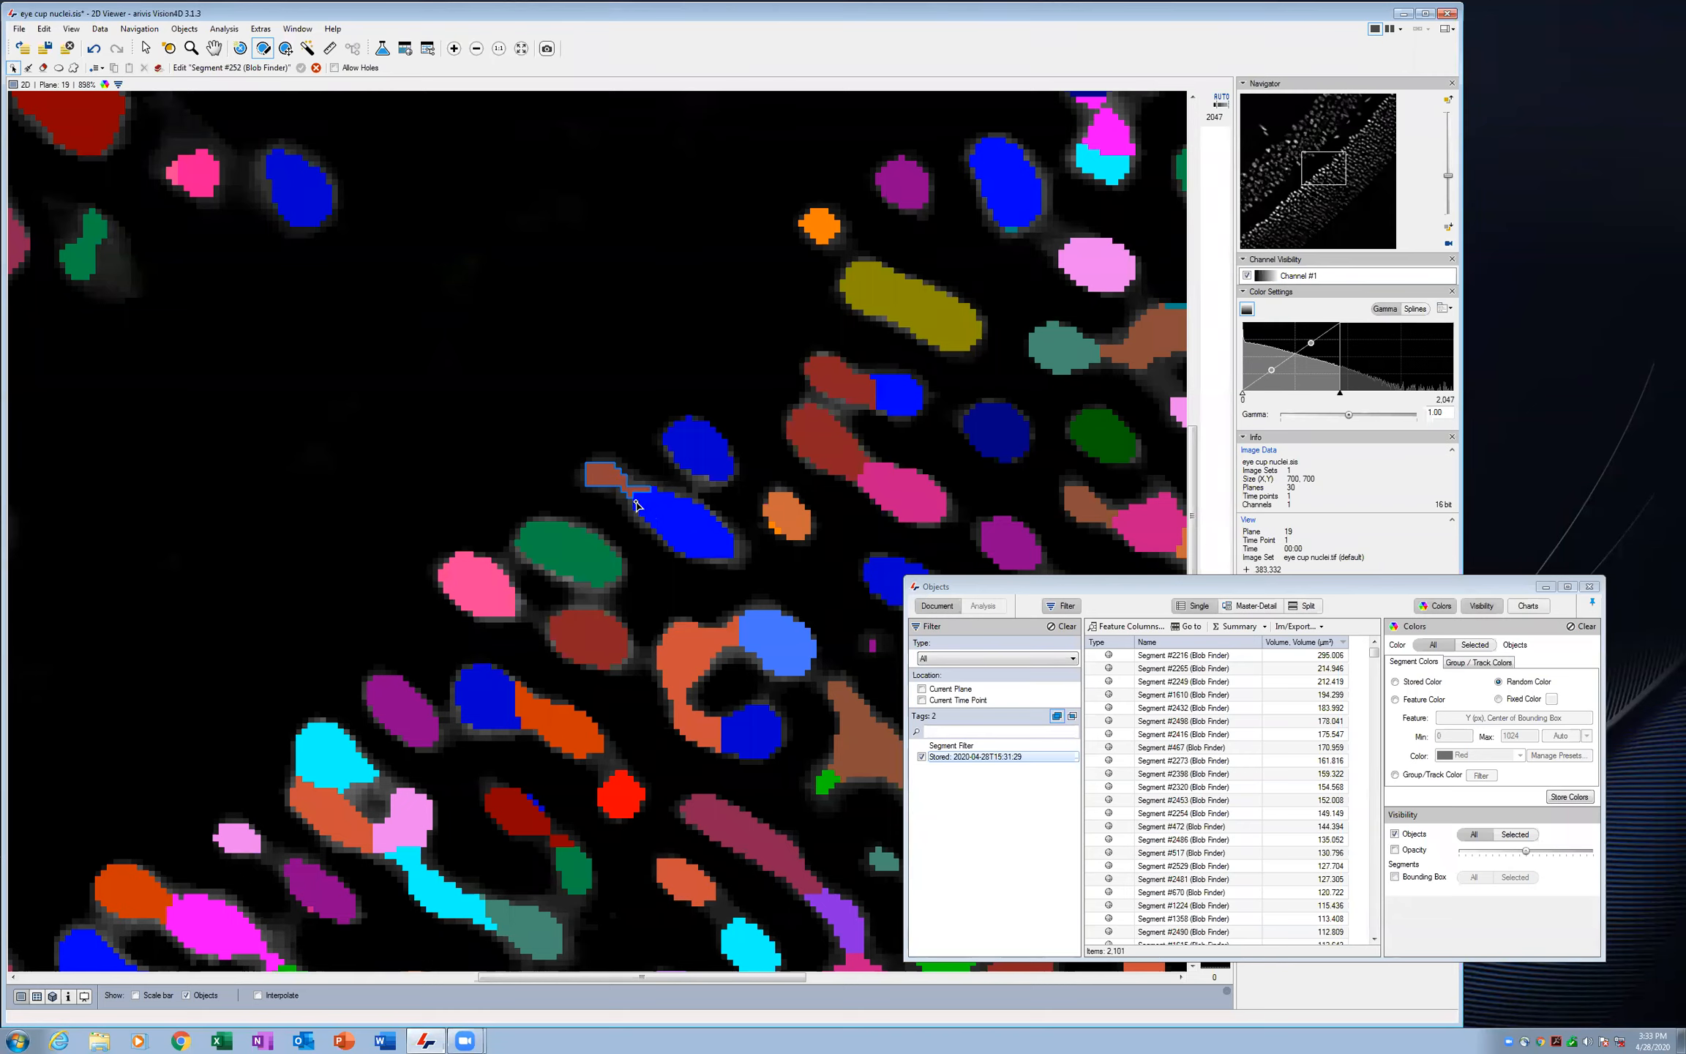
{"action": "left_click", "coordinate": [579, 576]}
{"action": "left_click", "coordinate": [590, 639]}
{"action": "left_click", "coordinate": [589, 587]}
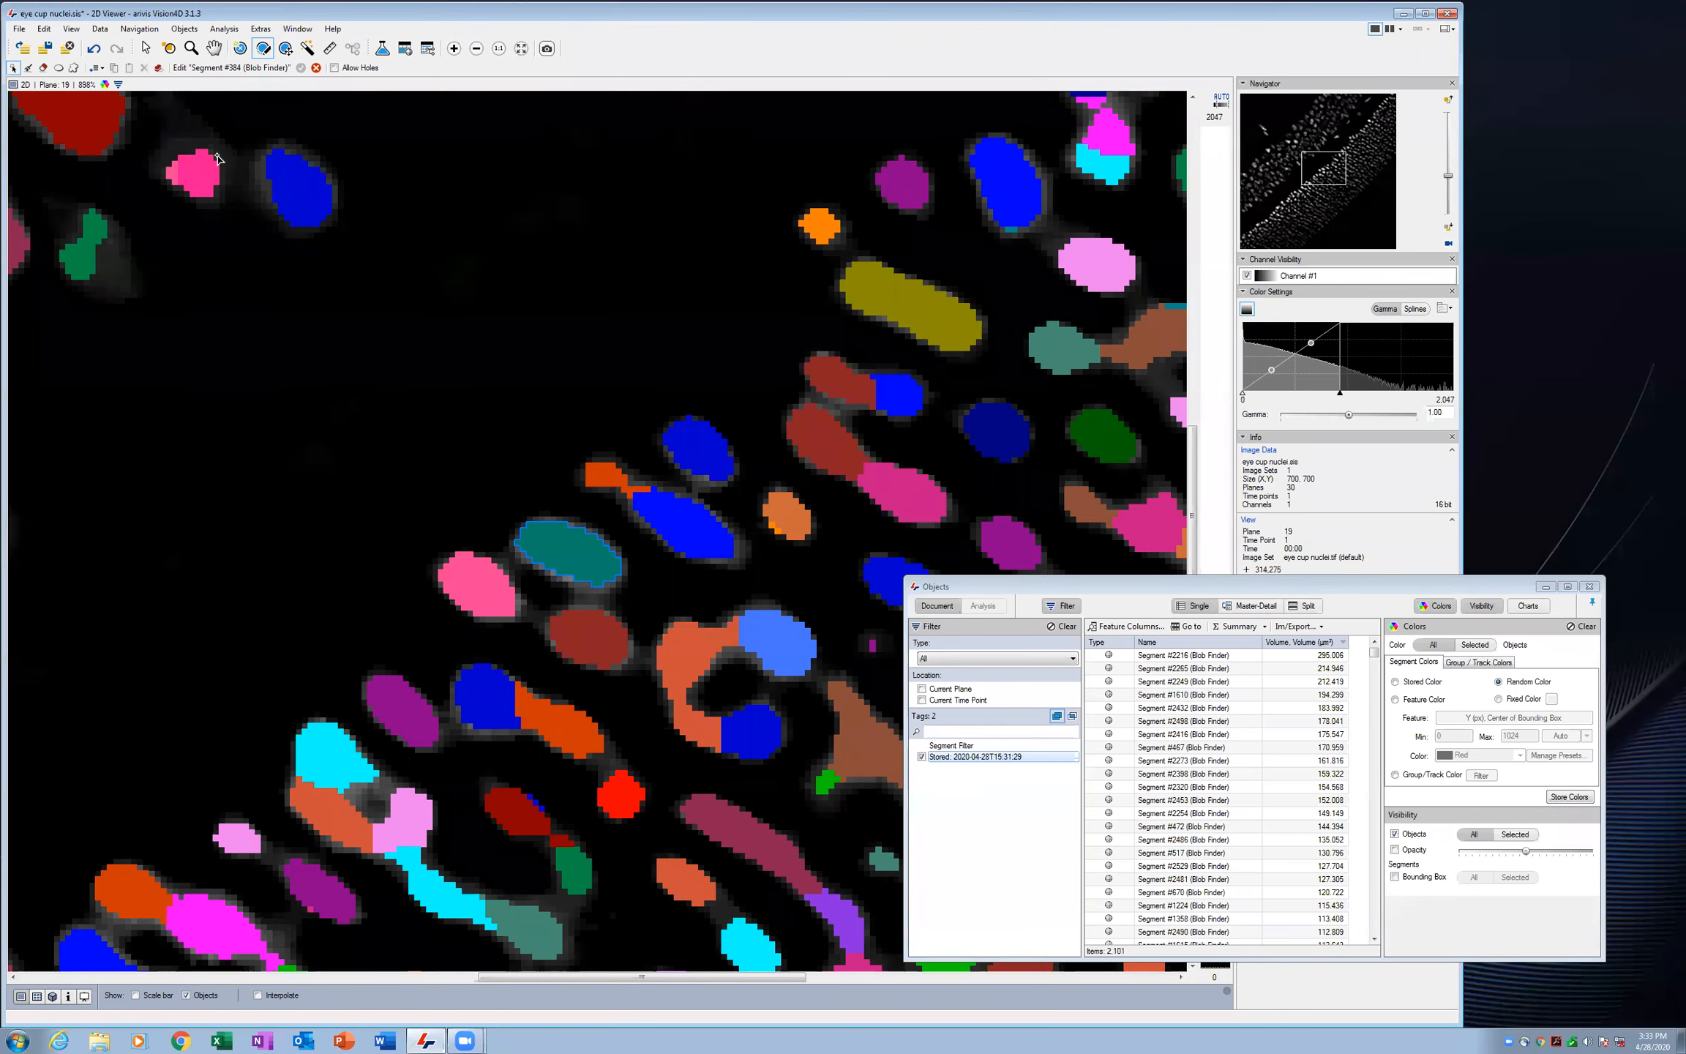
Leave the drawing tool and merge the small orange segment with the adjoining blue segment, removing the original objects
{"action": "left_click", "coordinate": [146, 49]}
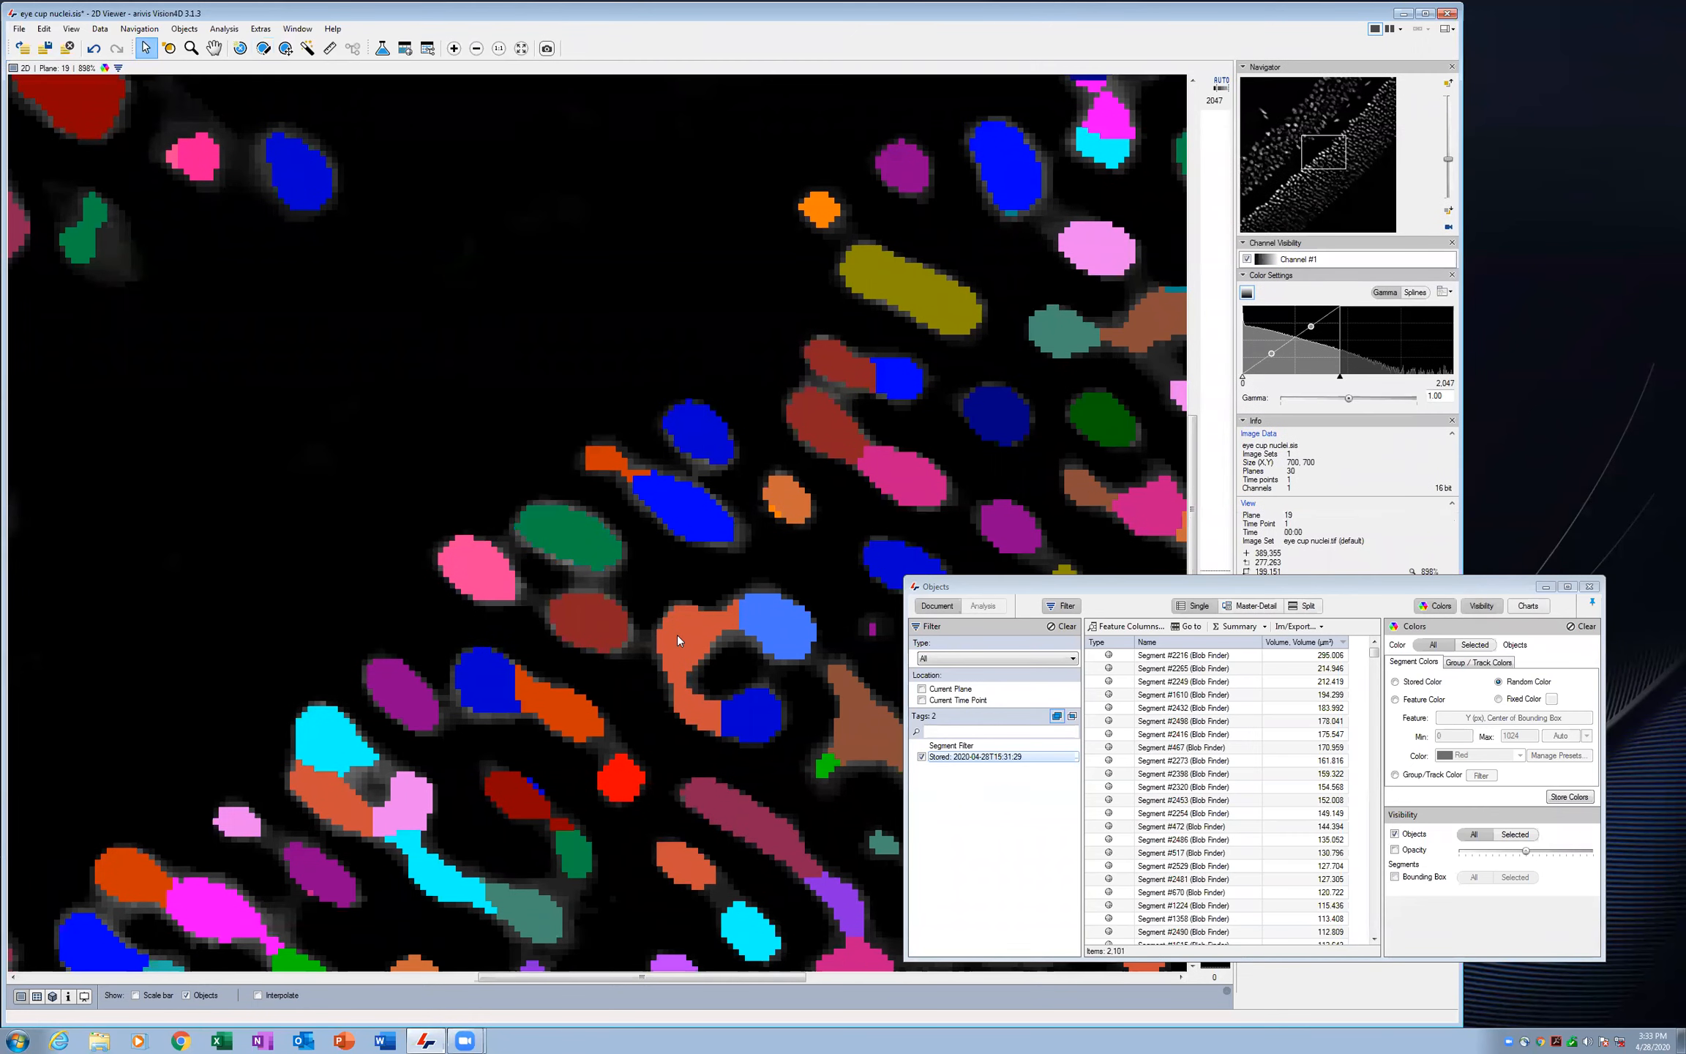
{"action": "left_click", "coordinate": [613, 468]}
{"action": "left_click", "coordinate": [690, 515], "text": "ctrl"}
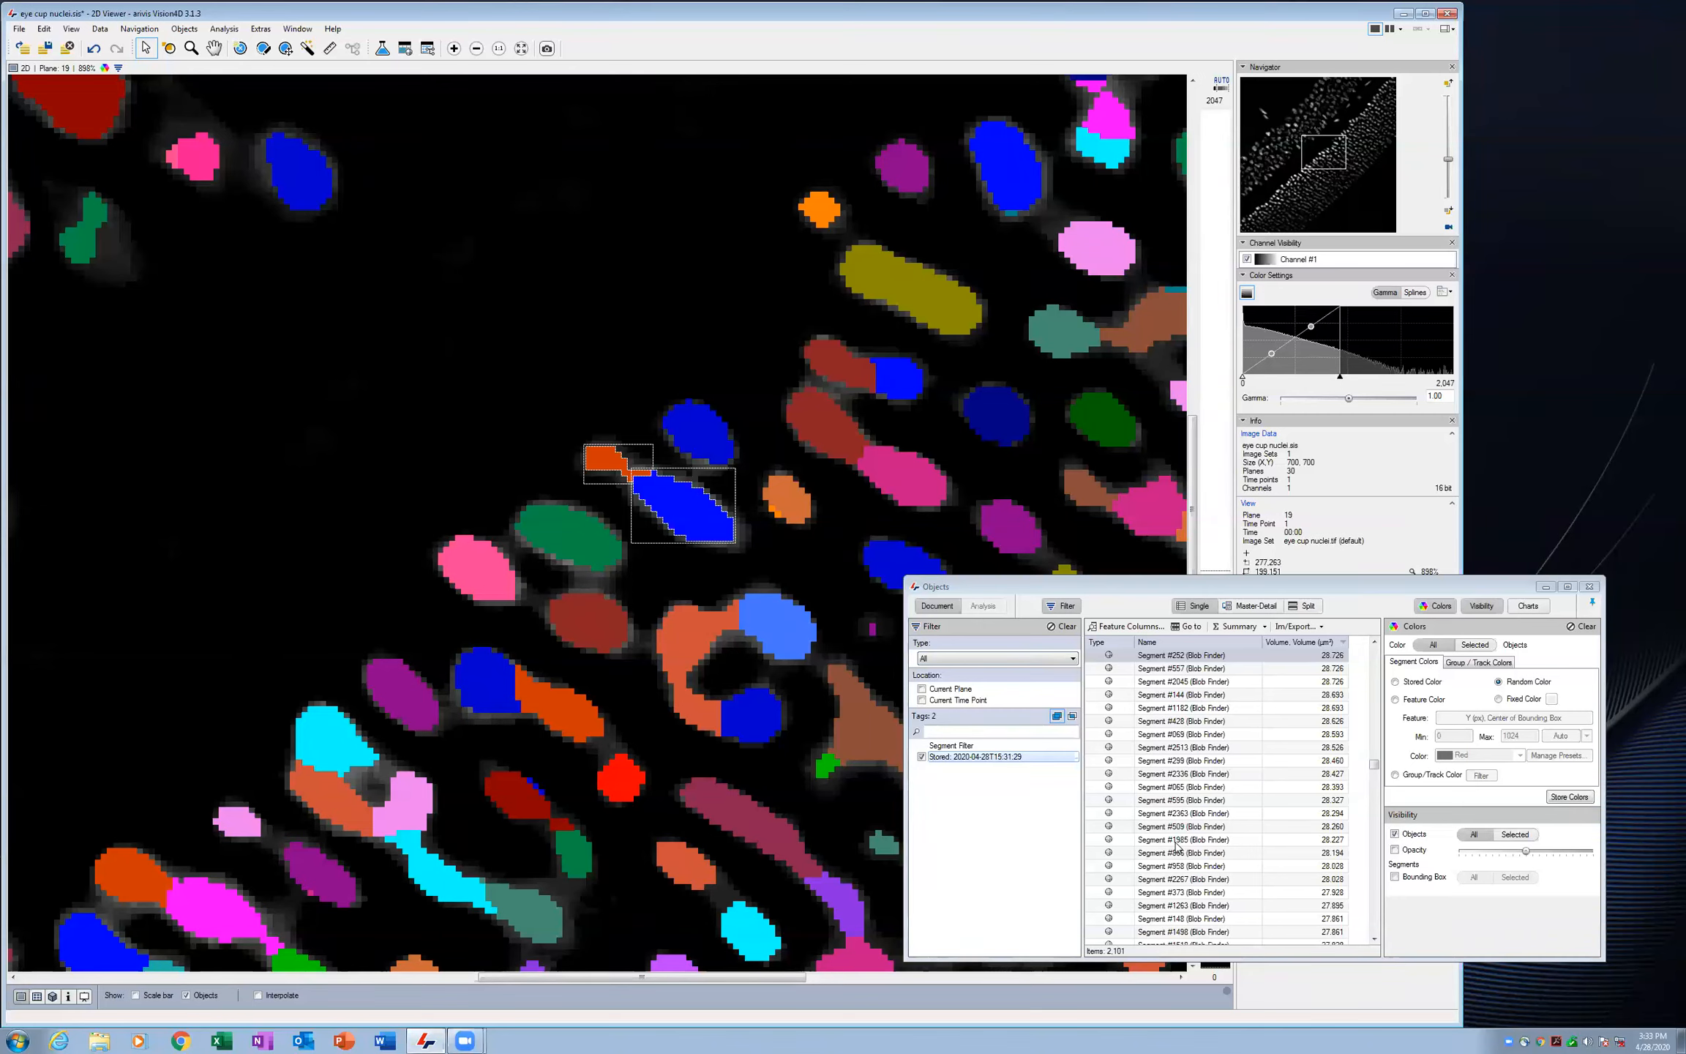
{"action": "right_click", "coordinate": [1194, 659]}
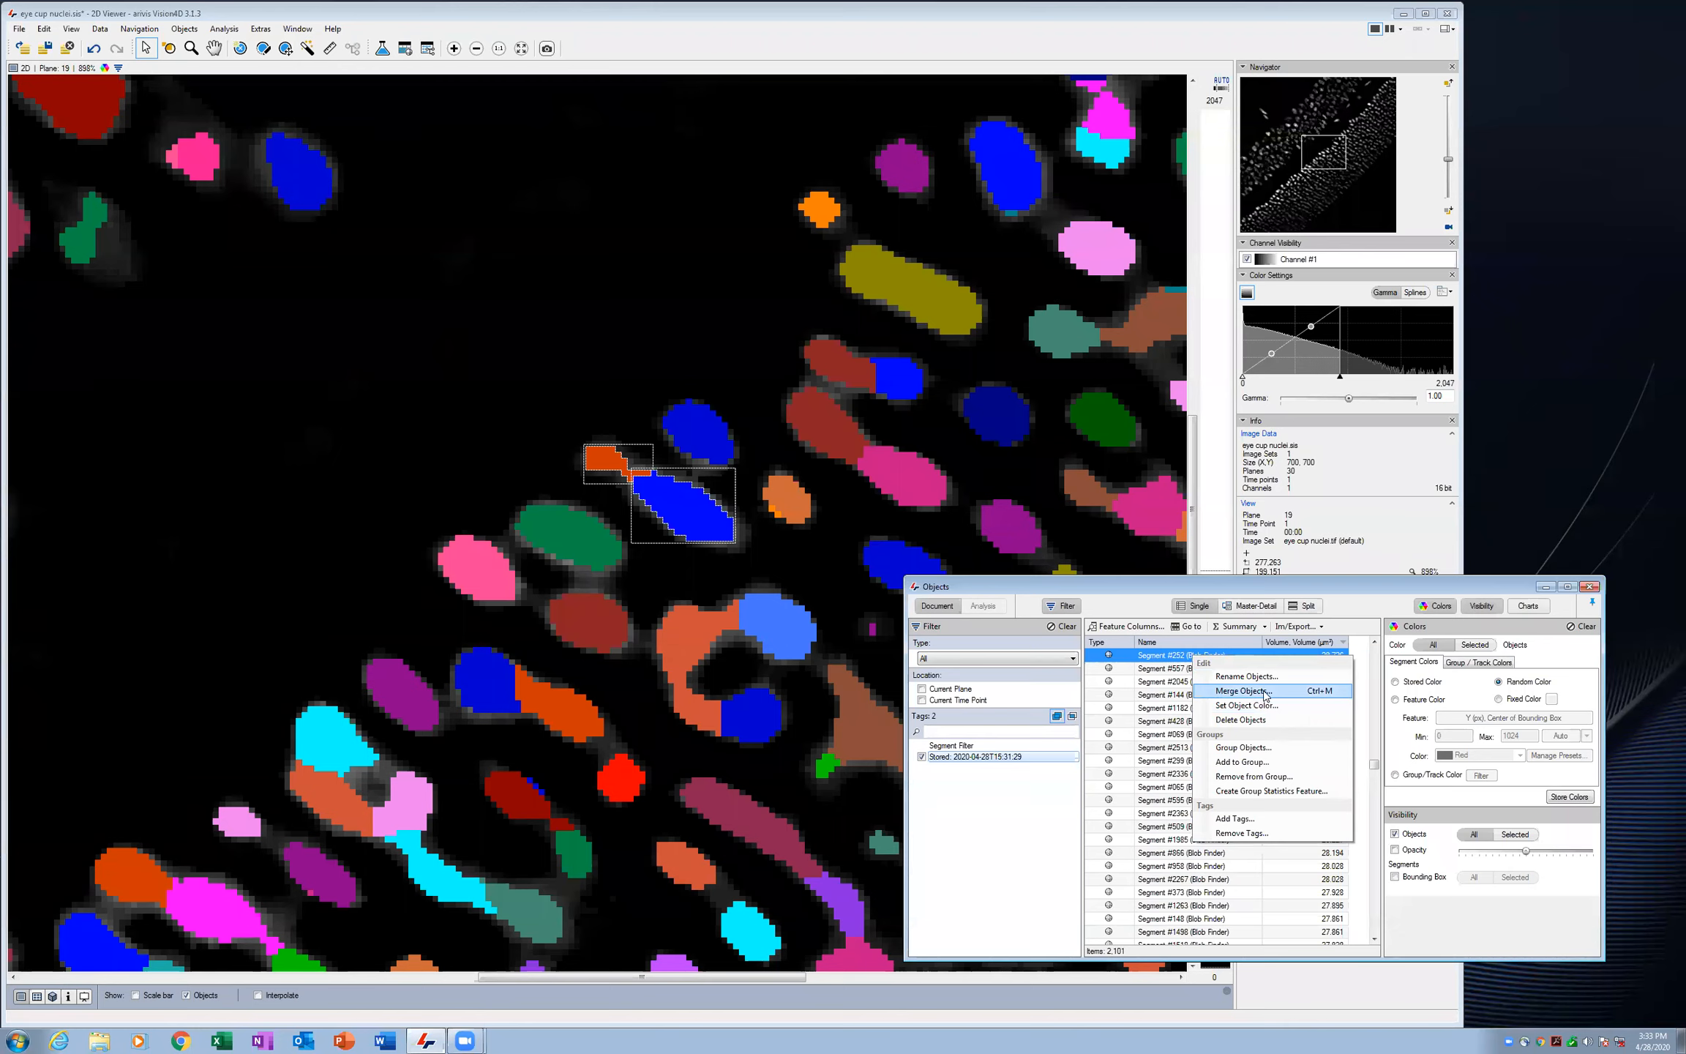
{"action": "left_click", "coordinate": [1263, 691]}
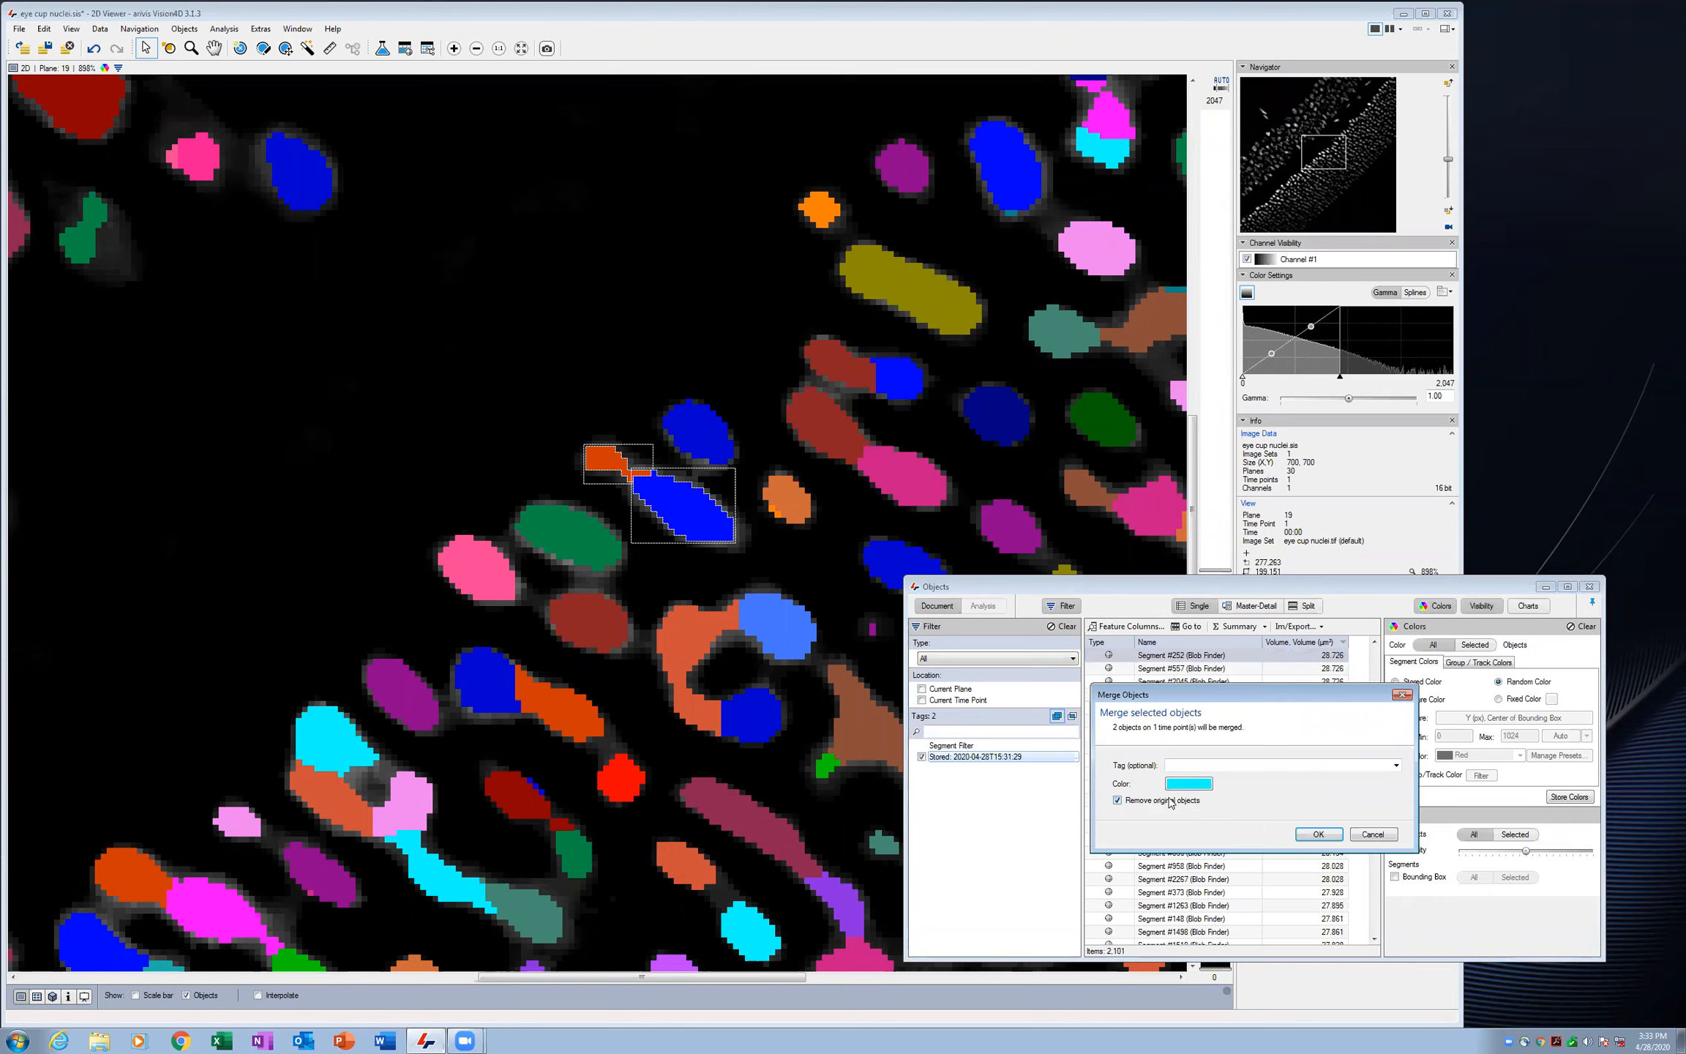
{"action": "left_click", "coordinate": [1316, 834]}
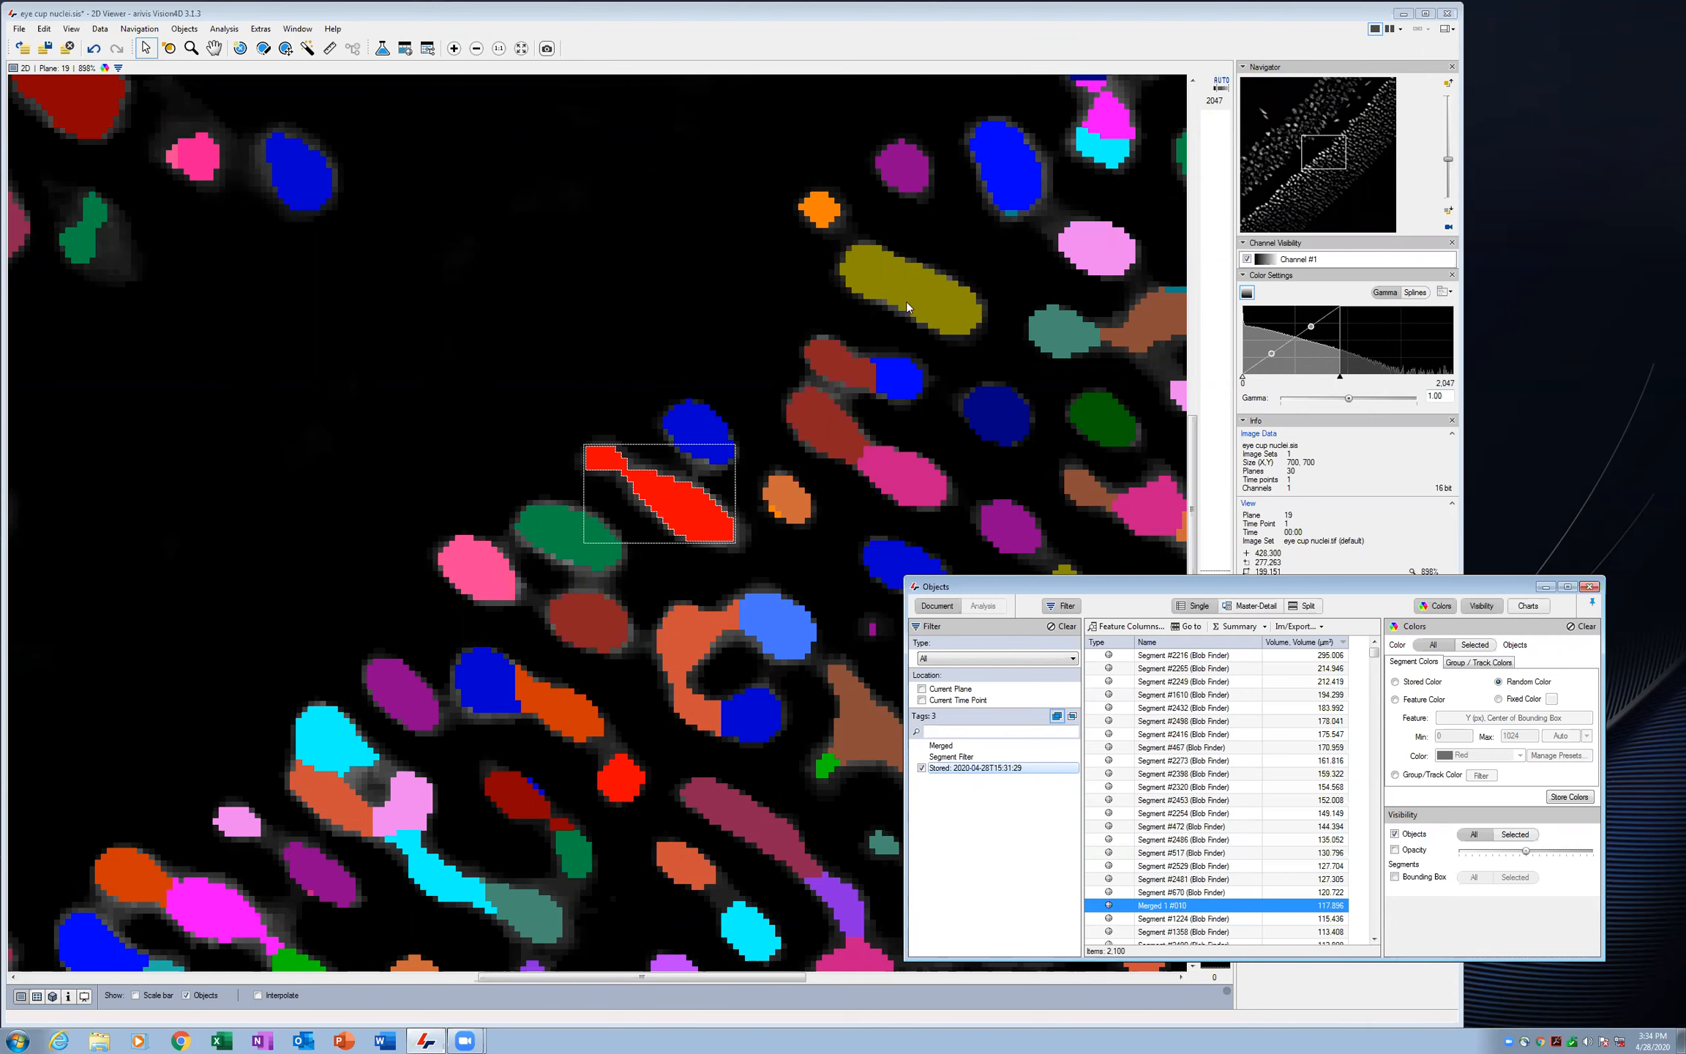
Set the erase brush radius to 12 and open the elongated olive segment beside the small orange one for editing
{"action": "left_click", "coordinate": [890, 289]}
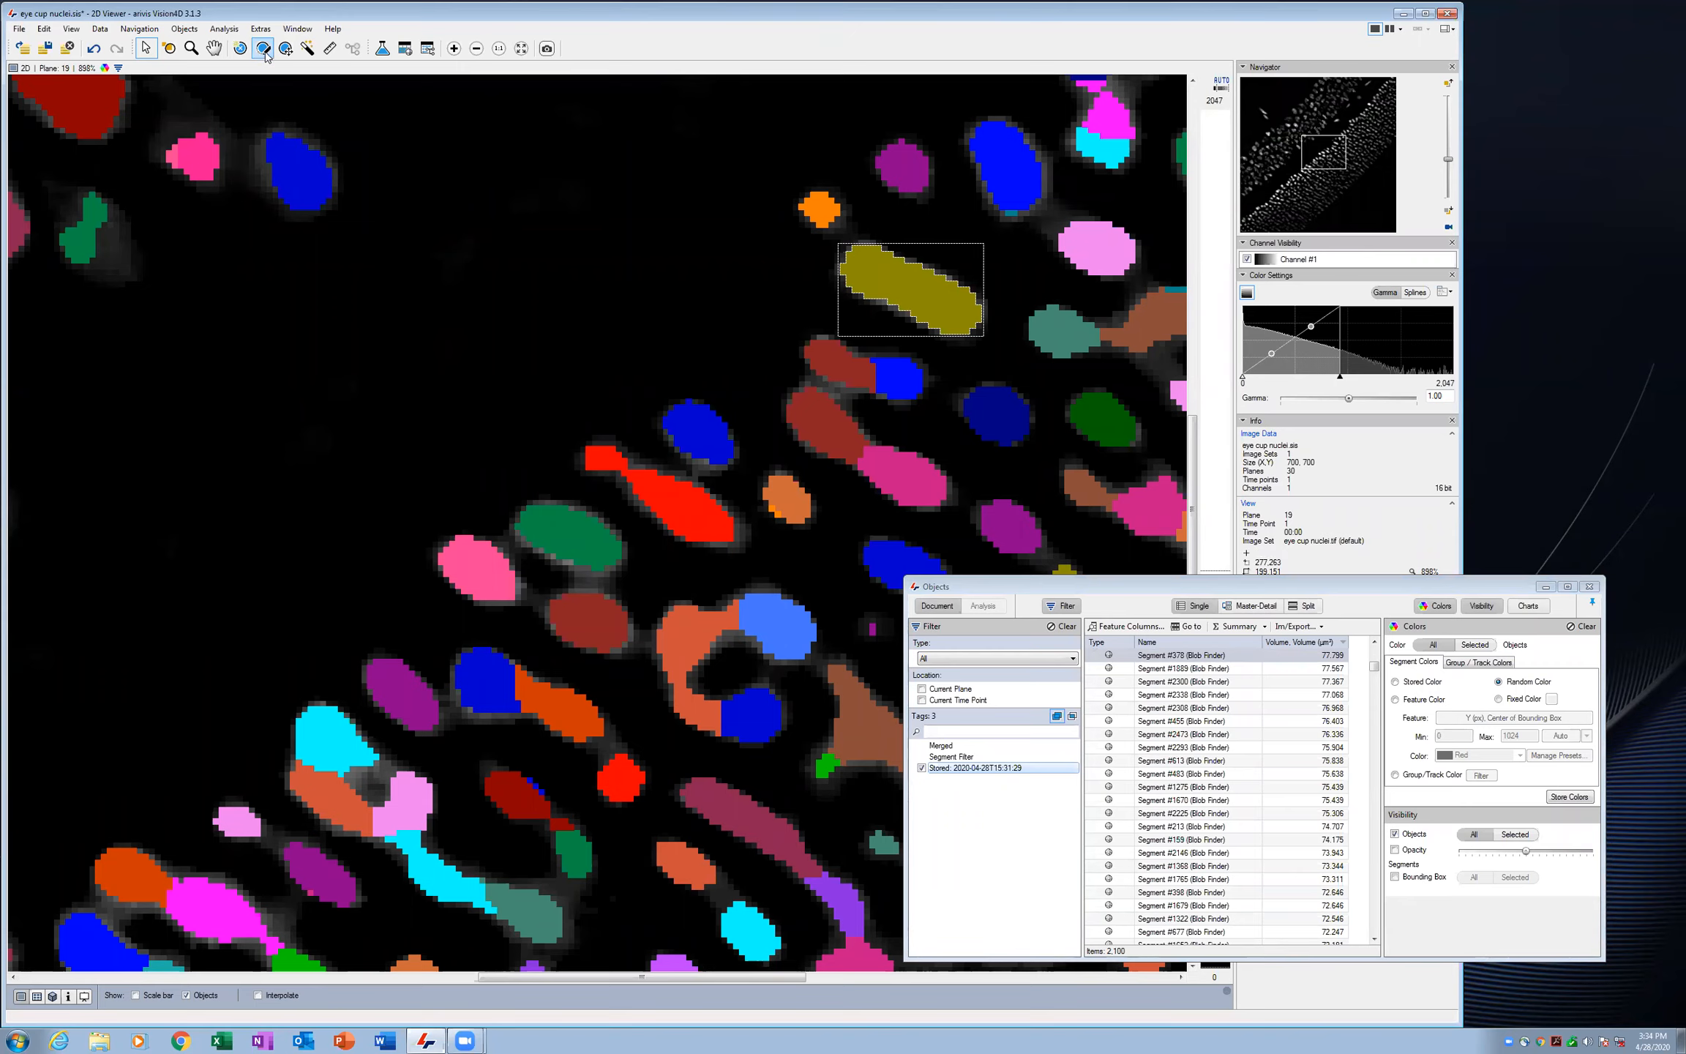
{"action": "left_click", "coordinate": [242, 50]}
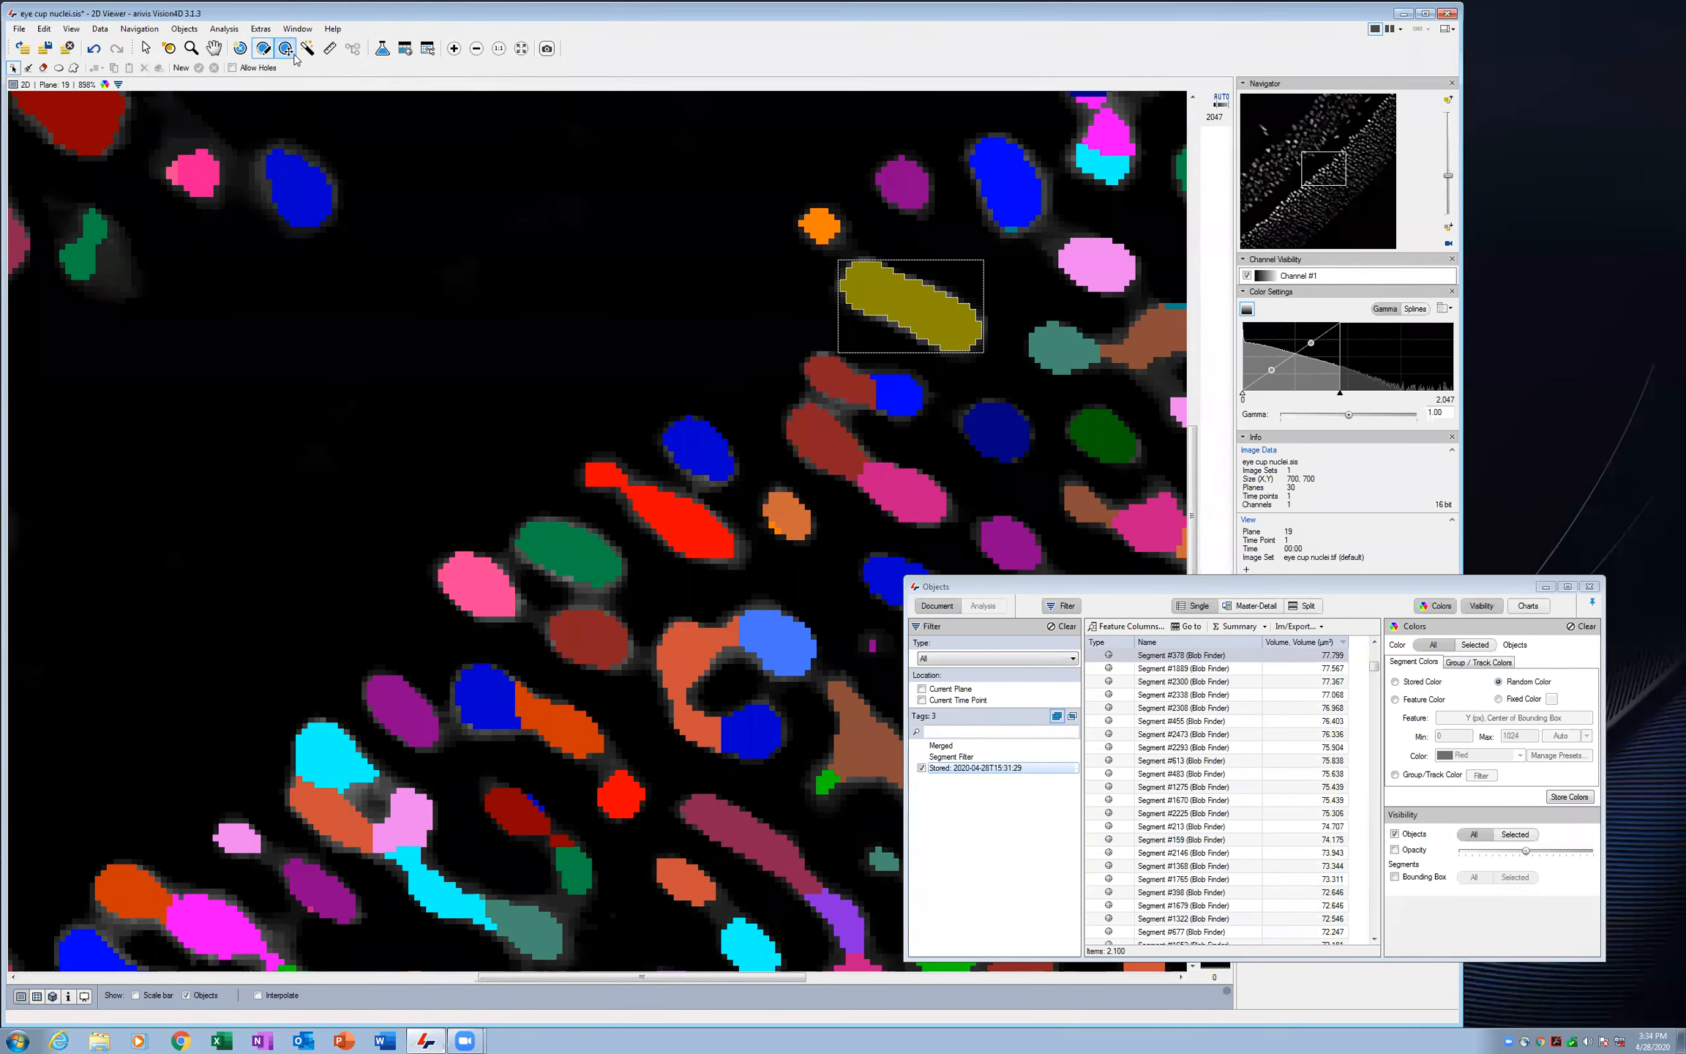
{"action": "left_click", "coordinate": [45, 68]}
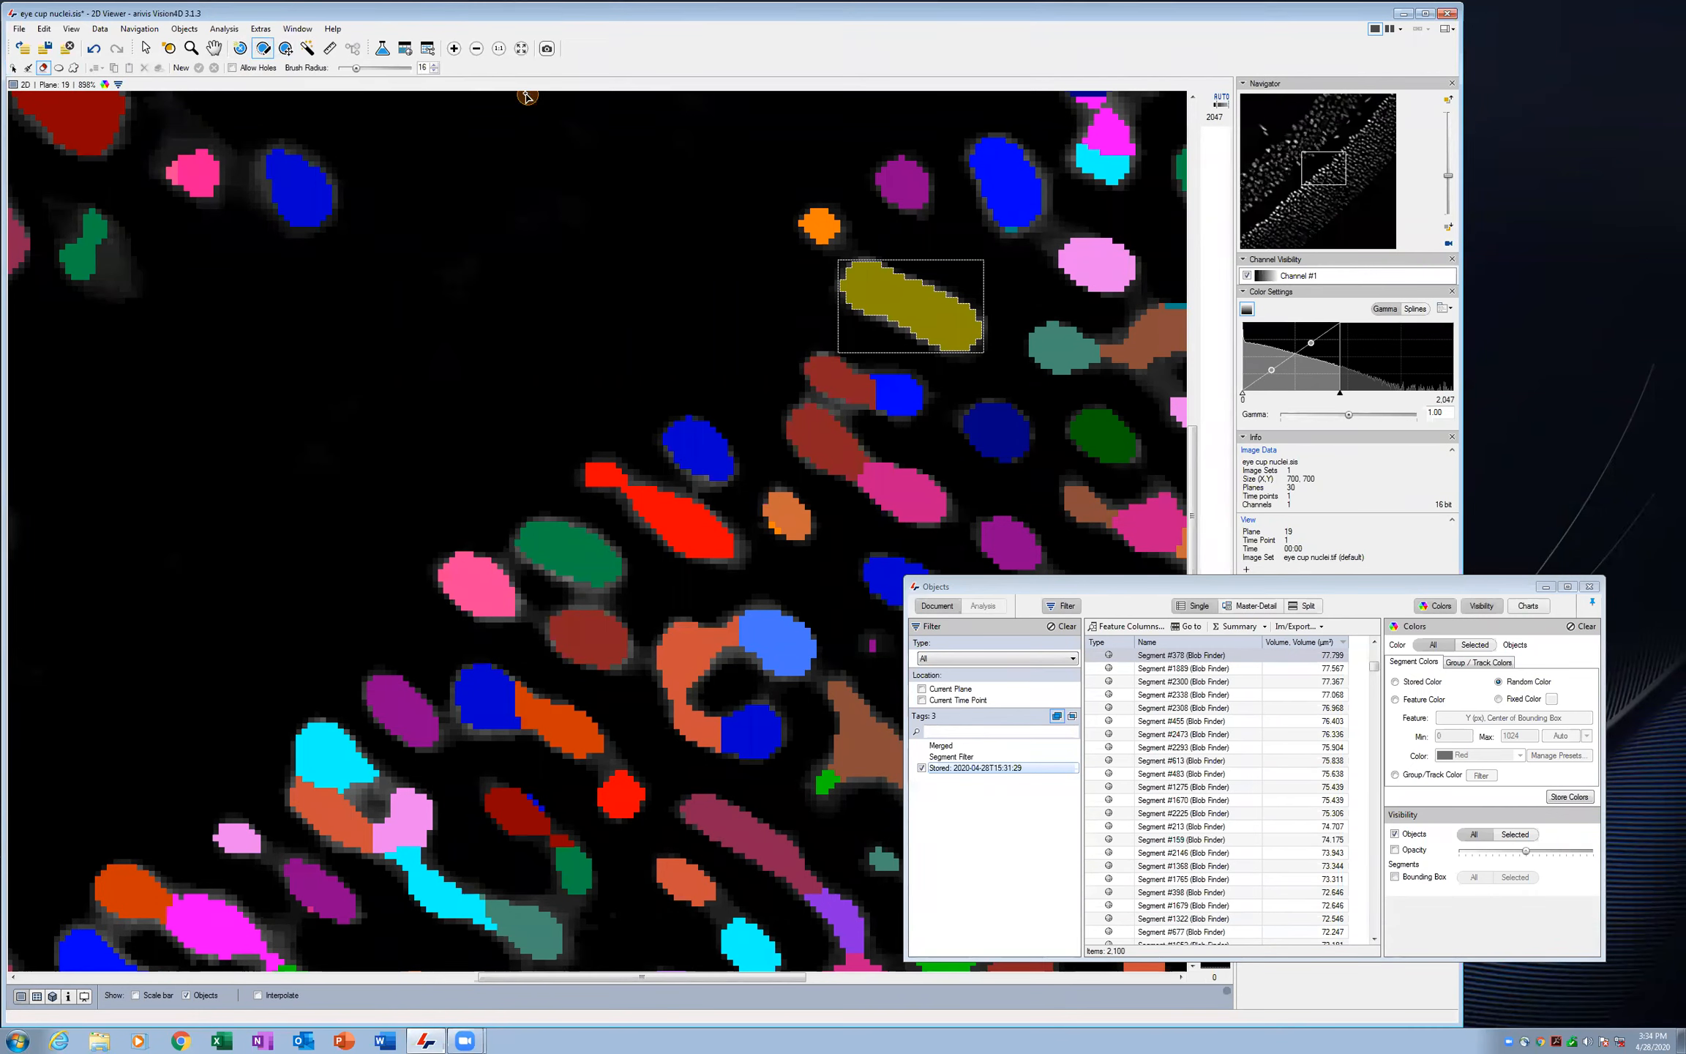
{"action": "left_click_drag", "start_coordinate": [356, 68], "coordinate": [350, 68]}
{"action": "left_click", "coordinate": [12, 68]}
{"action": "double_click", "coordinate": [884, 303]}
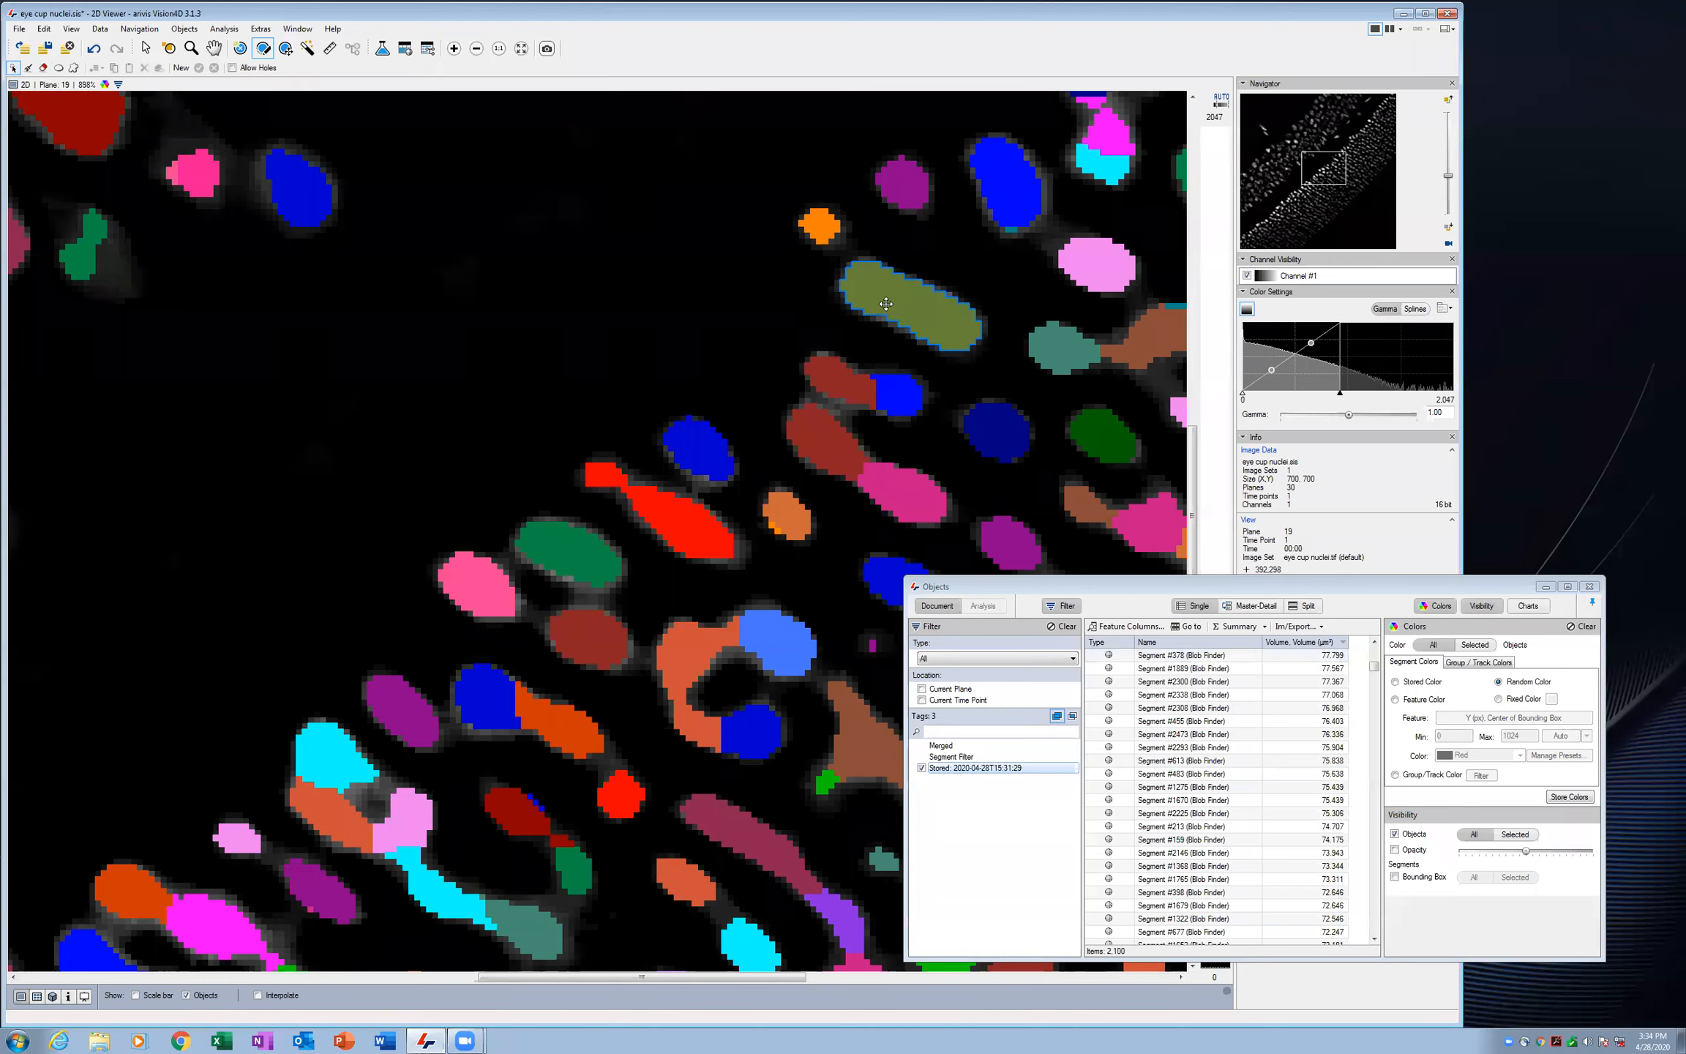
Erase a dividing line across the middle of the olive segment on planes 19, 18 and 17
{"action": "left_click", "coordinate": [43, 67]}
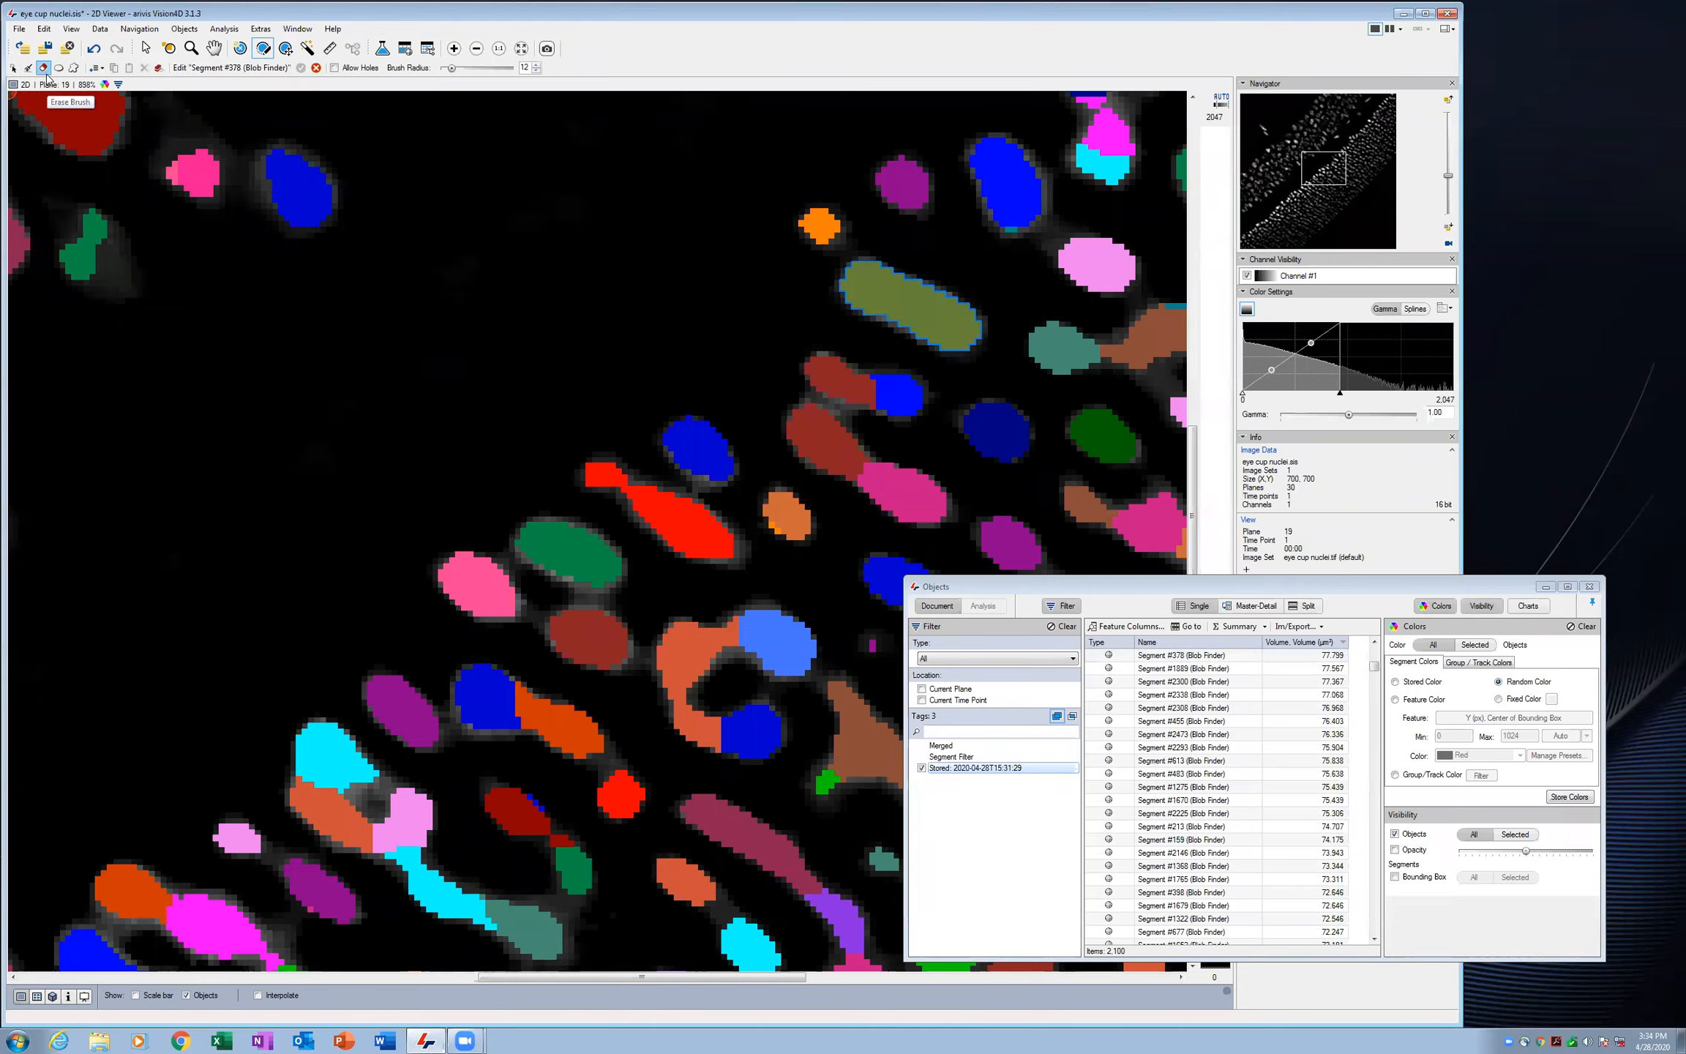
{"action": "left_click_drag", "start_coordinate": [929, 282], "coordinate": [905, 333]}
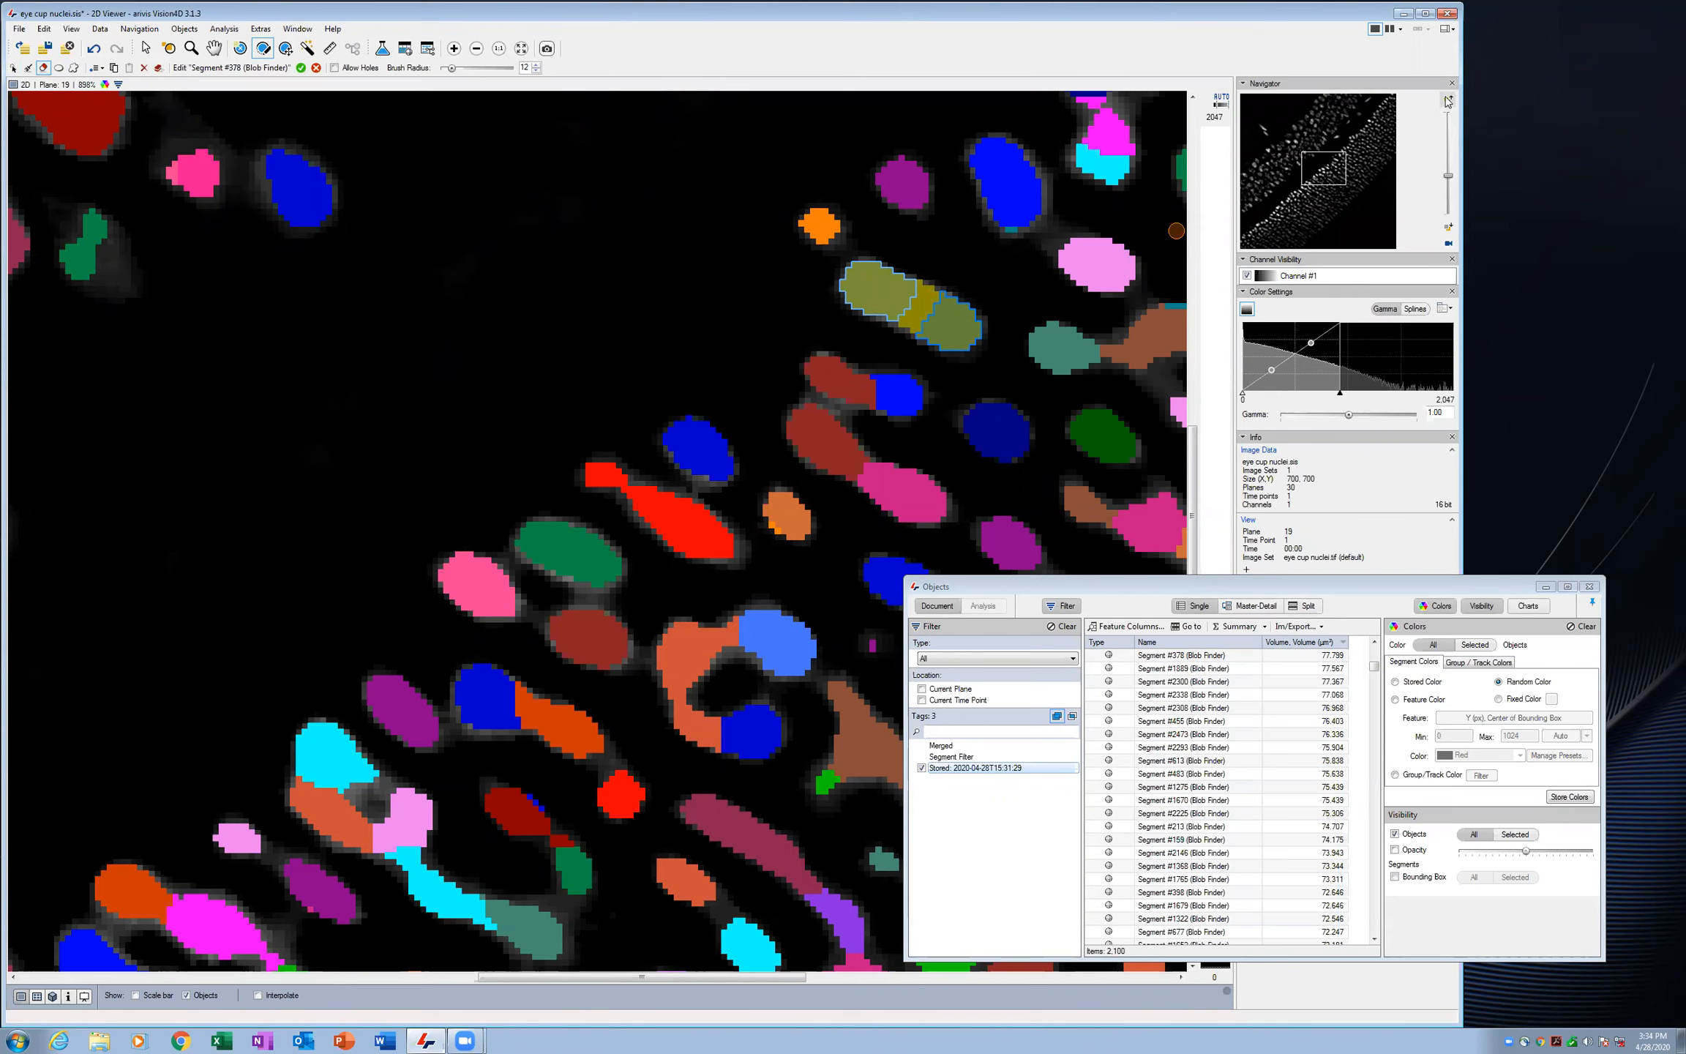
{"action": "scroll", "coordinate": [944, 289], "scroll_direction": "up", "scroll_amount": 1}
{"action": "left_click_drag", "start_coordinate": [904, 276], "coordinate": [905, 342]}
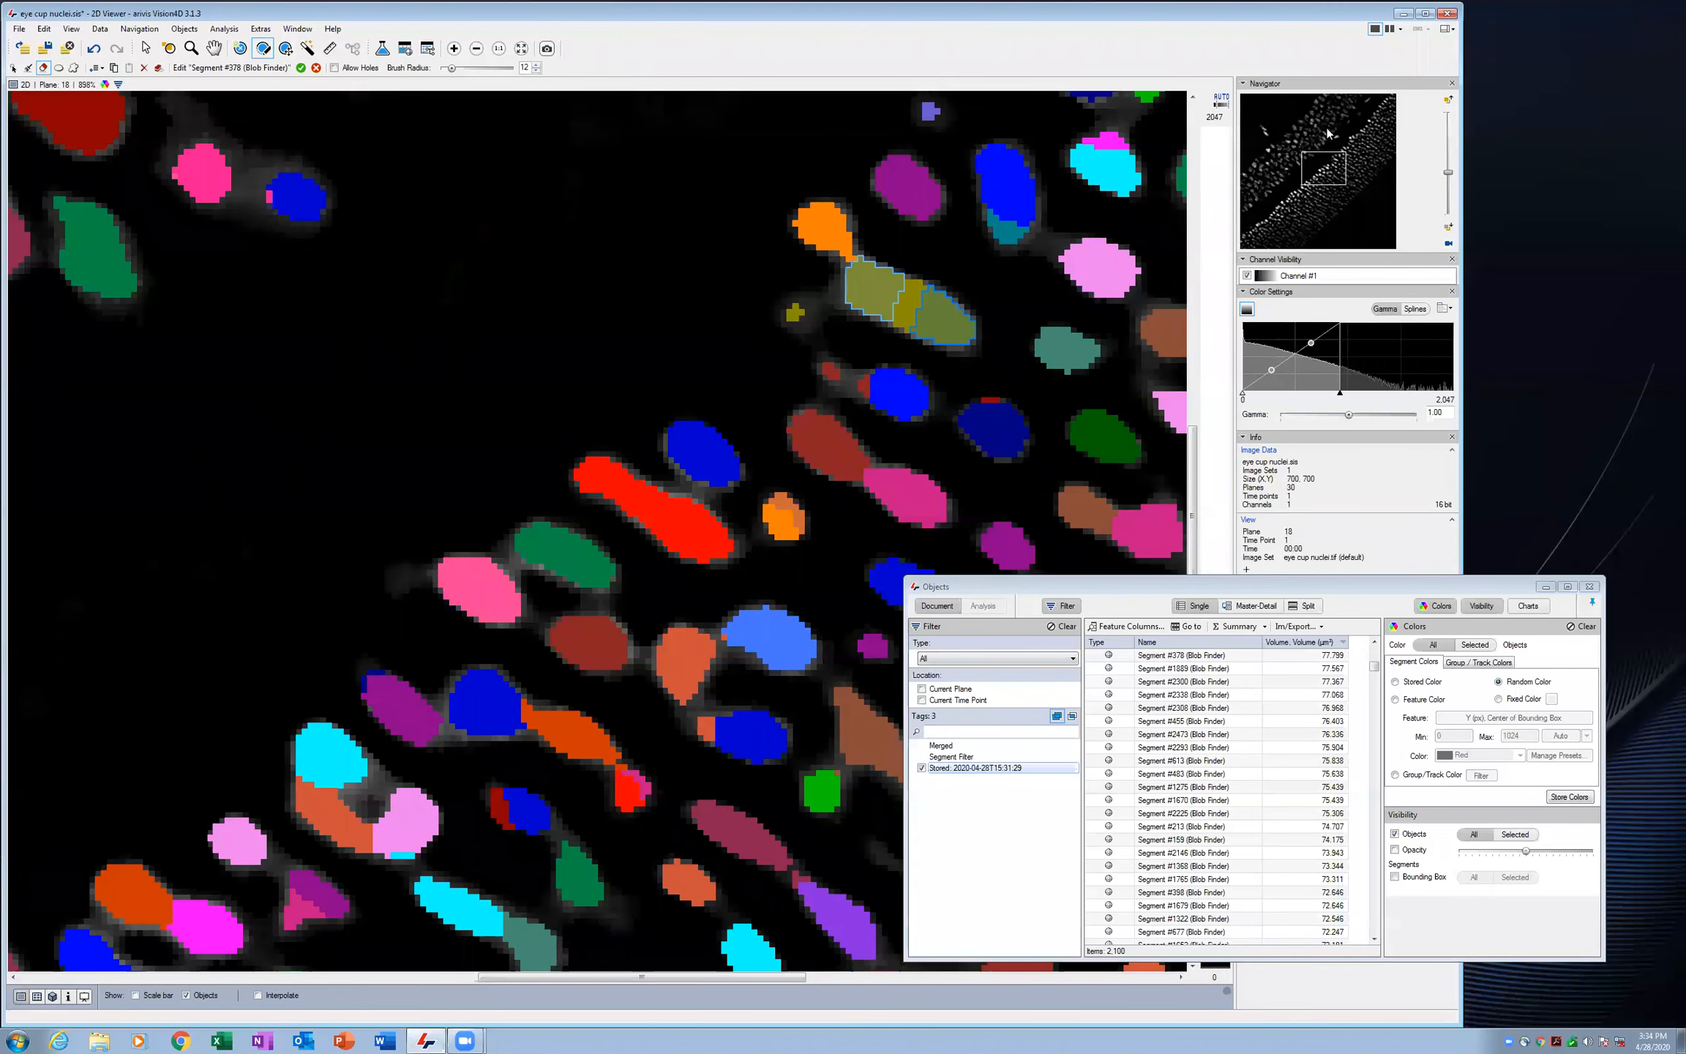
{"action": "left_click", "coordinate": [1447, 101]}
{"action": "left_click_drag", "start_coordinate": [920, 272], "coordinate": [901, 344]}
Continue the erased dividing line through the olive segment on planes 16 to 13 and apply the edit
{"action": "left_click", "coordinate": [1447, 101]}
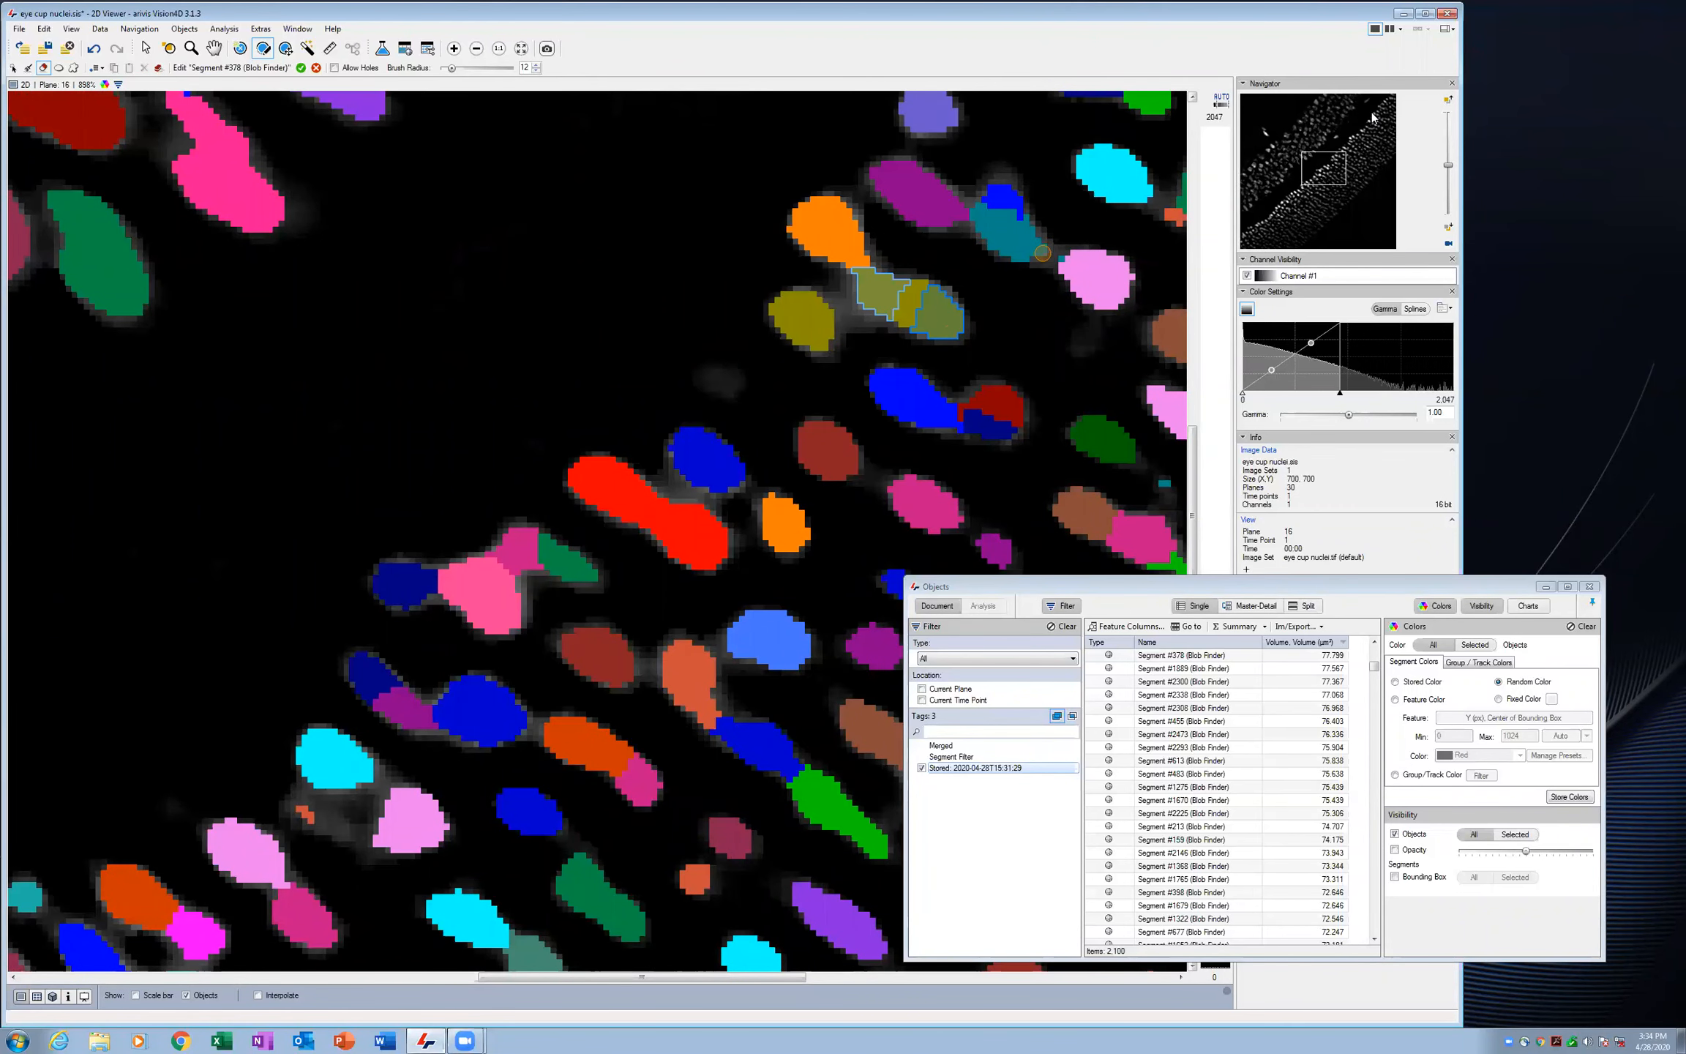
{"action": "left_click", "coordinate": [1447, 101]}
{"action": "mouse_move", "coordinate": [930, 273]}
{"action": "left_mouse_down"}
{"action": "mouse_move", "coordinate": [900, 329]}
{"action": "mouse_move", "coordinate": [914, 334]}
{"action": "left_mouse_up"}
{"action": "left_click", "coordinate": [1447, 101]}
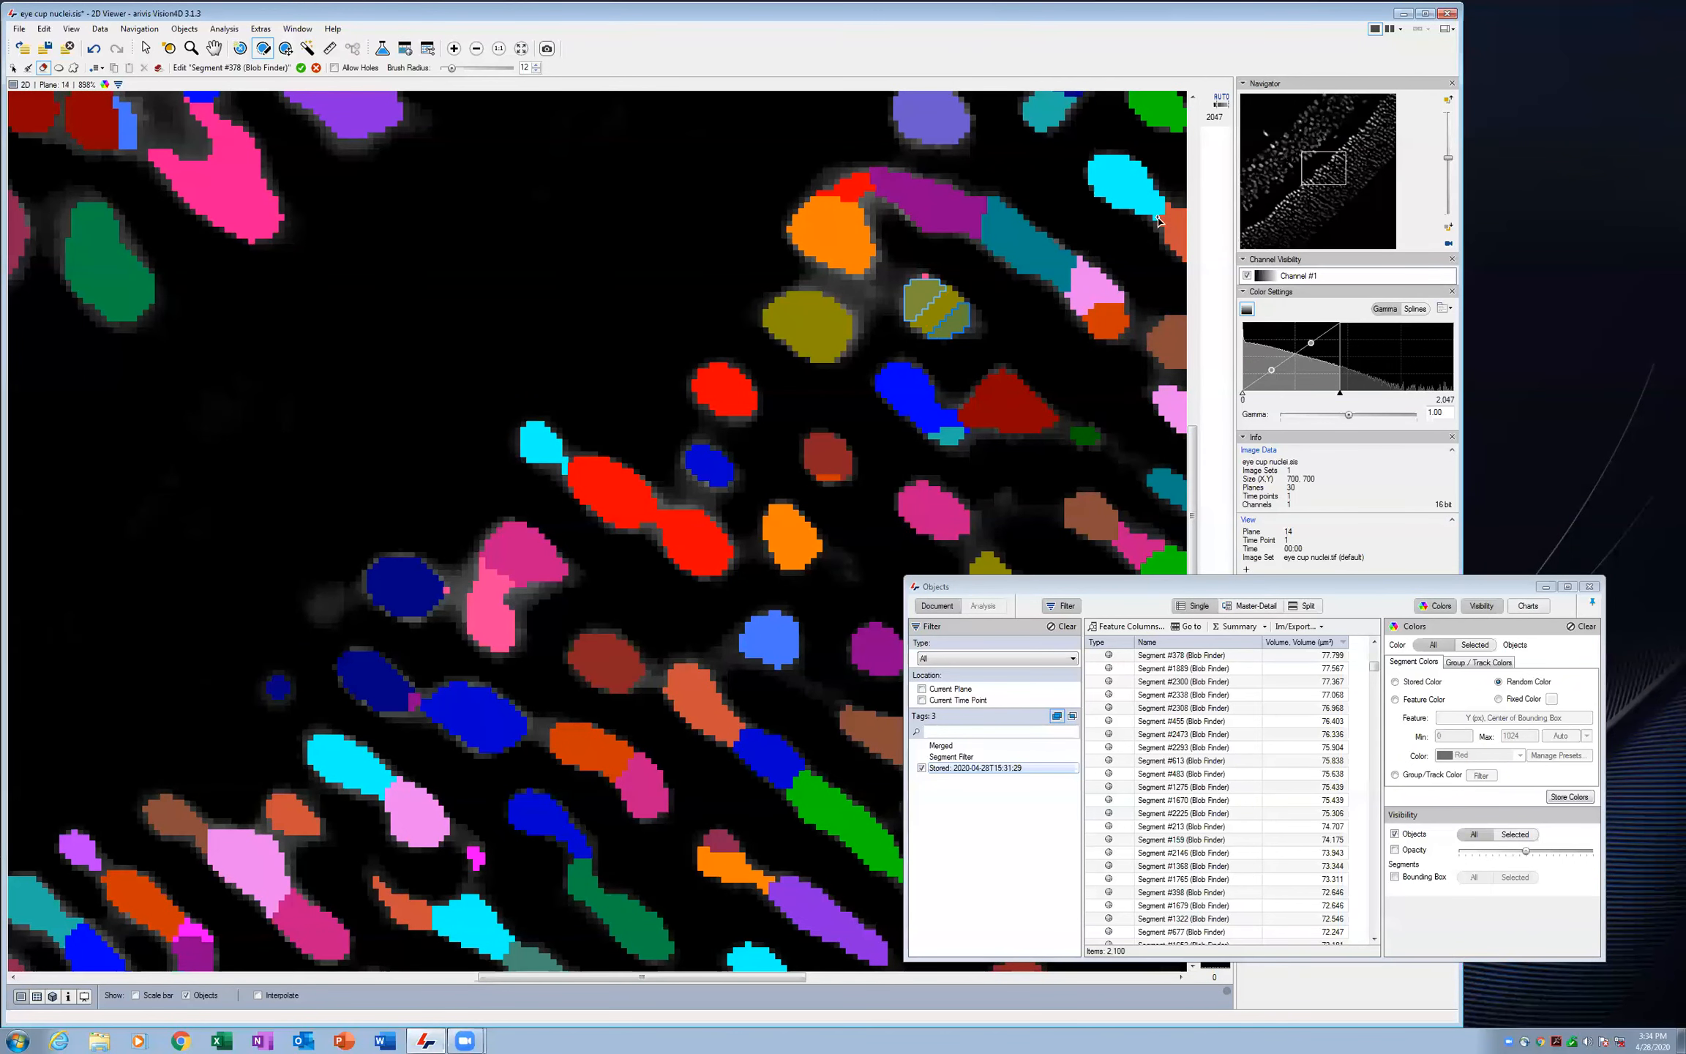
{"action": "left_click", "coordinate": [1445, 101]}
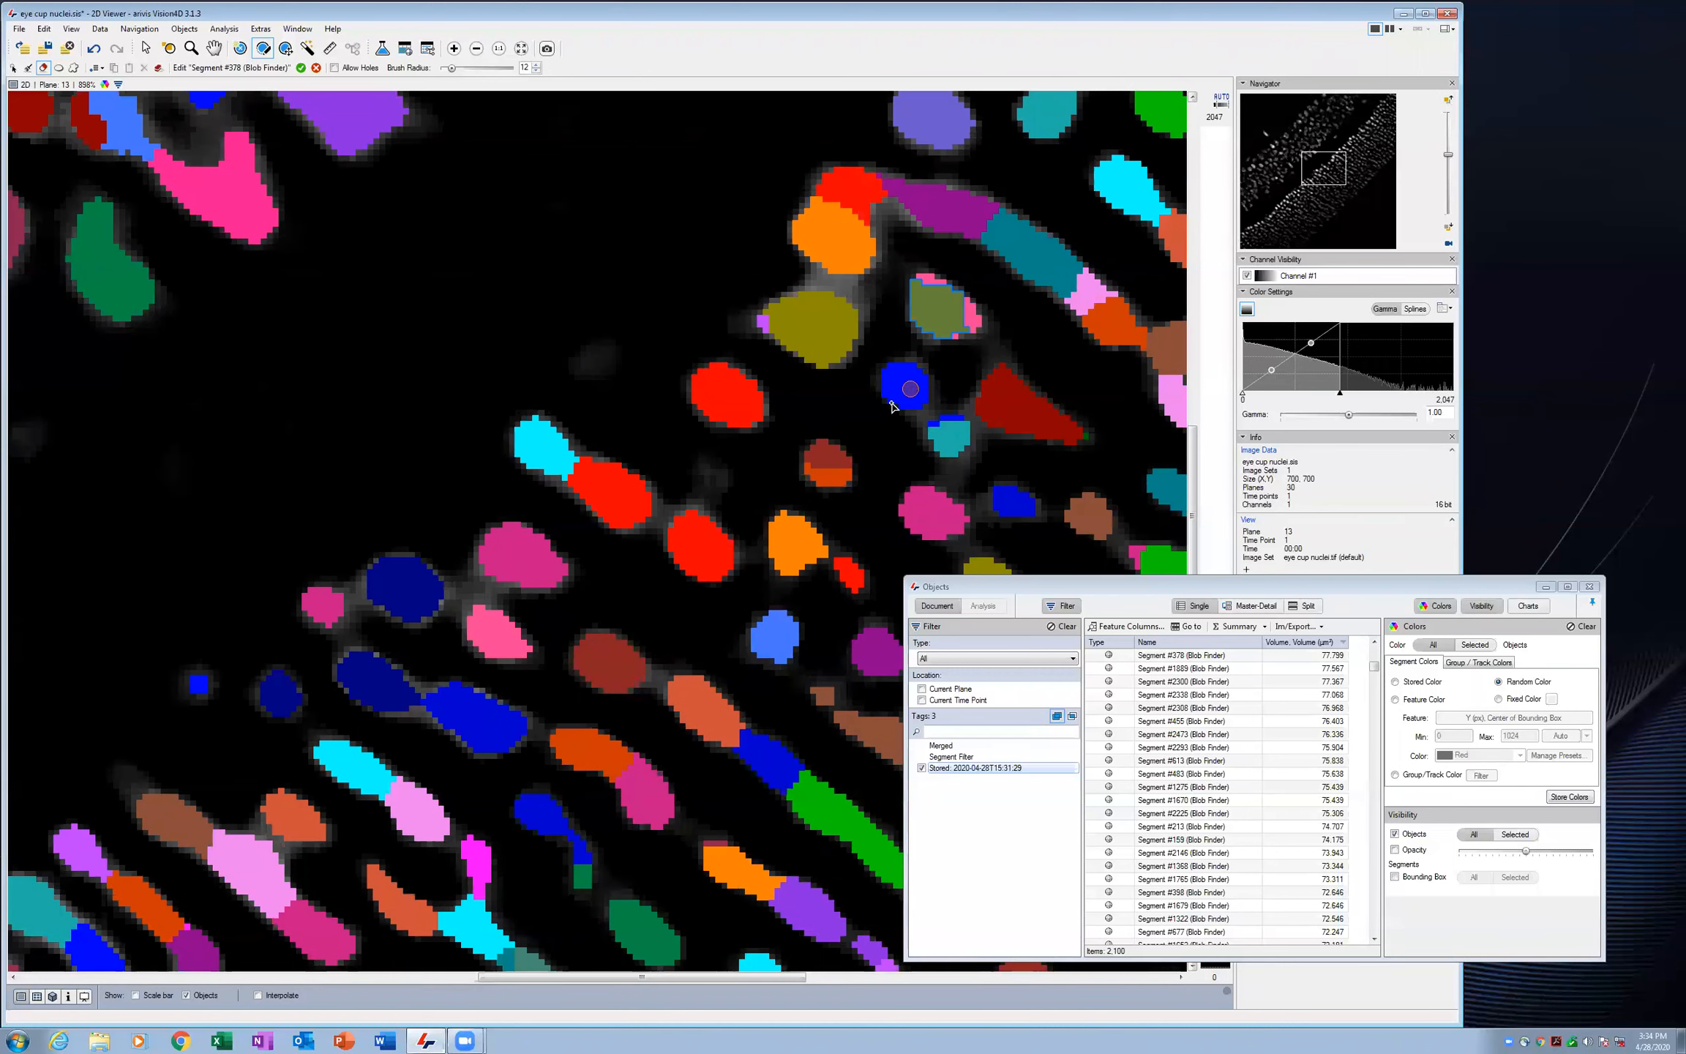
{"action": "left_click_drag", "start_coordinate": [966, 291], "coordinate": [914, 334]}
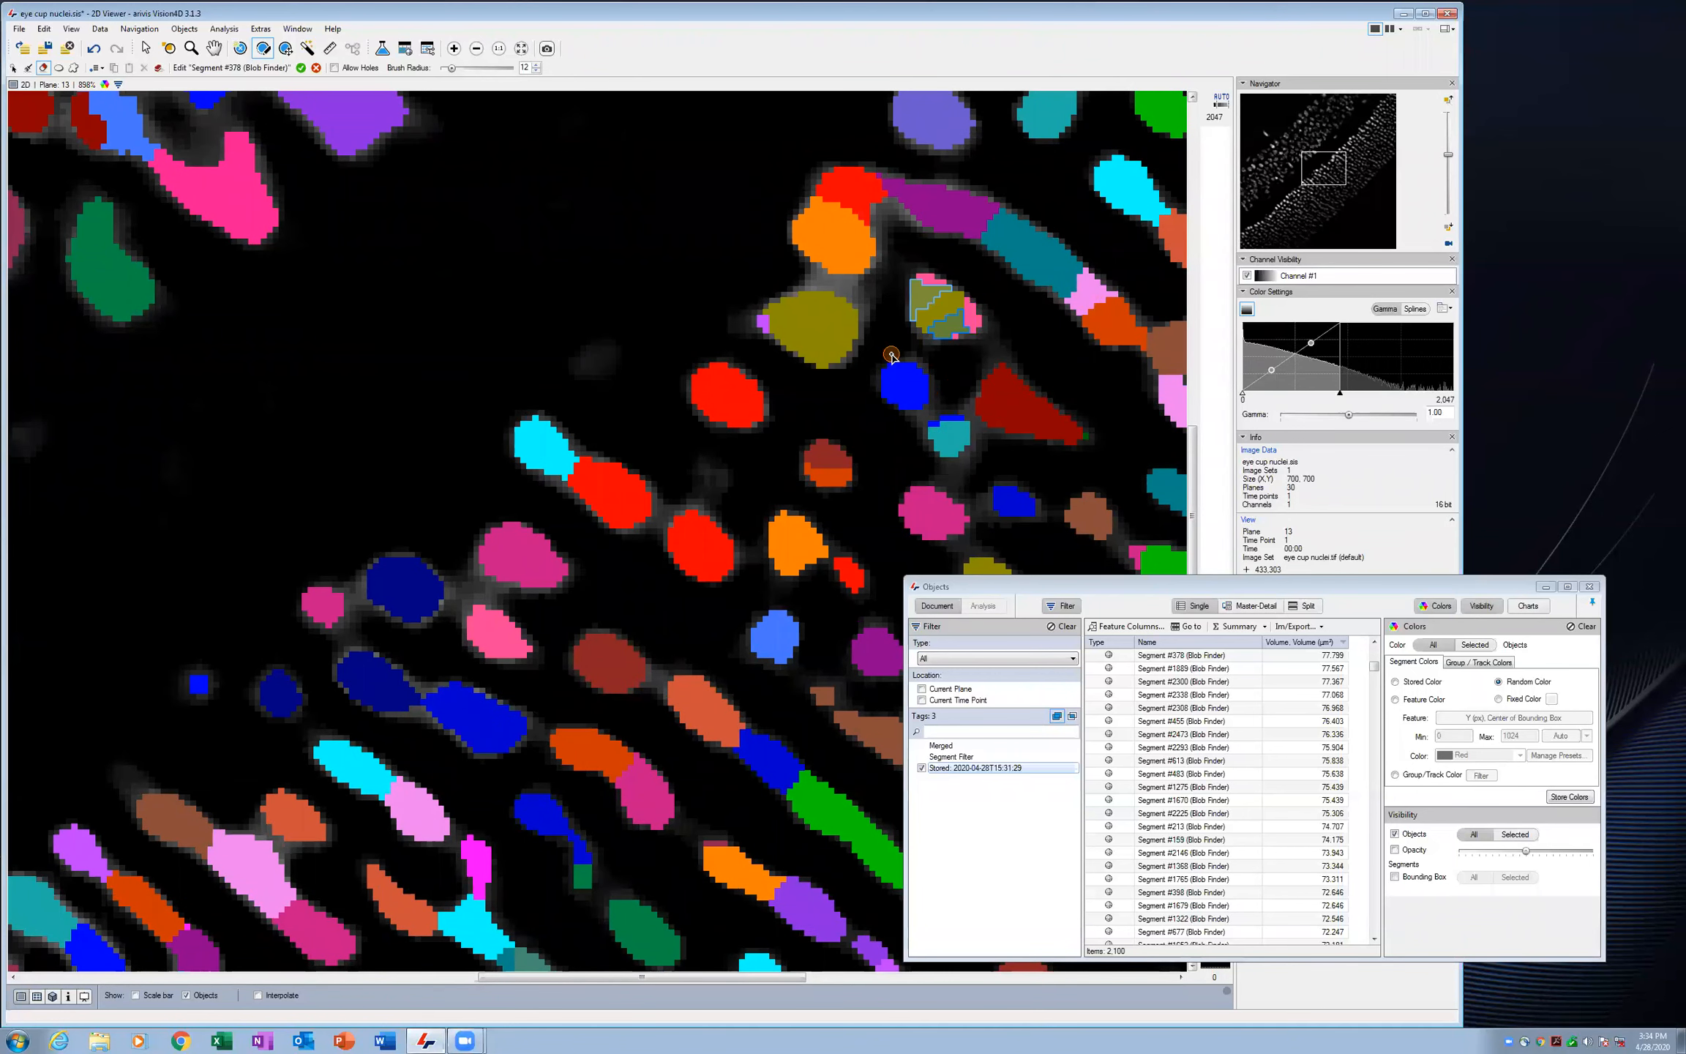
{"action": "left_click", "coordinate": [301, 68]}
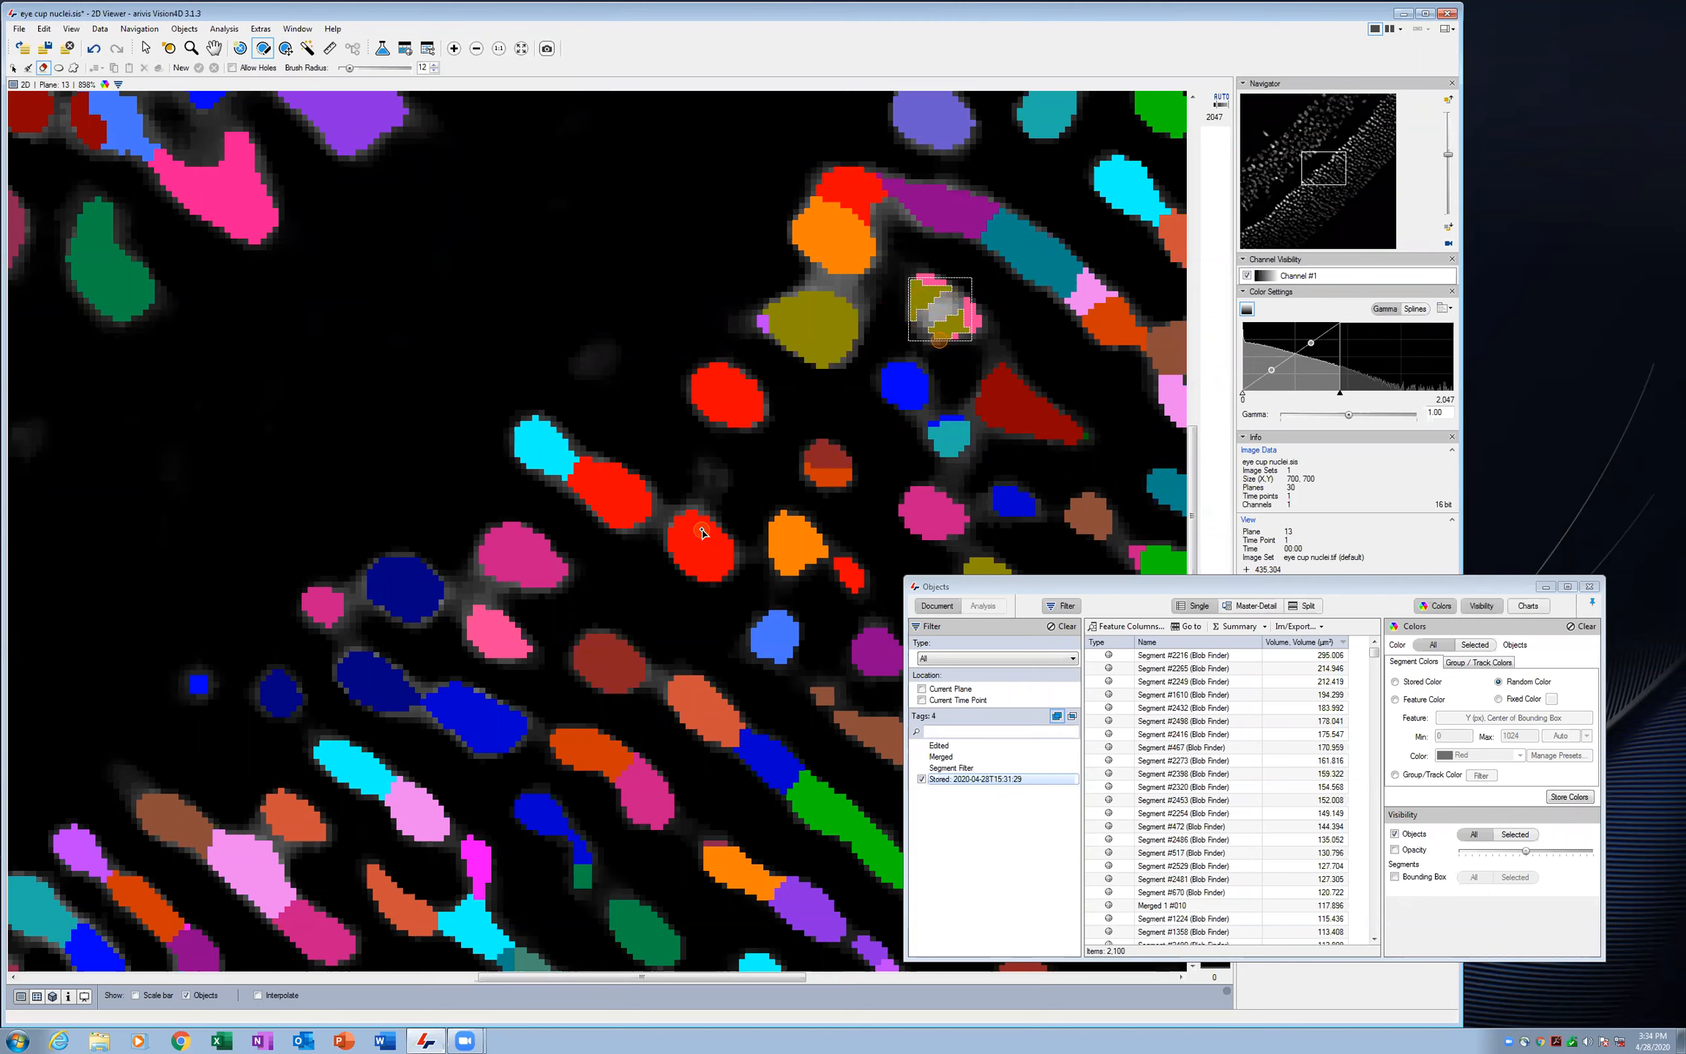
Show the whole segmented image and move the Objects window closer to the nuclei
{"action": "scroll", "coordinate": [523, 573], "scroll_direction": "down", "scroll_amount": 1}
{"action": "scroll", "coordinate": [523, 573], "scroll_direction": "down", "scroll_amount": 10}
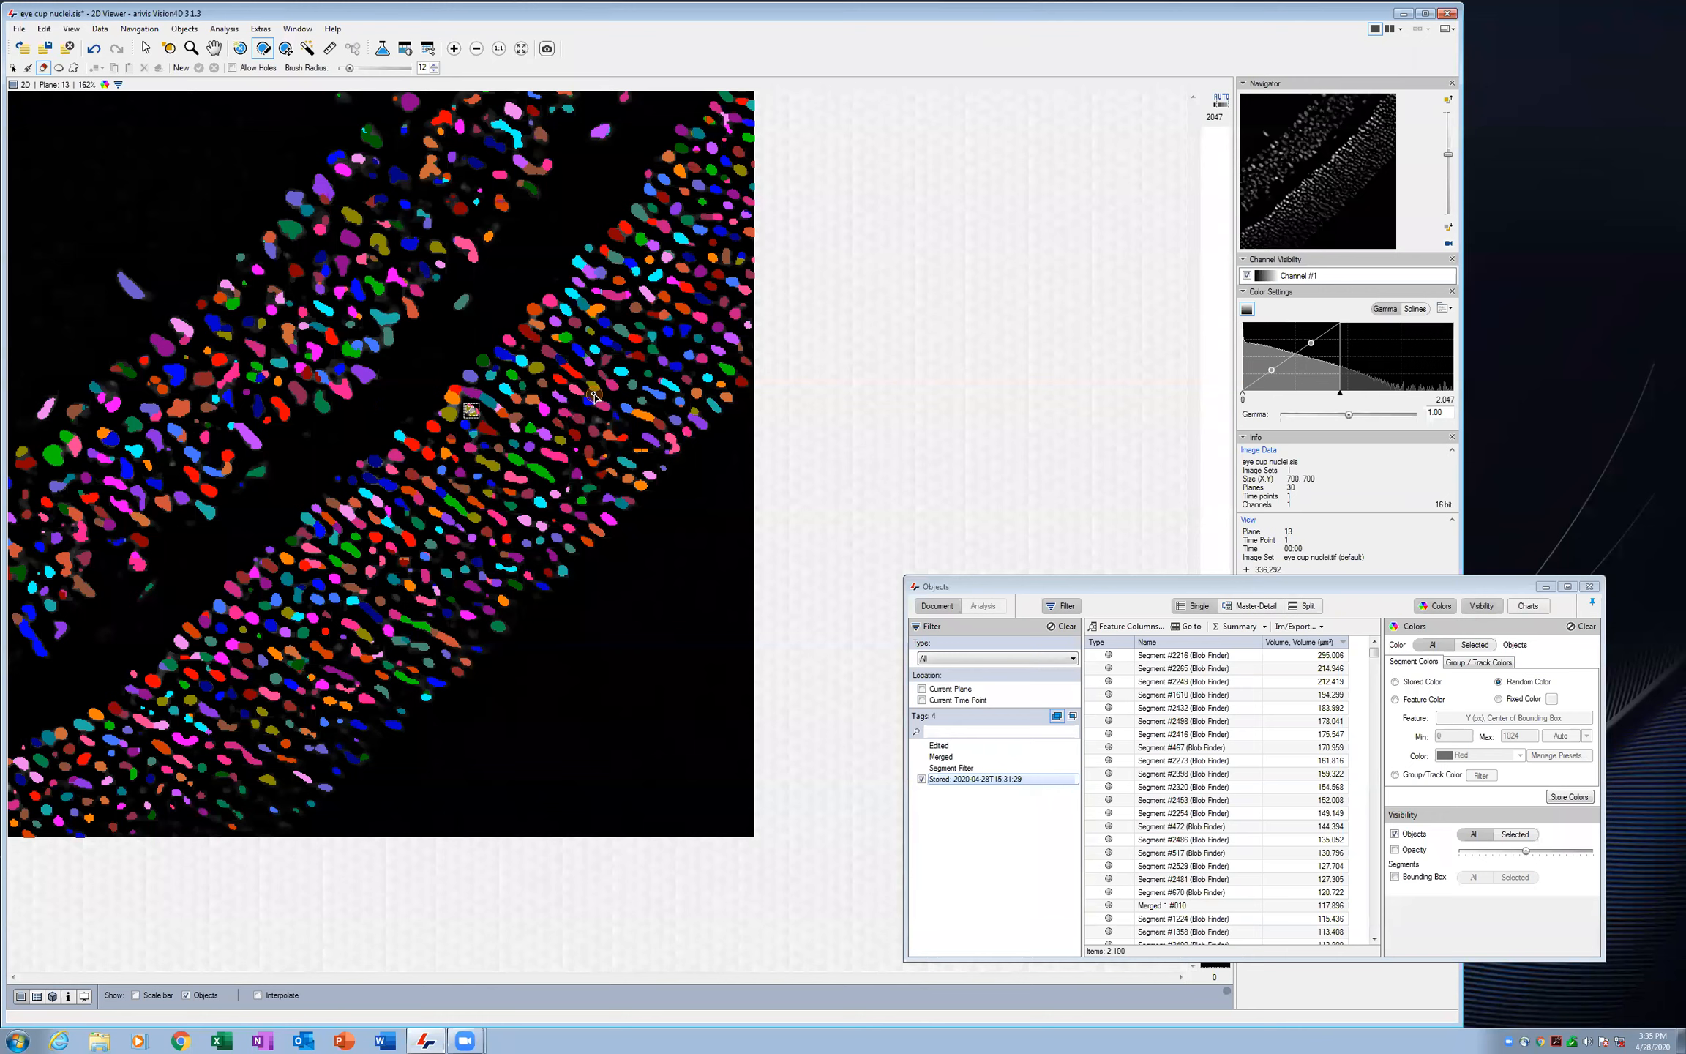
{"action": "left_click", "coordinate": [476, 299]}
{"action": "left_click", "coordinate": [402, 133]}
{"action": "left_click", "coordinate": [939, 286]}
{"action": "left_click", "coordinate": [1046, 557]}
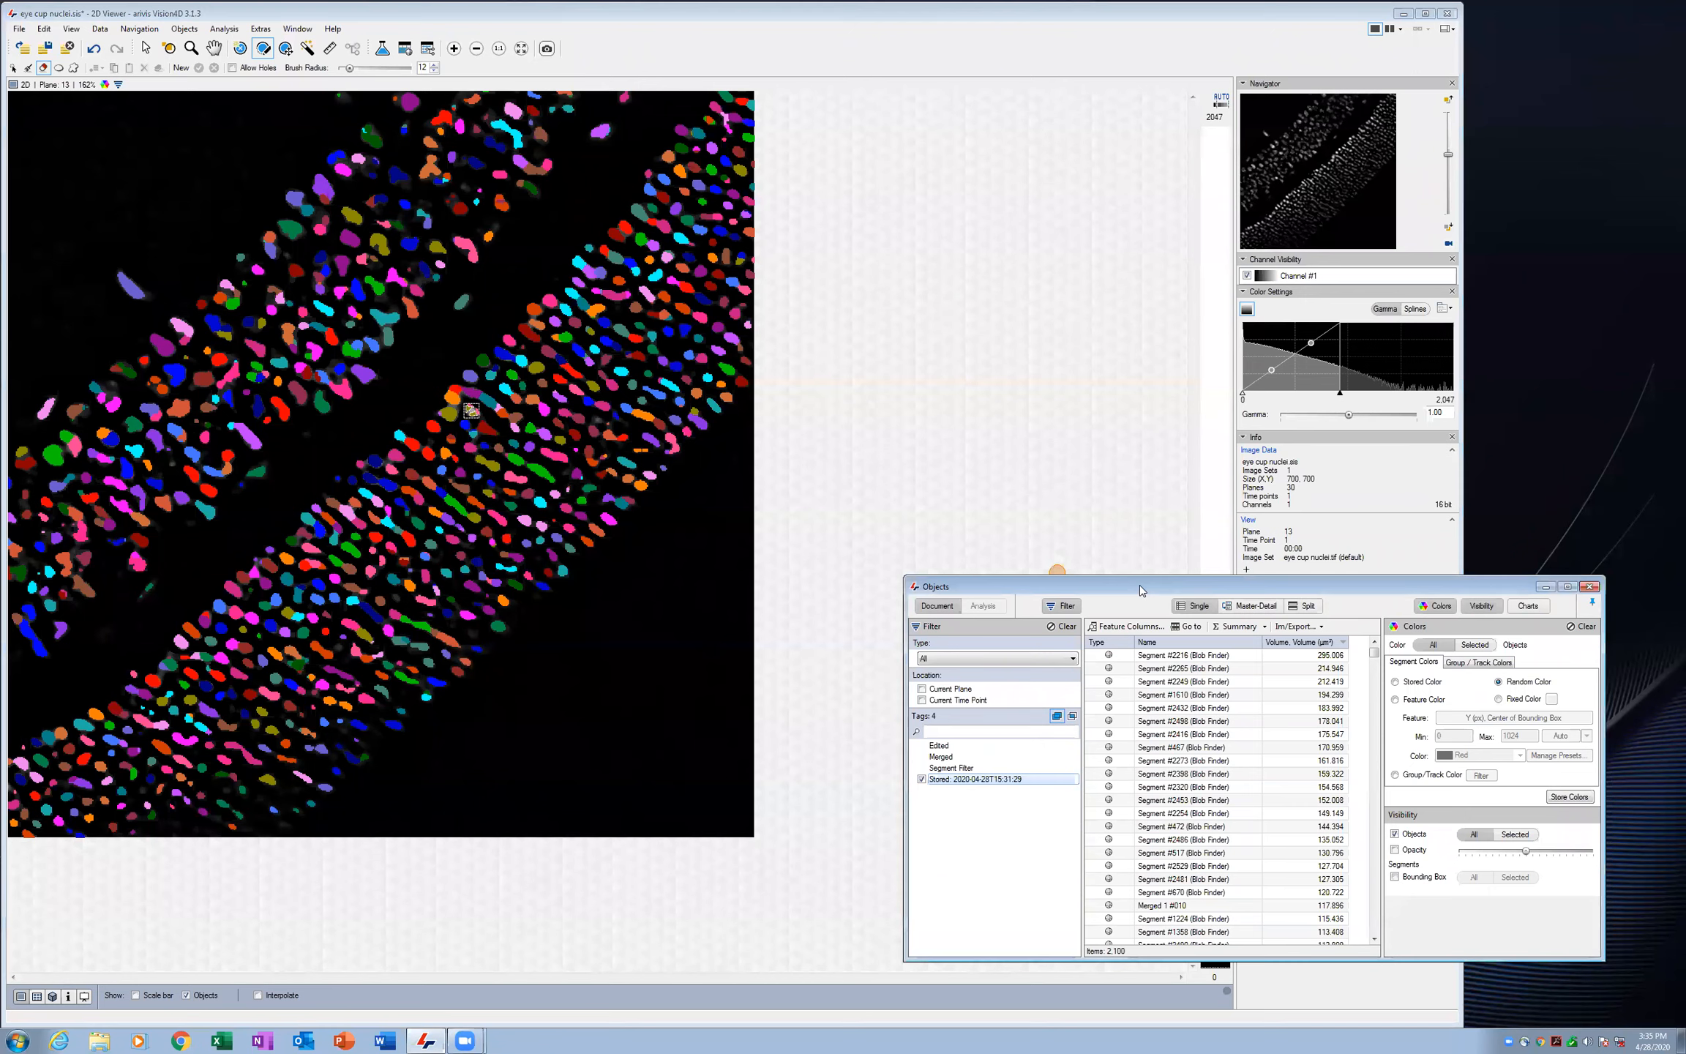
{"action": "left_click_drag", "start_coordinate": [1140, 585], "coordinate": [957, 586]}
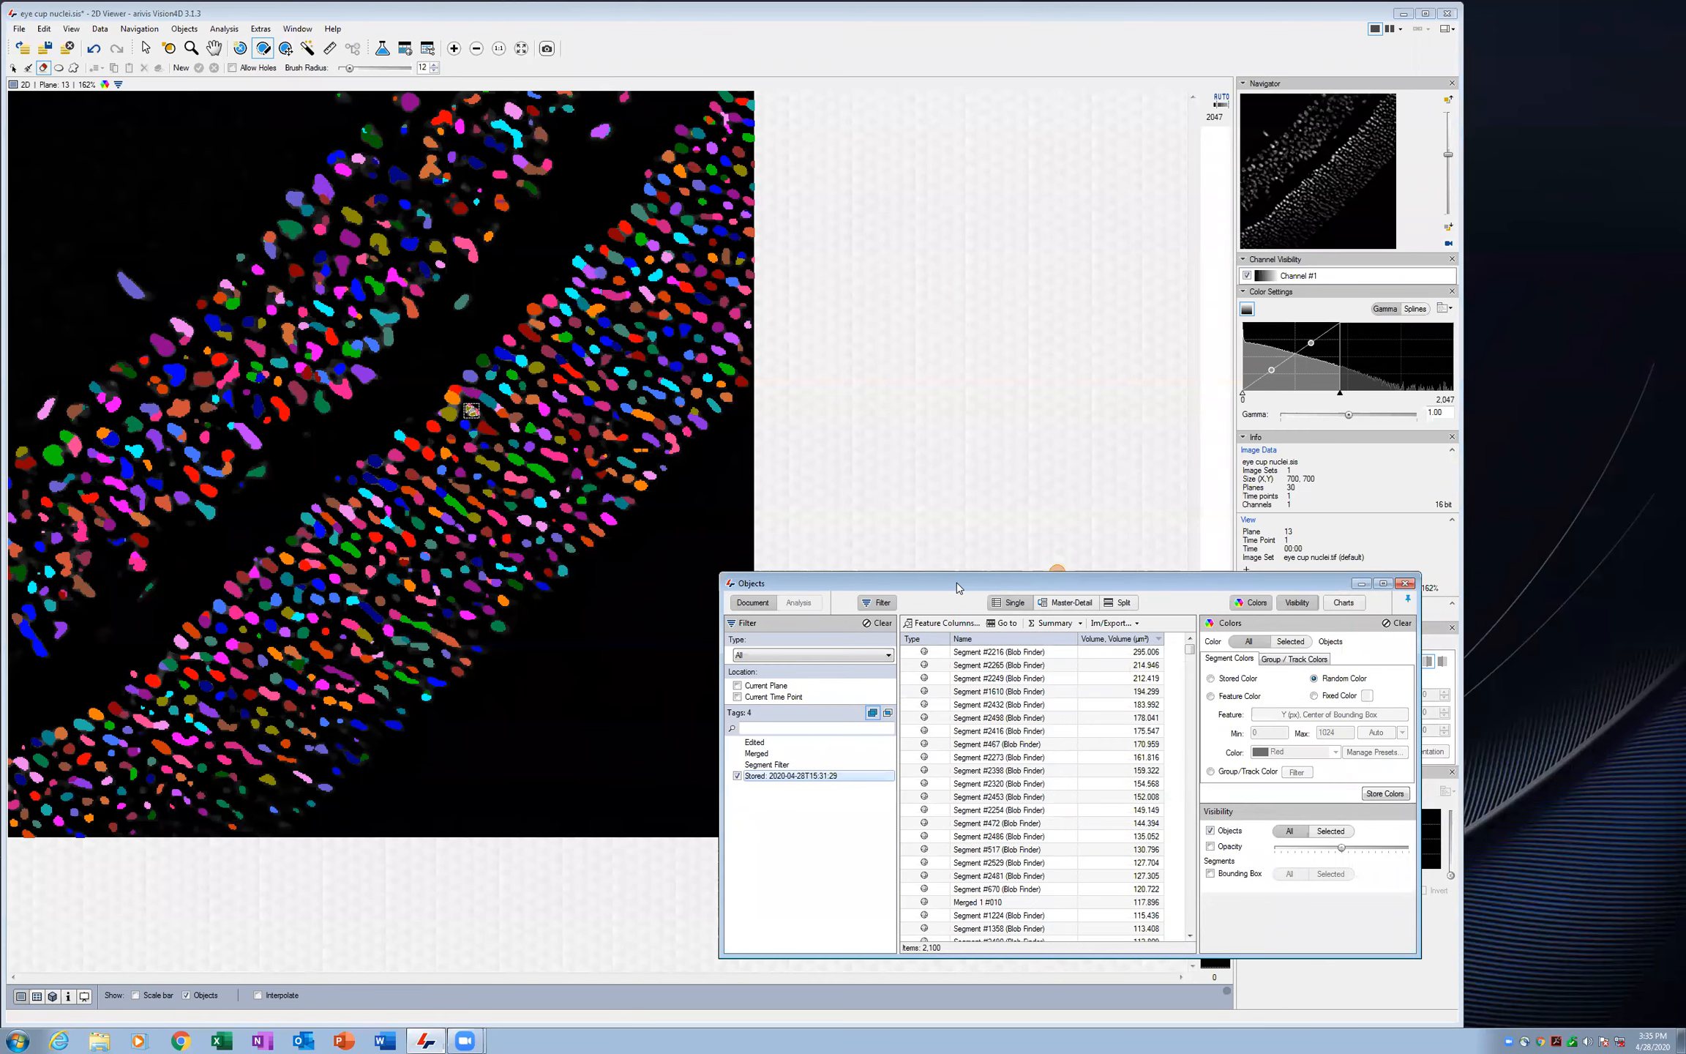